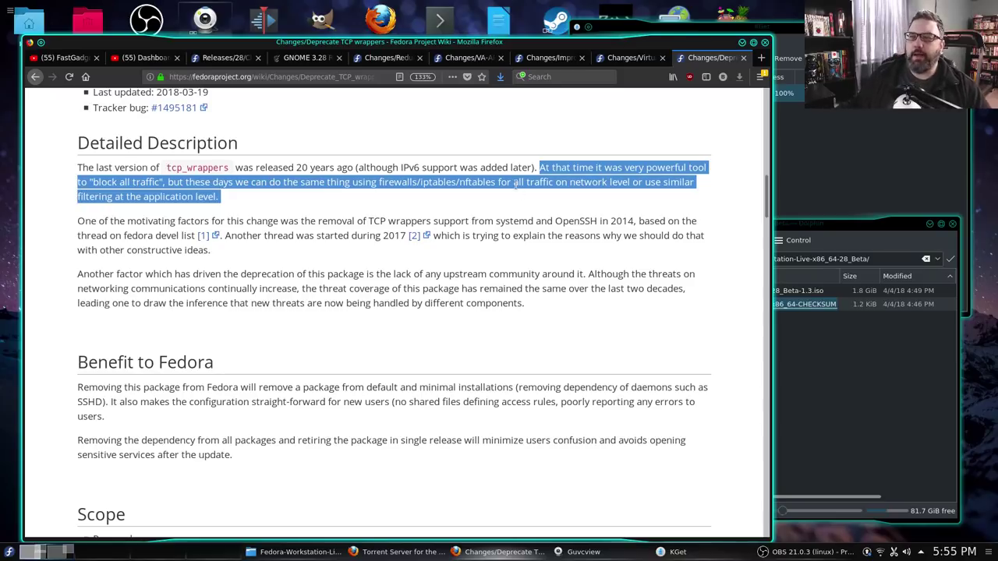
Read the Detailed Description of the TCP wrappers deprecation page and continue to the Benefit to Fedora section
click(343, 212)
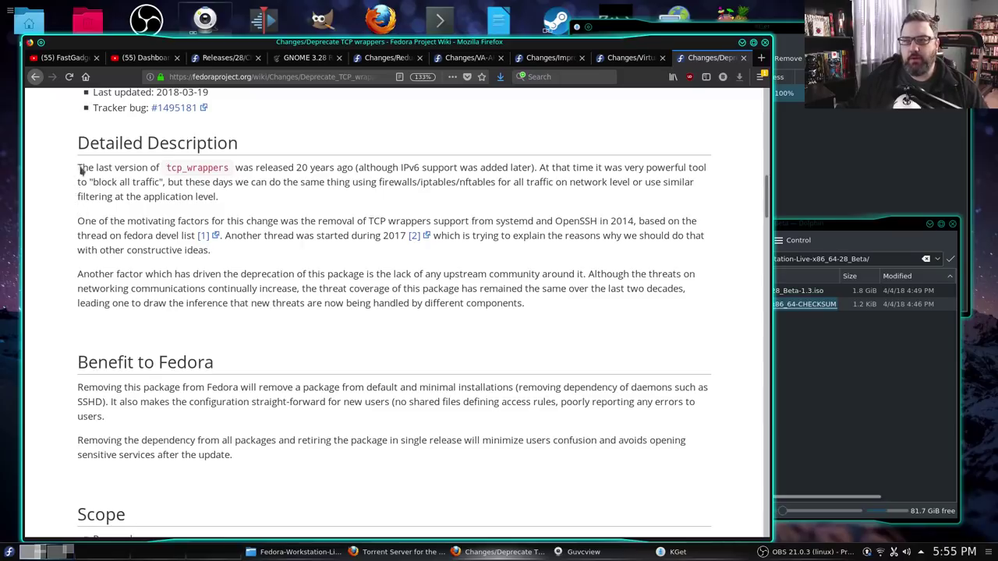
drag(67, 170, 239, 197)
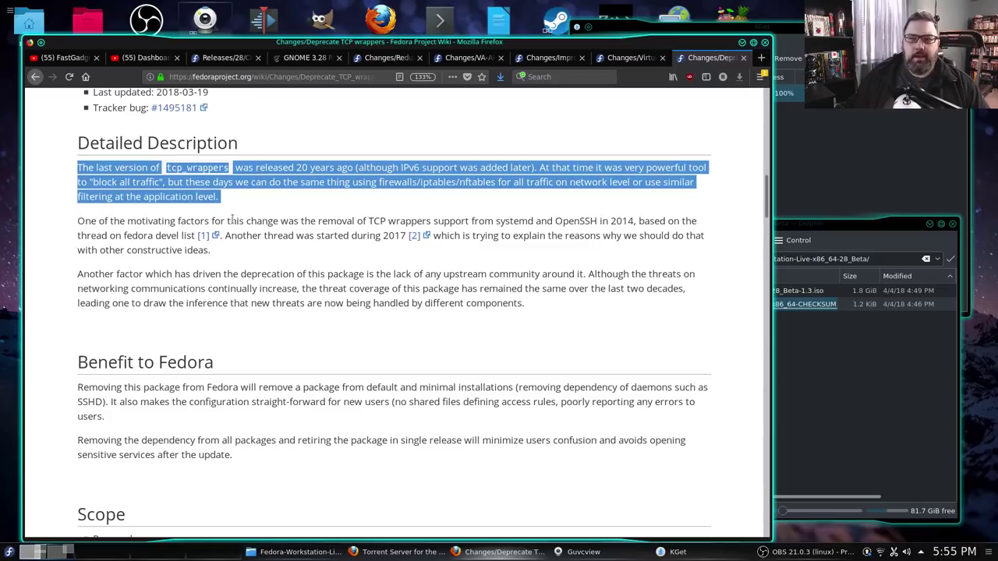
click(234, 215)
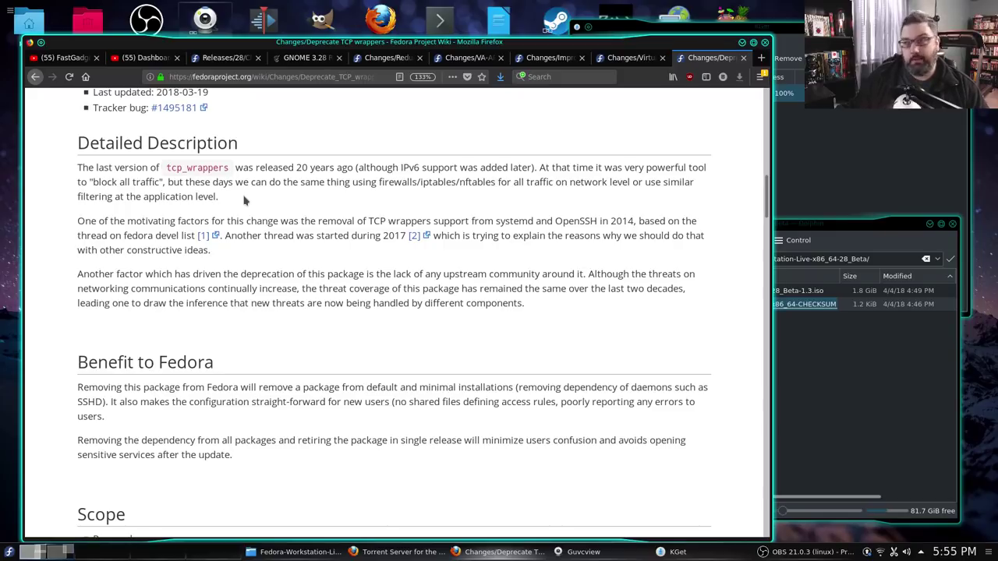
scroll(472, 355, down, 3)
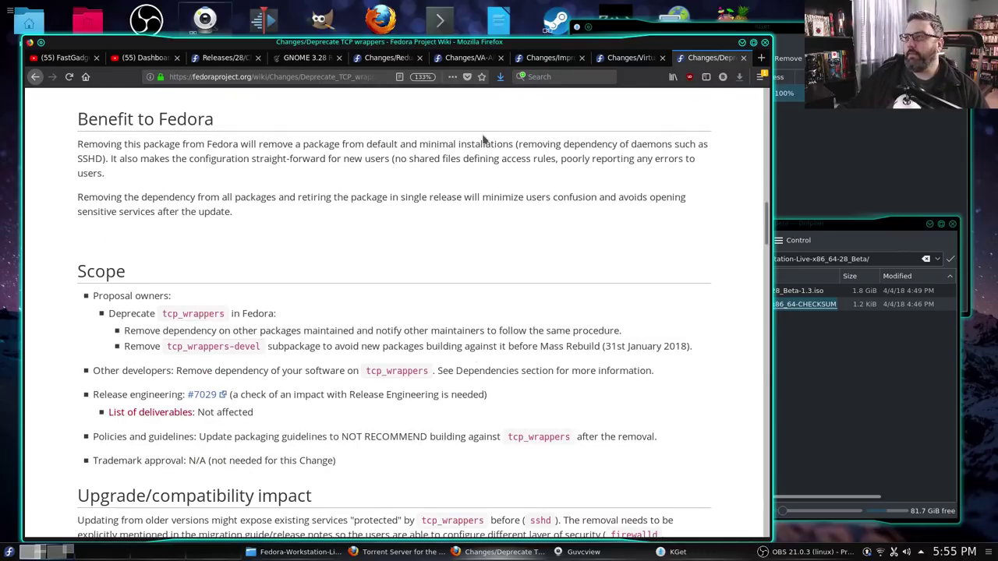
Minimize the browser and arrange the KGet and Dolphin windows side by side on the desktop
click(741, 42)
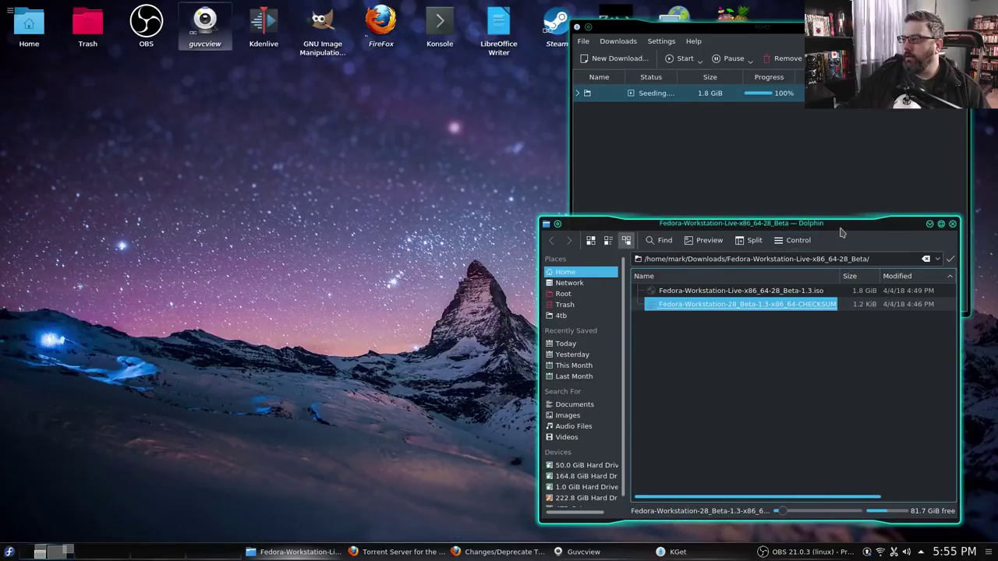
drag(842, 232, 852, 236)
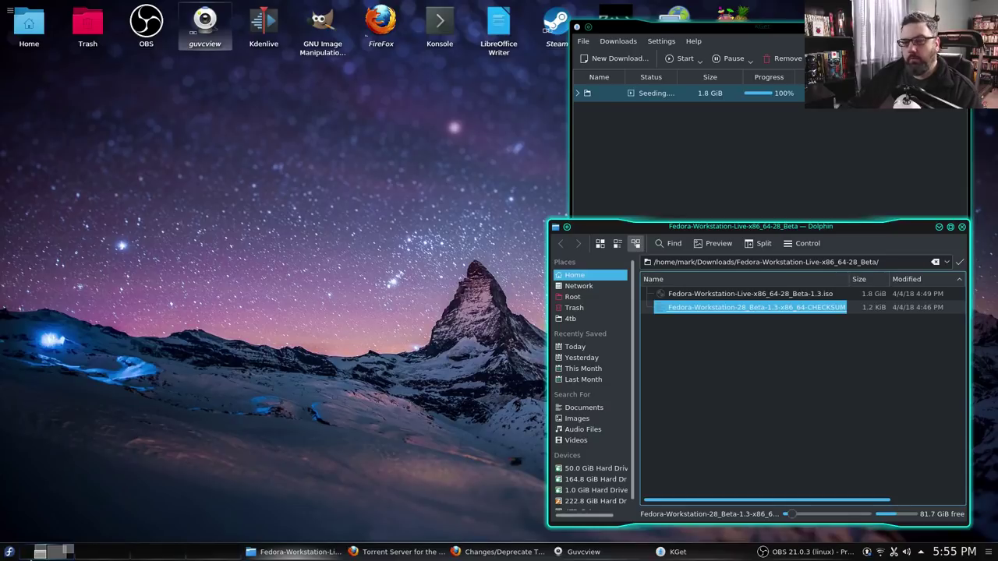
drag(714, 29, 237, 161)
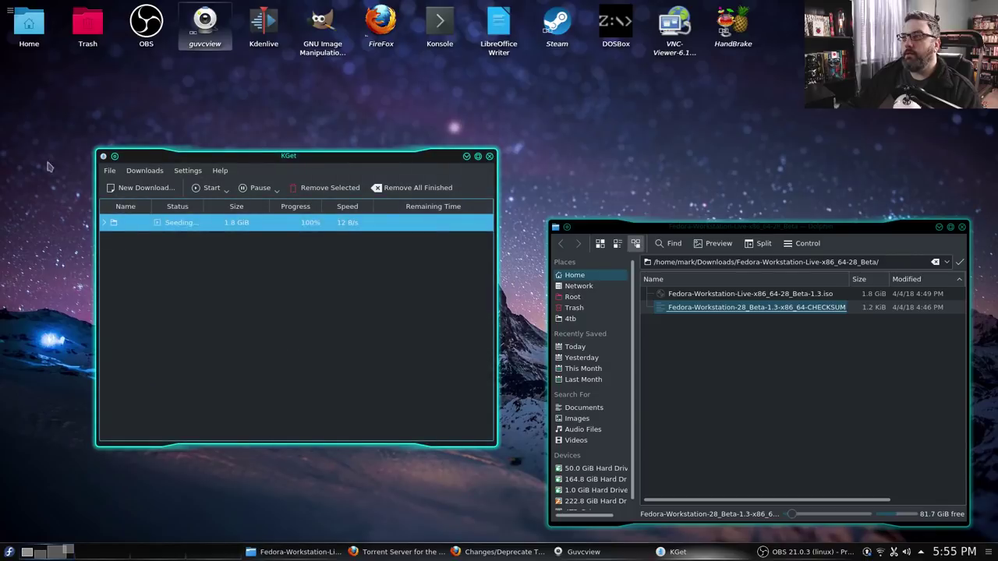
Launch Oracle VM VirtualBox and place its manager window beside the file manager
click(10, 552)
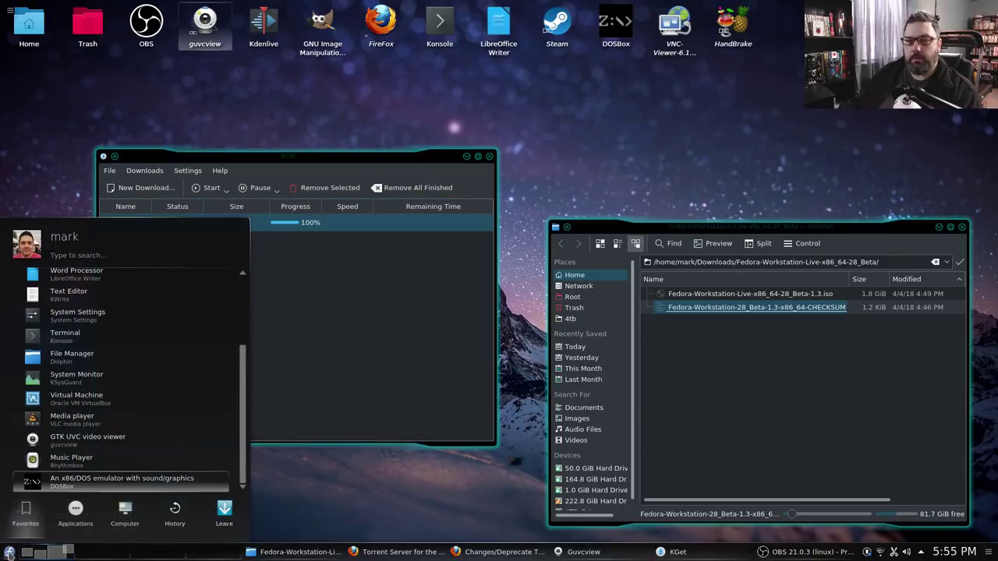
click(71, 419)
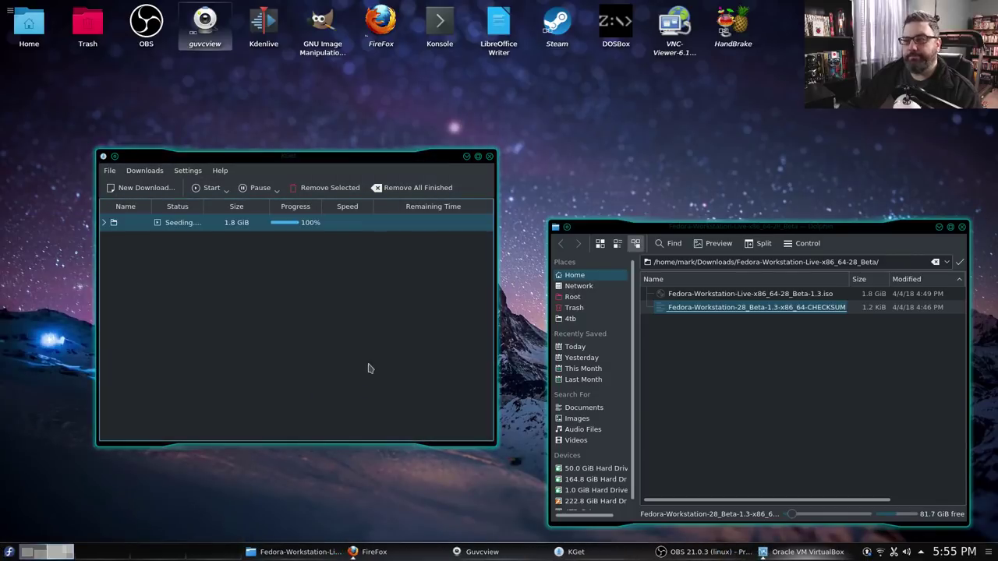
drag(653, 180, 304, 167)
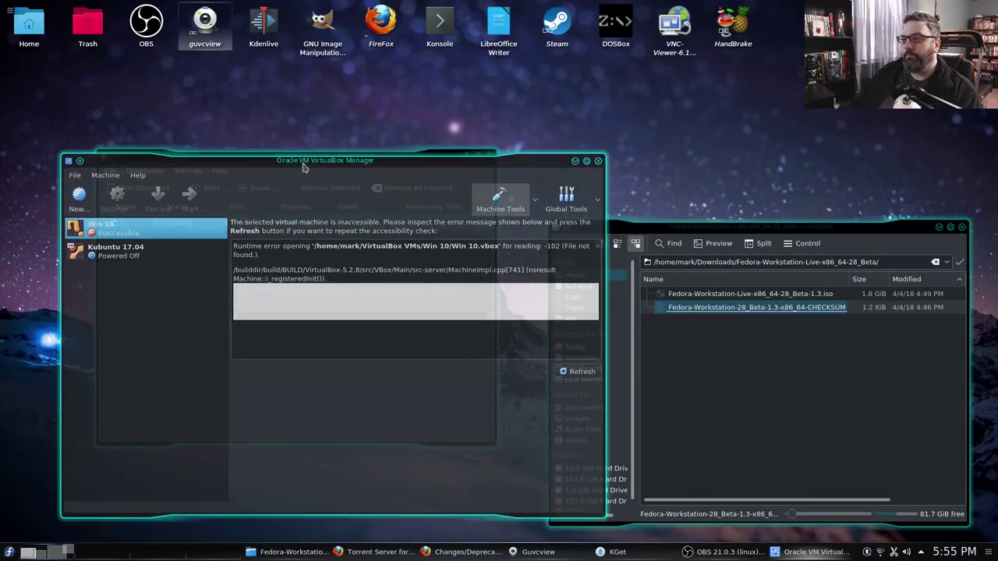
Set up a new virtual machine named Fedora 28 Beta, type Linux, version Fedora (64-bit), with 4096 MB of memory
click(79, 196)
text(Fedora 28 Beta)
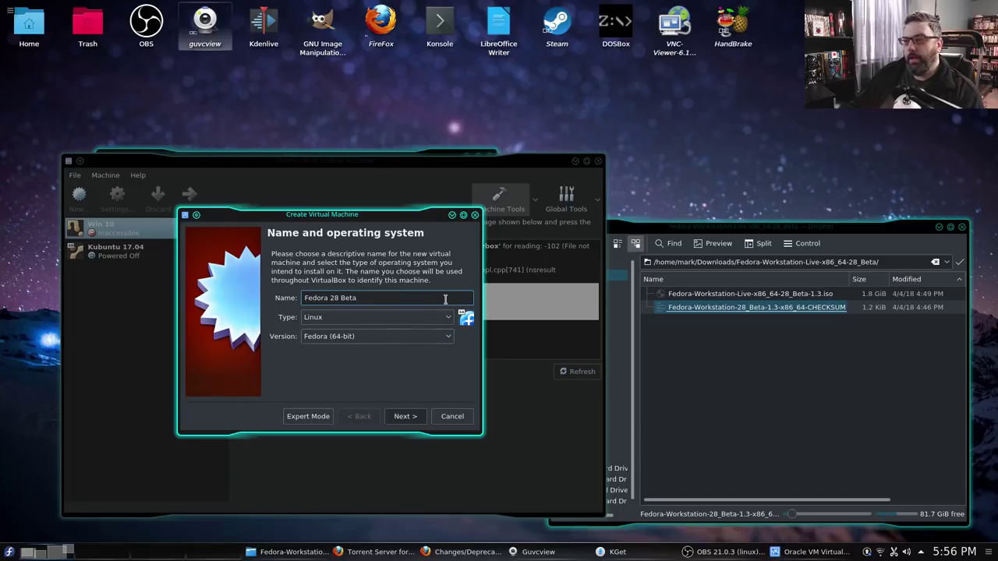
click(404, 418)
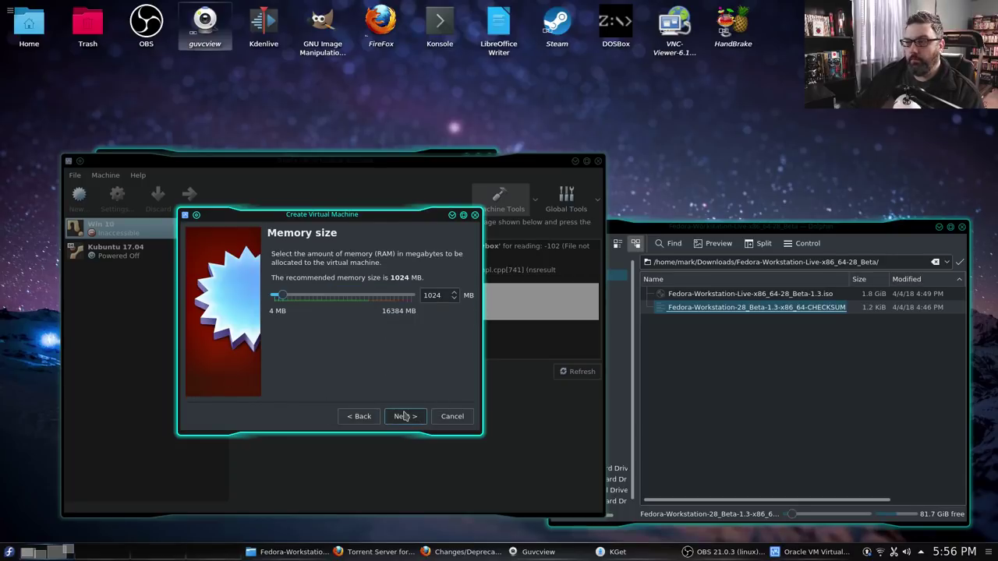
drag(283, 299, 310, 298)
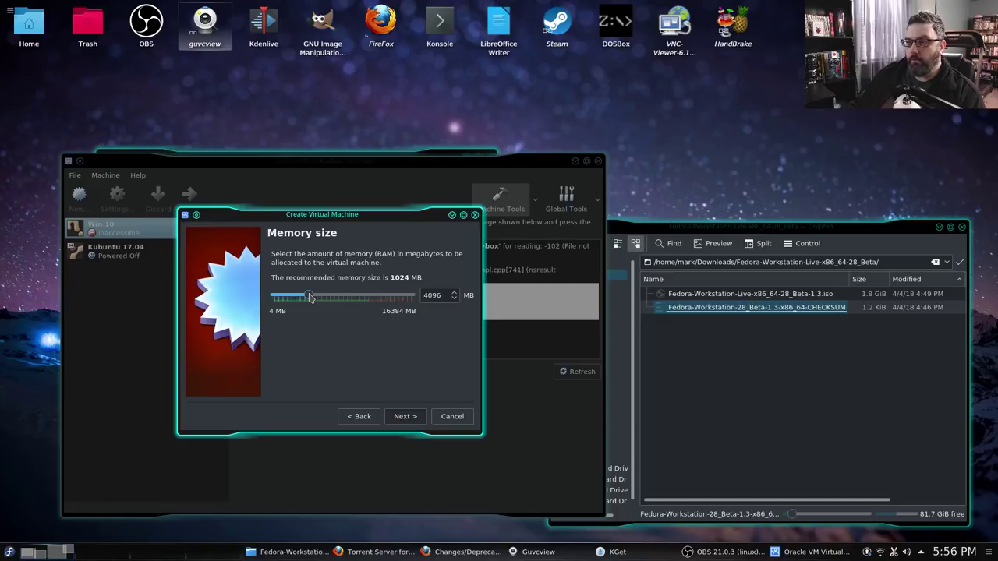
click(413, 418)
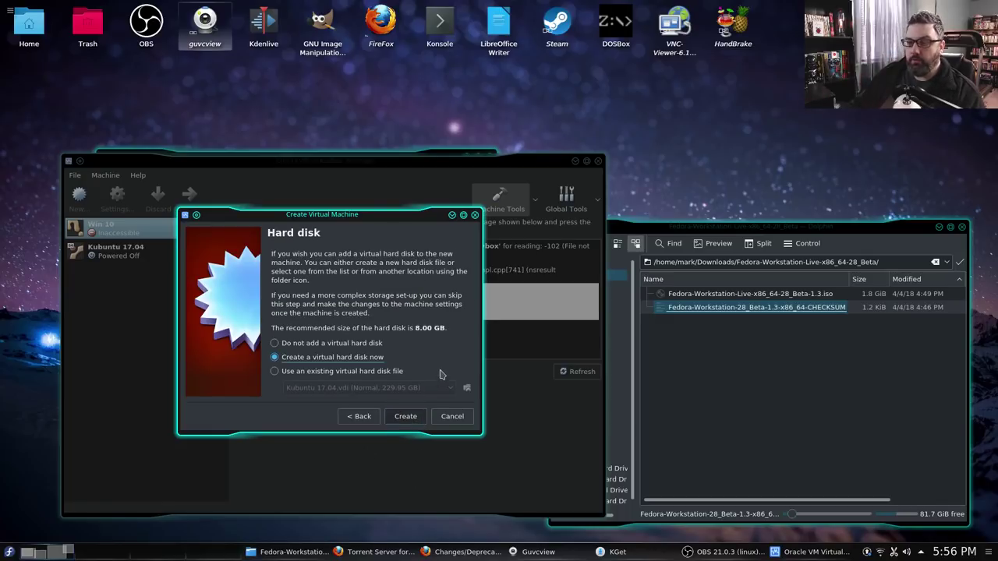
Create a dynamically allocated 128 GB VDI virtual hard disk for the Fedora 28 Beta machine
click(412, 418)
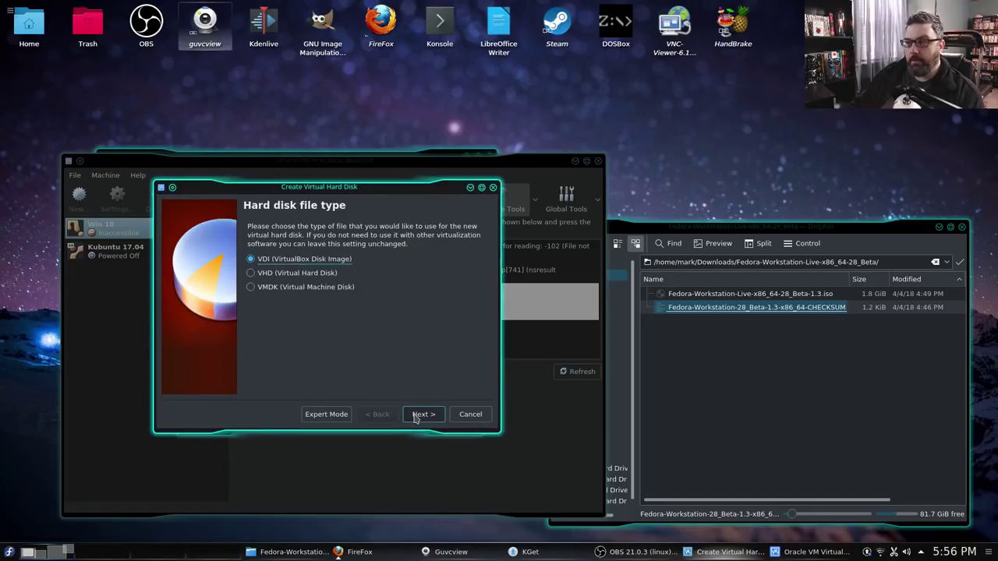
click(415, 416)
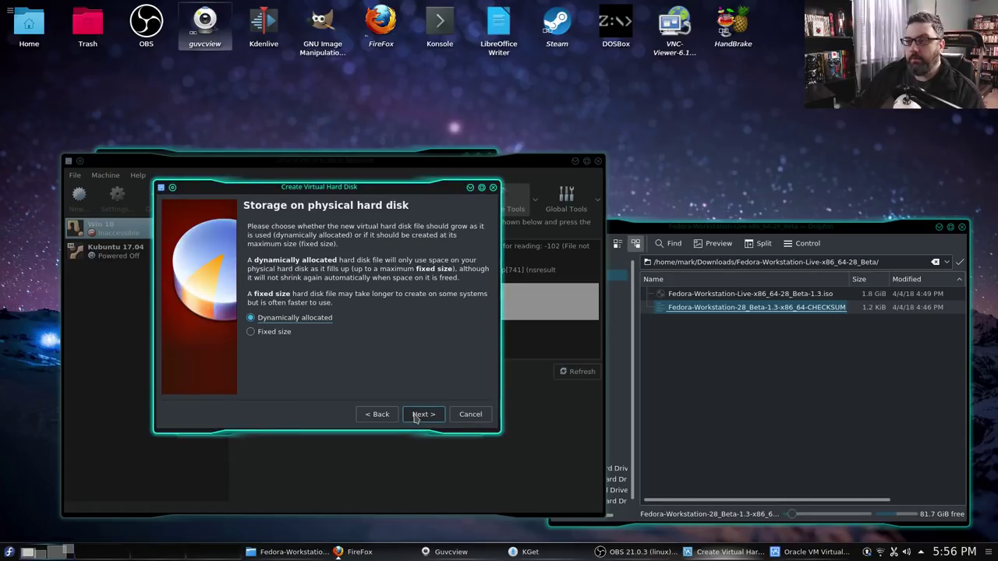
click(415, 417)
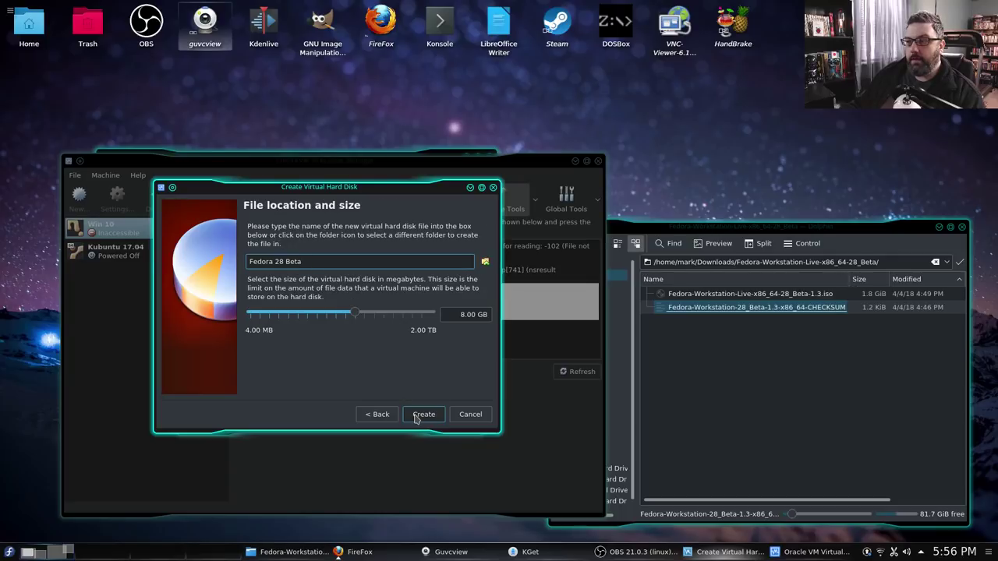
click(459, 315)
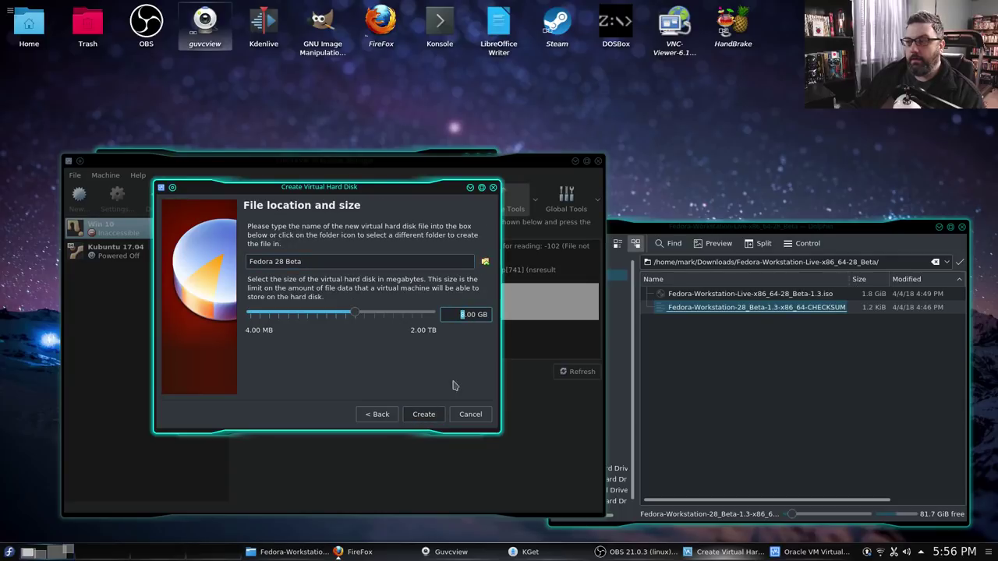
text(128)
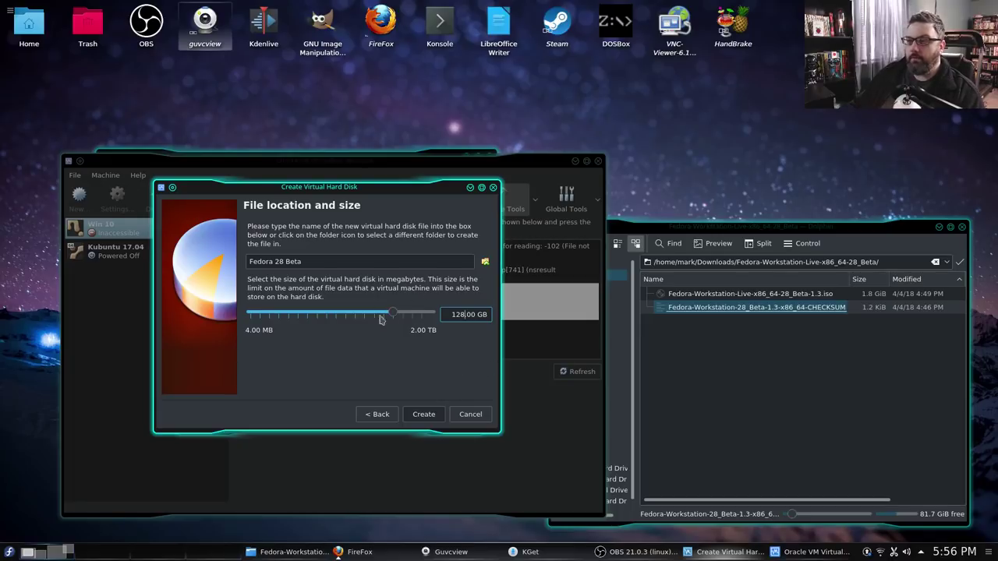
mouse_move(386, 317)
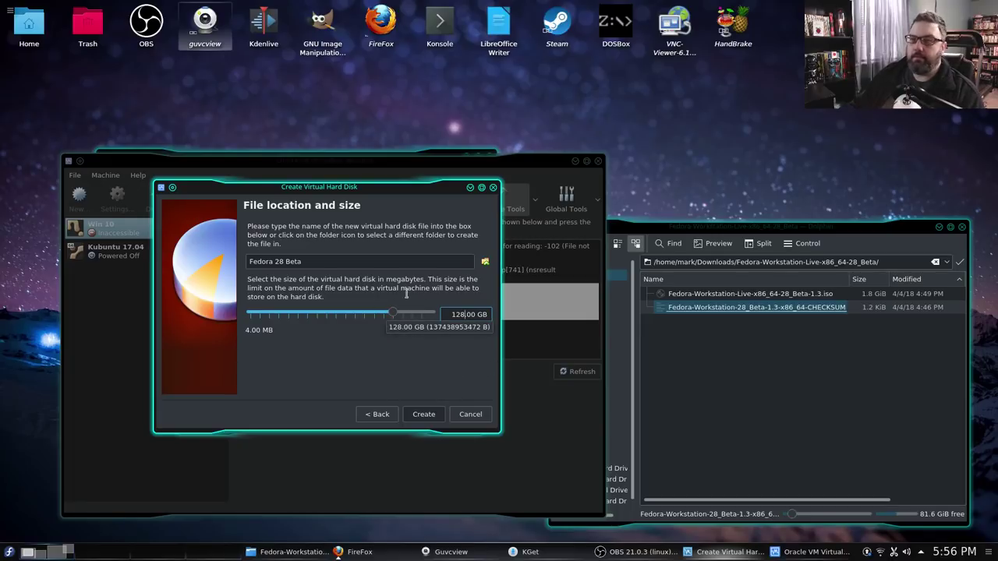
click(423, 414)
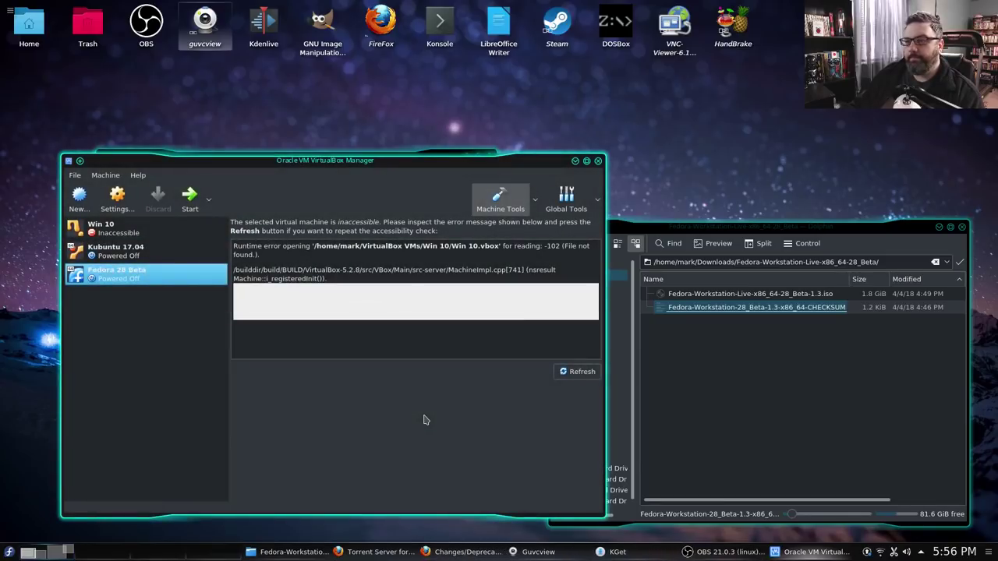
In the Fedora 28 Beta machine's system settings, assign 4 processors and enable PAE/NX
click(117, 200)
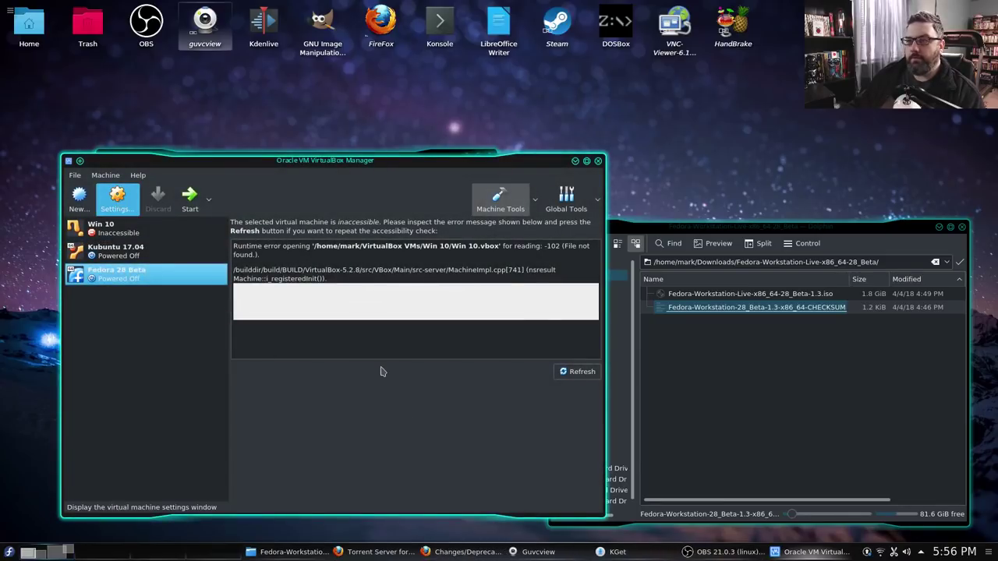
click(525, 432)
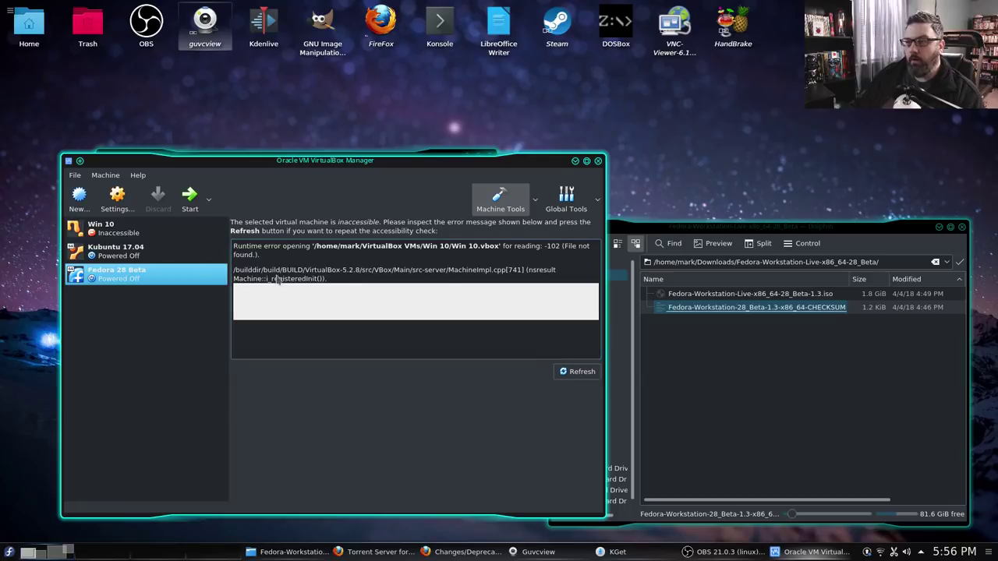
click(118, 196)
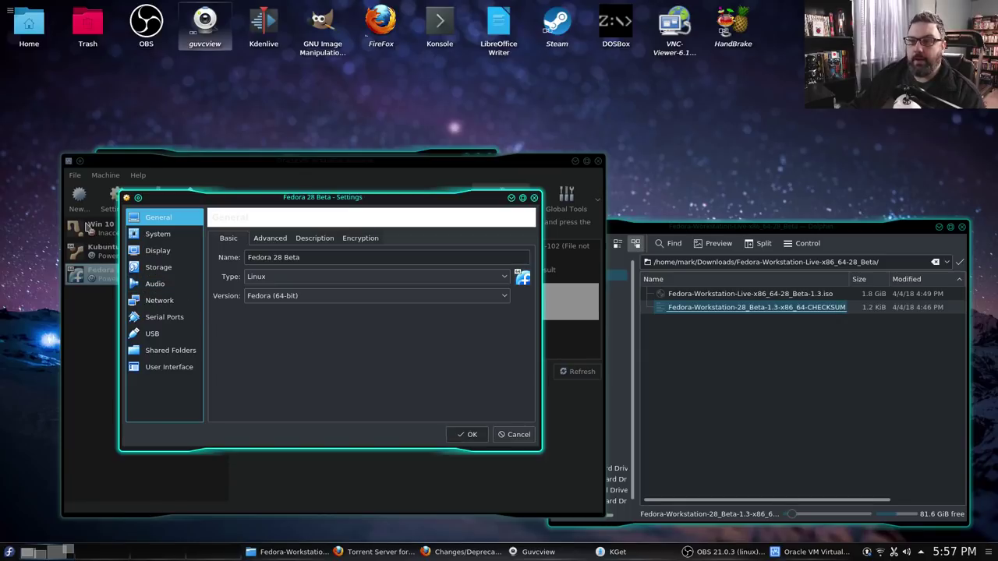
click(159, 236)
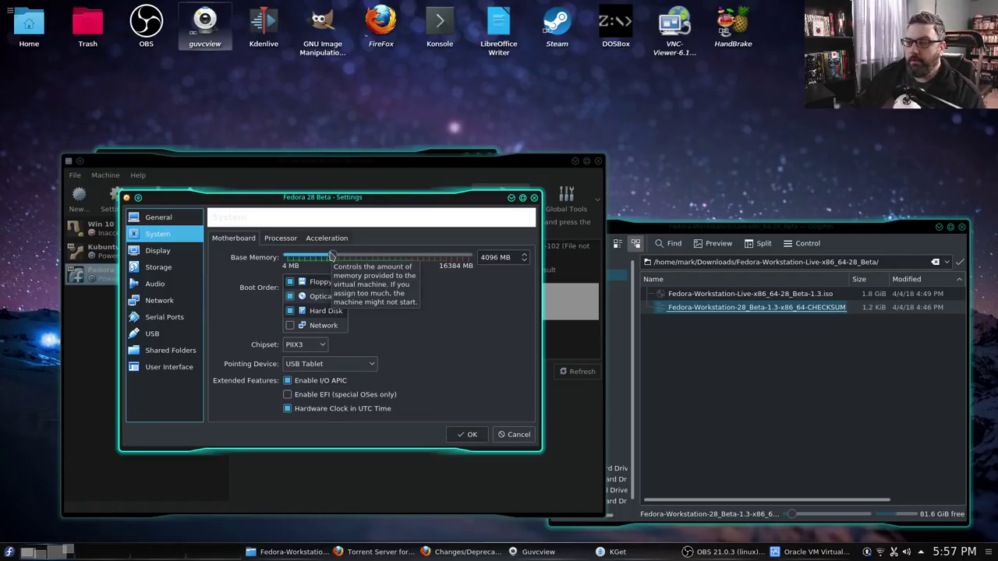
click(279, 239)
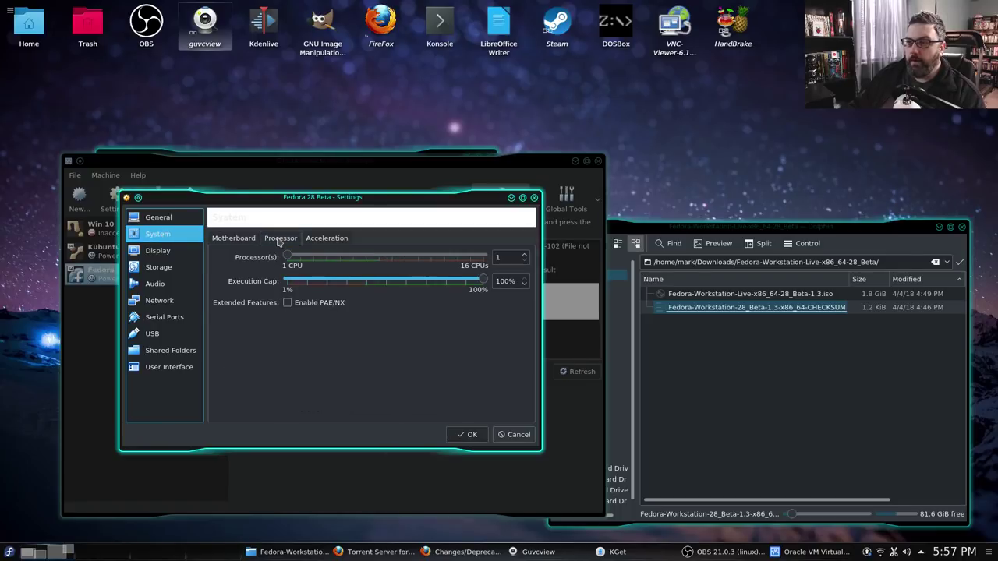
drag(290, 258, 324, 265)
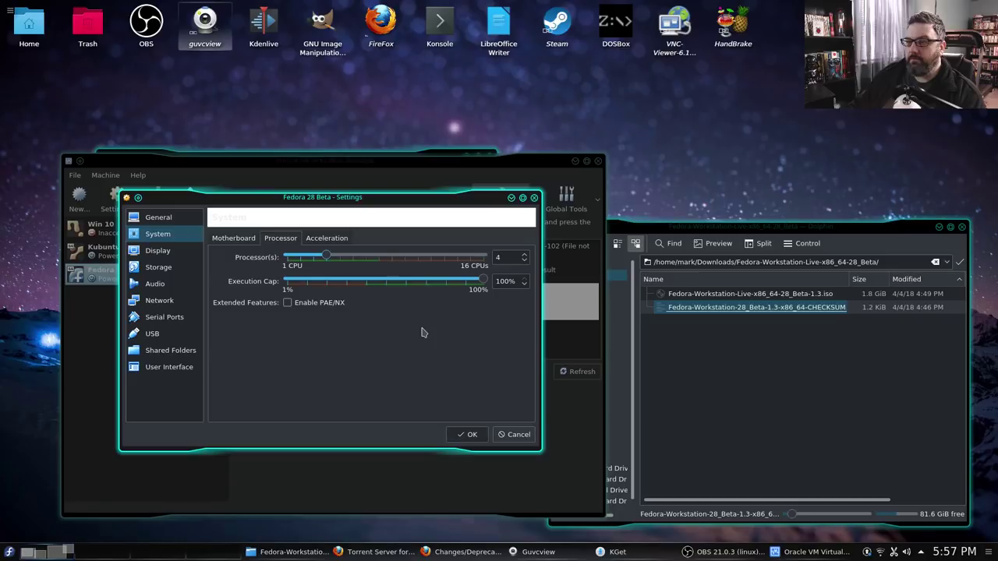
click(287, 303)
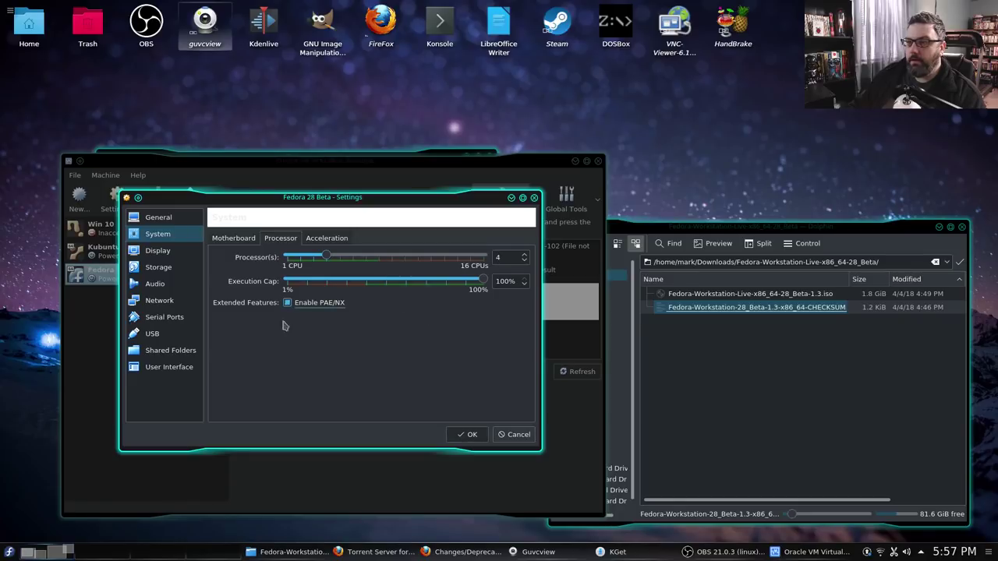
click(327, 239)
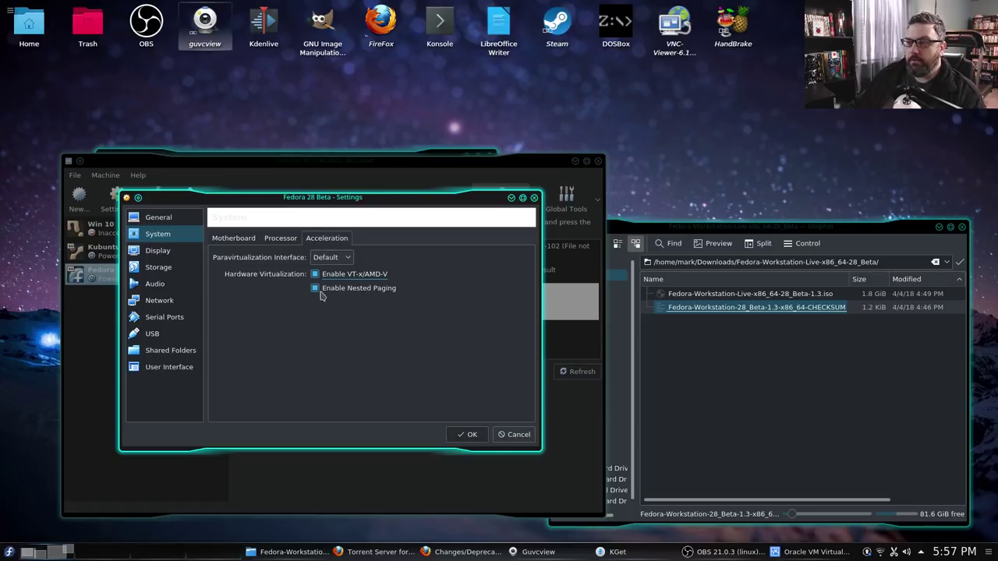
Set the machine's video memory to 128 MB, check its storage devices and save the settings
click(162, 254)
click(273, 328)
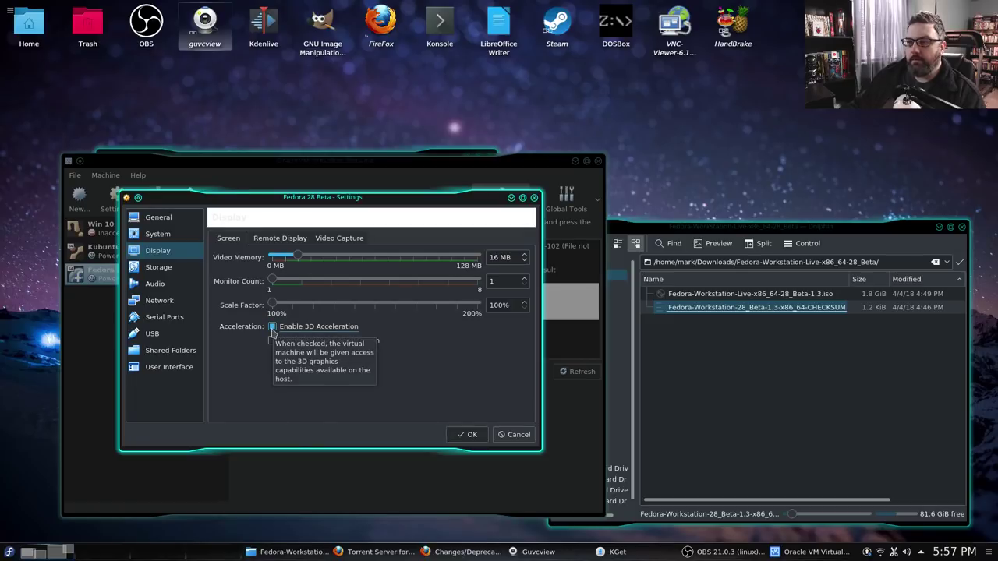
click(273, 327)
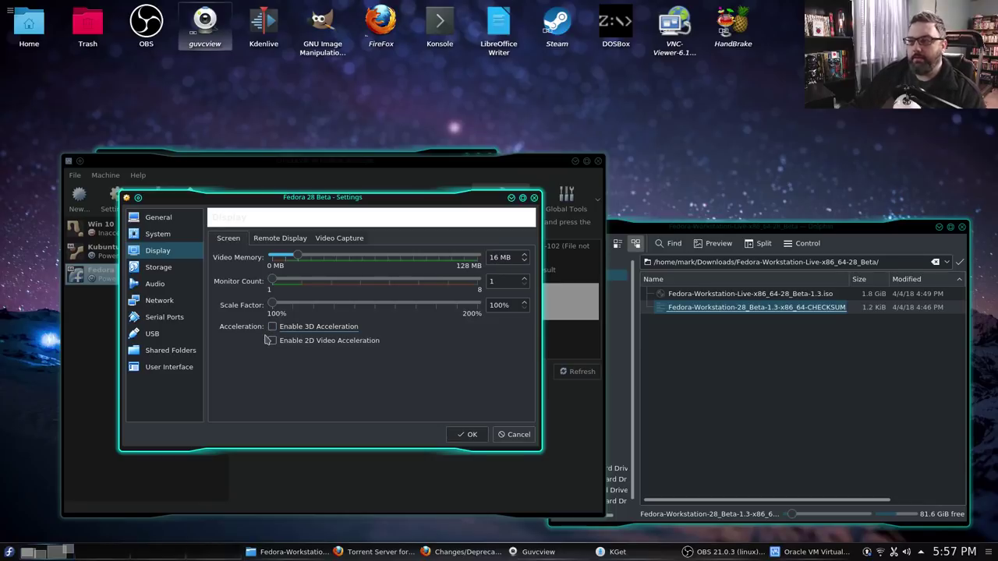
drag(302, 259, 490, 265)
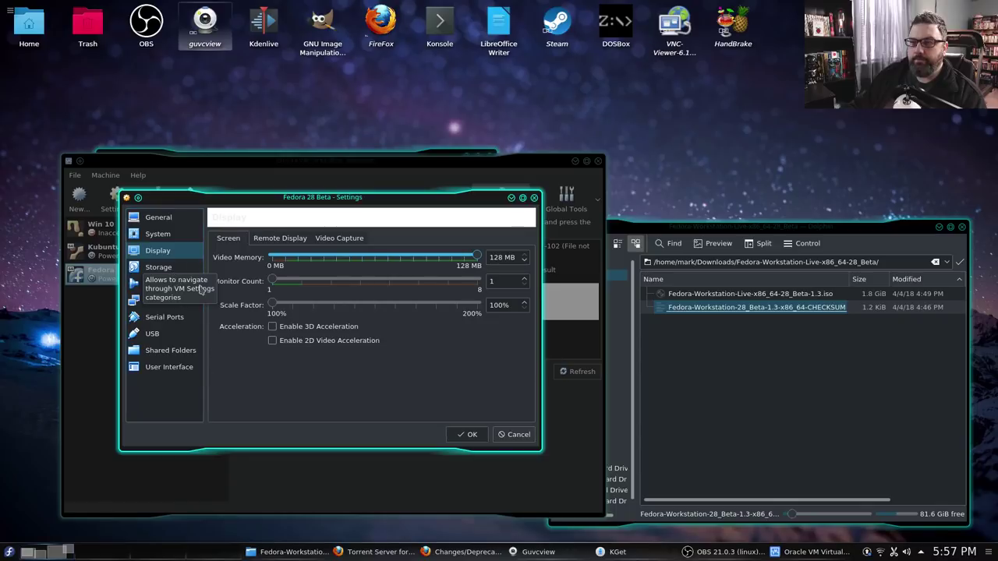
click(158, 267)
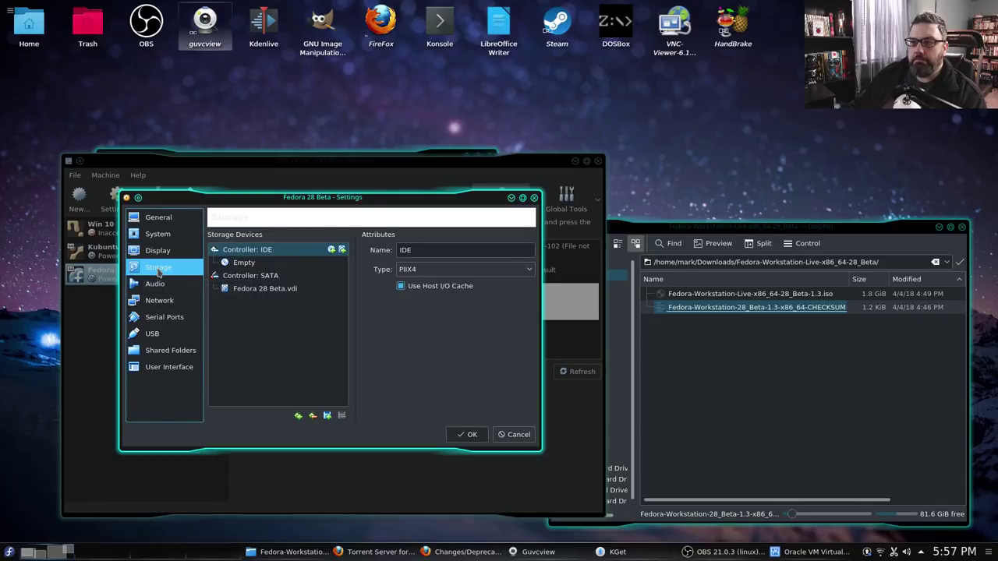
click(460, 434)
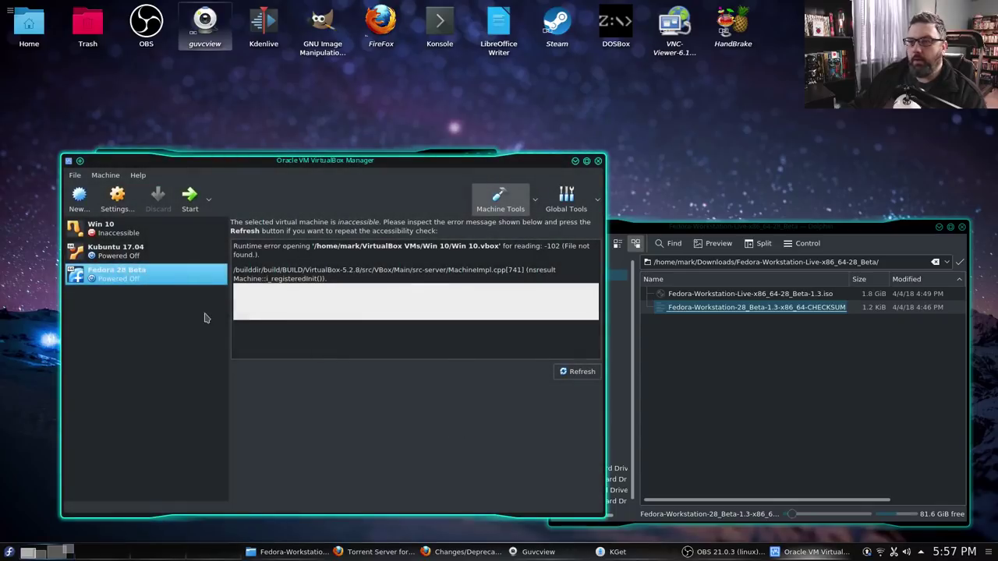
Start the Fedora 28 Beta machine and browse for its start-up disk in the Fedora-Workstation-Live-x86_64-28_Beta download folder, using the path copied from Dolphin
click(189, 199)
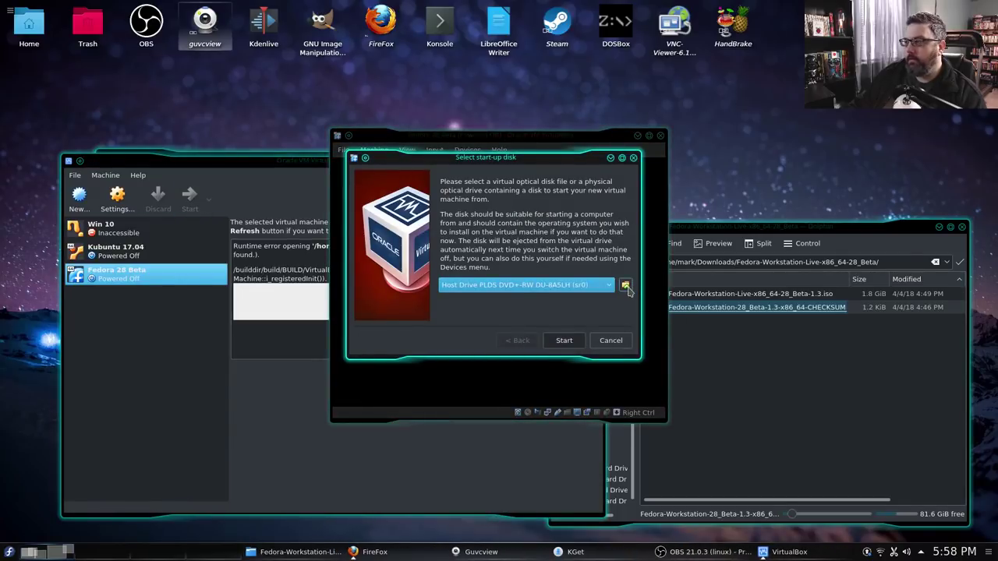
click(625, 286)
click(881, 262)
drag(881, 262, 616, 268)
key(ctrl+c)
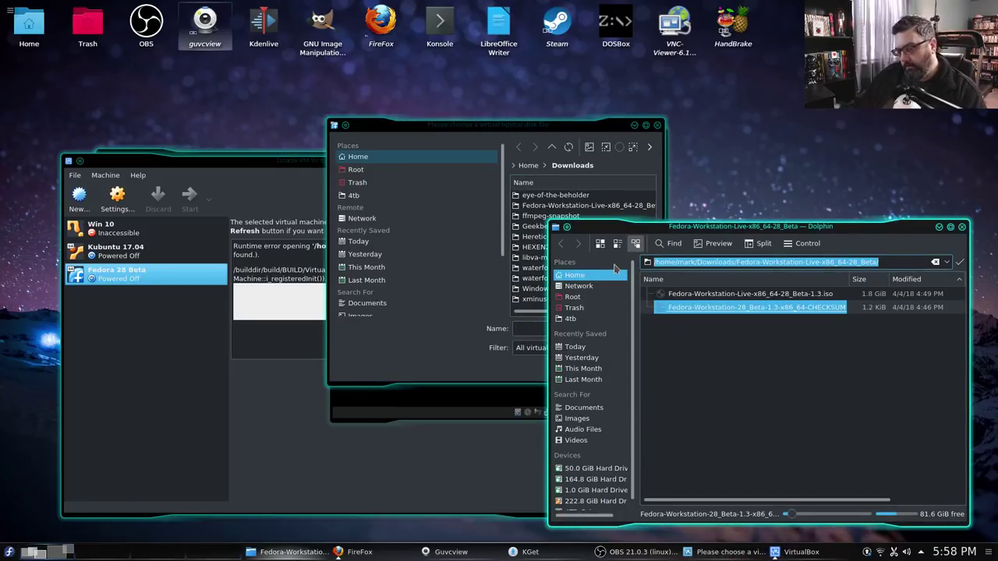
click(522, 329)
key(ctrl+v)
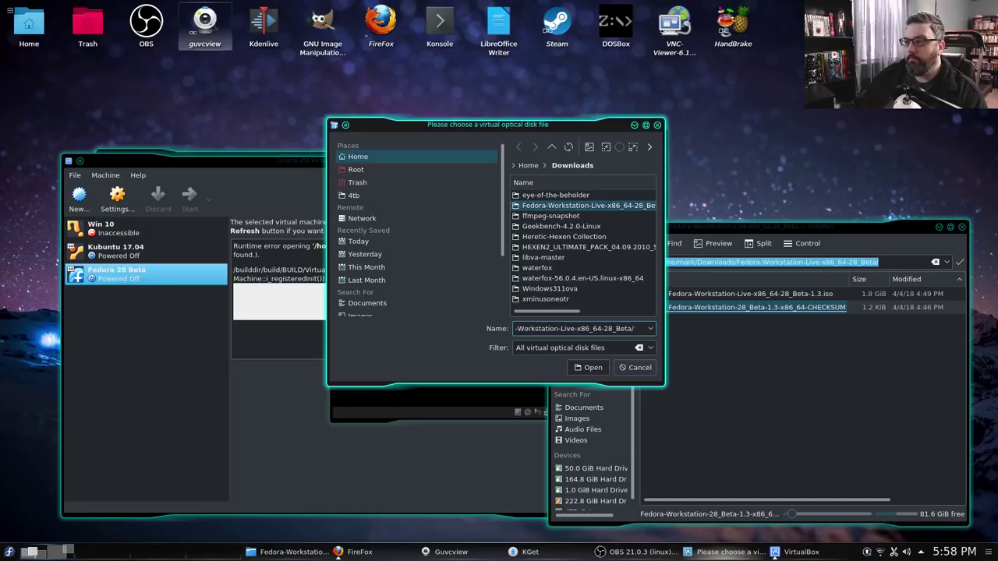
click(587, 367)
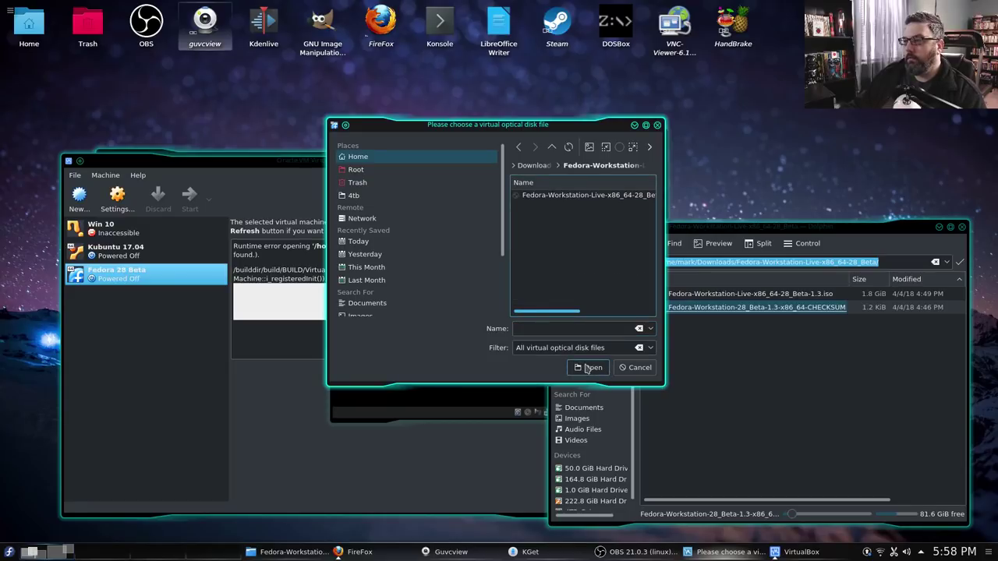
Choose Fedora-Workstation-Live-x86_64-28_Beta-1.3.iso as the start-up disk and start the machine from it
click(577, 197)
scroll(573, 290, right, 2)
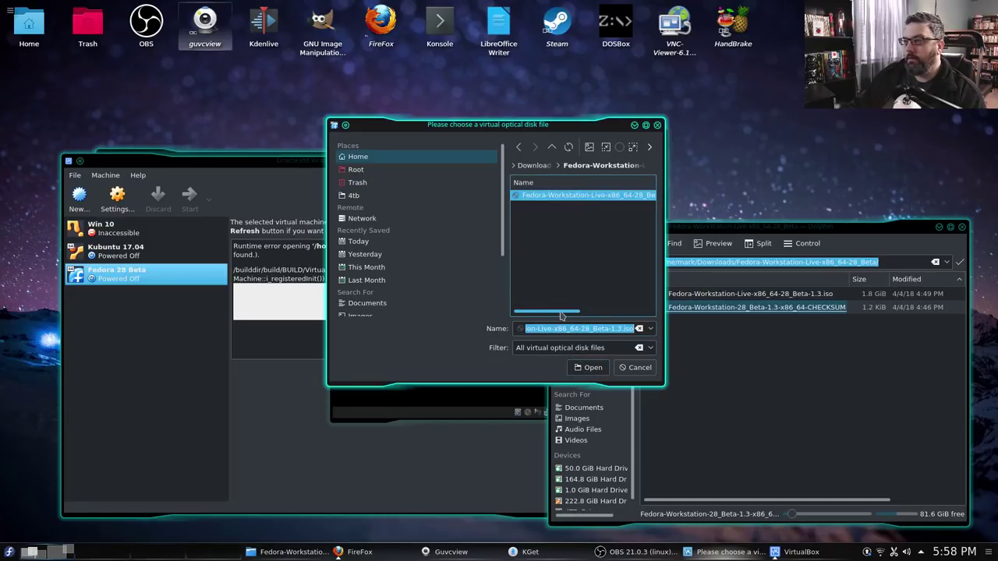
scroll(590, 319, right, 2)
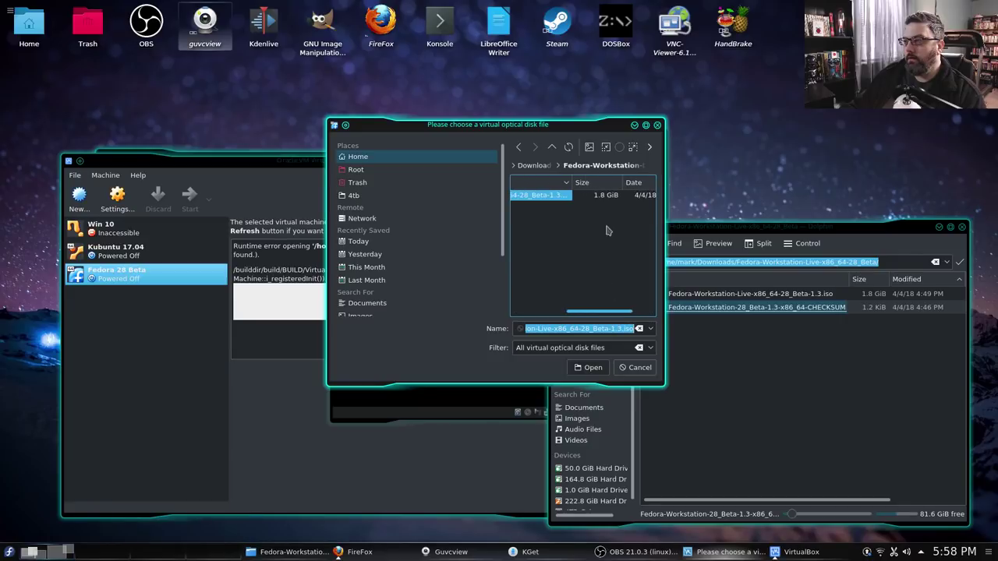
drag(571, 184, 603, 183)
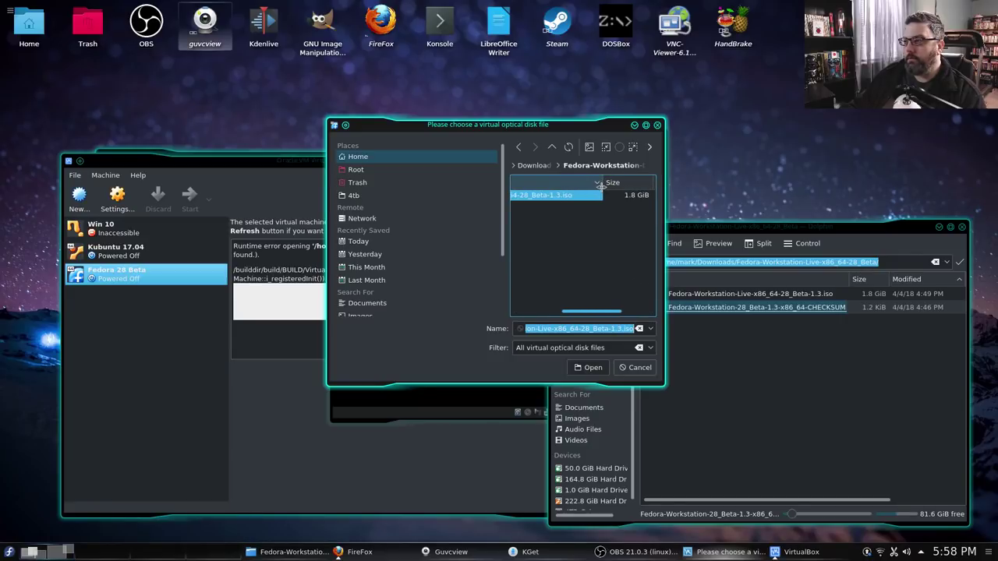
drag(503, 204, 420, 211)
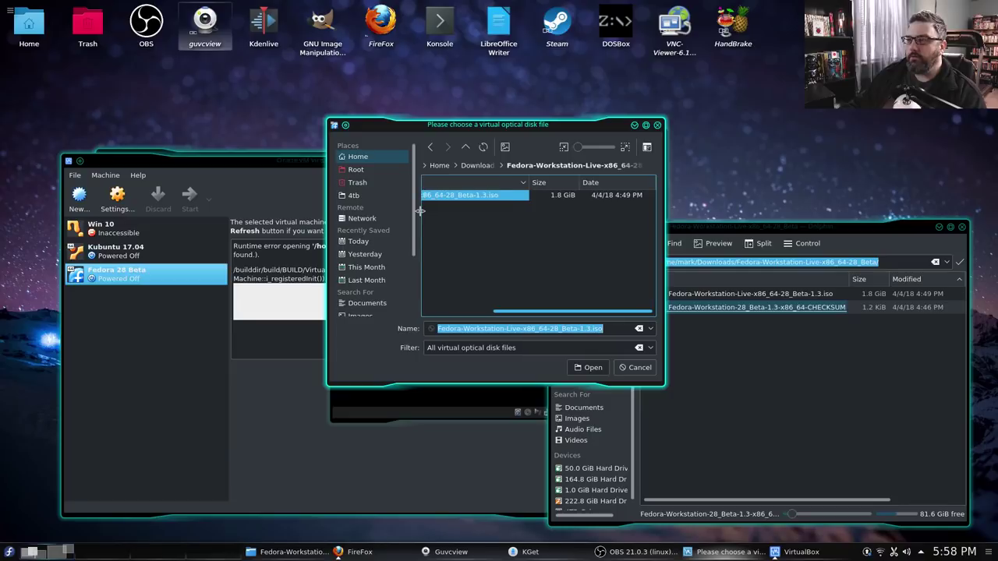
click(591, 368)
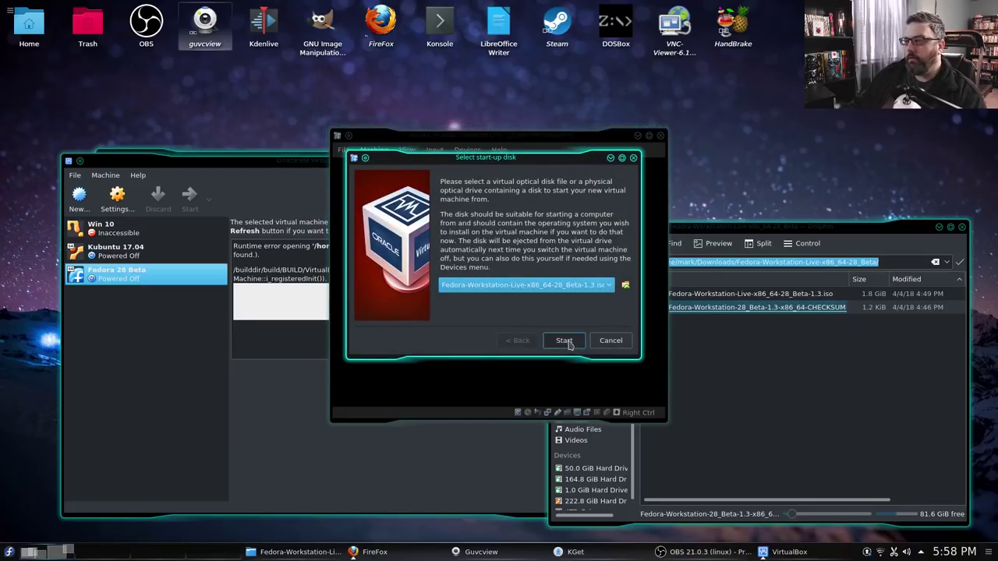
click(566, 341)
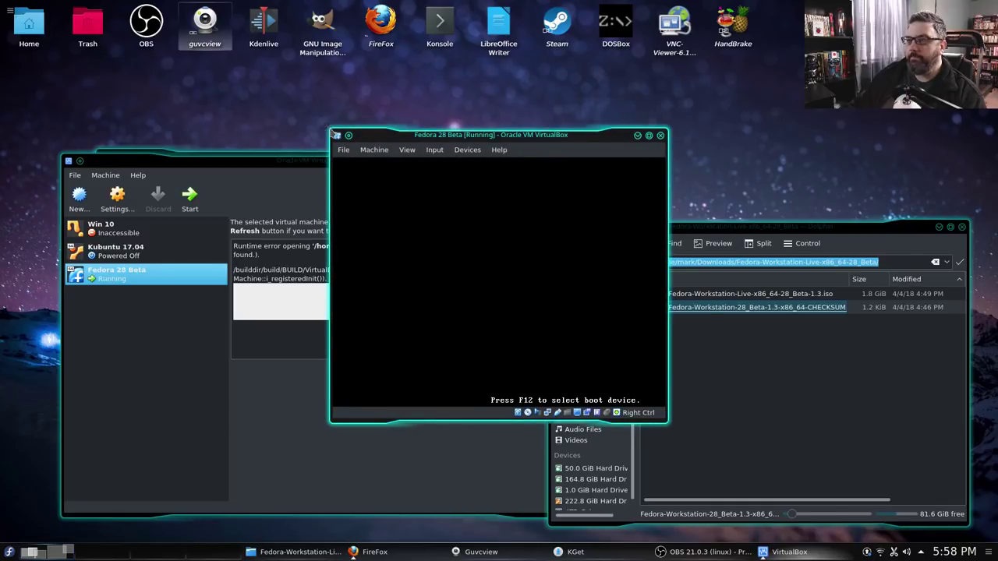
Move the virtual machine window aside and boot the Start Fedora-Workstation-Live 28_Beta entry
drag(330, 129, 180, 125)
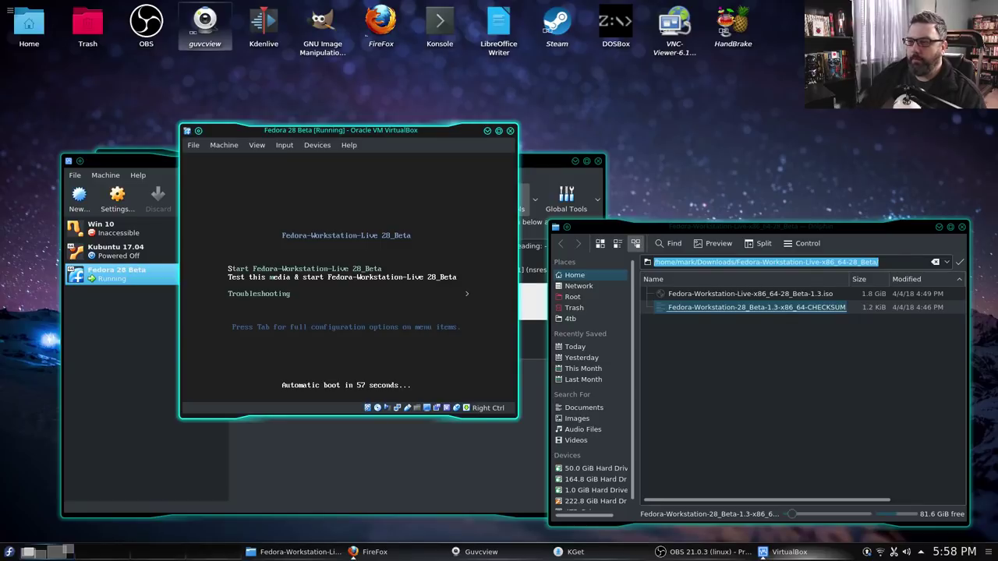
key(Up)
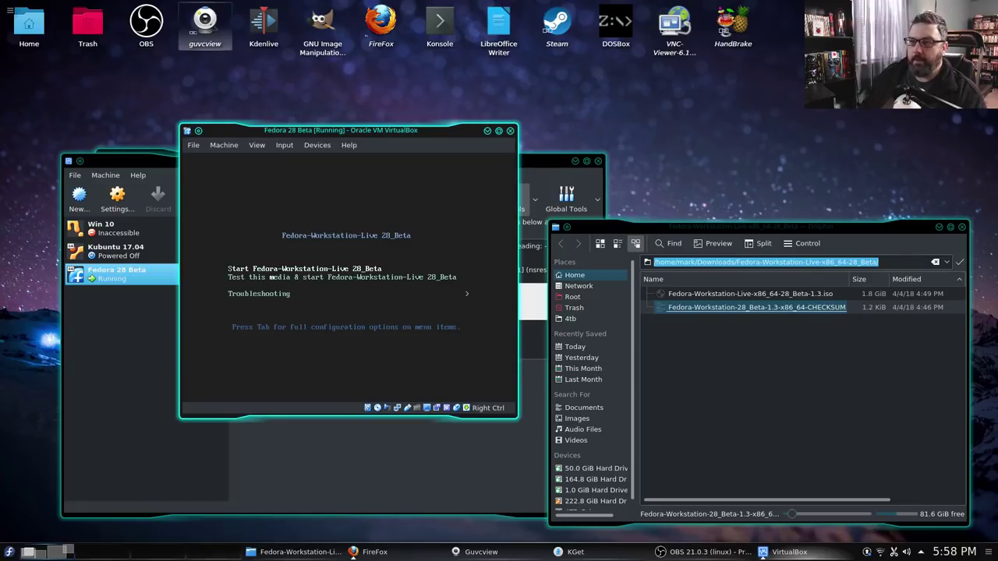
key(Down)
key(Up)
key(Down)
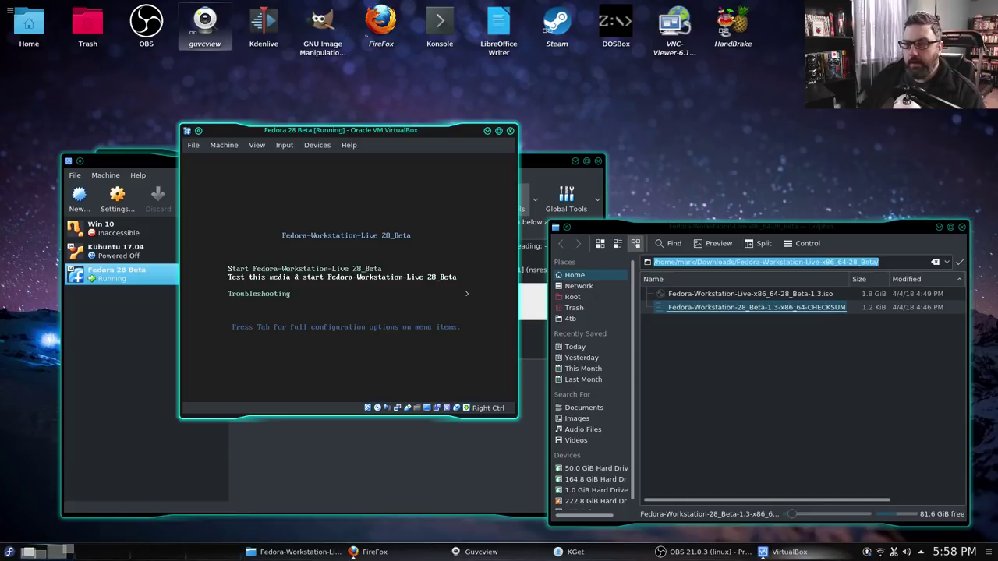
key(Up)
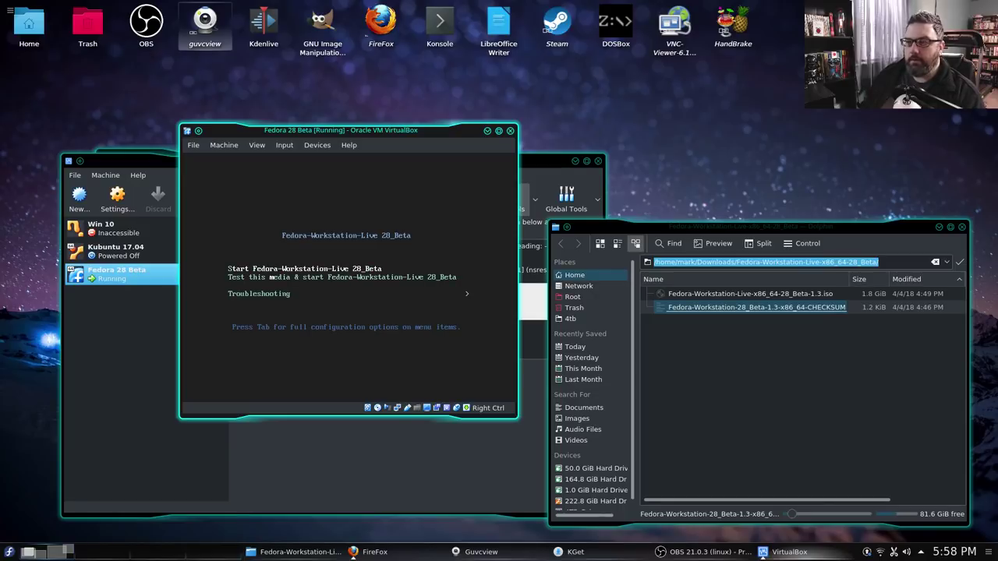
key(Return)
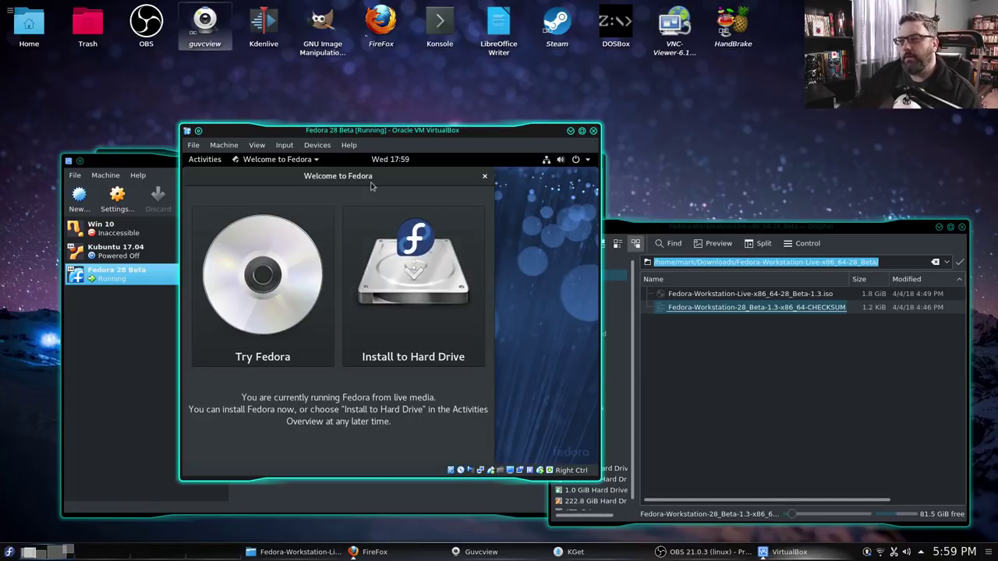
Enlarge the running Fedora 28 Beta window and reposition it so the live desktop has more room
click(449, 313)
drag(600, 124, 711, 64)
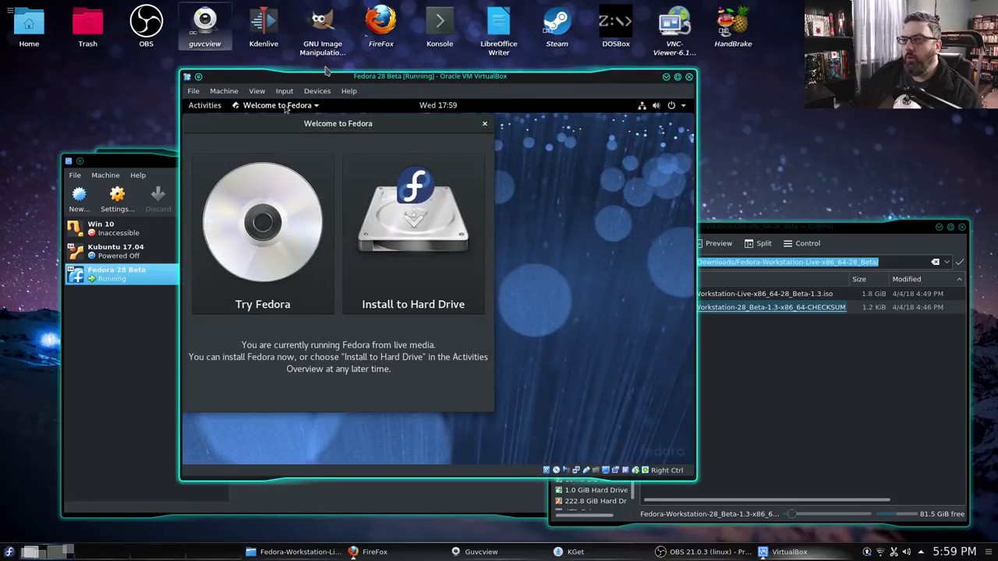
drag(371, 79, 303, 62)
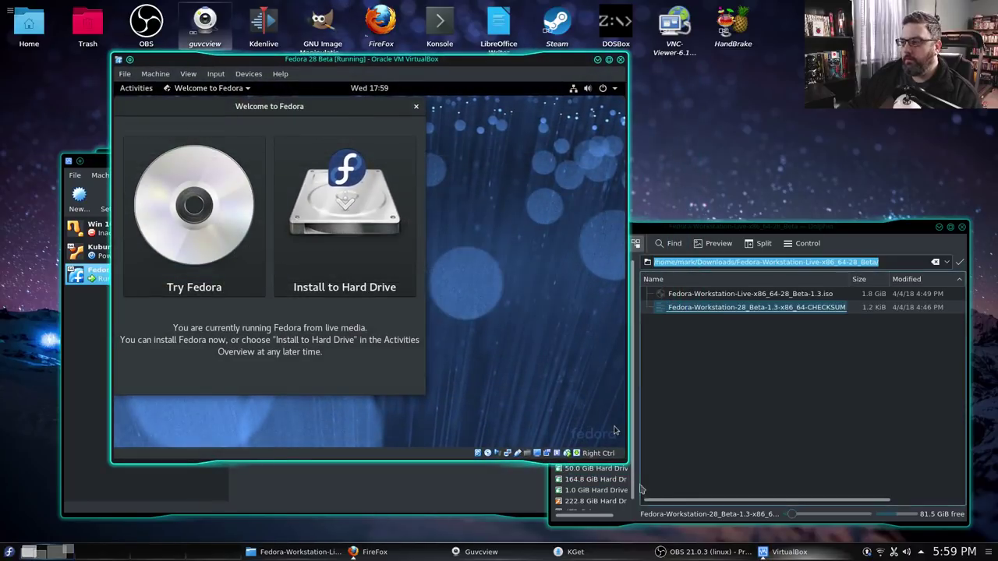
drag(628, 465, 932, 538)
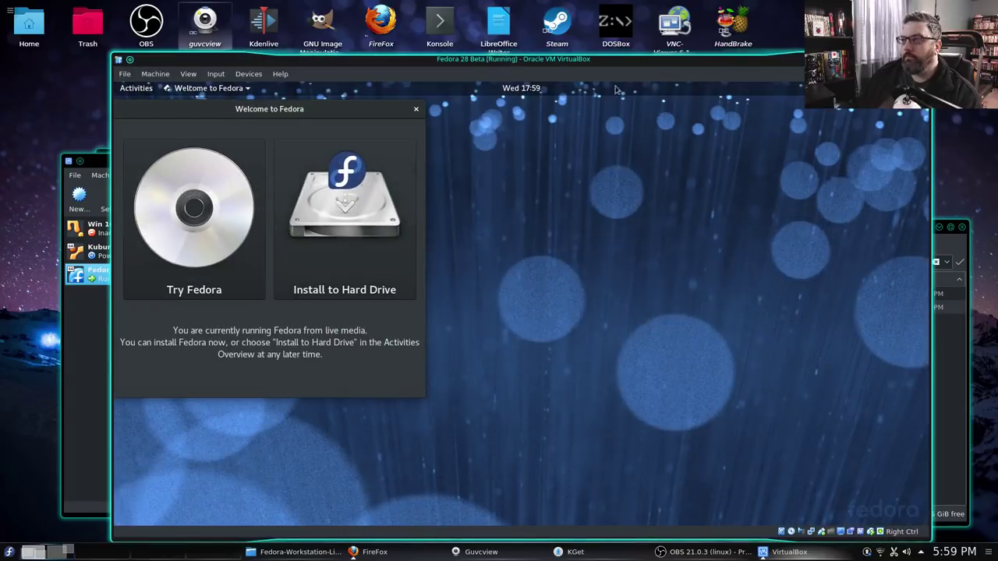
drag(659, 64, 561, 50)
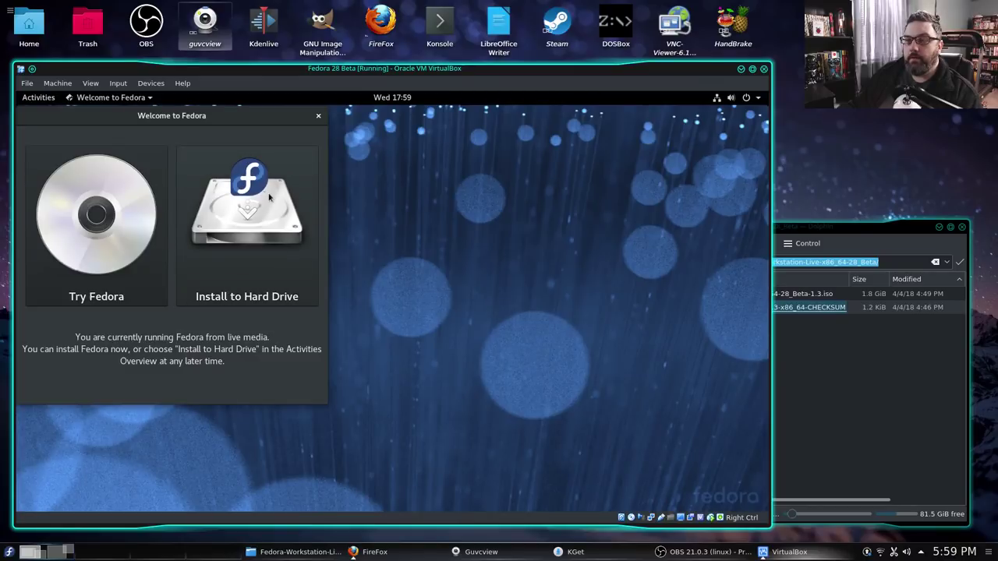
Launch the installation to hard drive in English (United States) and accept the pre-release software warning
click(245, 220)
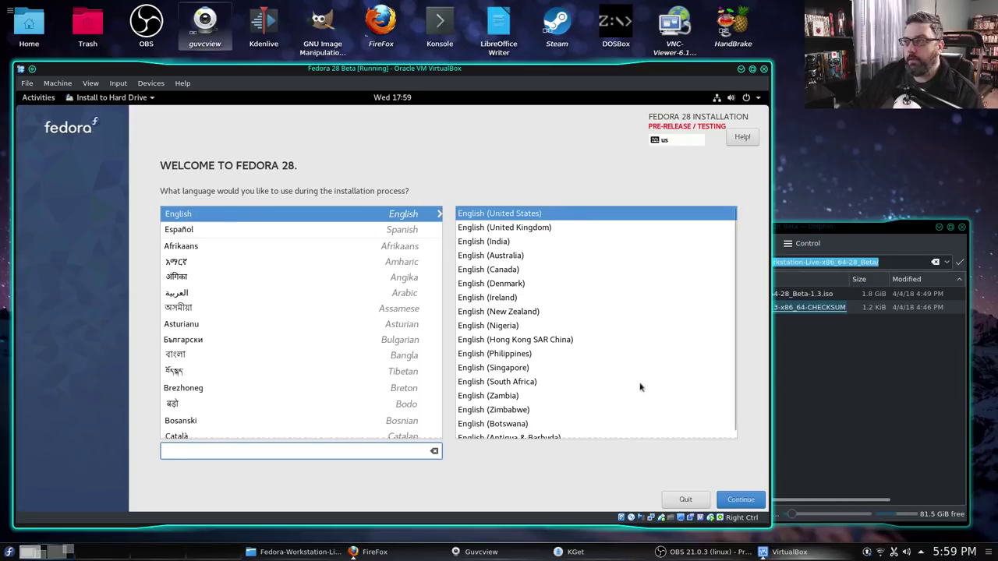
click(745, 500)
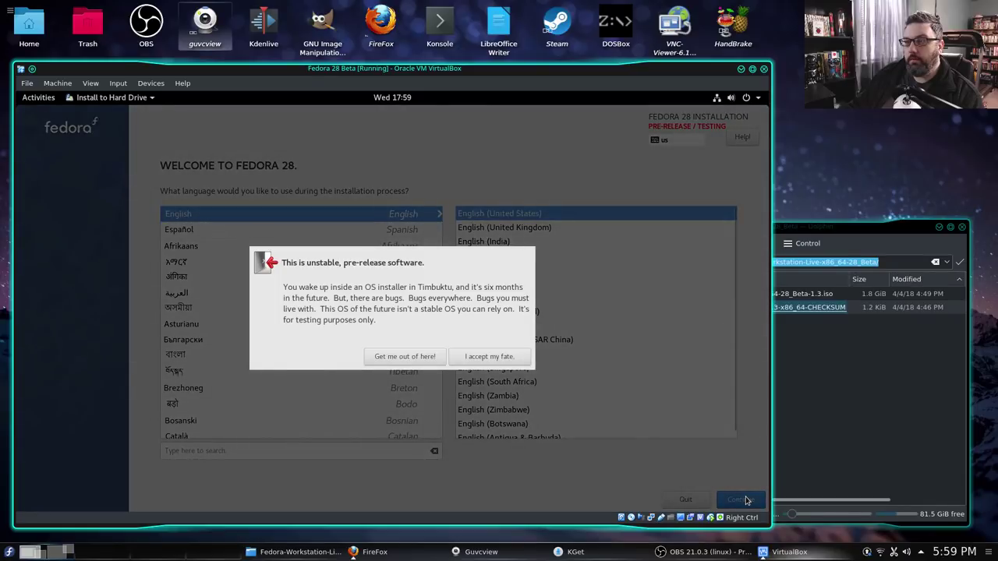
click(484, 359)
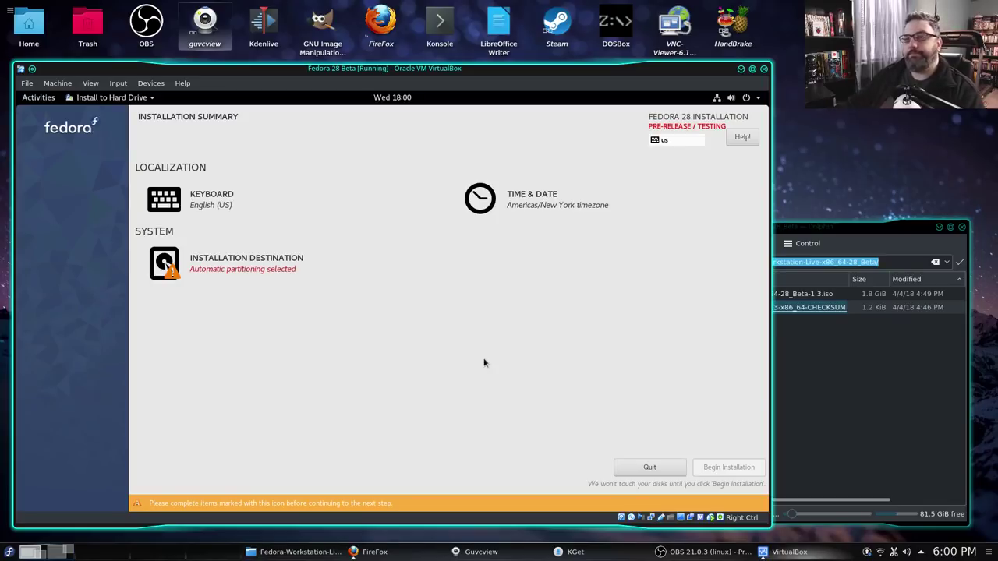
Confirm the 128 GiB ATA VBOX HARDDISK with automatic storage configuration as the installation destination and begin the installation
click(189, 268)
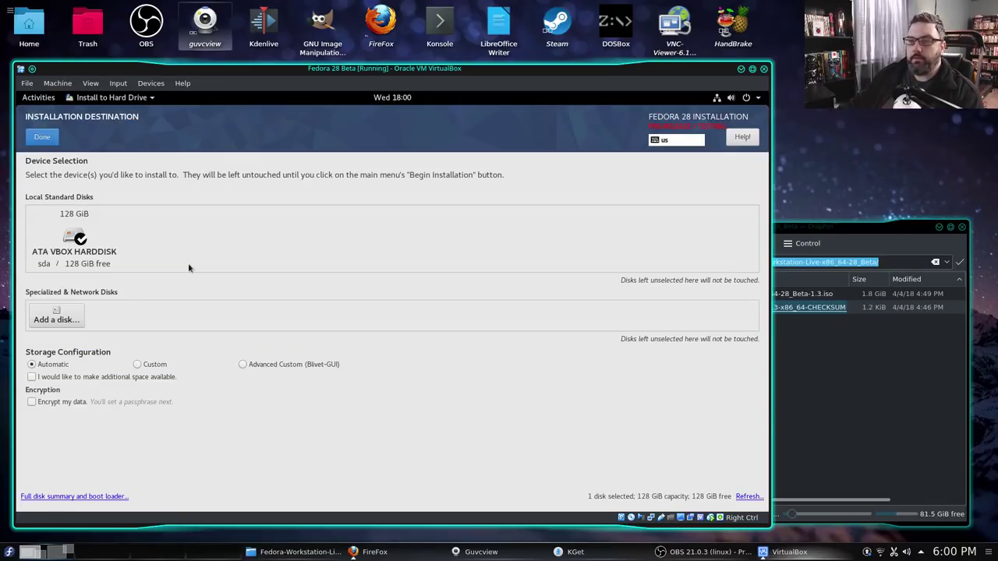
click(79, 238)
click(79, 238)
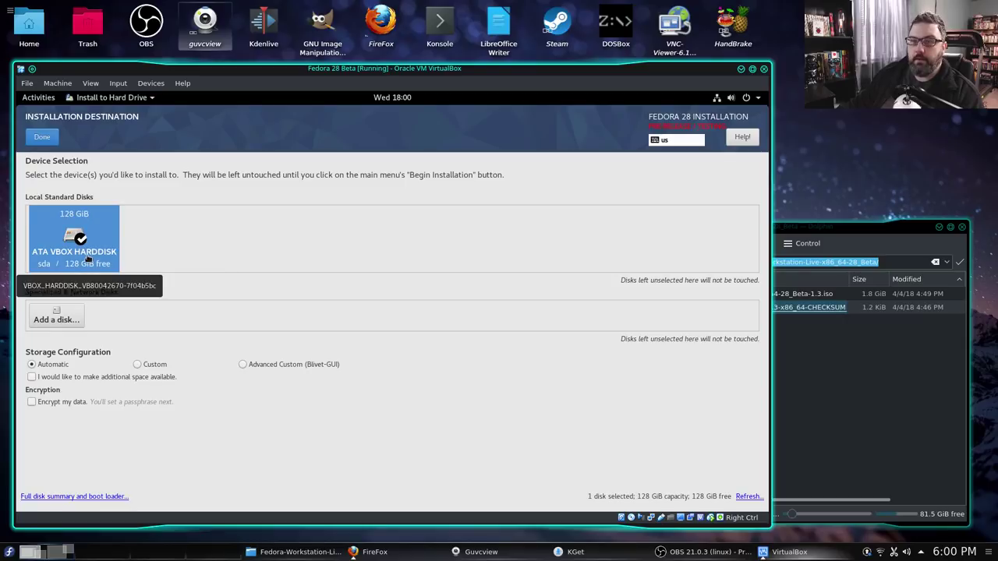
click(45, 136)
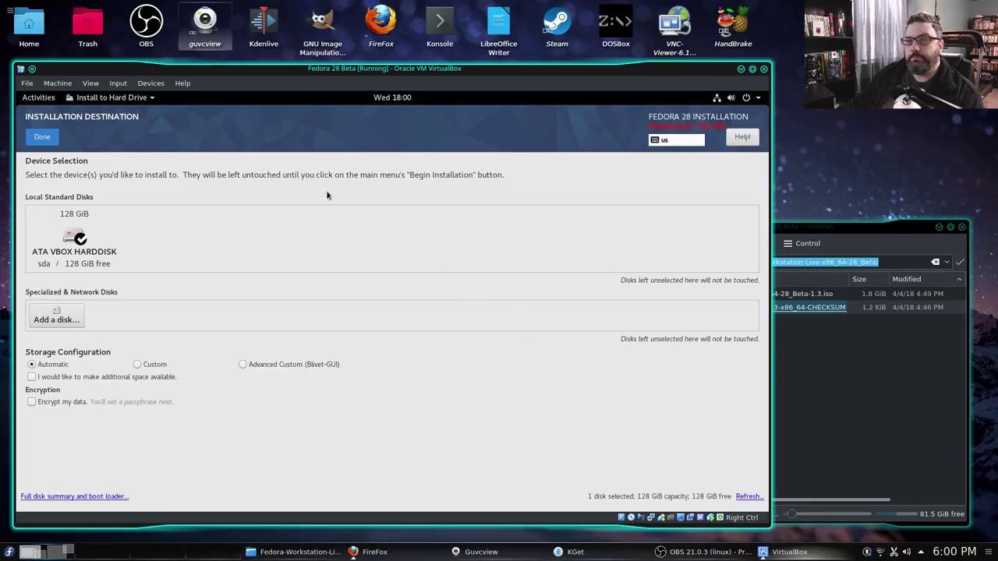
click(46, 138)
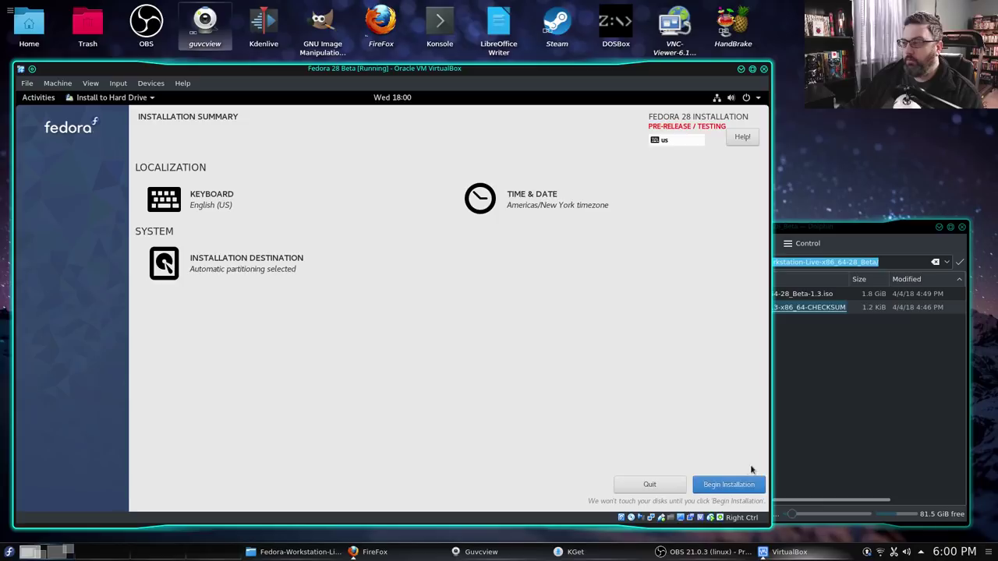
click(729, 485)
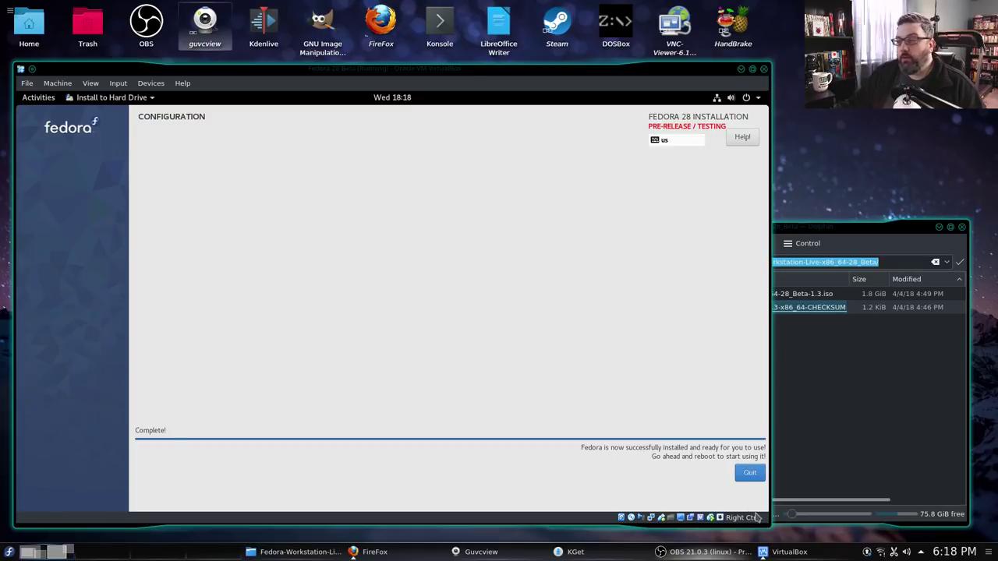
Quit the finished Fedora installer and restart the live system
click(748, 473)
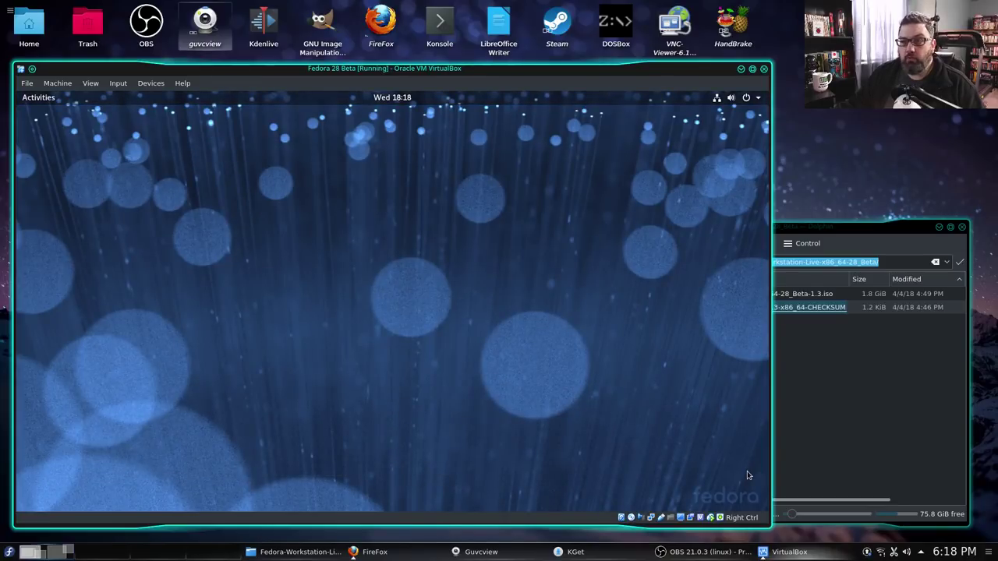
click(746, 101)
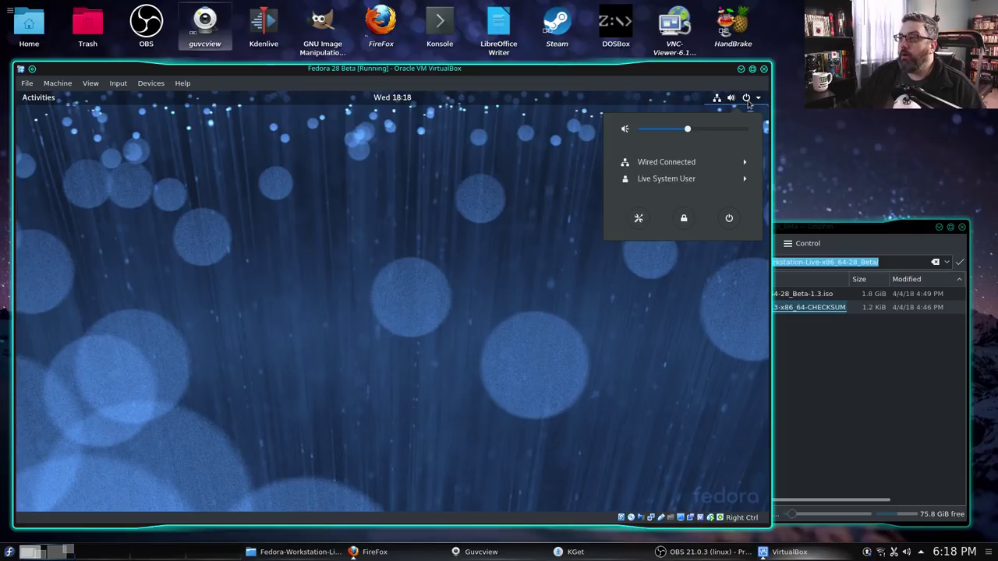
click(729, 219)
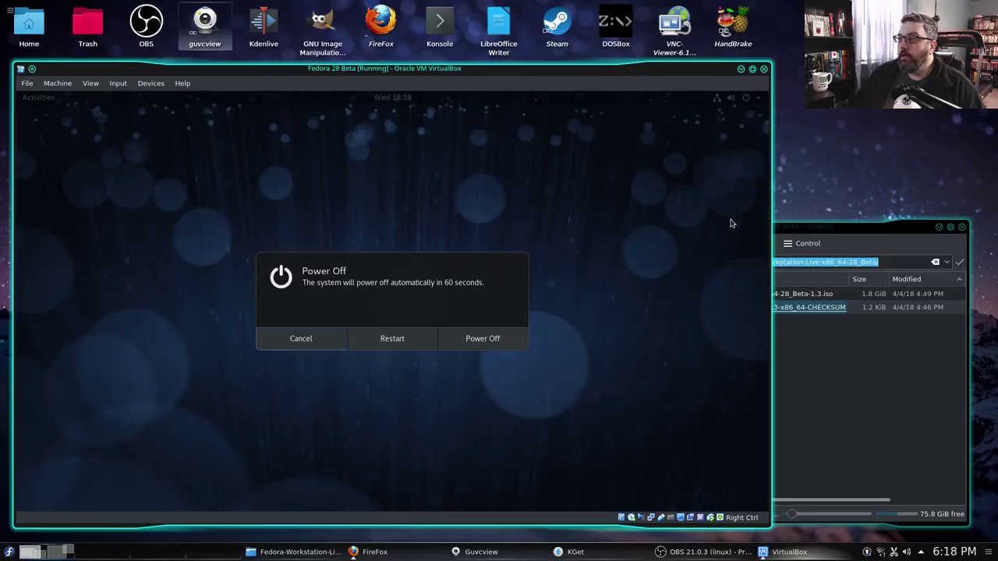
click(392, 338)
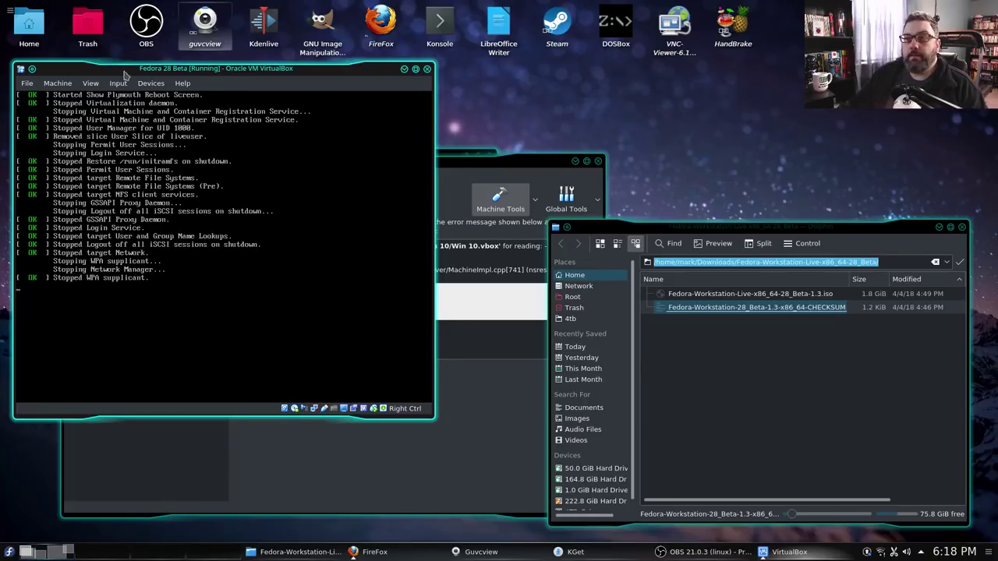
Remove the Fedora live disk from the machine's virtual optical drive during the reboot and reposition the machine's window
click(151, 82)
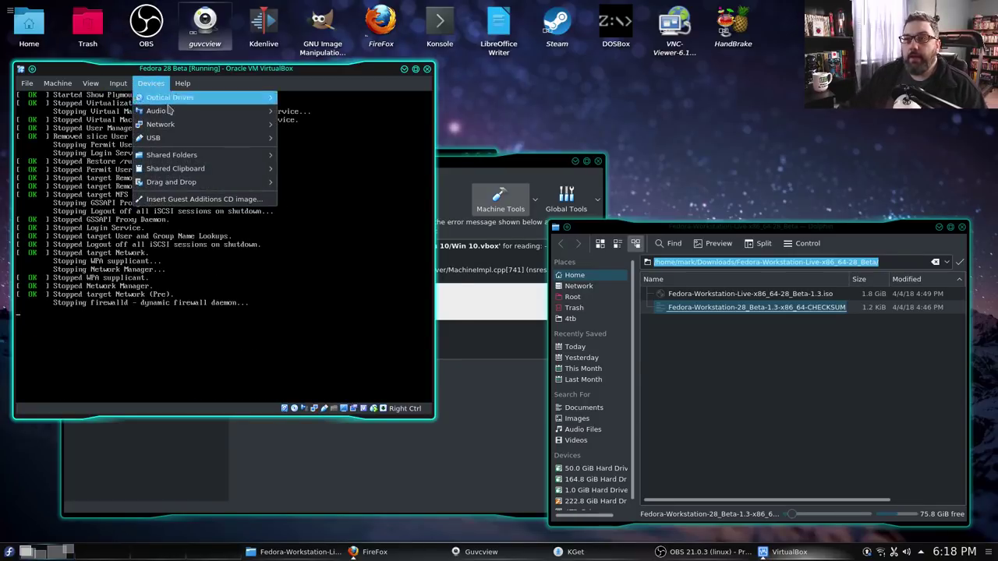
mouse_move(173, 98)
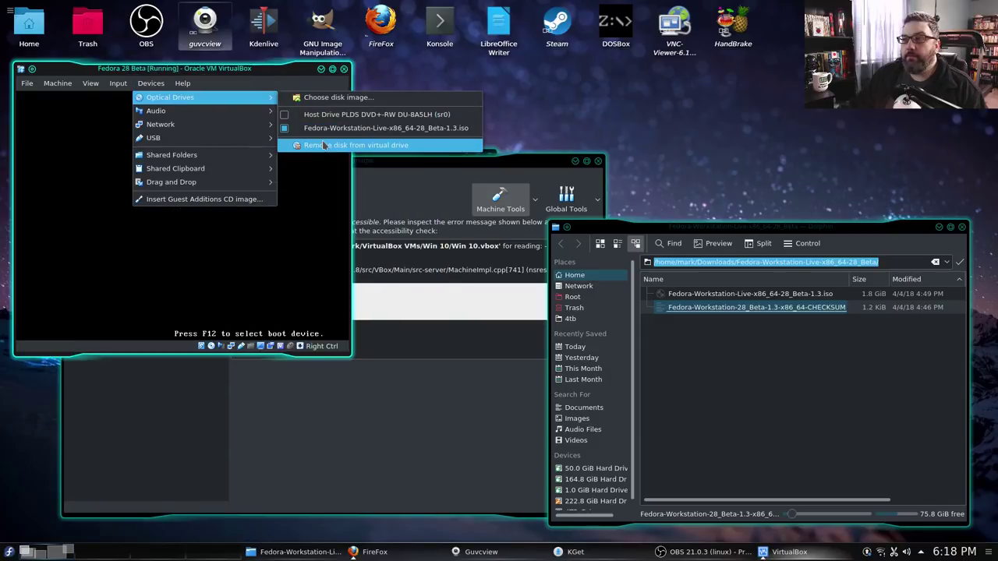
click(323, 142)
click(152, 250)
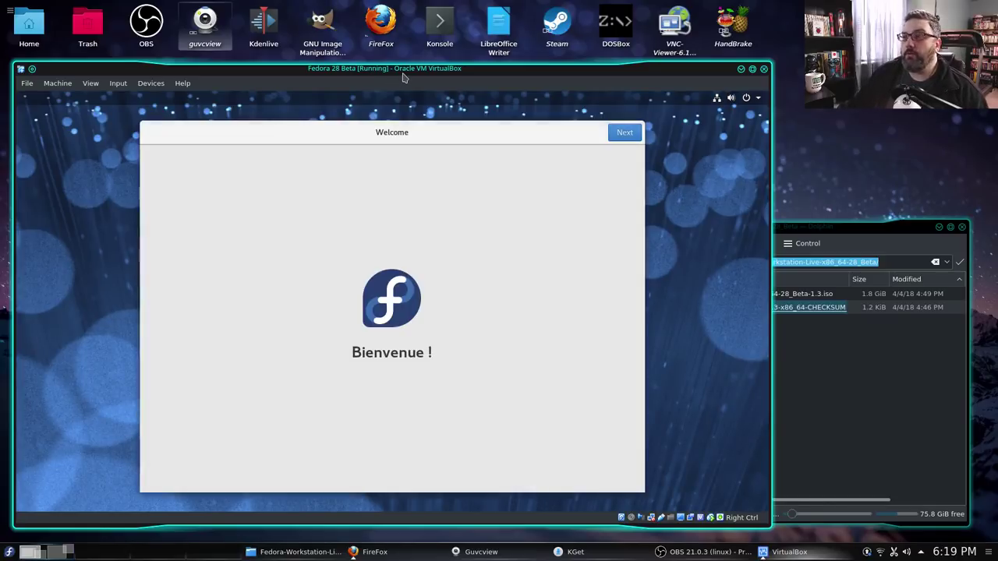
drag(403, 72, 433, 50)
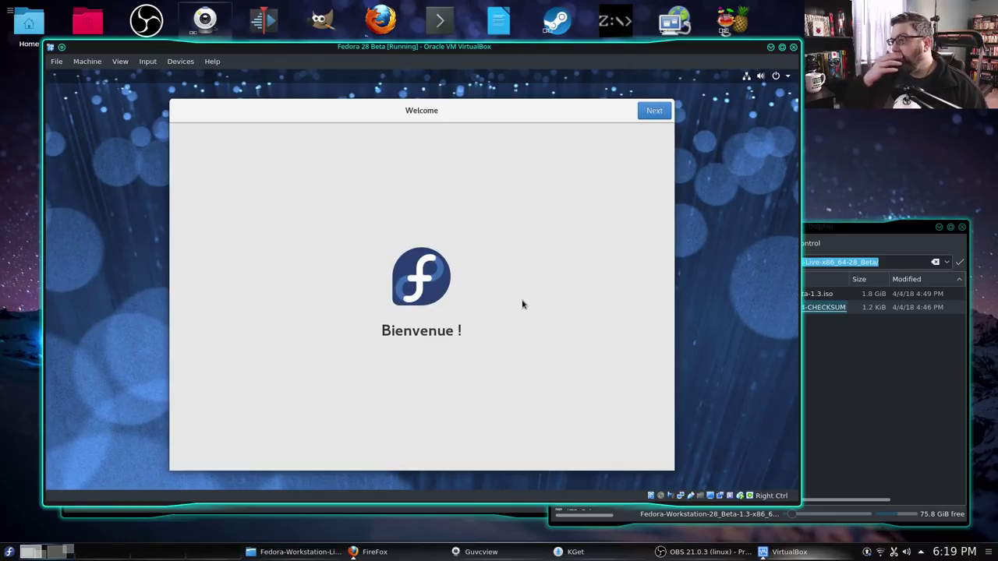
Proceed through the welcome page, turn off Location Services in the privacy settings, and skip connecting online accounts
click(653, 111)
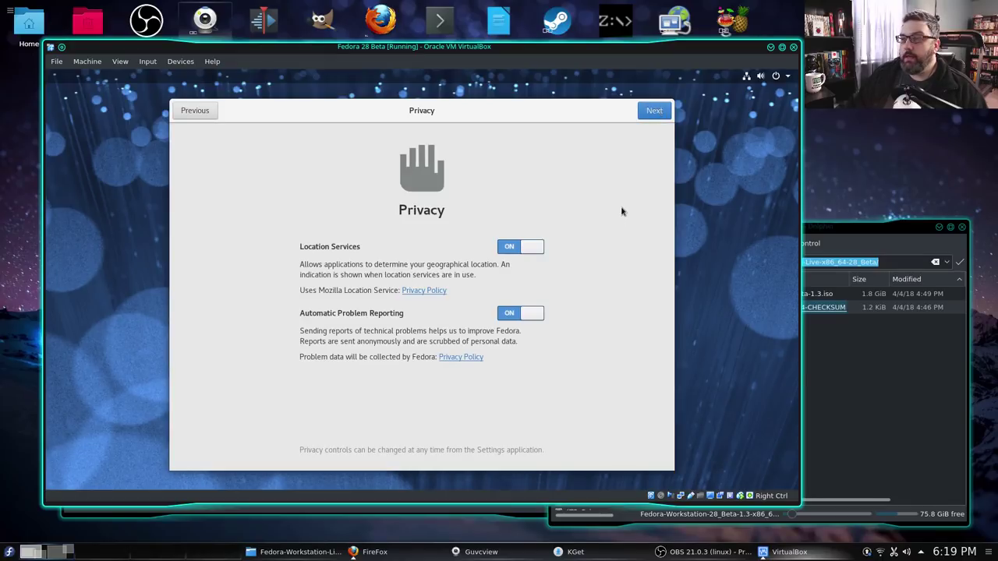
click(538, 254)
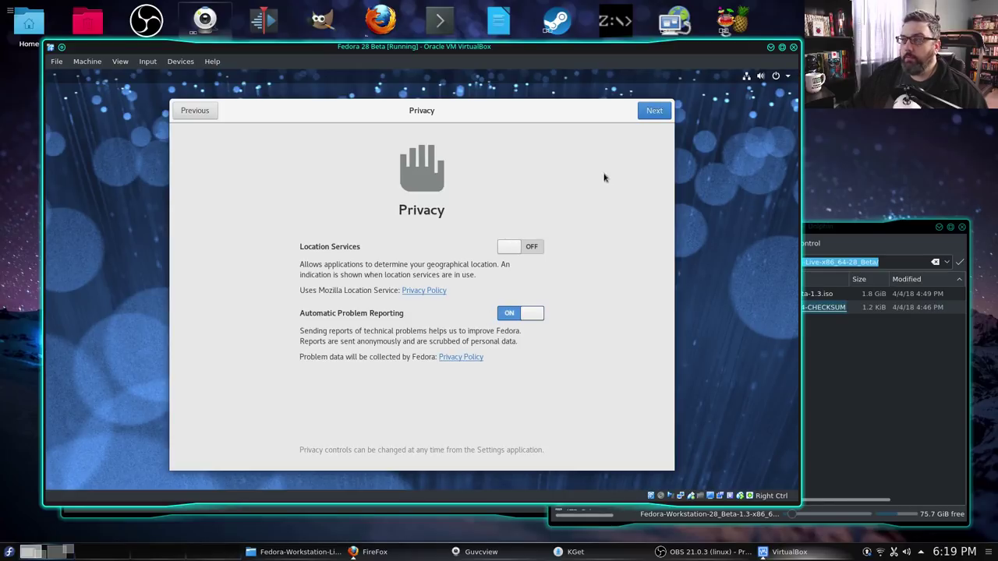
click(655, 111)
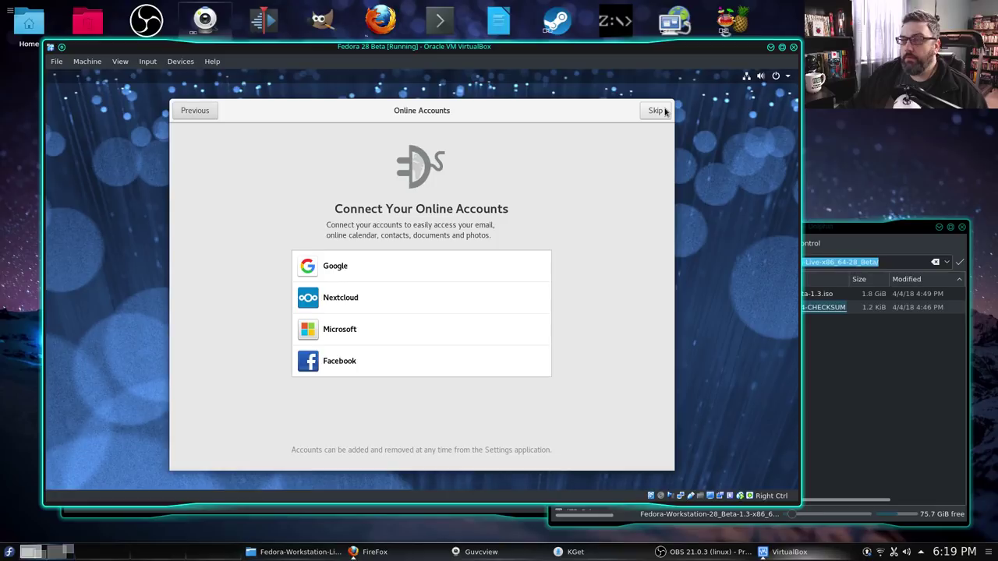
click(657, 110)
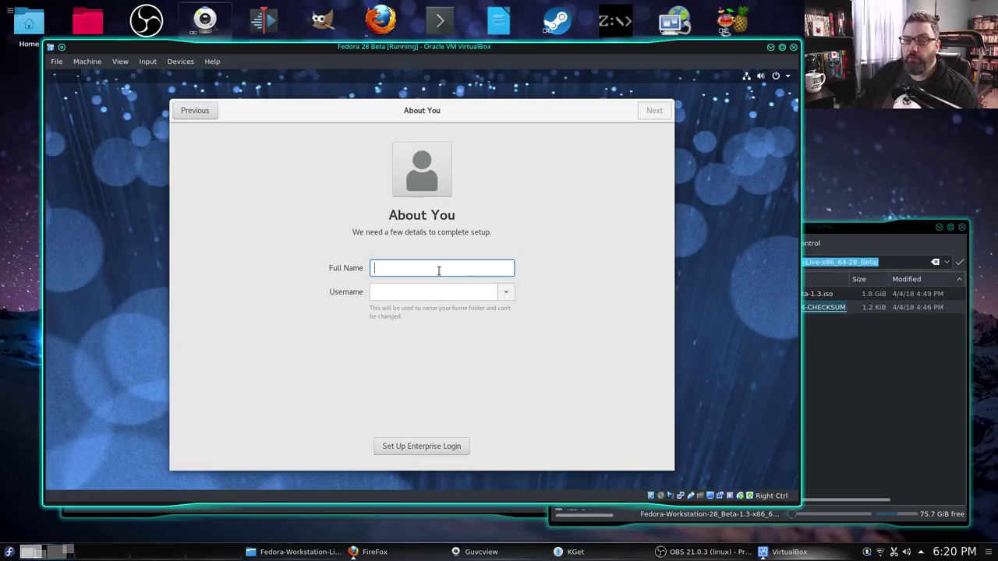
Create the user account with the user's full name and a confirmed account password, and finish the initial setup
text(Mark)
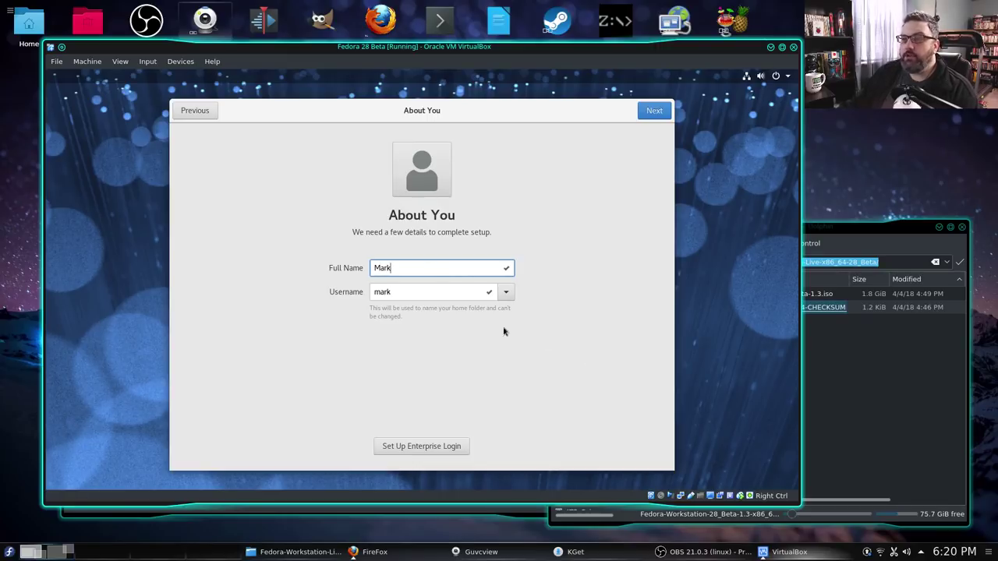
click(661, 110)
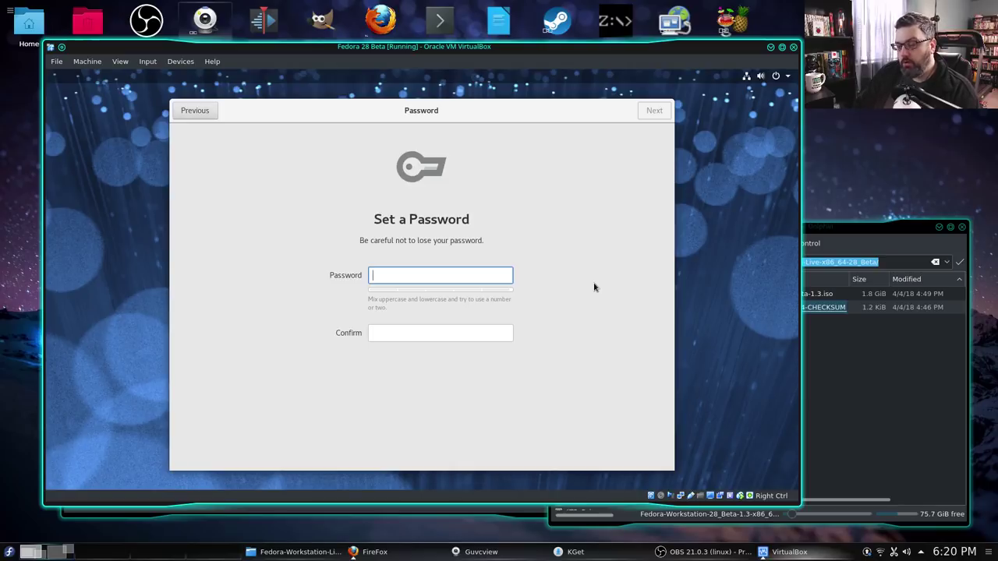
text(•••••••••)
key(Tab)
text(•••••••)
key(BackSpace)
key(BackSpace)
key(BackSpace)
key(BackSpace)
key(BackSpace)
key(BackSpace)
key(BackSpace)
text(•••••••••)
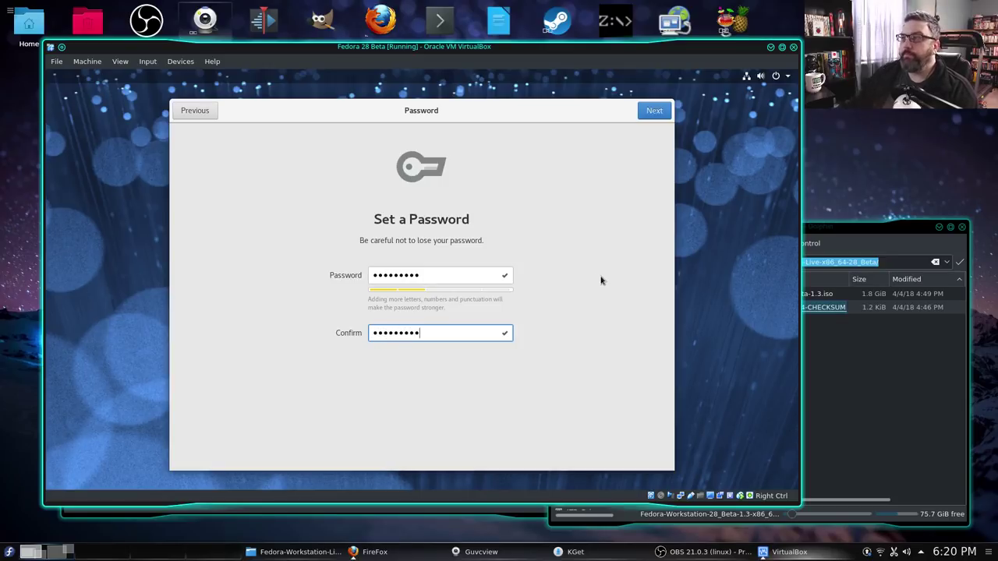
click(654, 112)
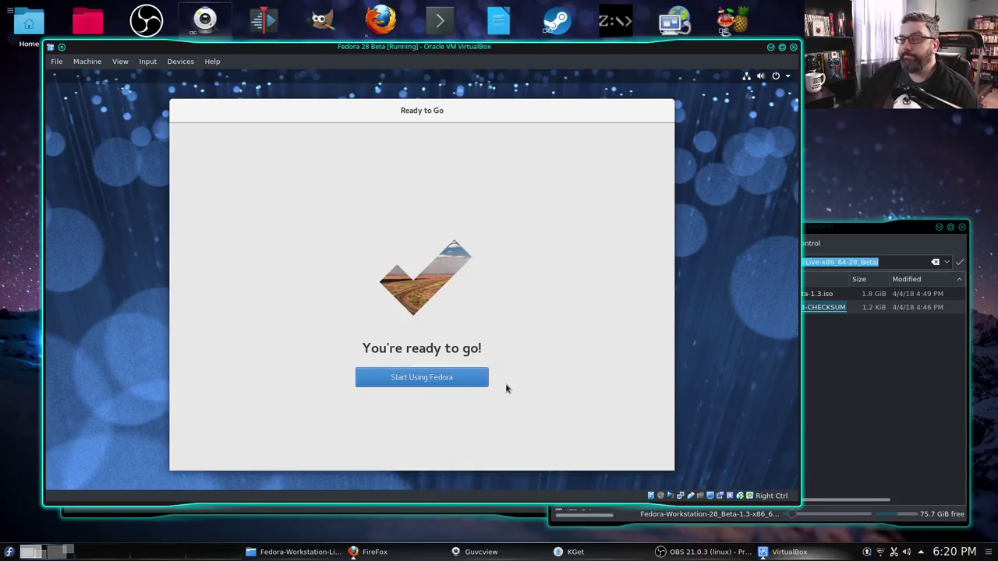
click(439, 382)
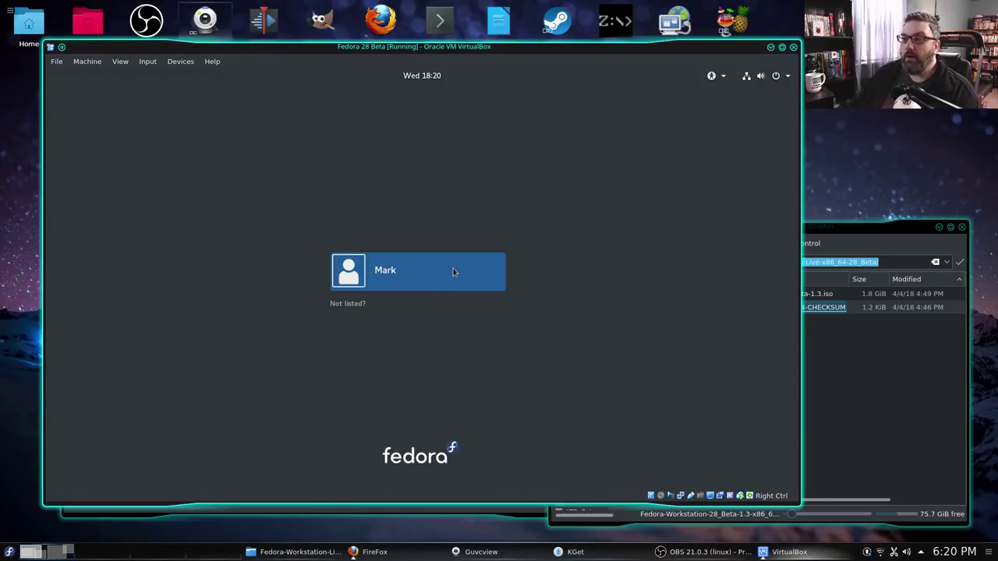
Sign in to the new user account with its password and close the Getting Started help window
click(367, 280)
drag(545, 48, 507, 69)
text(•••••••••)
key(Return)
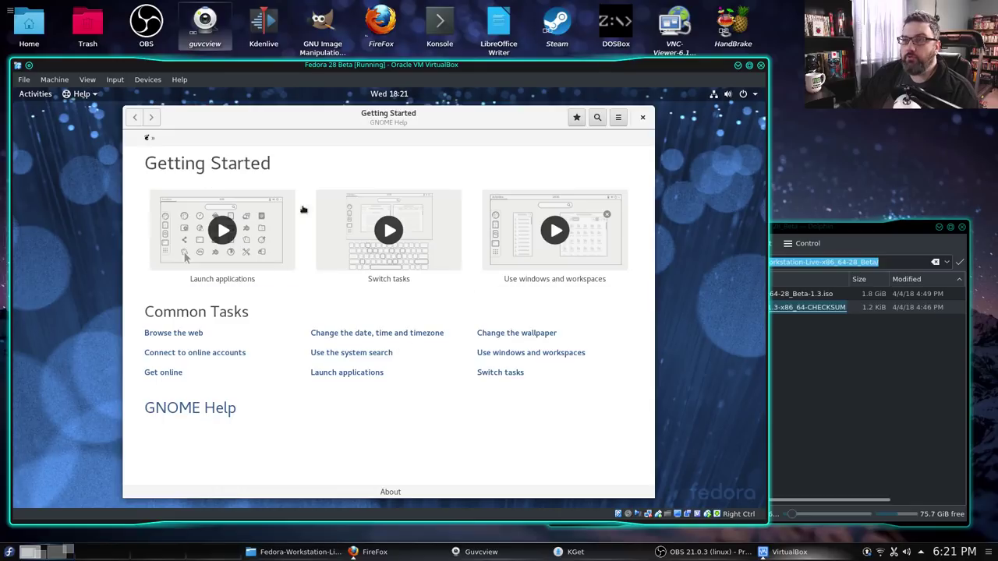
click(643, 118)
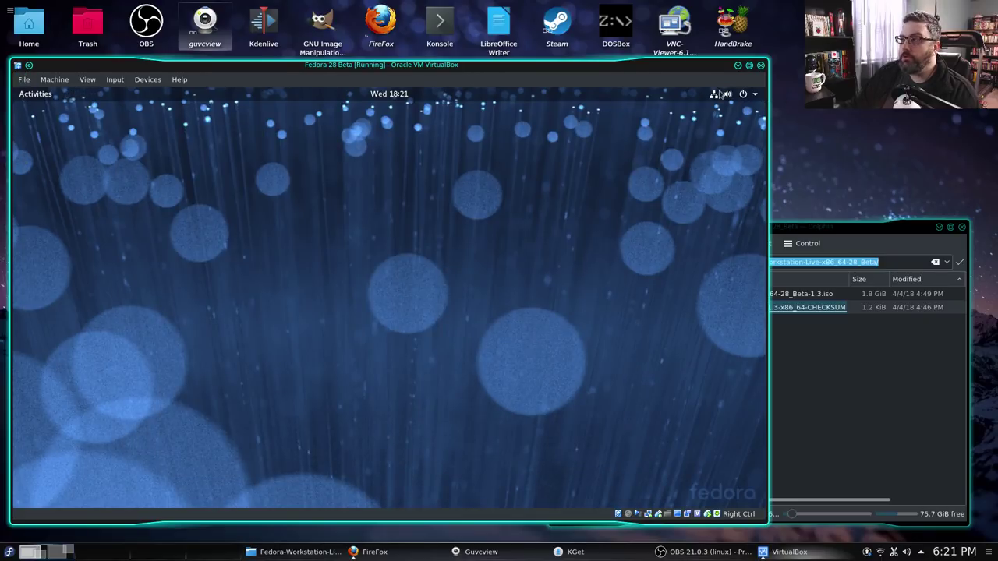
Power off the Fedora 28 Beta guest system from within its desktop
click(743, 95)
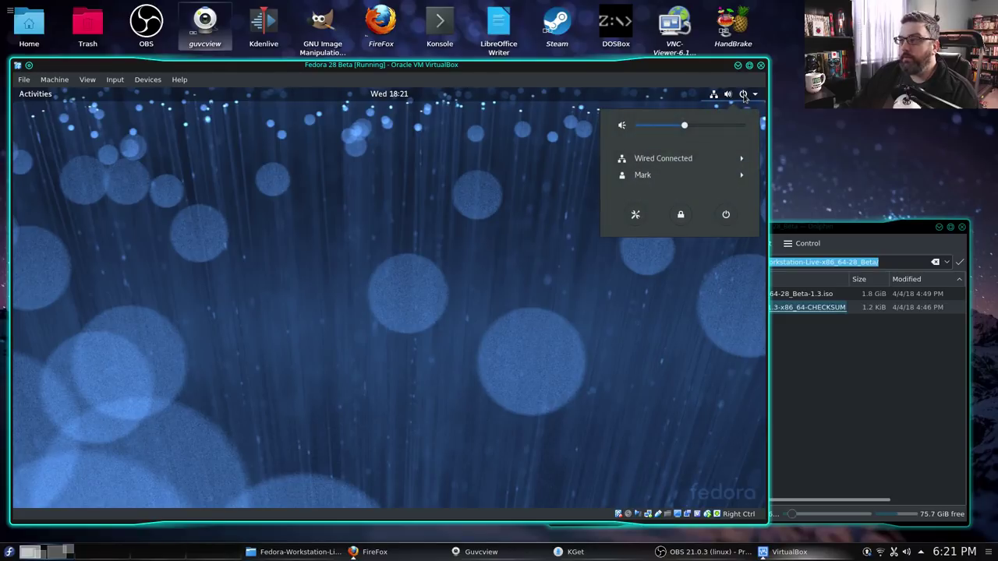
key(super+v)
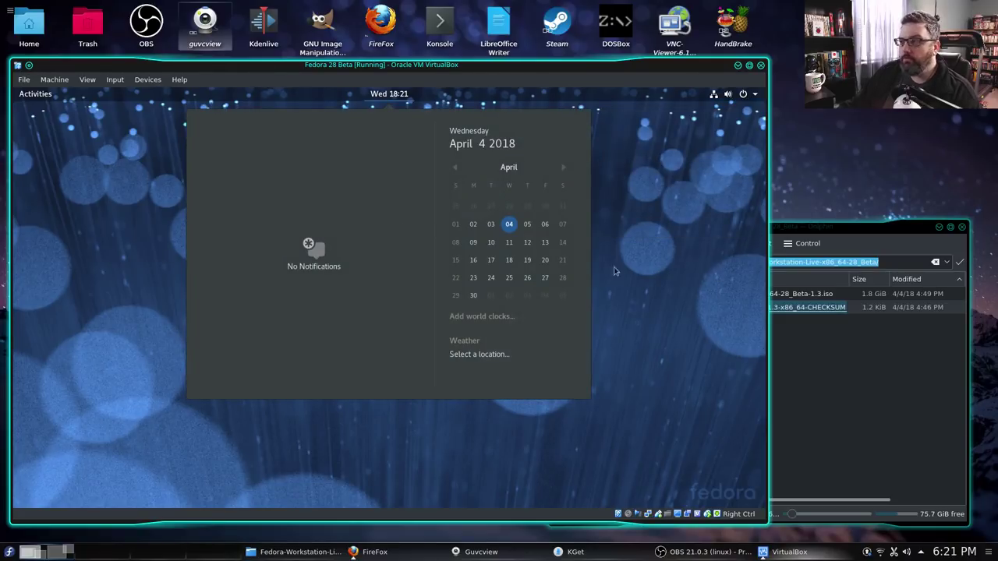
key(Escape)
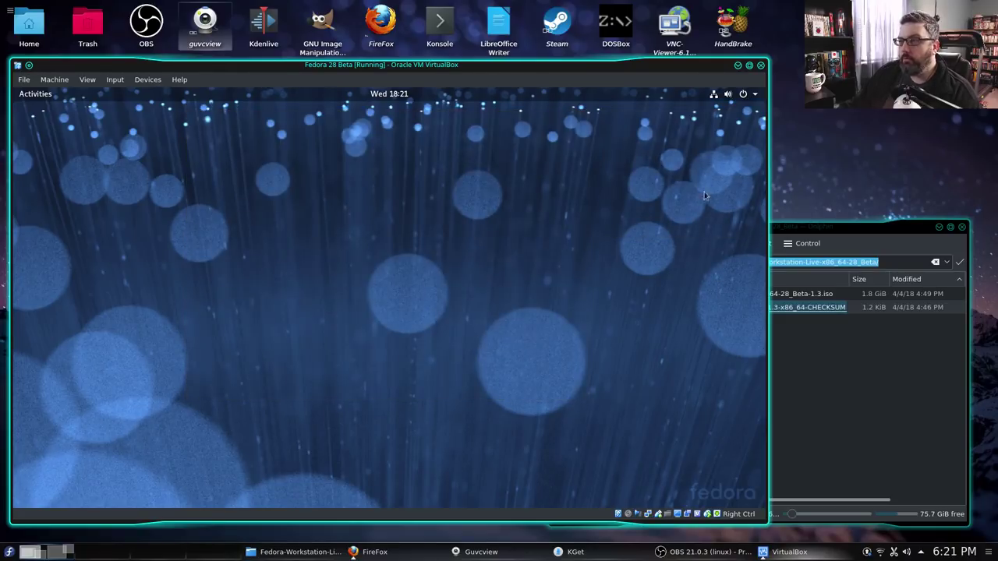
click(743, 96)
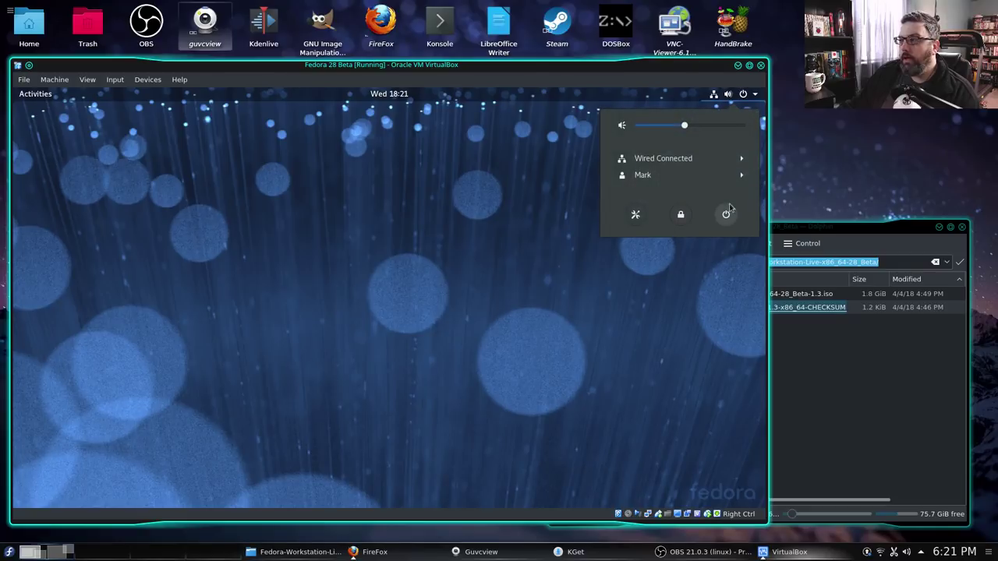
click(725, 221)
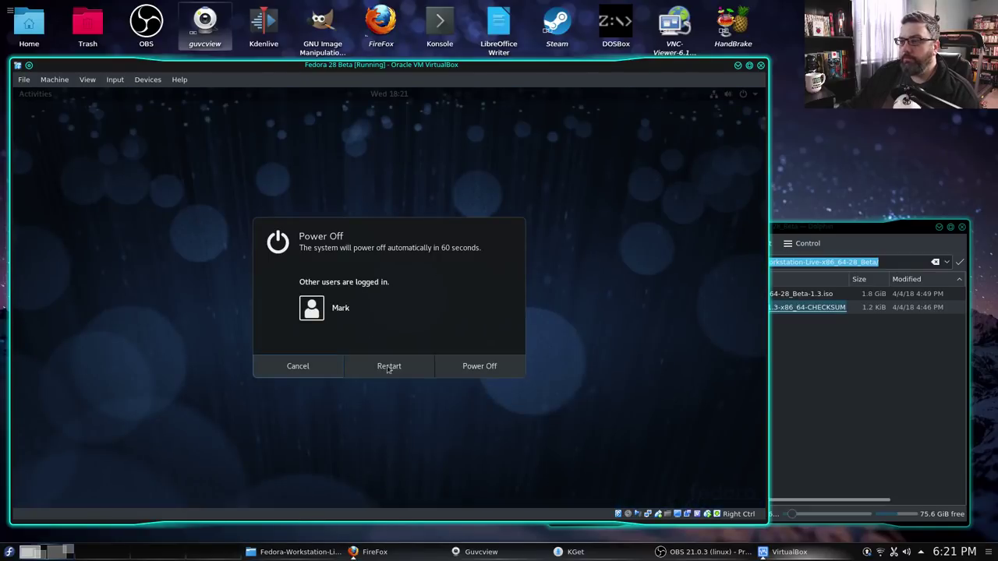
click(500, 367)
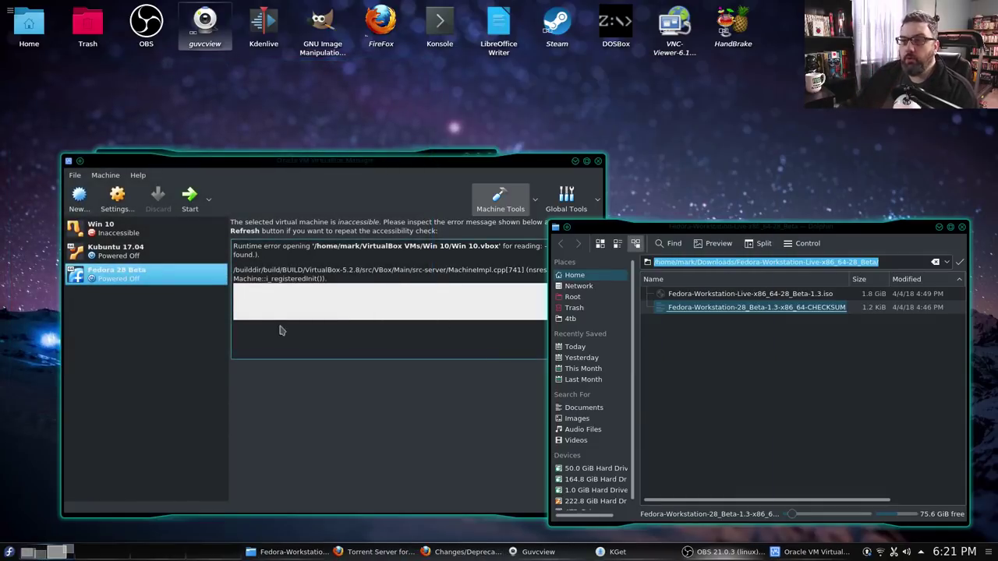
Enable 3D acceleration in the display settings of the Fedora 28 Beta machine
click(140, 310)
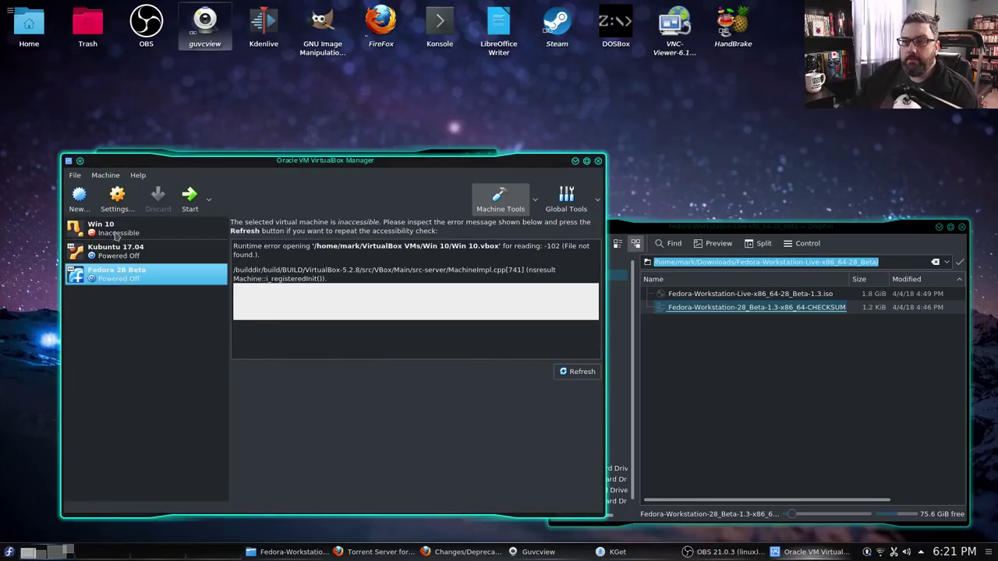
click(117, 199)
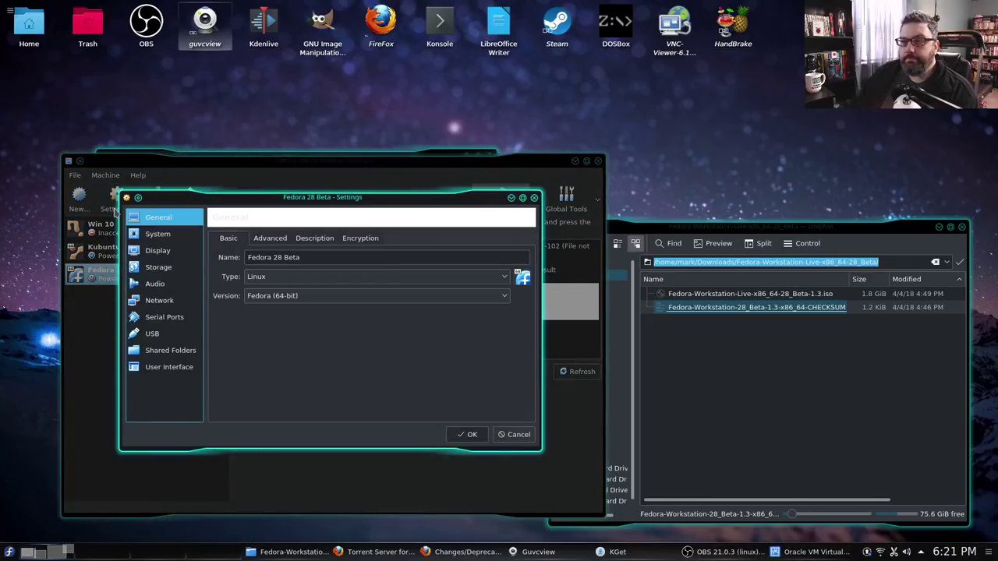
click(159, 251)
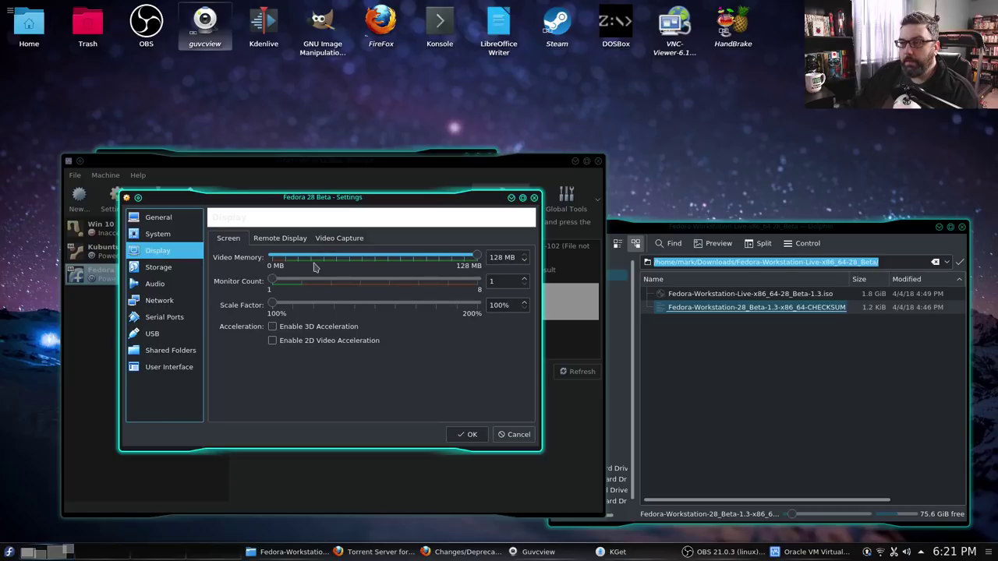
click(274, 327)
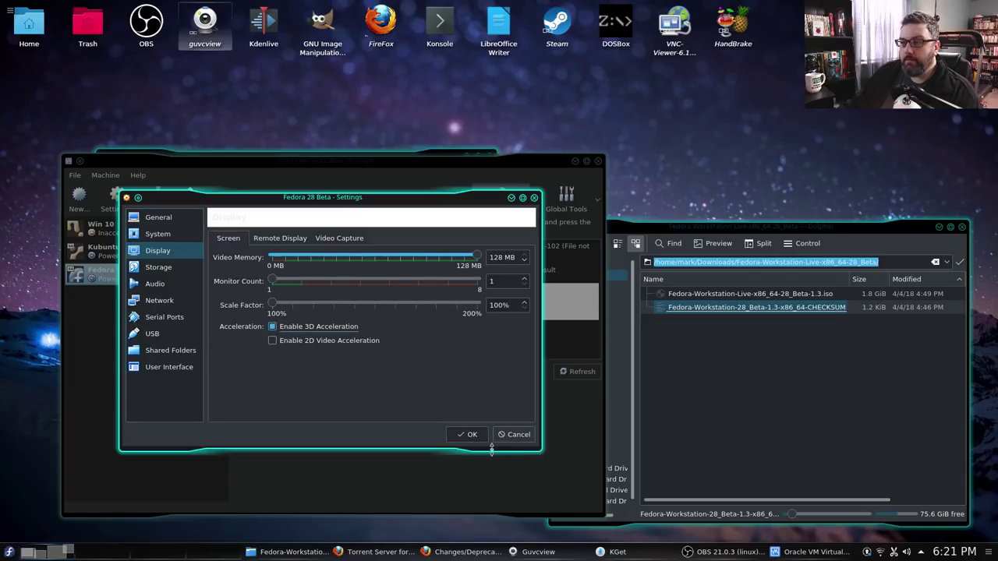
click(469, 434)
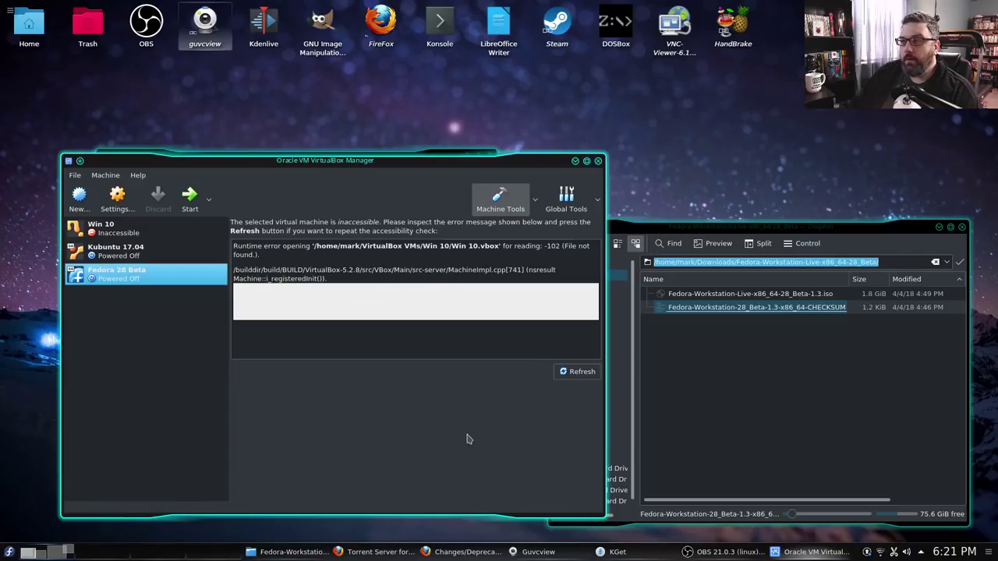
Start the Fedora 28 Beta machine with the default Workstation Edition boot entry and sign in with the account password
click(189, 199)
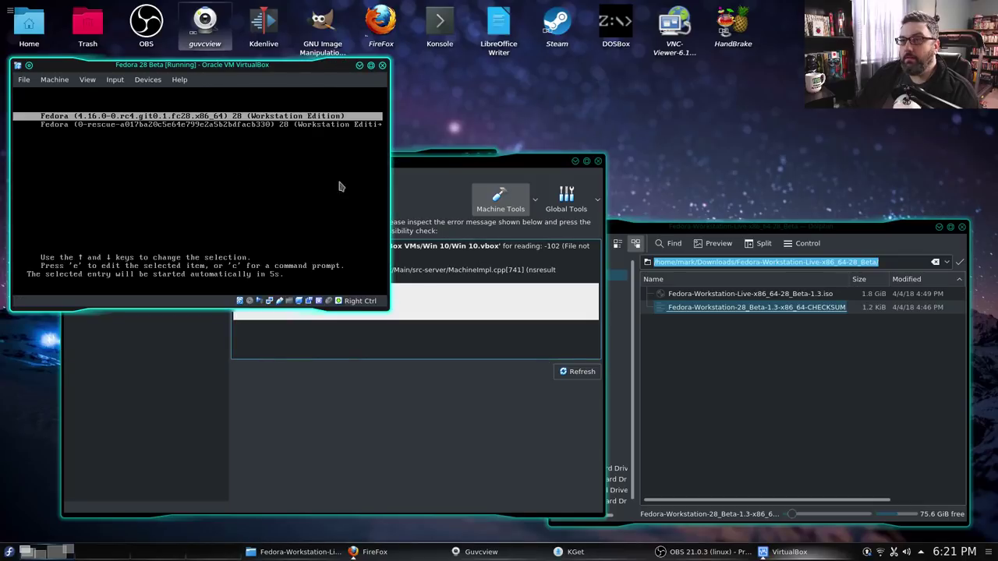
key(Return)
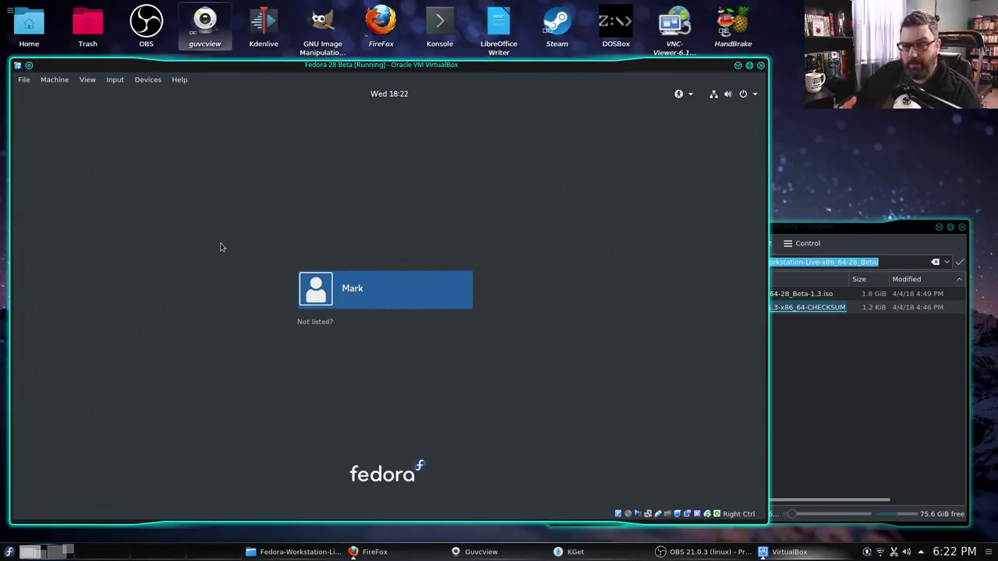
click(364, 304)
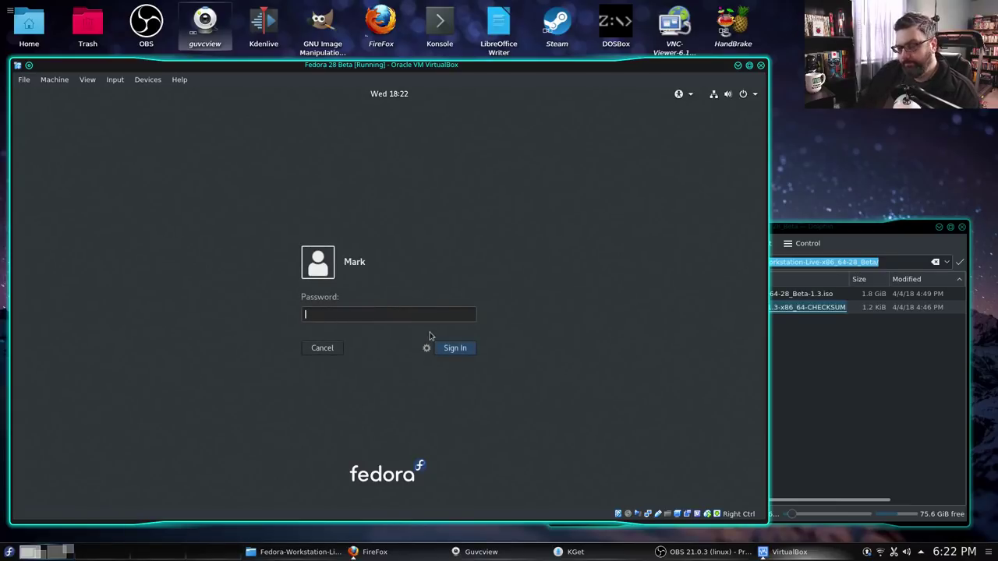
text(•••••••••)
key(Return)
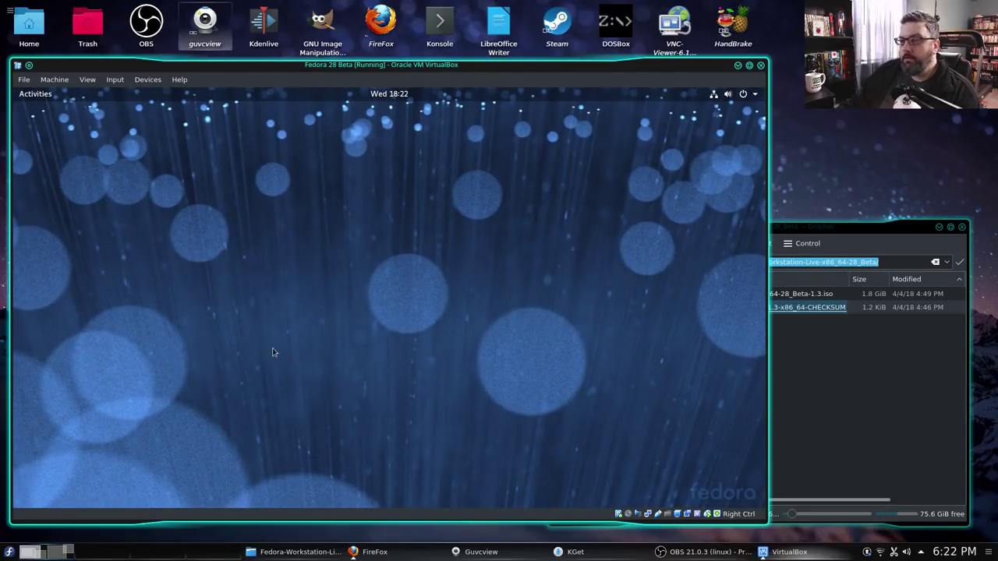
Download the VirtualBox Guest Additions 5.2.8 disk image and insert it into the machine's virtual optical drive
click(152, 84)
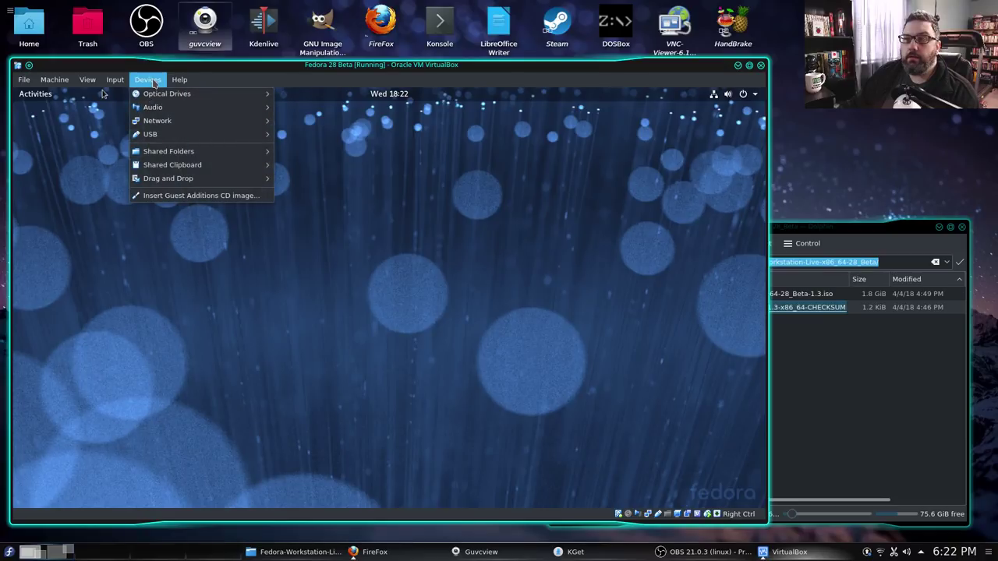
click(172, 197)
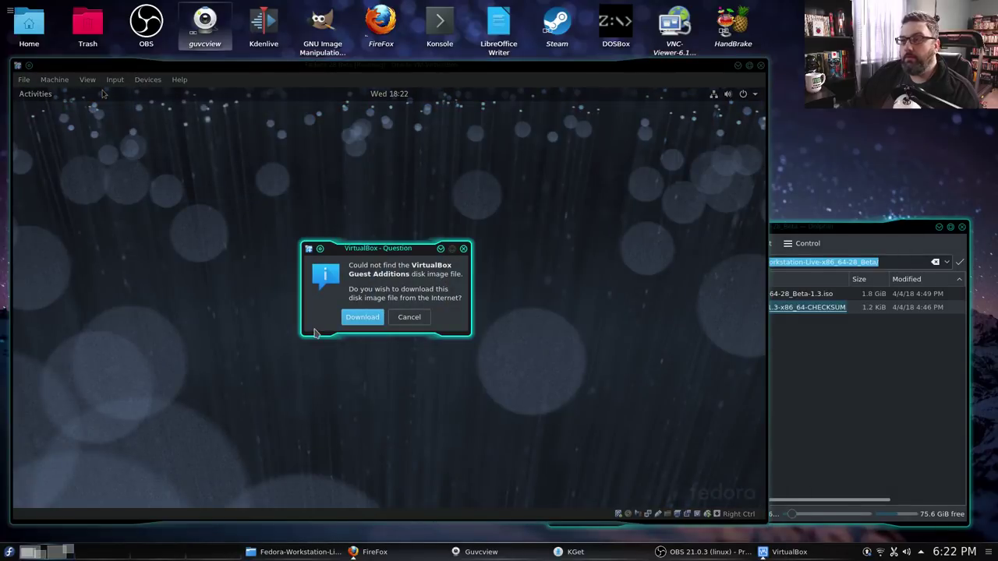
click(369, 322)
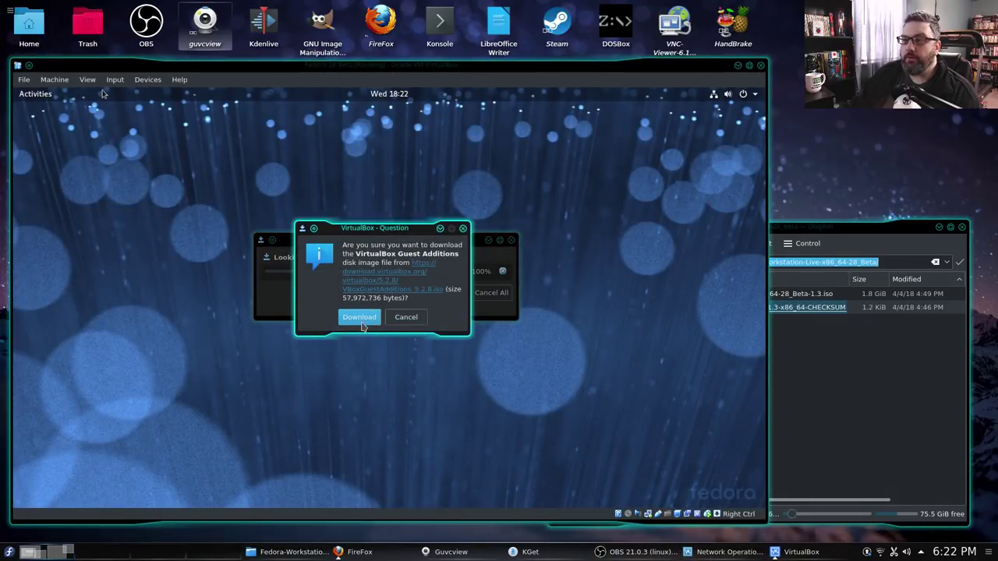
click(364, 323)
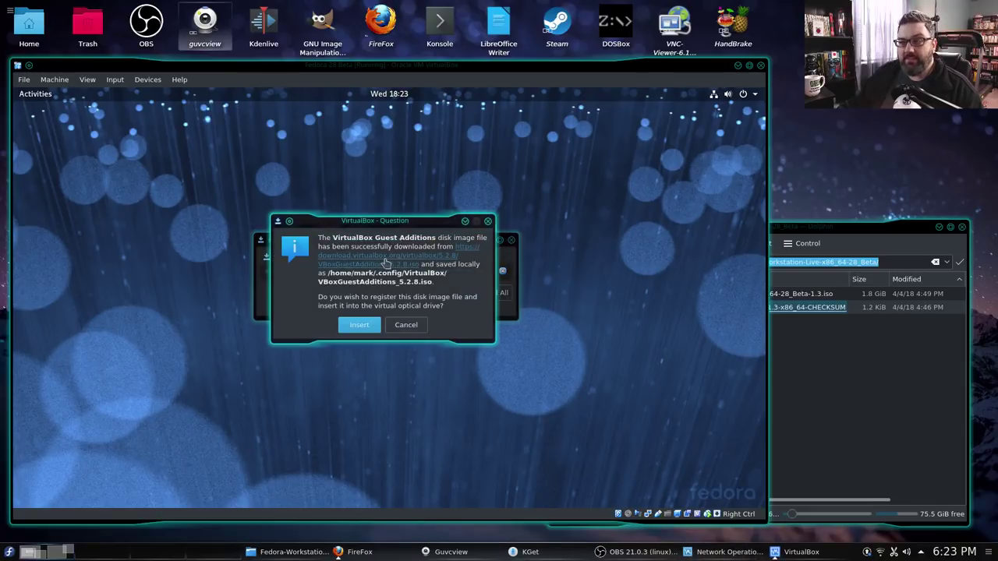
click(360, 327)
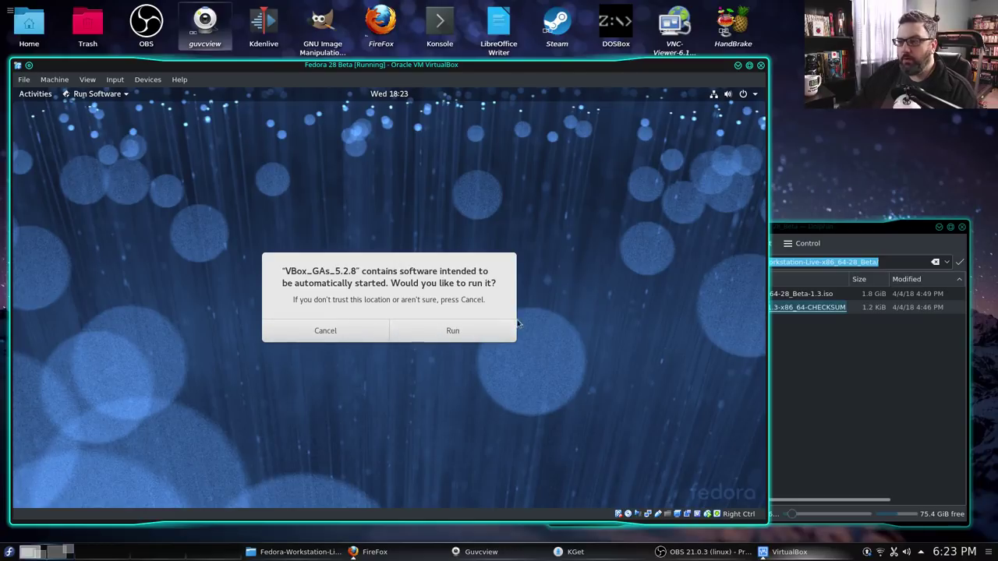
Run the VBox_GAs_5.2.8 installer with the account password, decline to continue the installation, and close its terminal window
click(461, 331)
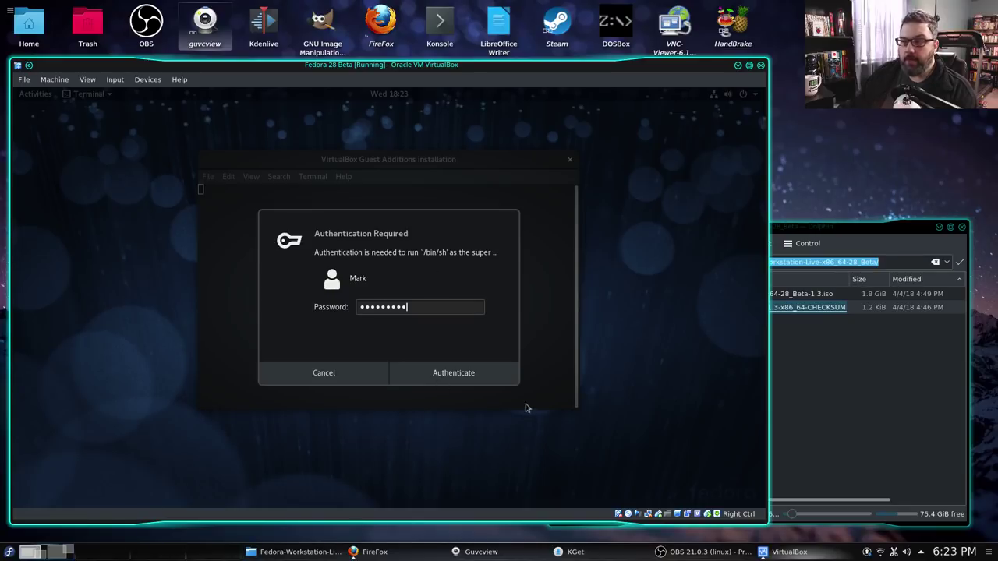
click(455, 374)
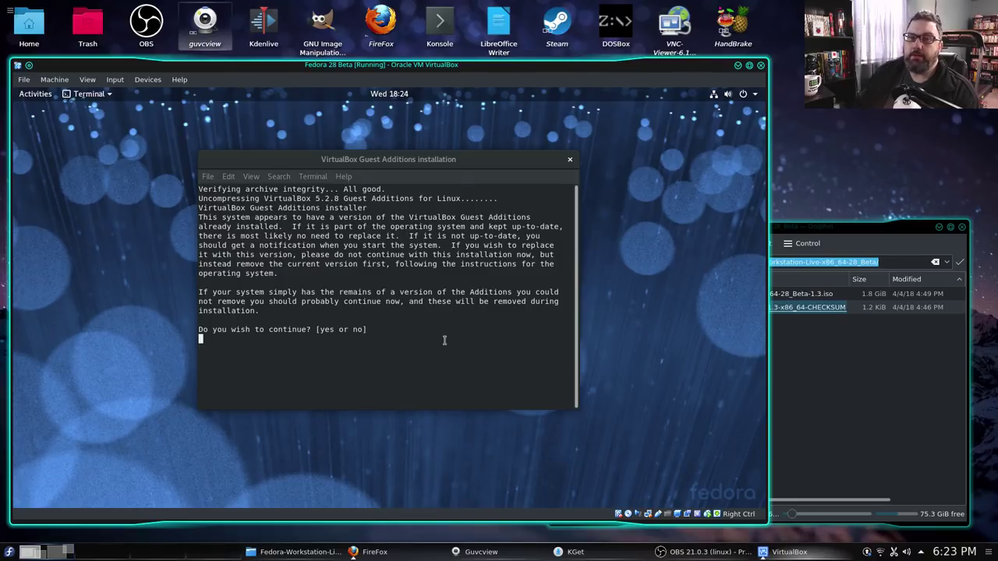
text(n)
key(Return)
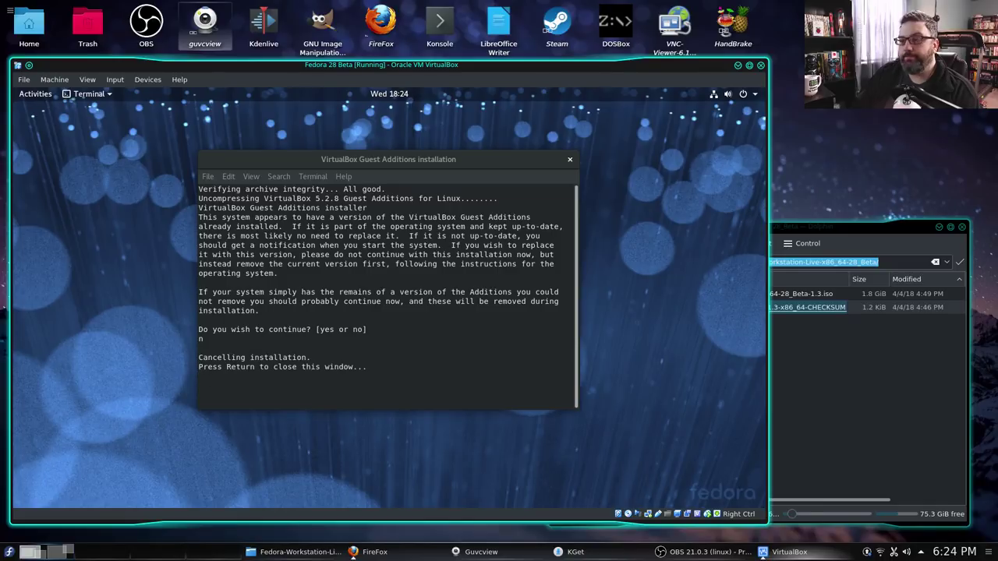
key(Return)
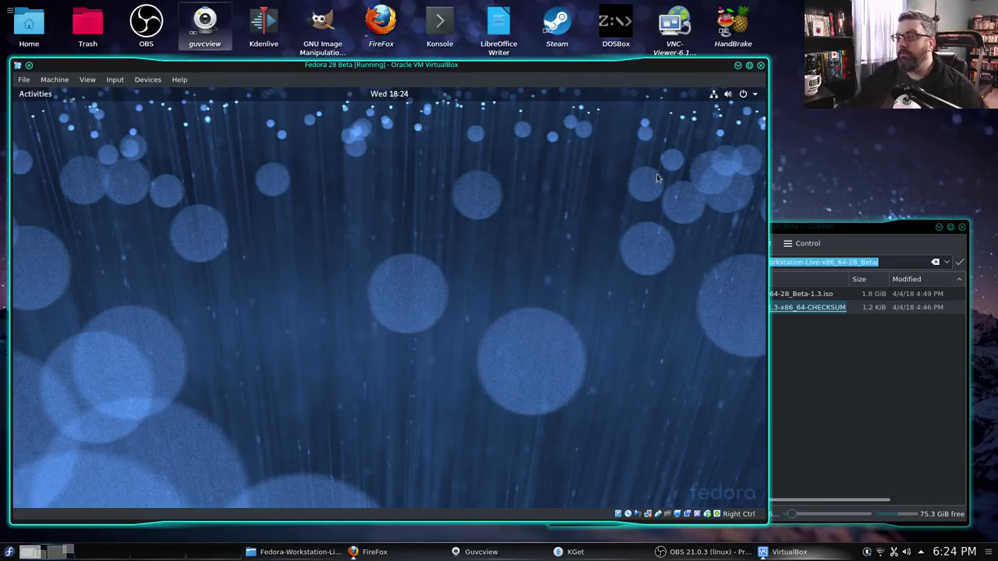
drag(605, 75, 613, 69)
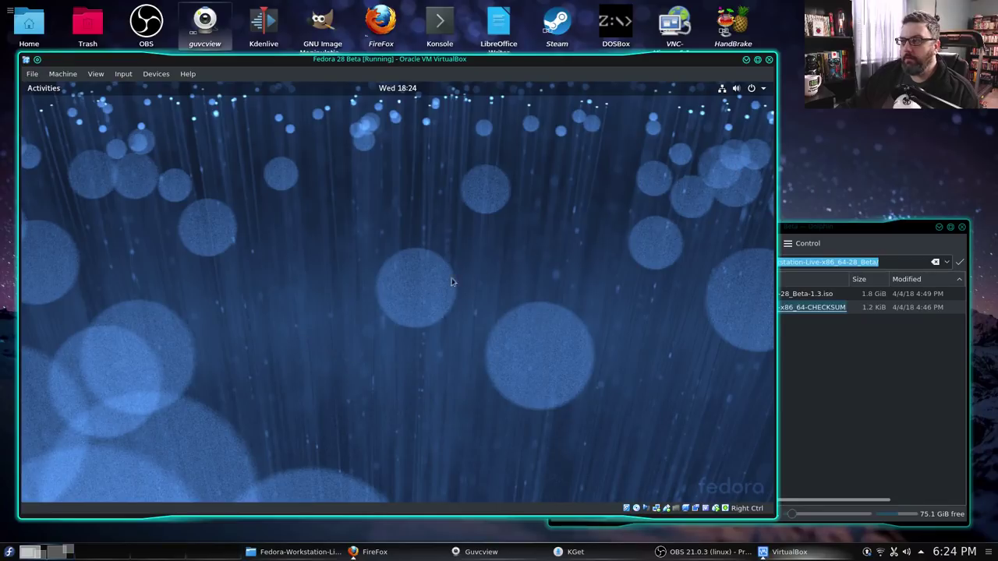
click(32, 75)
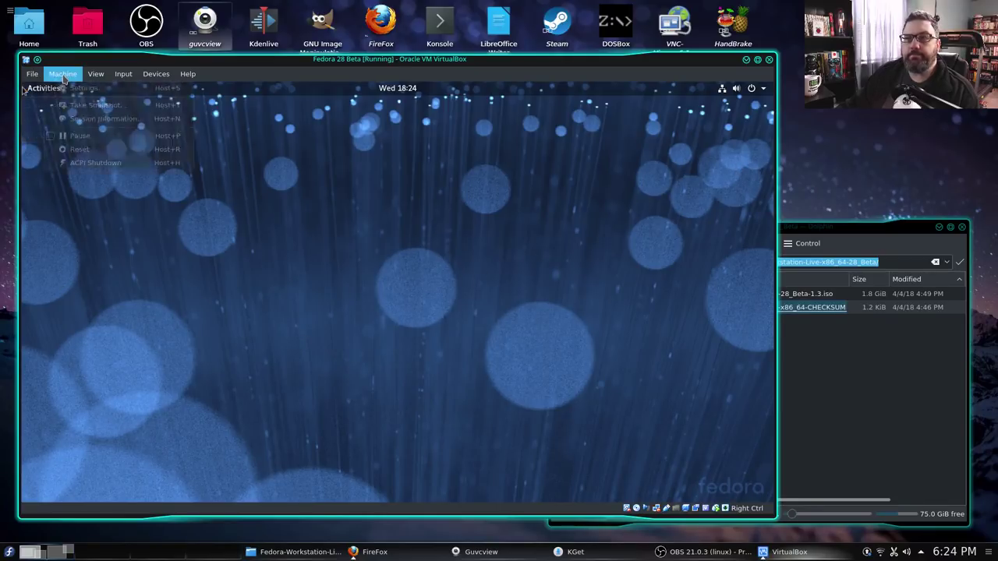
click(63, 76)
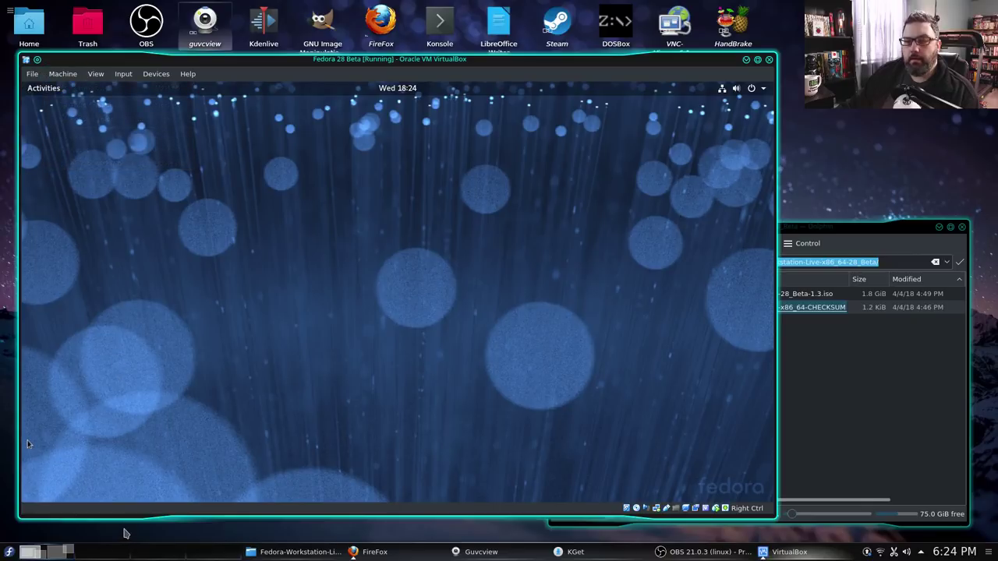
Open and close the Activities overview several times to check how smoothly the desktop animates
click(45, 91)
click(45, 90)
click(44, 90)
click(44, 90)
click(45, 91)
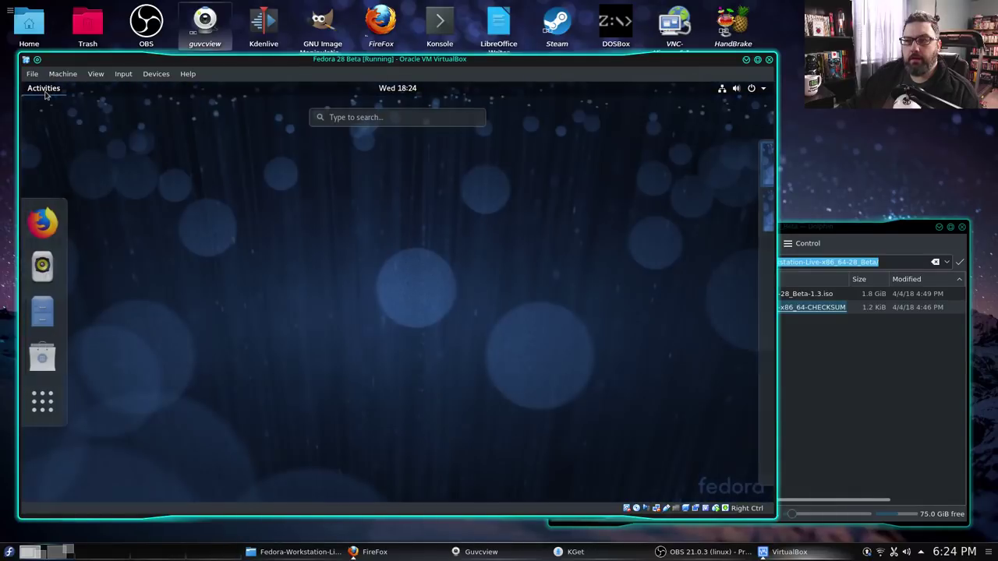
click(44, 92)
click(44, 92)
click(508, 317)
Launch Firefox inside the Fedora machine and load news.com in a new tab
click(43, 92)
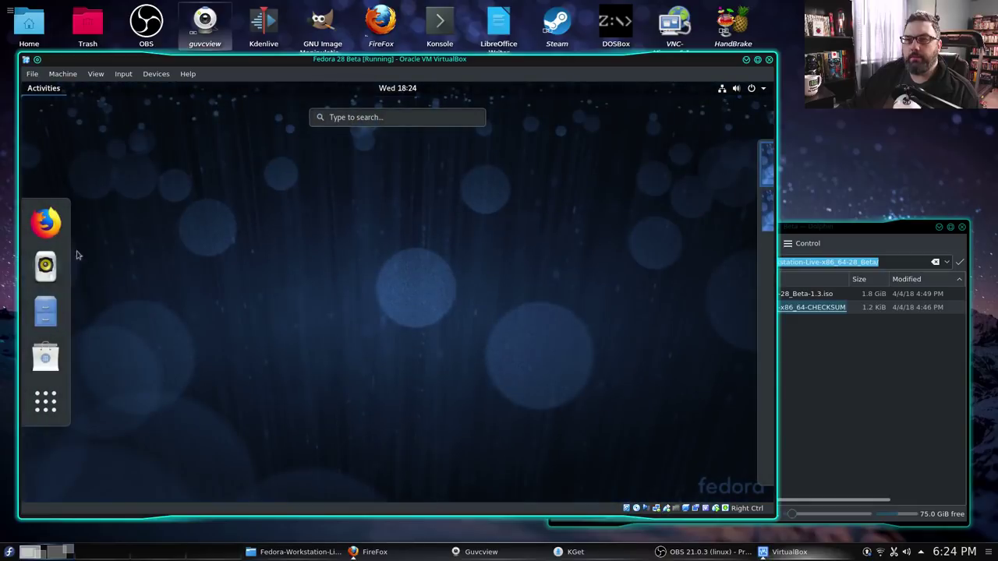
click(45, 223)
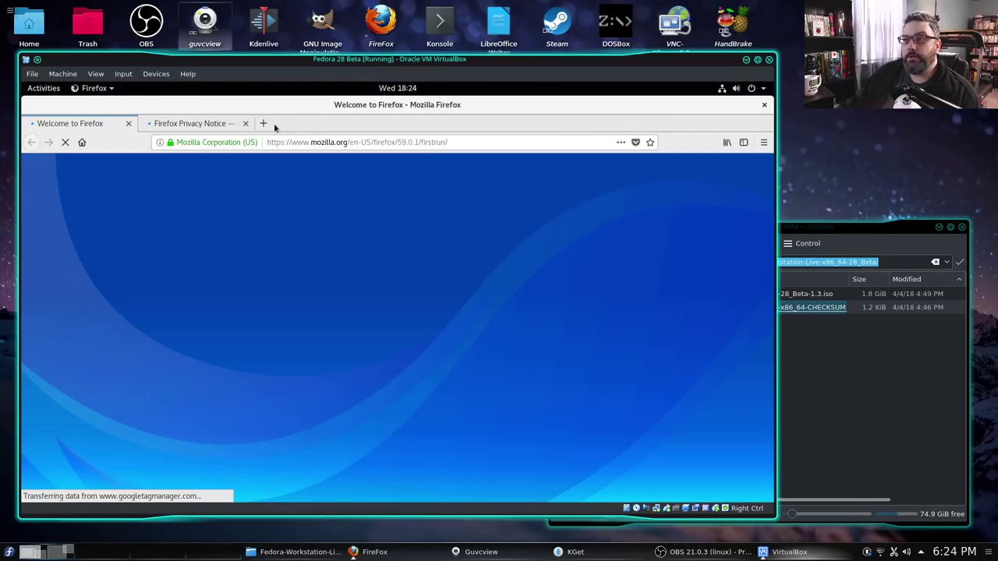
click(262, 123)
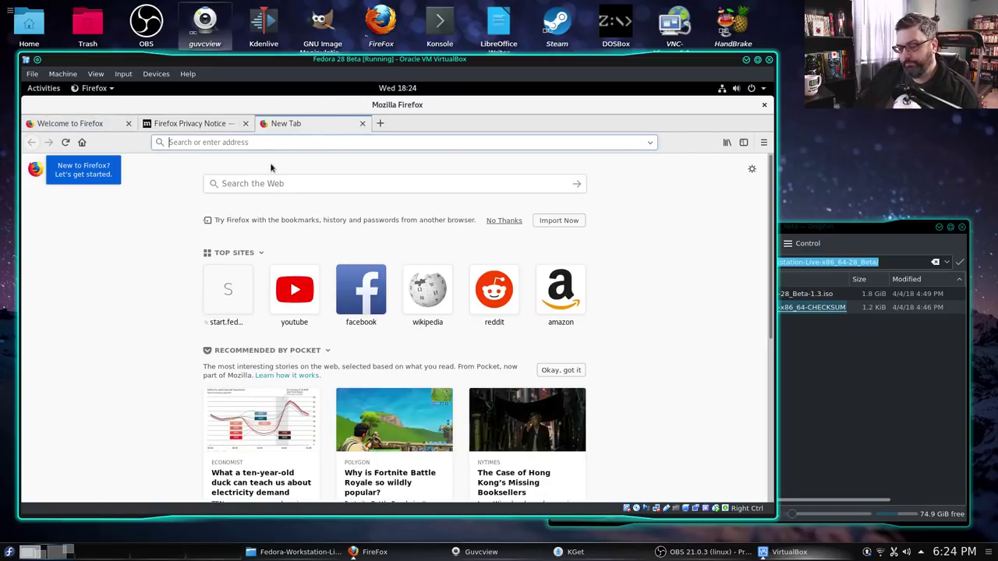
text(news.com)
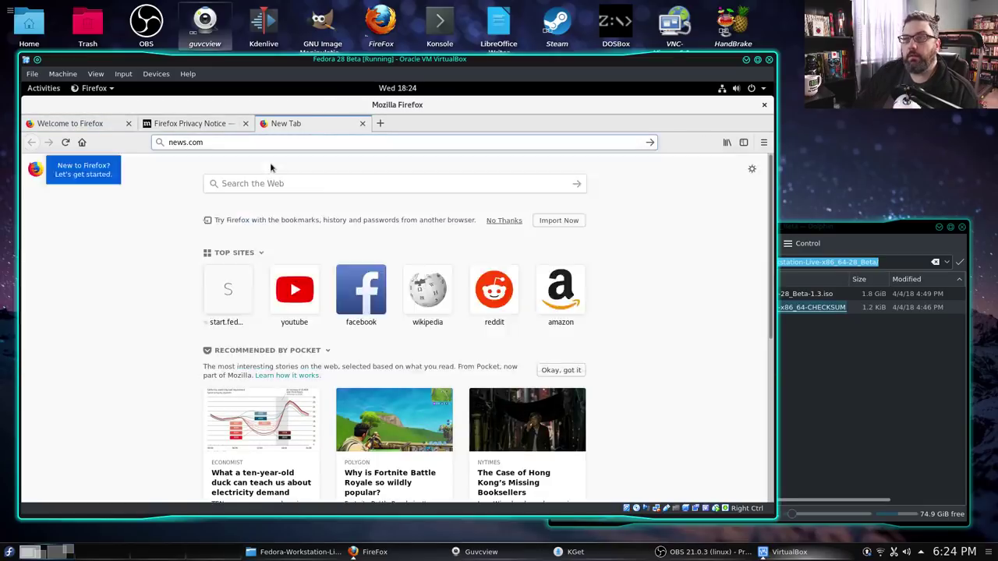
key(Return)
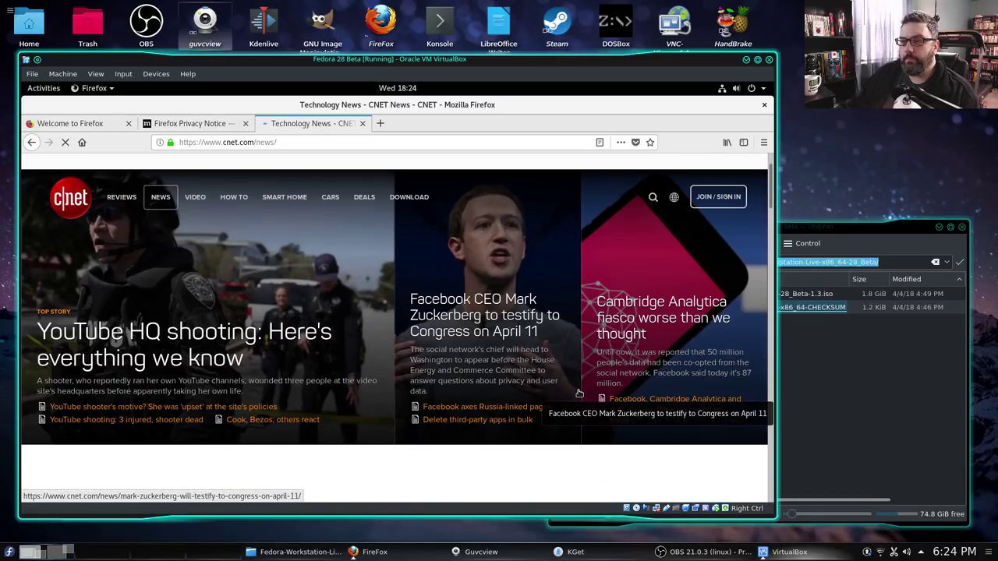
Look through the stories on the CNET News page, then close Firefox with all its tabs
scroll(579, 394, down, 5)
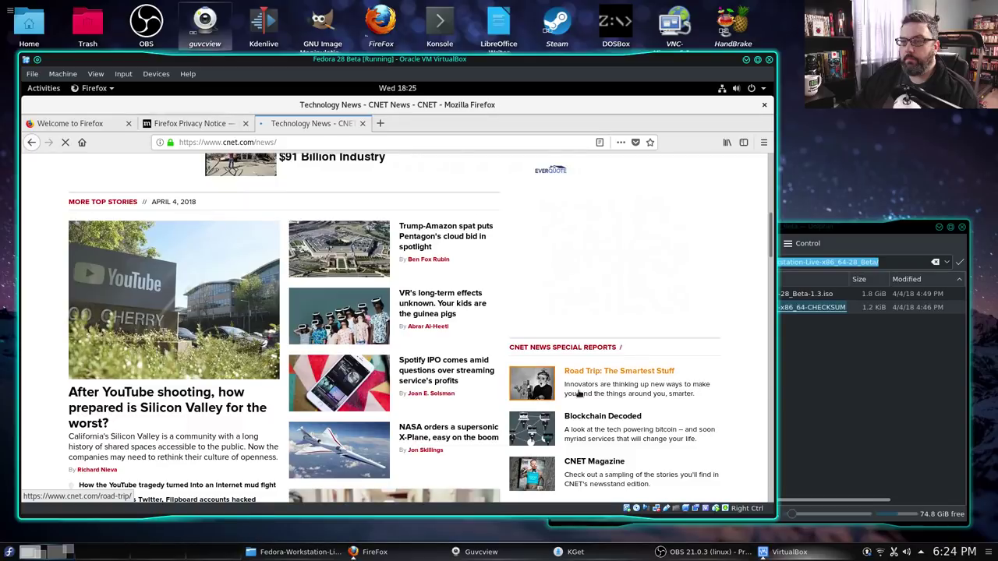
scroll(579, 394, down, 2)
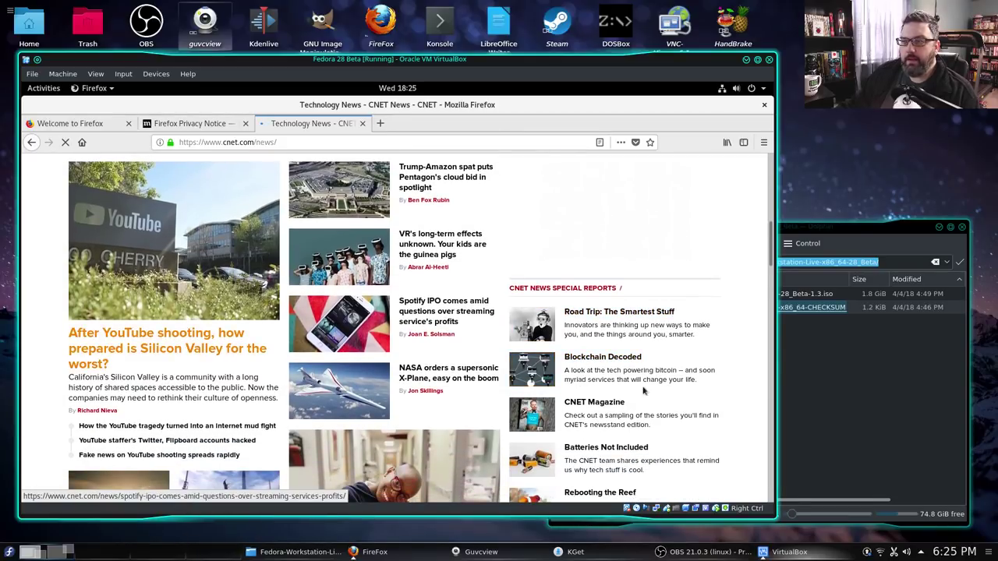
scroll(633, 386, down, 3)
scroll(633, 386, down, 3)
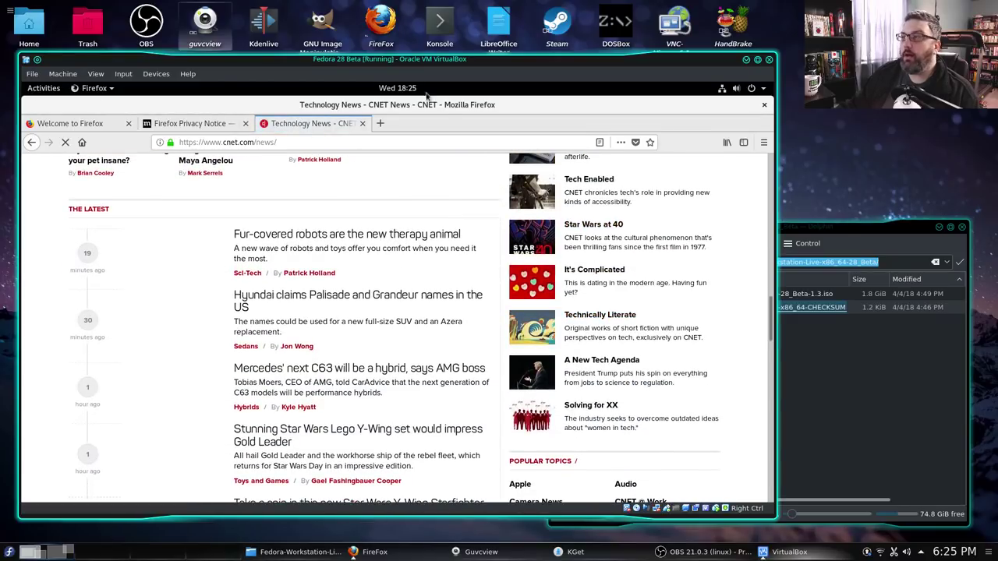
click(764, 105)
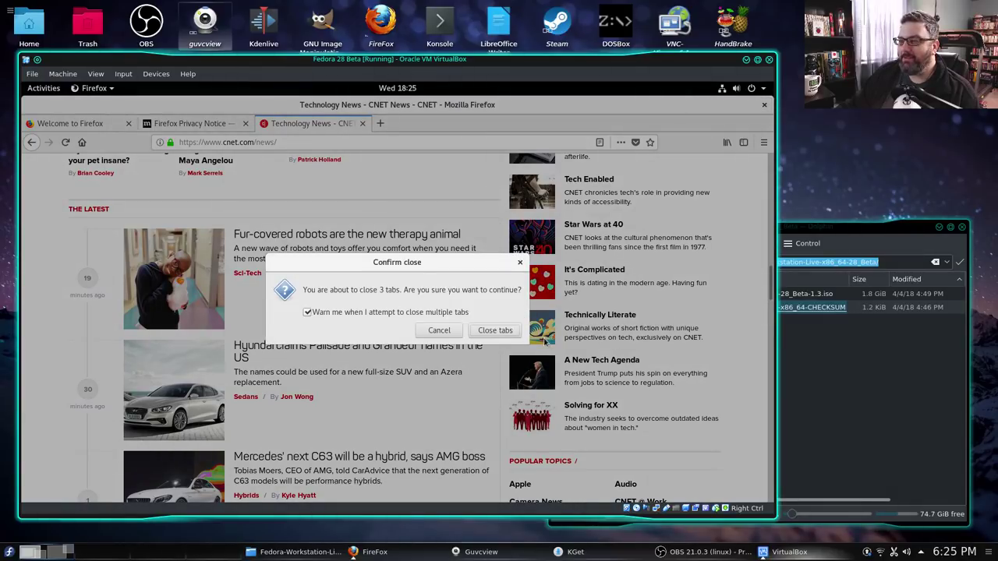
click(495, 334)
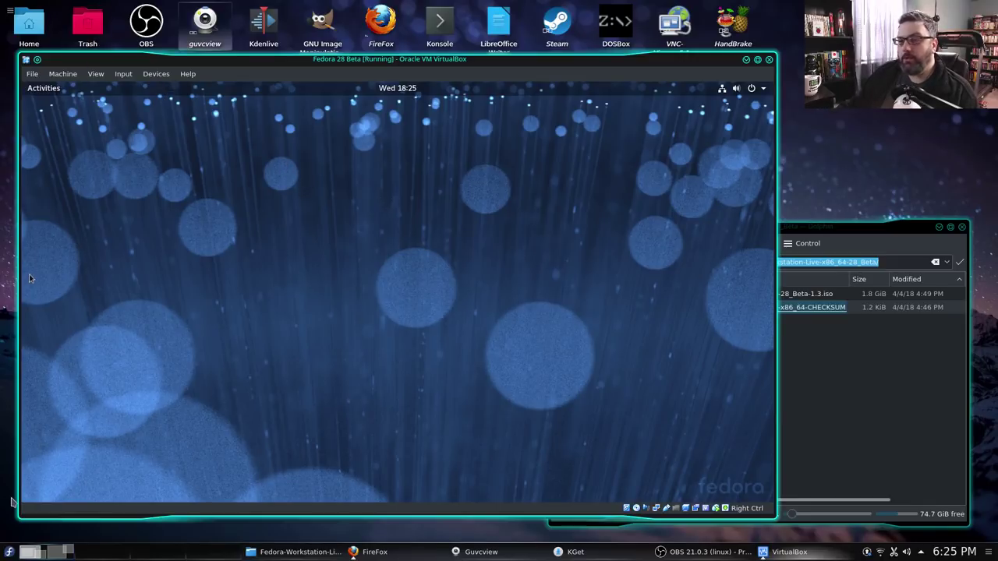
Launch the Software application from the Activities overview and dismiss its welcome dialog
key(super)
click(43, 355)
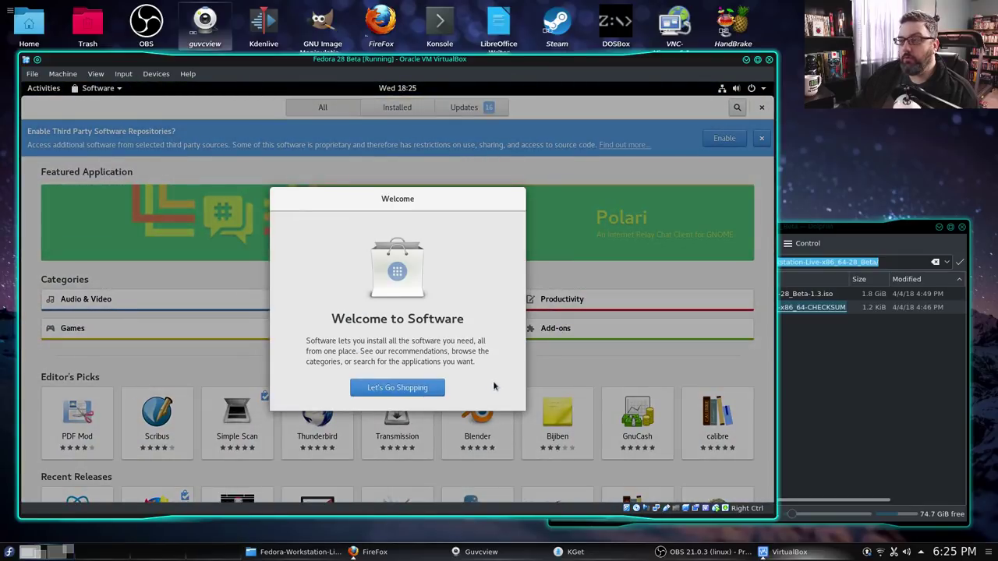
key(Return)
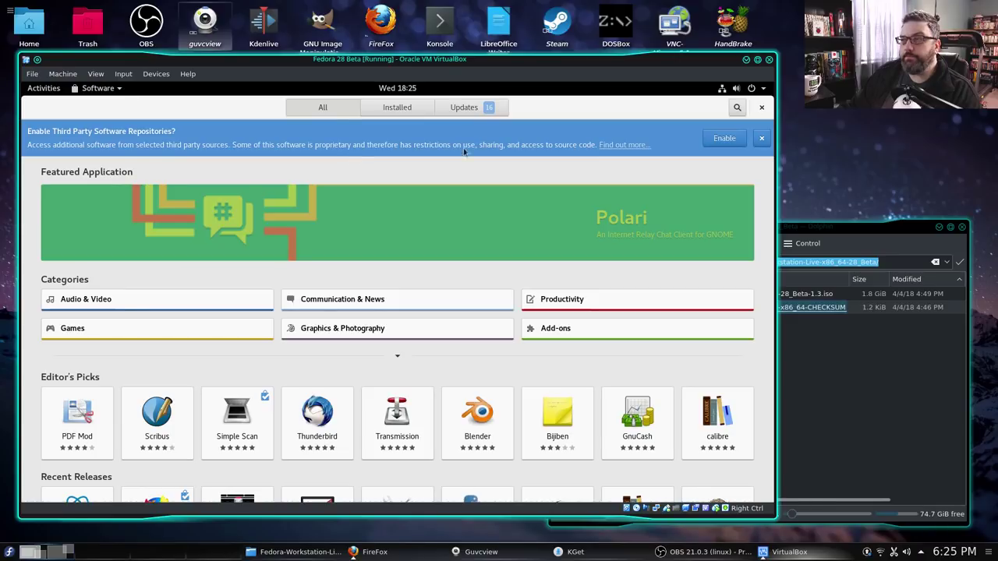
Read the Proprietary software article linked from the third-party repositories notice, close the browser, and enable the third-party software repositories
click(630, 148)
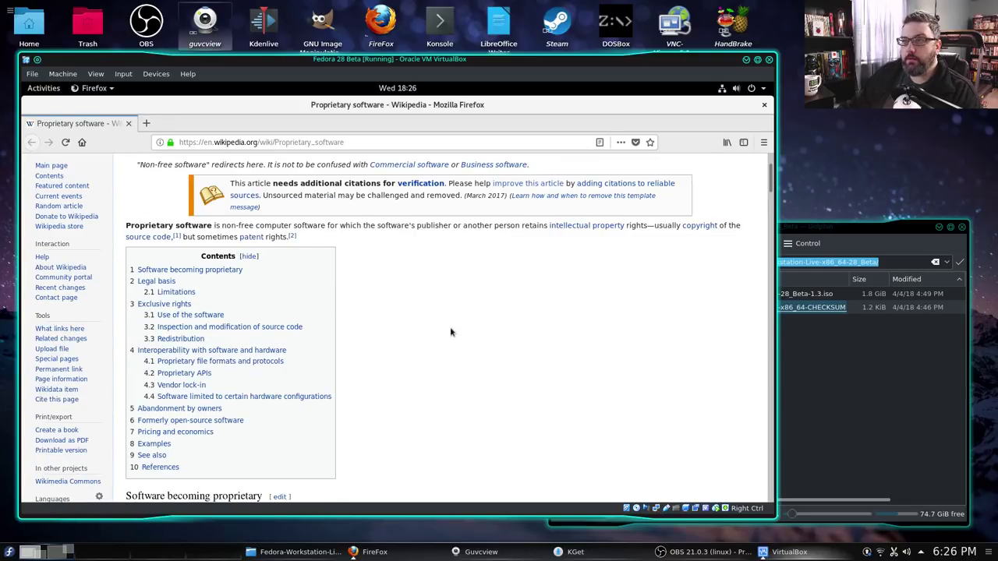
scroll(451, 332, down, 1)
scroll(451, 332, down, 3)
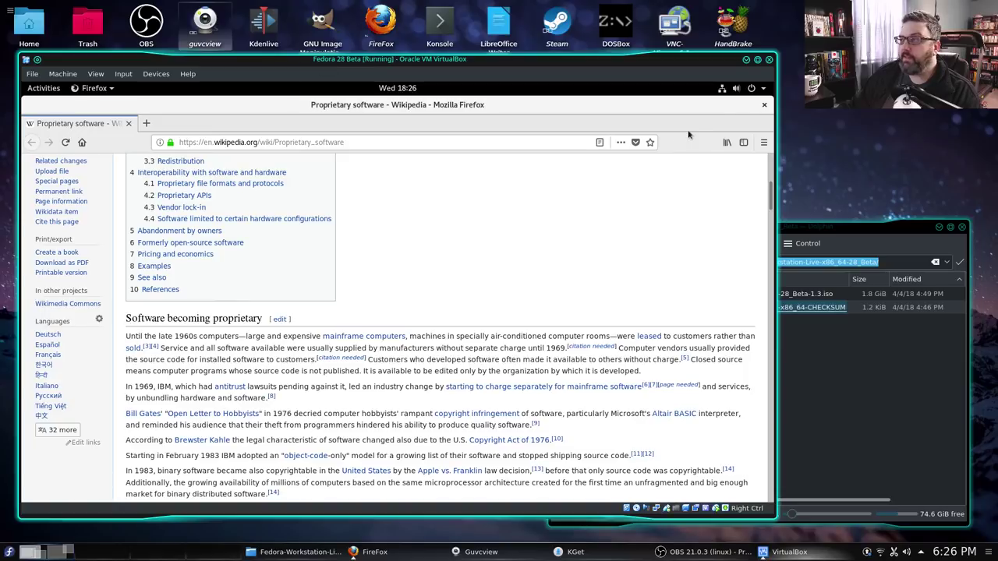
click(764, 105)
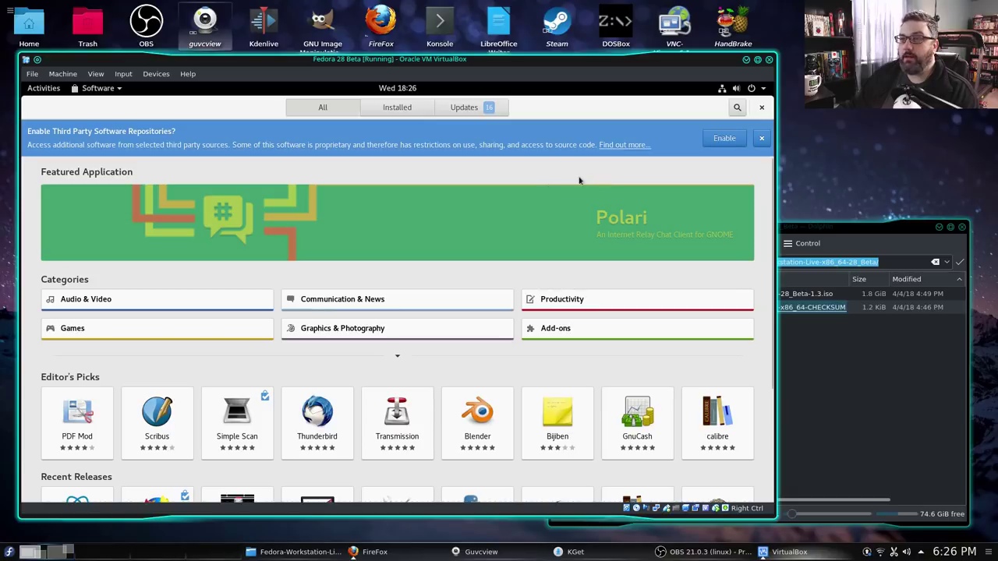
click(715, 143)
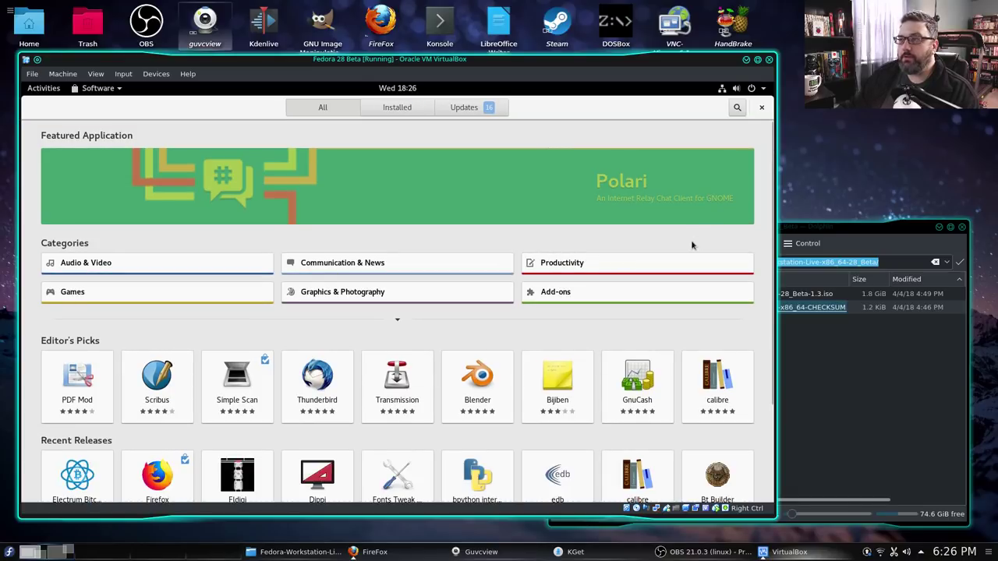
Review the list of available updates in Software, from OS Updates to the codecs and fonts
click(465, 107)
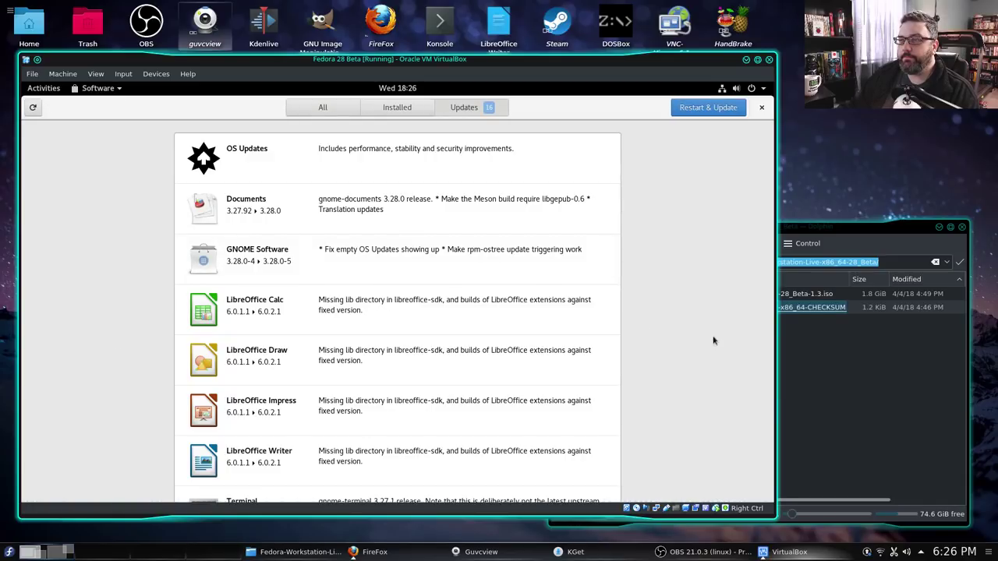
scroll(712, 340, down, 1)
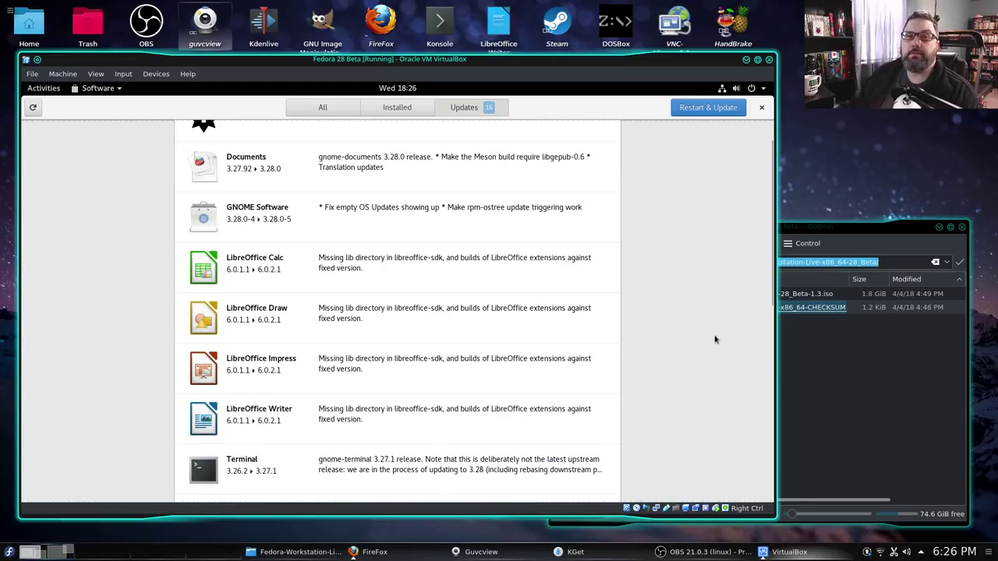
scroll(723, 335, down, 4)
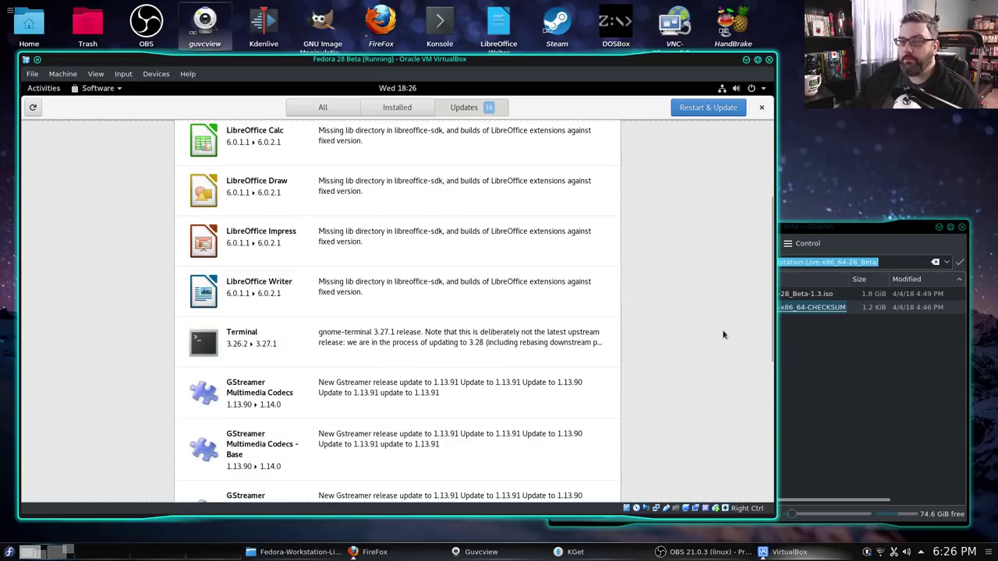
scroll(722, 335, down, 4)
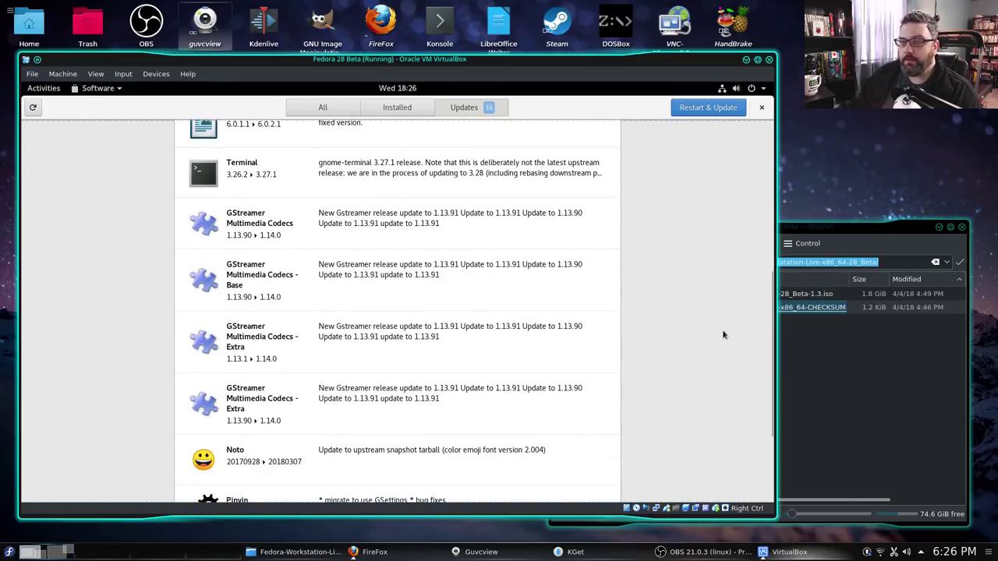
scroll(722, 335, down, 1)
scroll(723, 335, up, 1)
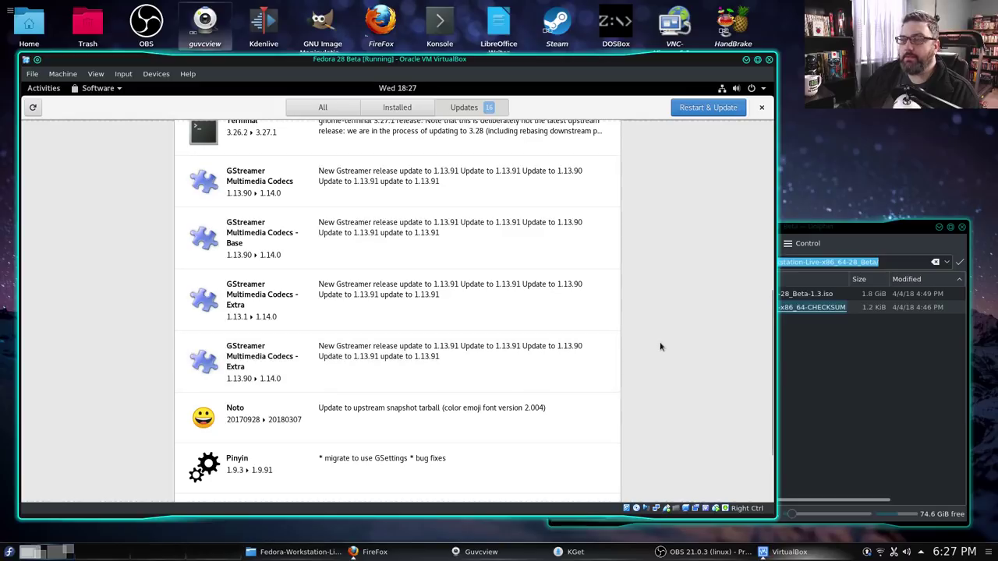
scroll(660, 347, down, 2)
scroll(661, 348, up, 1)
scroll(667, 346, up, 6)
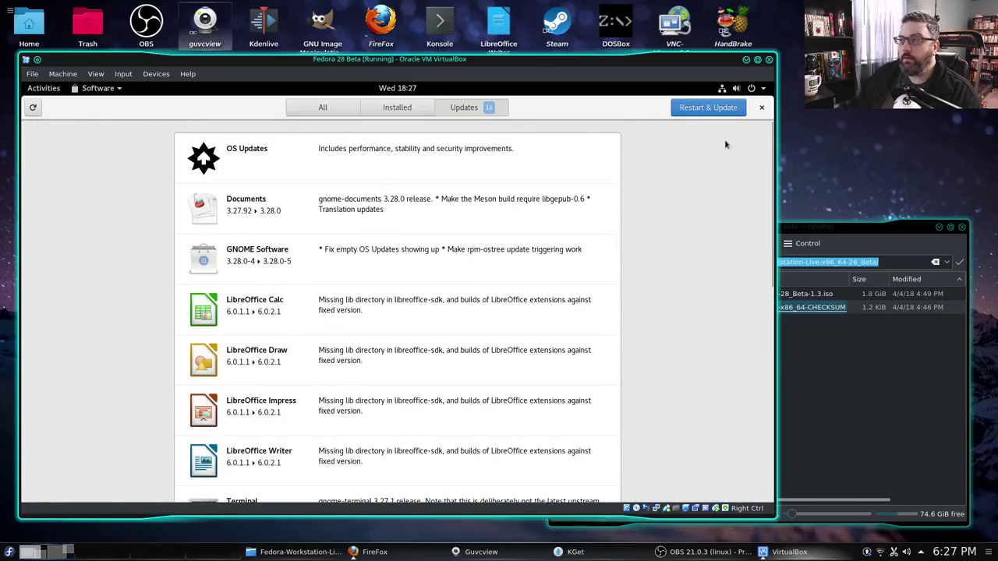
Restart the Fedora machine to install the pending updates, booting the default Fedora 28 Workstation Edition entry
click(708, 107)
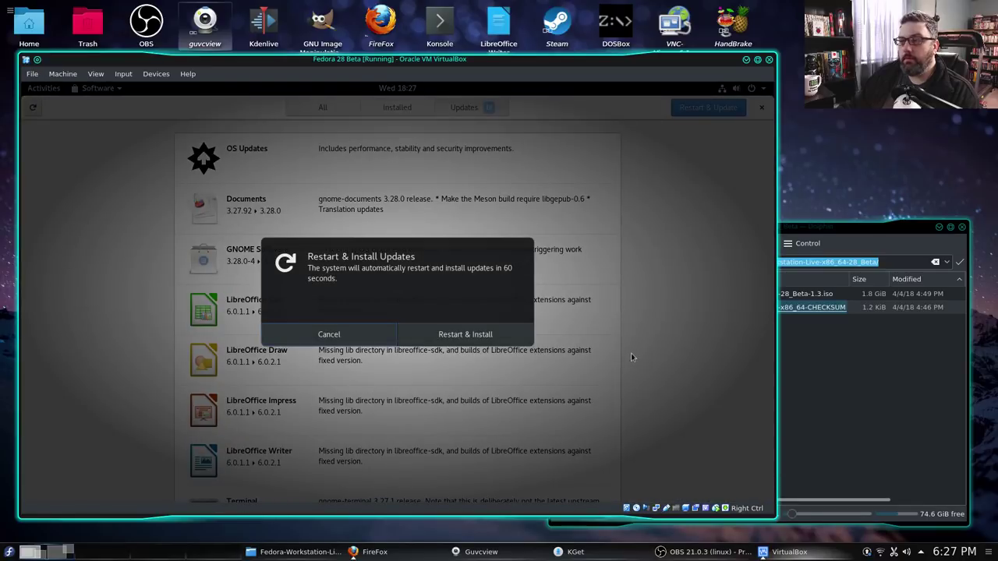
click(454, 342)
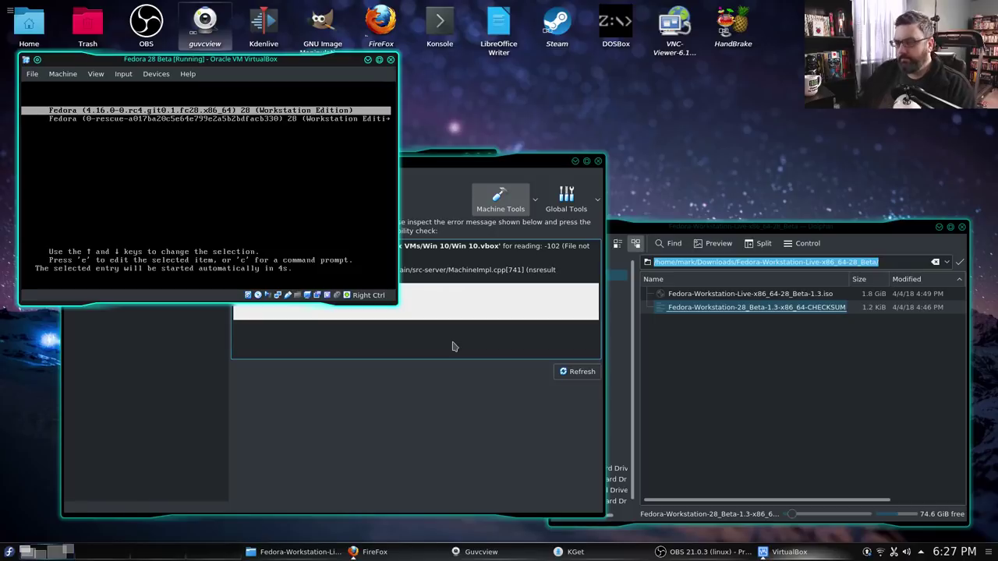
key(Return)
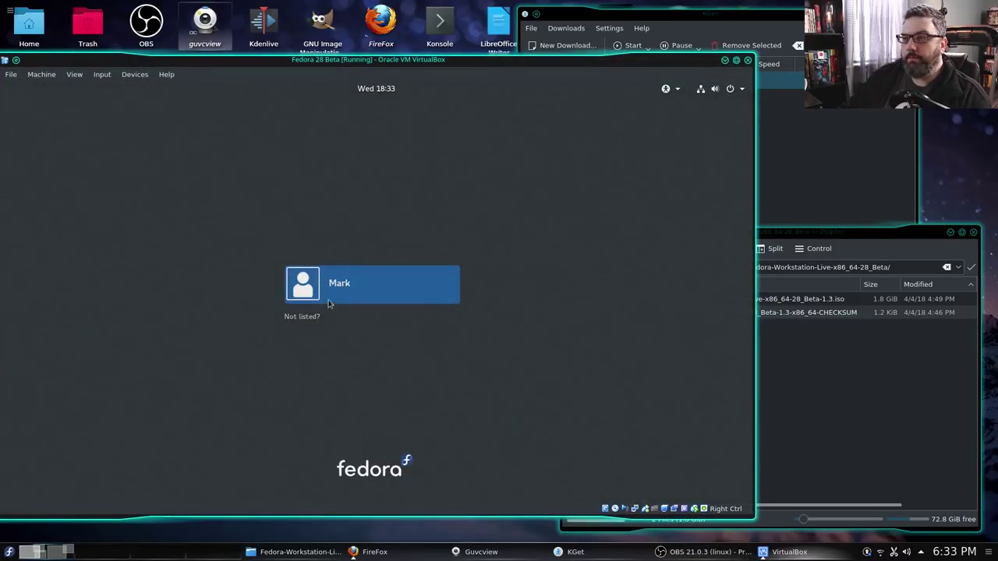
Sign in to the updated Fedora desktop with the account password and move the machine window slightly upward
click(328, 292)
text(••••••)
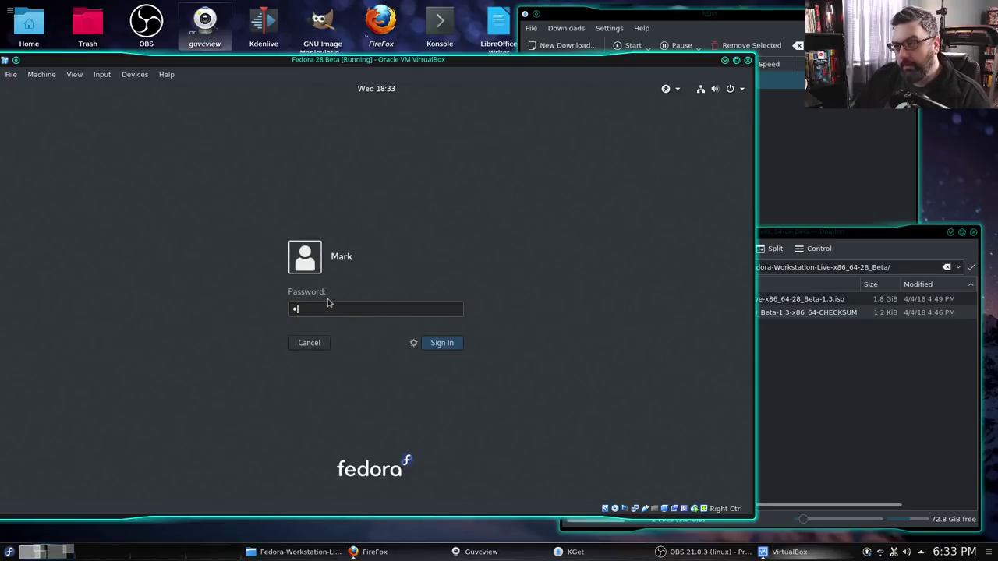
key(Return)
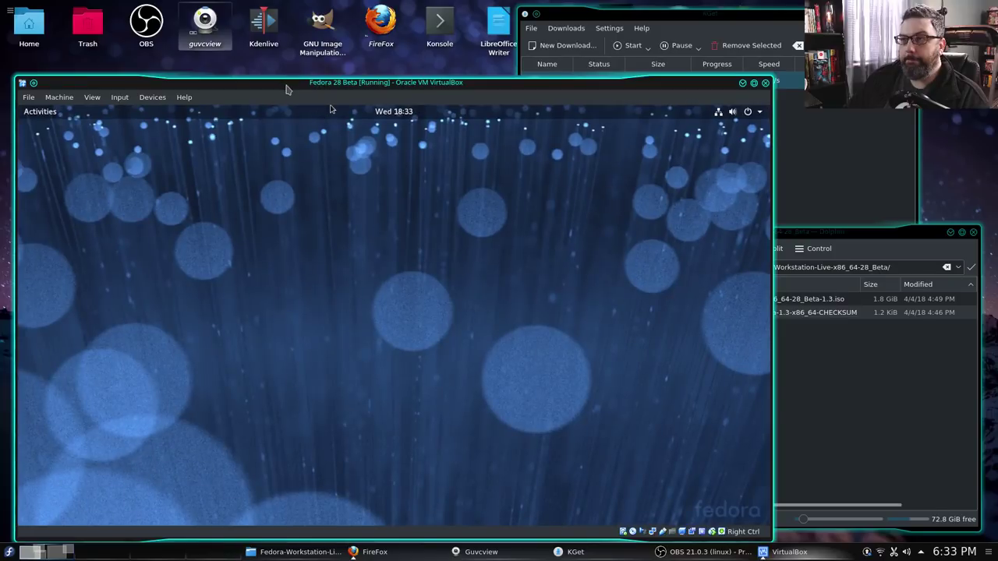
drag(285, 89, 285, 74)
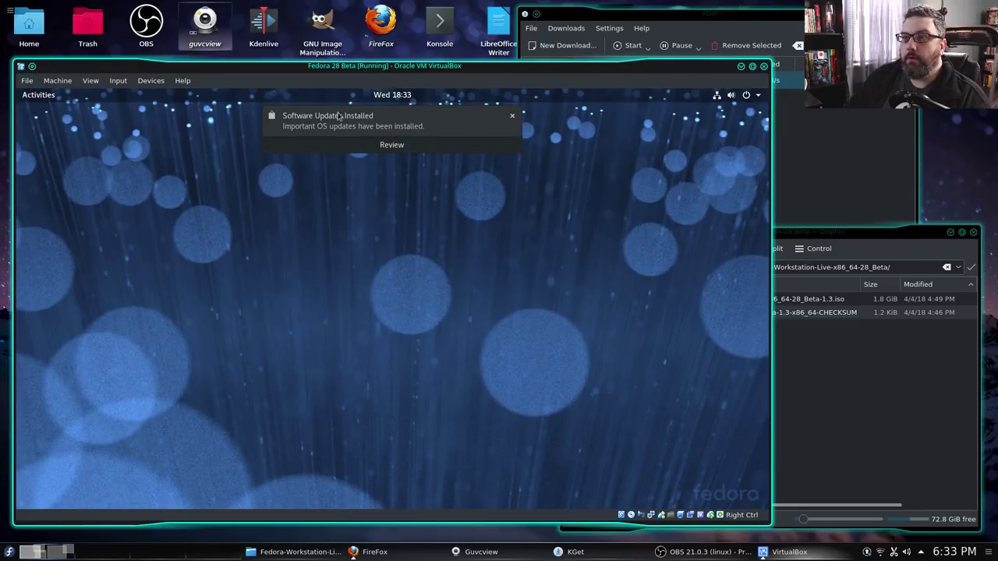
Search the installed applications for "term" and add Terminal to the favorites
click(35, 100)
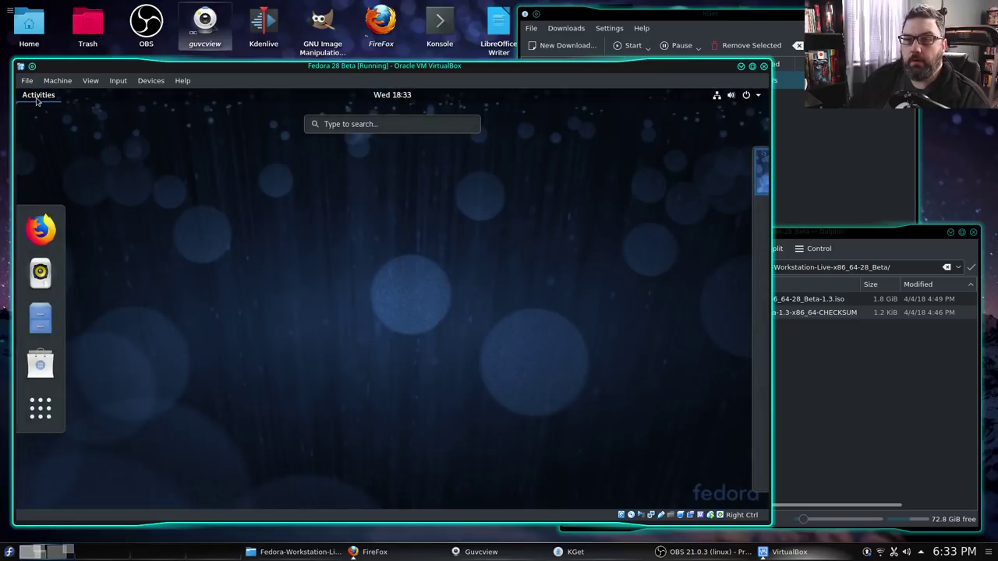
click(40, 407)
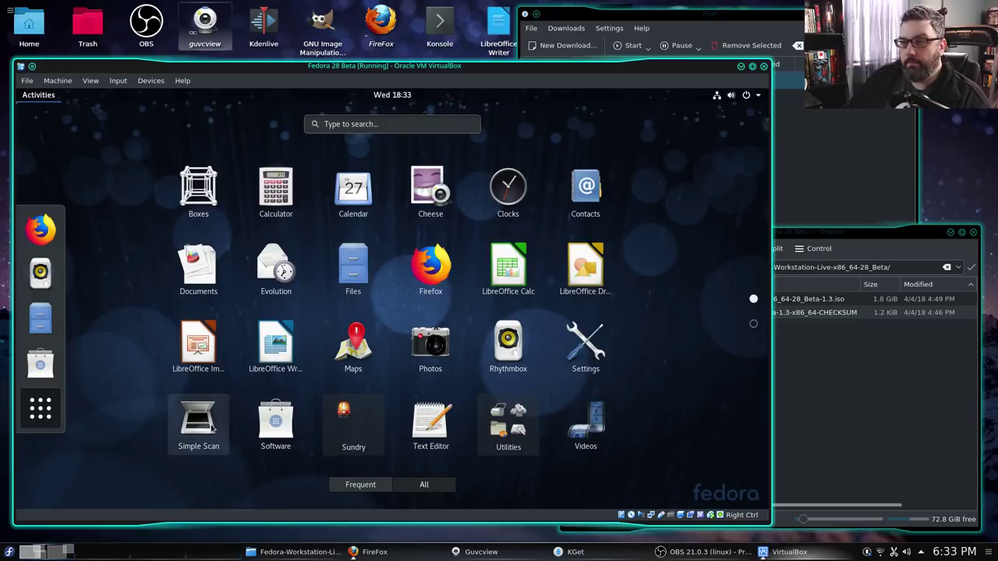
click(378, 419)
click(379, 420)
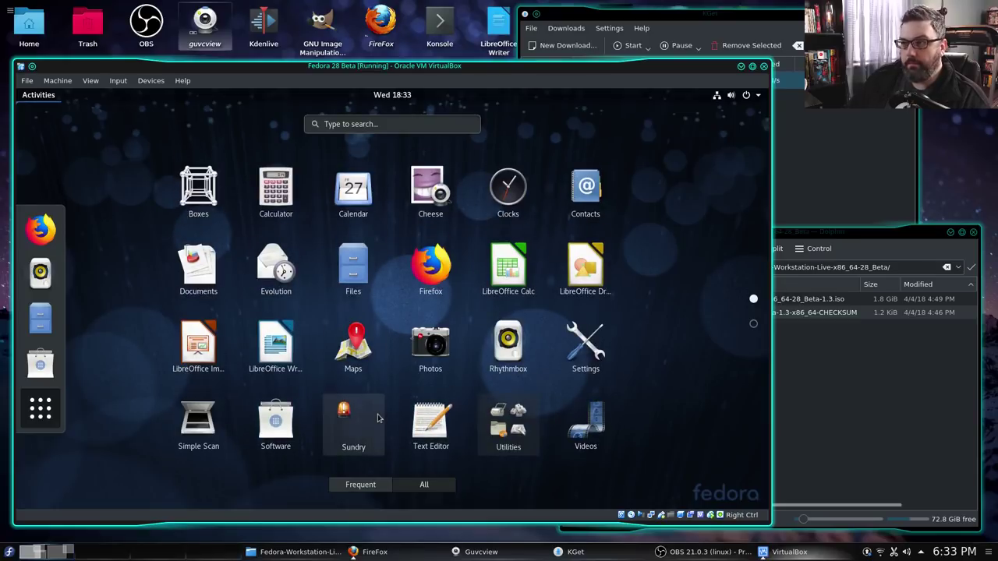
text(term)
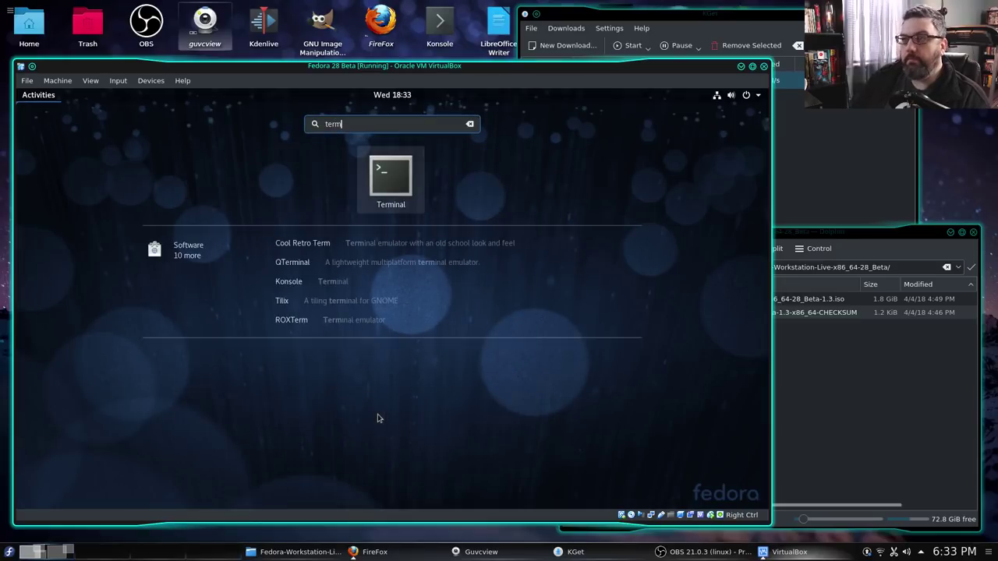
right_click(392, 195)
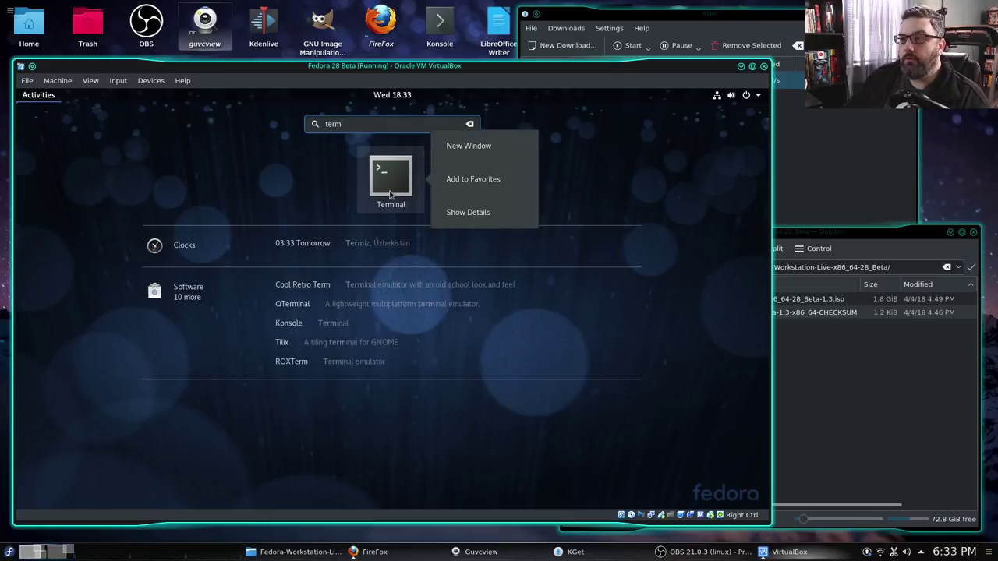
click(465, 180)
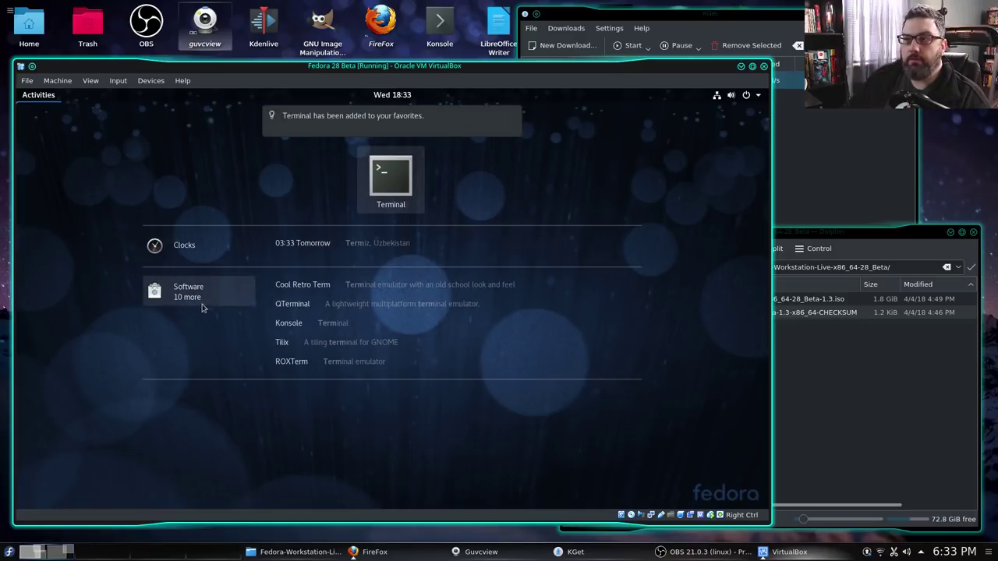
Open Terminal, start a root shell with sudo bash using the account password, and move the terminal window toward the desktop's lower-right area
click(390, 186)
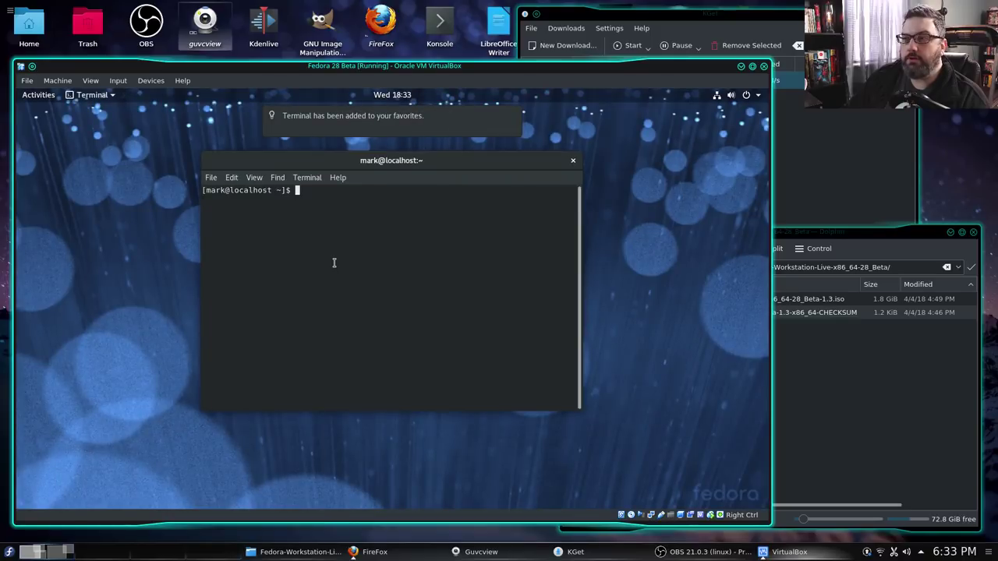
text(sudo bash)
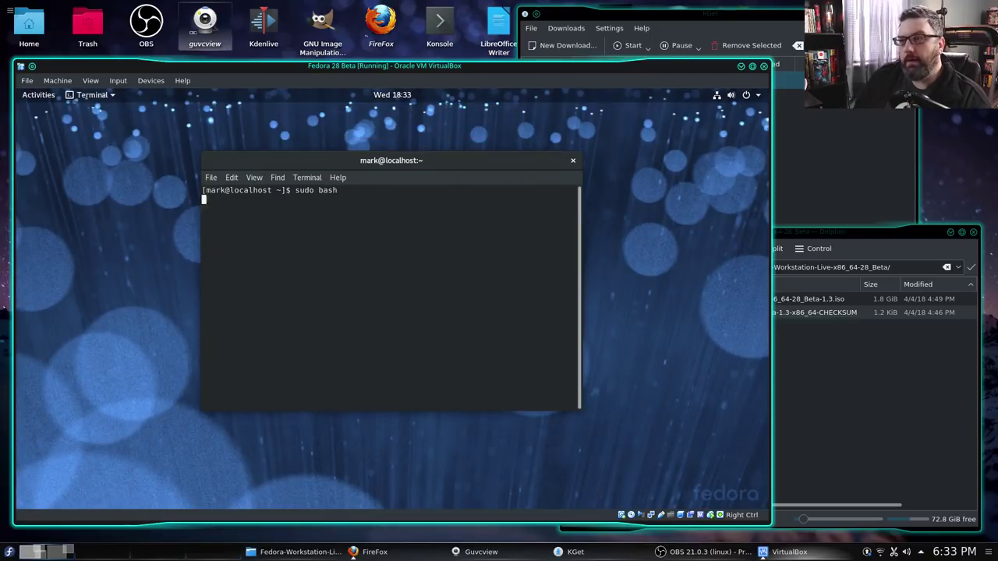
key(Return)
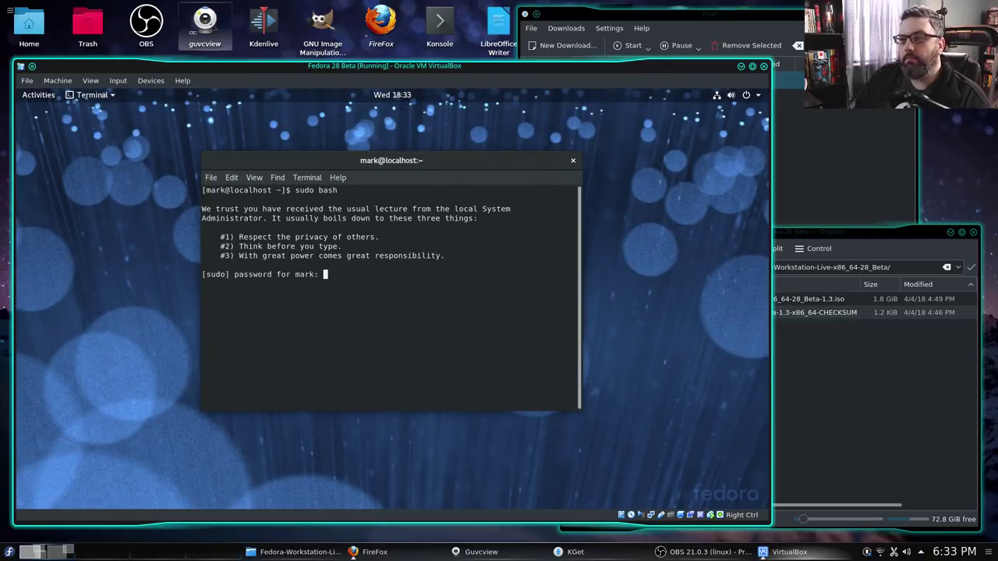
key(Return)
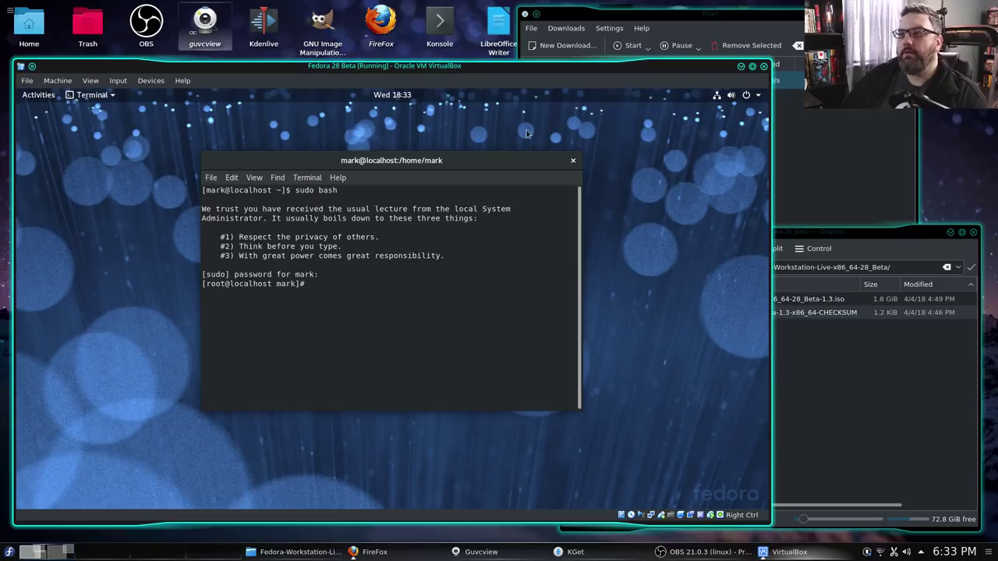
drag(520, 165, 683, 244)
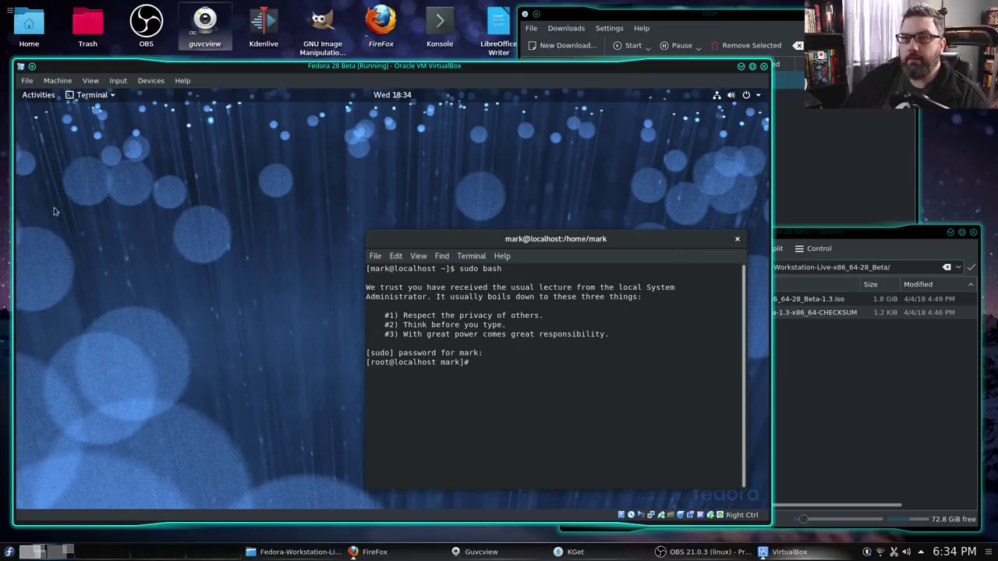
Open the Files application, move its window away from the desktop corner, and eject the VBox_GAs disc
click(37, 99)
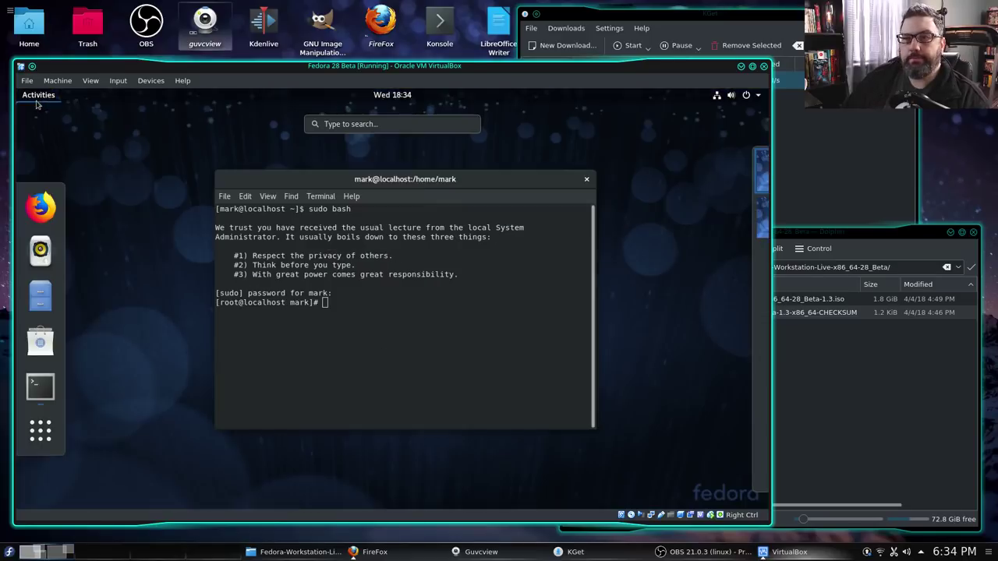
click(39, 297)
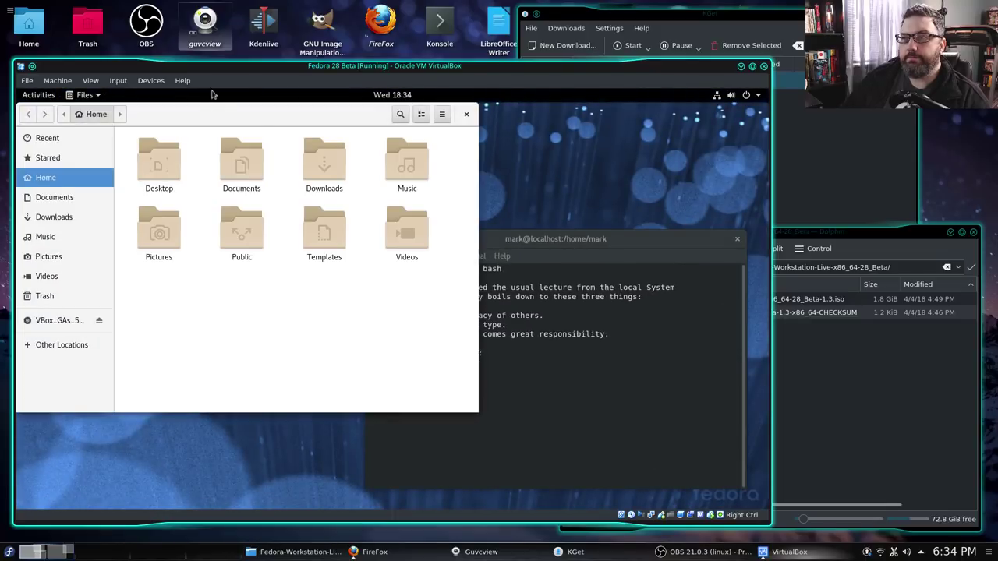
drag(209, 120, 262, 144)
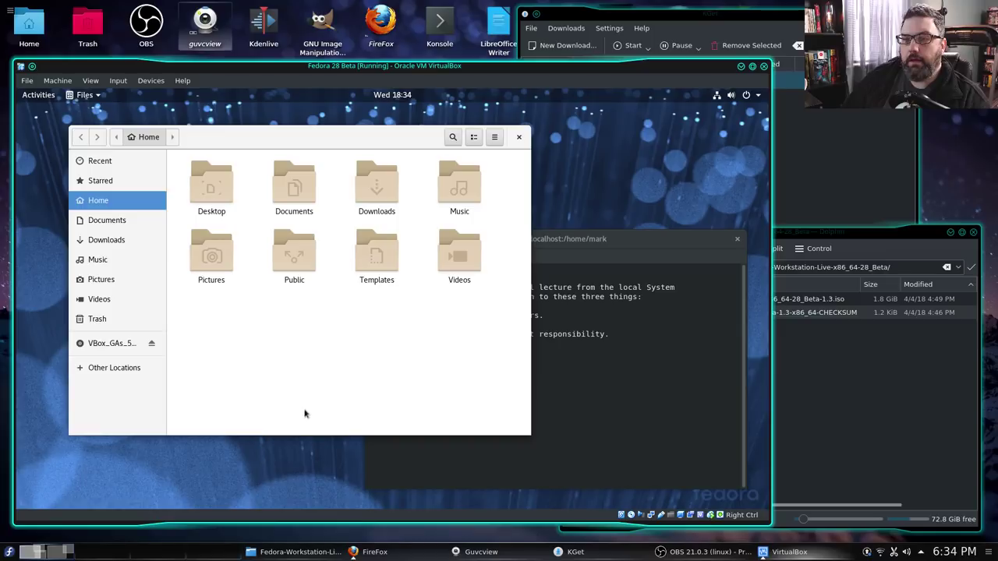
click(152, 345)
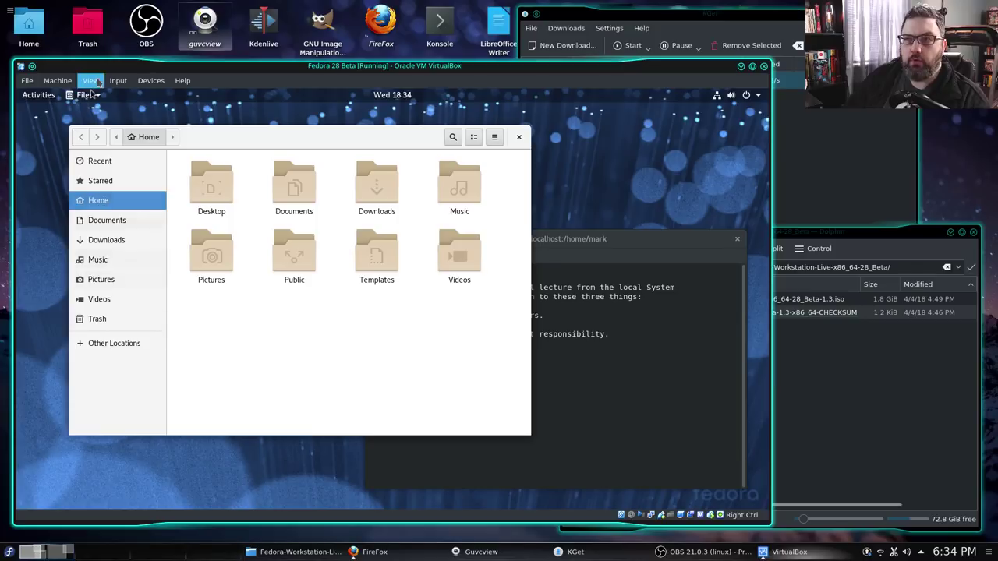
Check the virtual machine's Optical Drives entries and its display options without changing anything
click(151, 81)
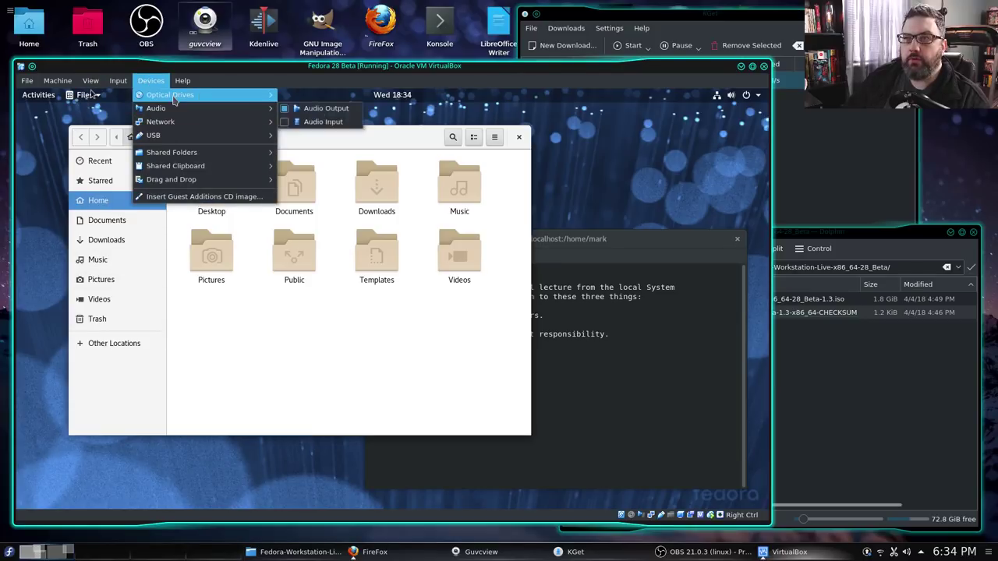
mouse_move(156, 94)
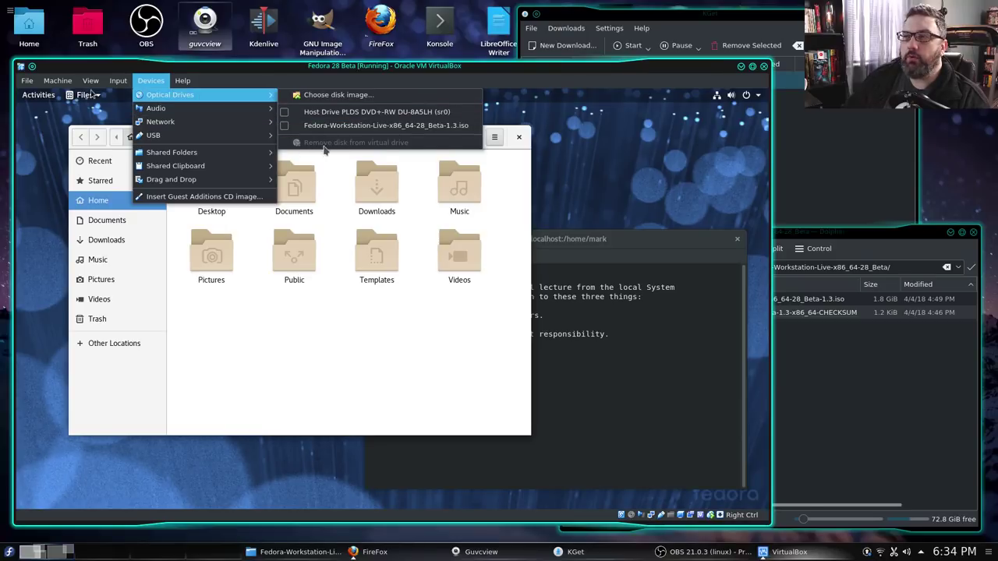
click(153, 82)
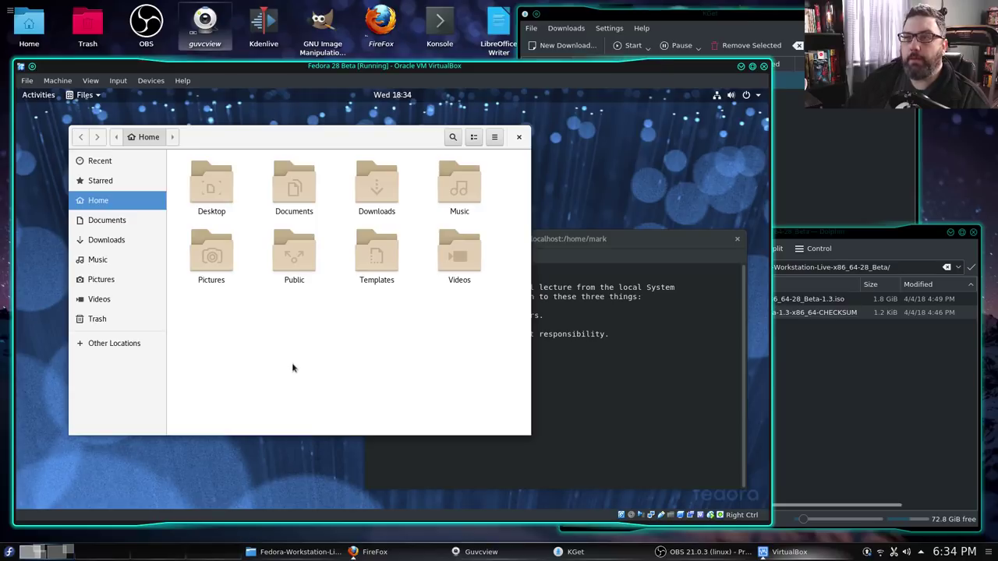
click(95, 81)
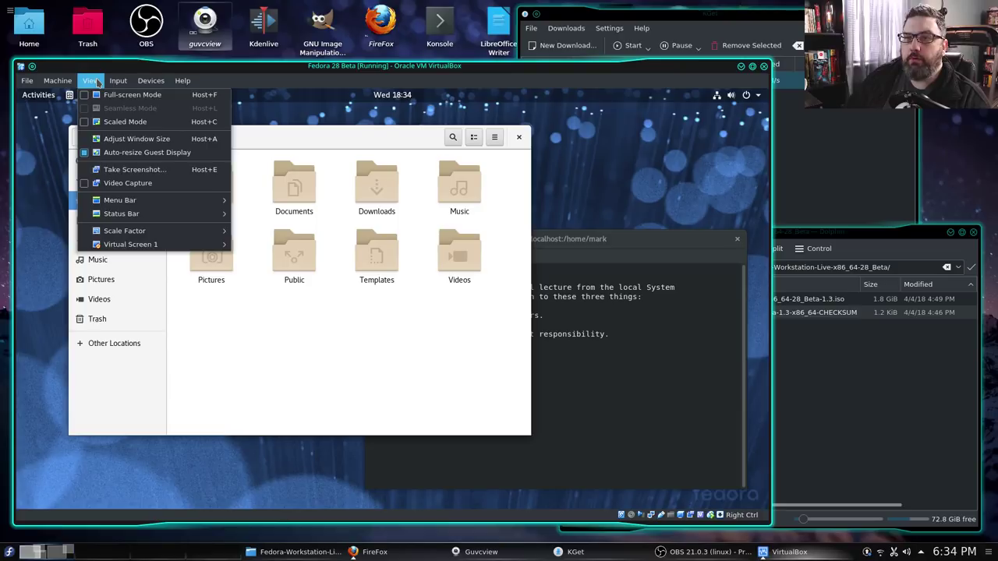
click(244, 340)
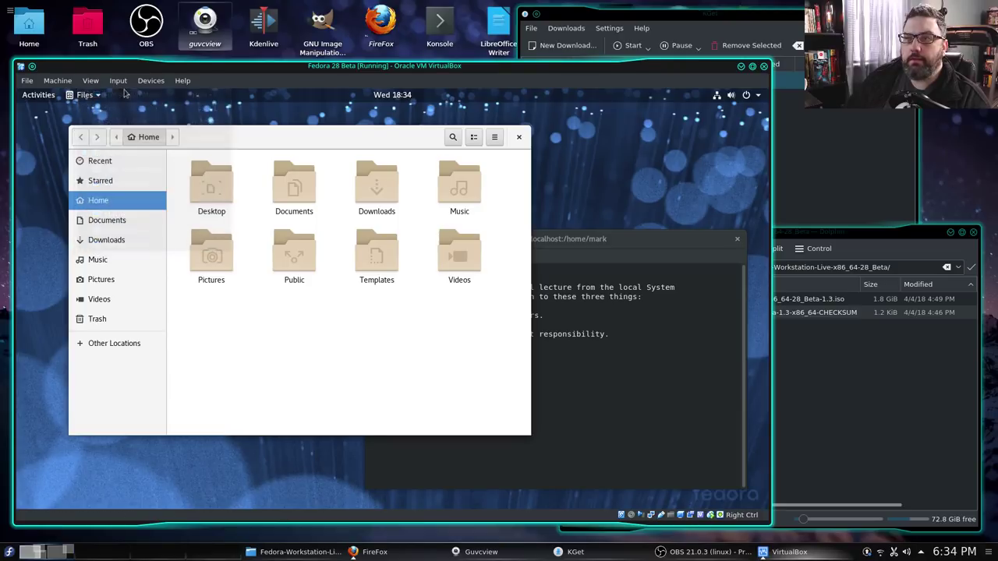
Show the Home folder as a list and narrow the Name column
click(474, 138)
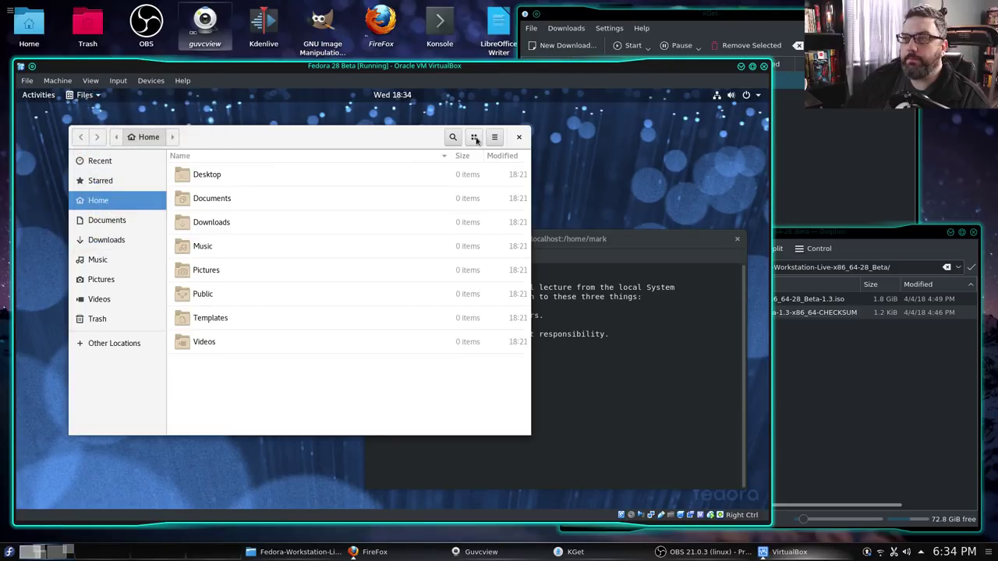
click(476, 139)
click(474, 138)
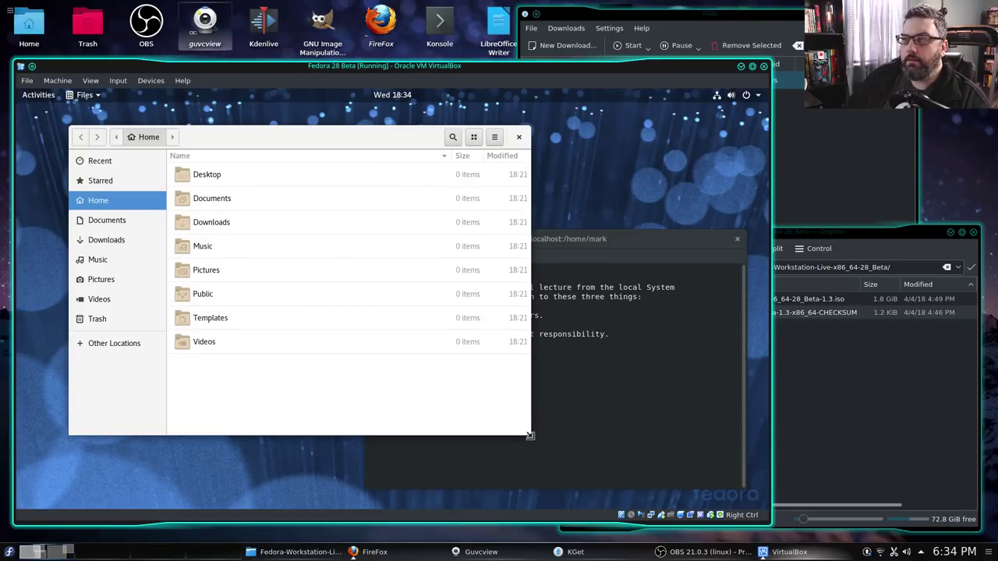
drag(451, 160, 379, 158)
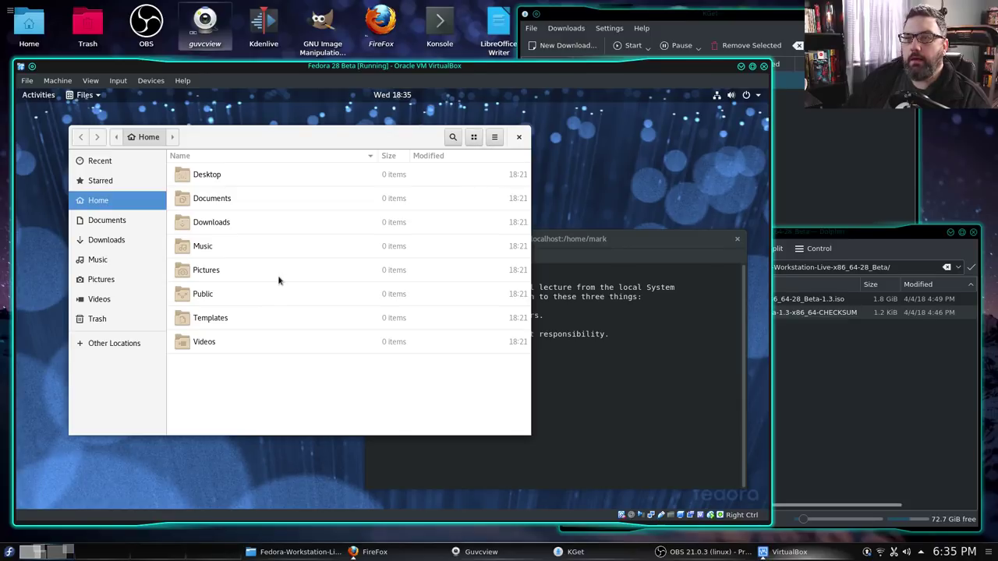
double_click(203, 269)
click(79, 138)
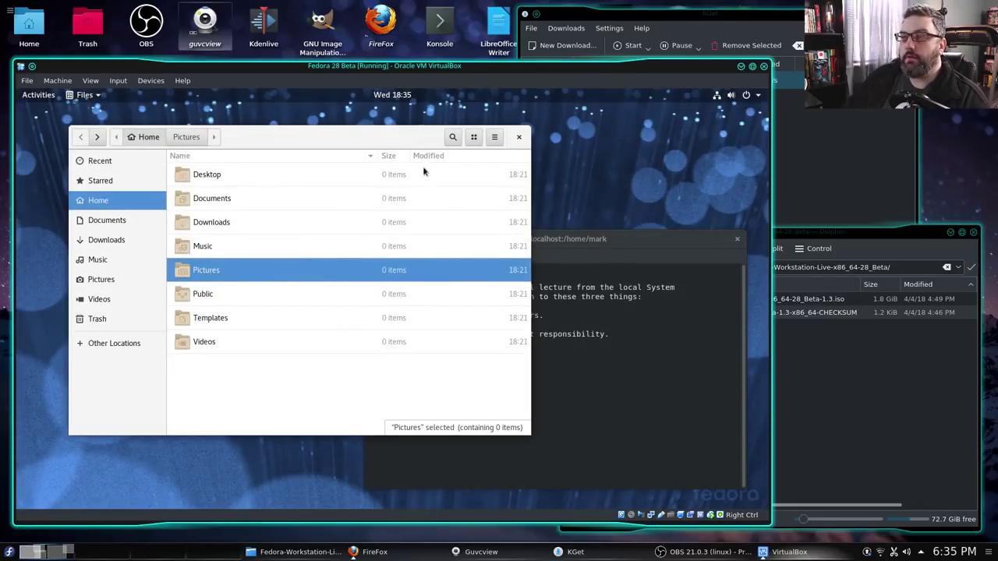
double_click(209, 274)
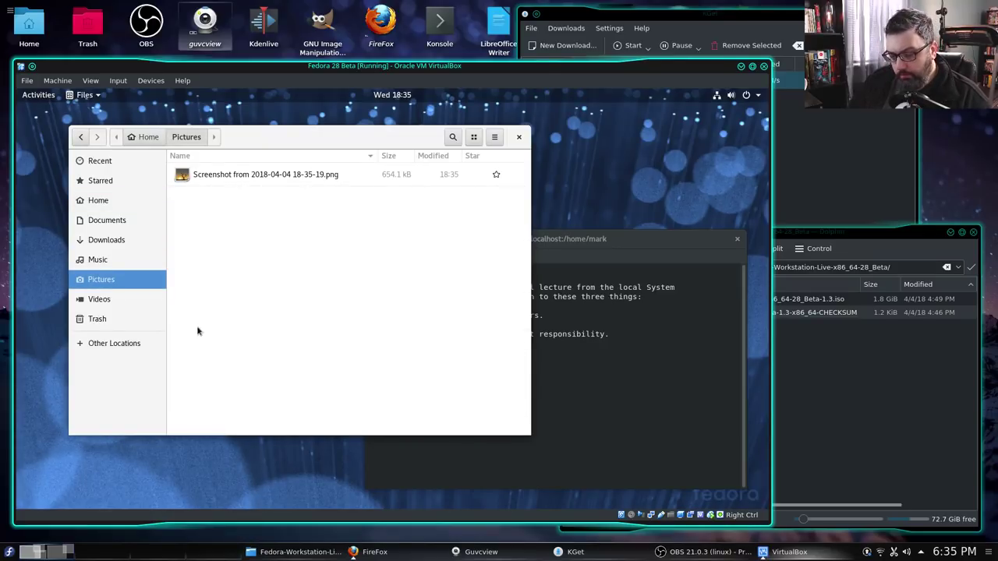
key(Print)
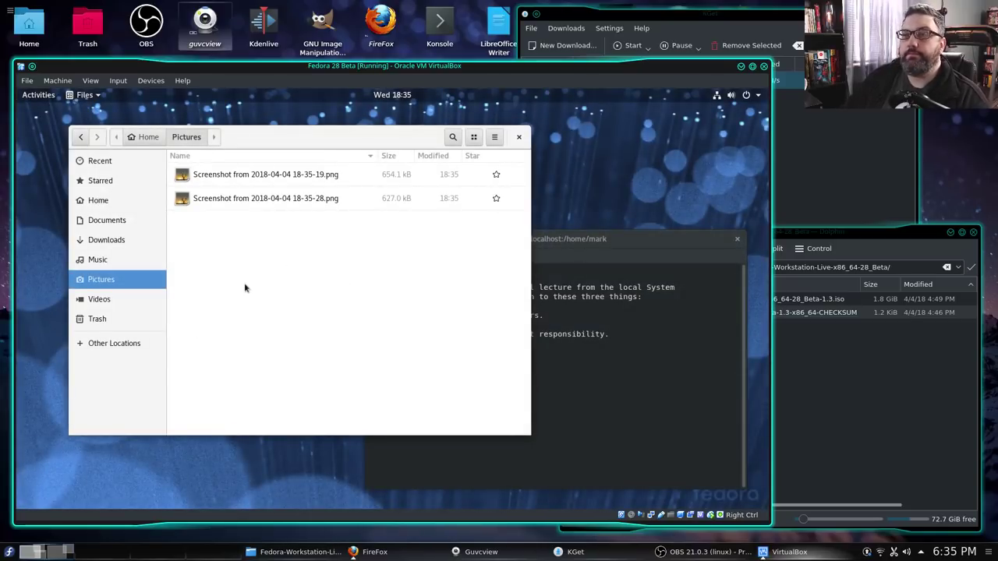
click(325, 174)
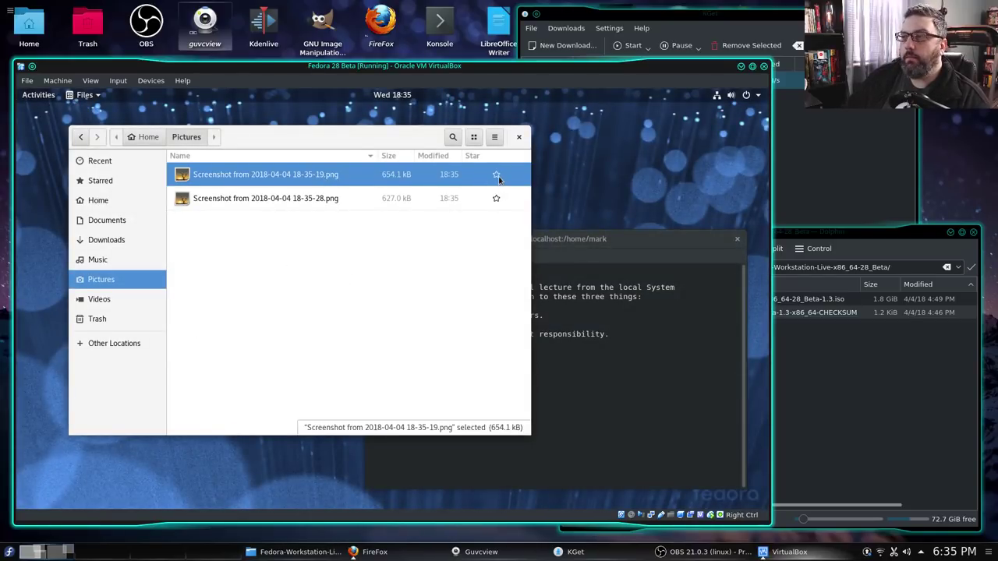
click(382, 309)
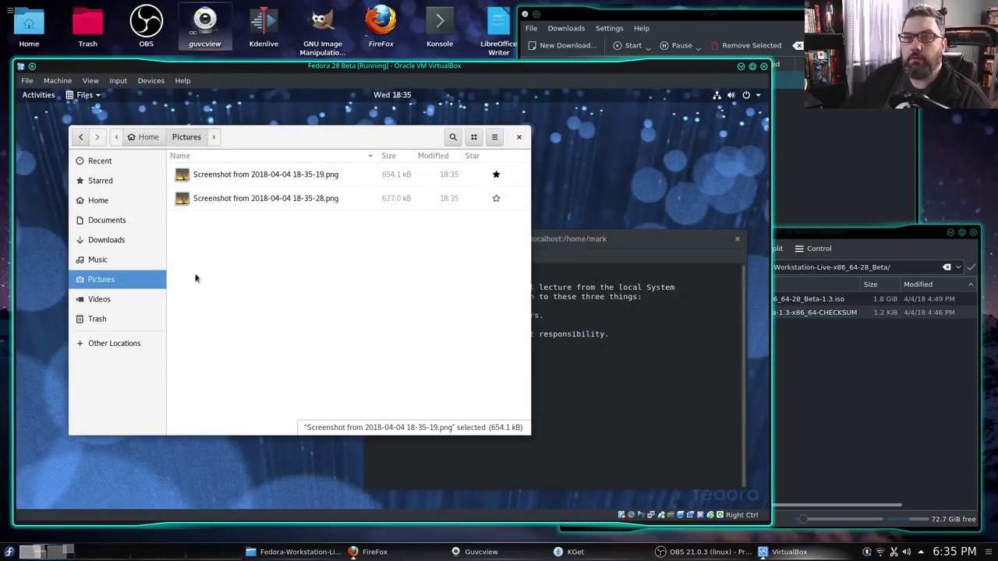
Look inside the Templates folder, return to Home, and make the Files window slightly narrower
click(94, 205)
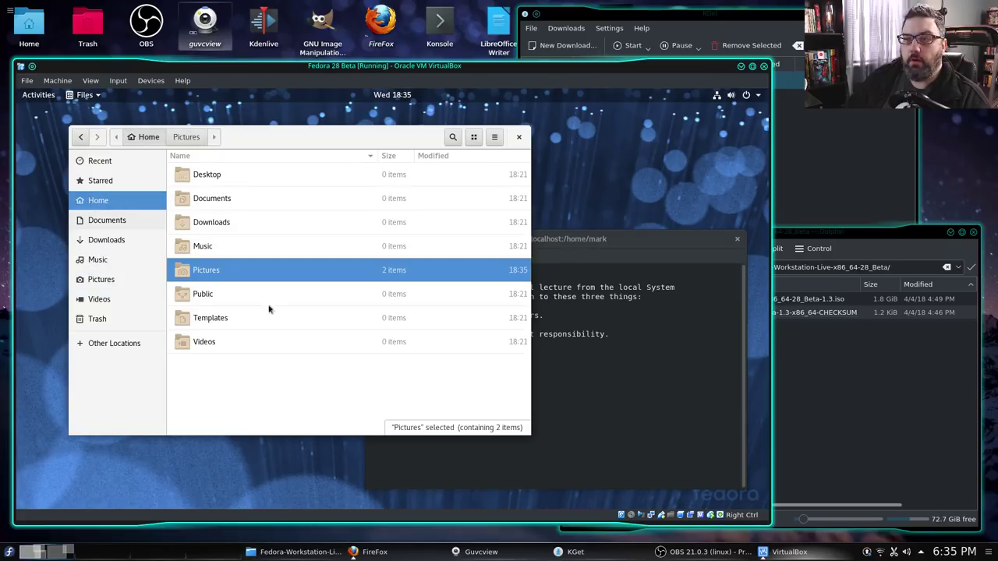
double_click(215, 325)
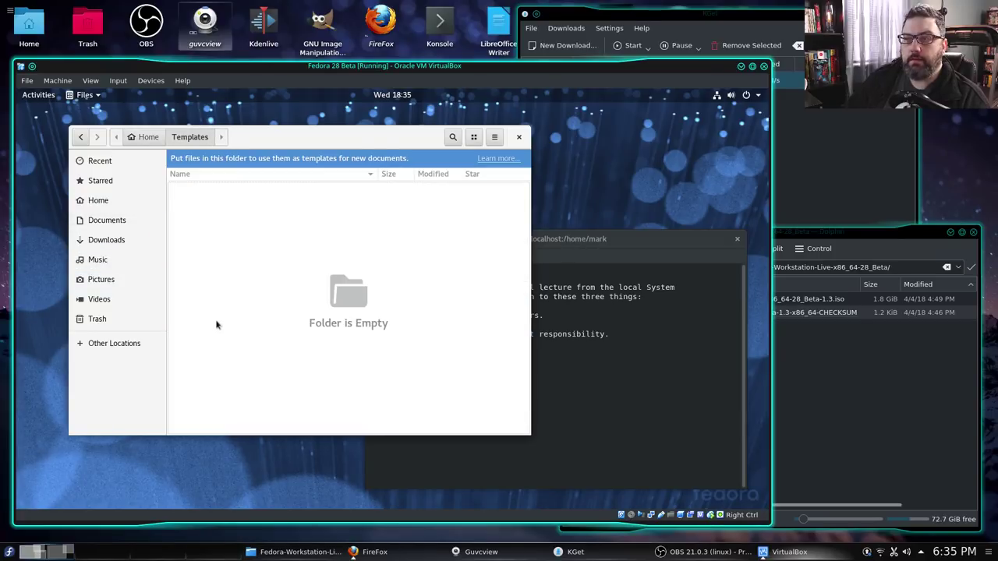
click(80, 137)
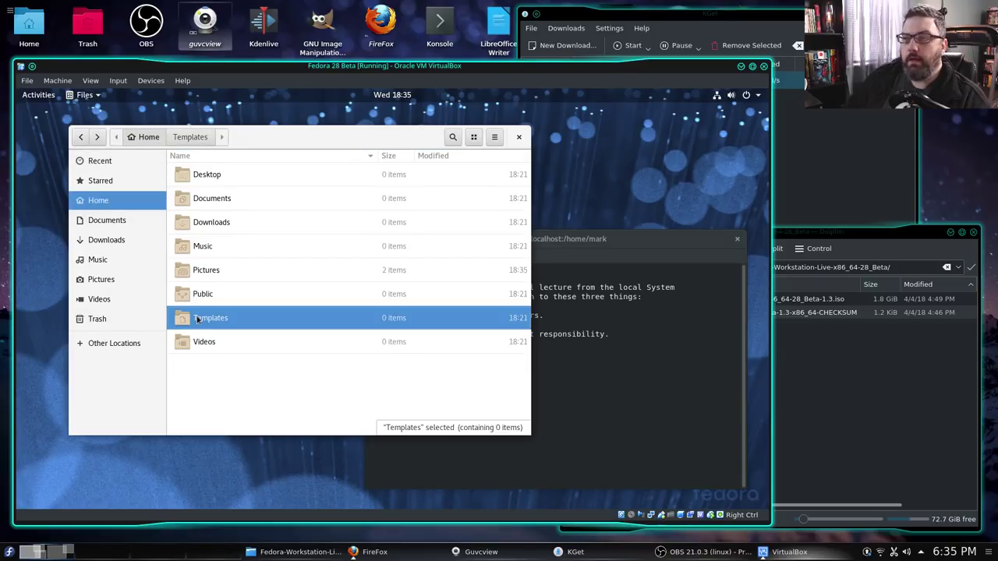
drag(529, 385, 490, 385)
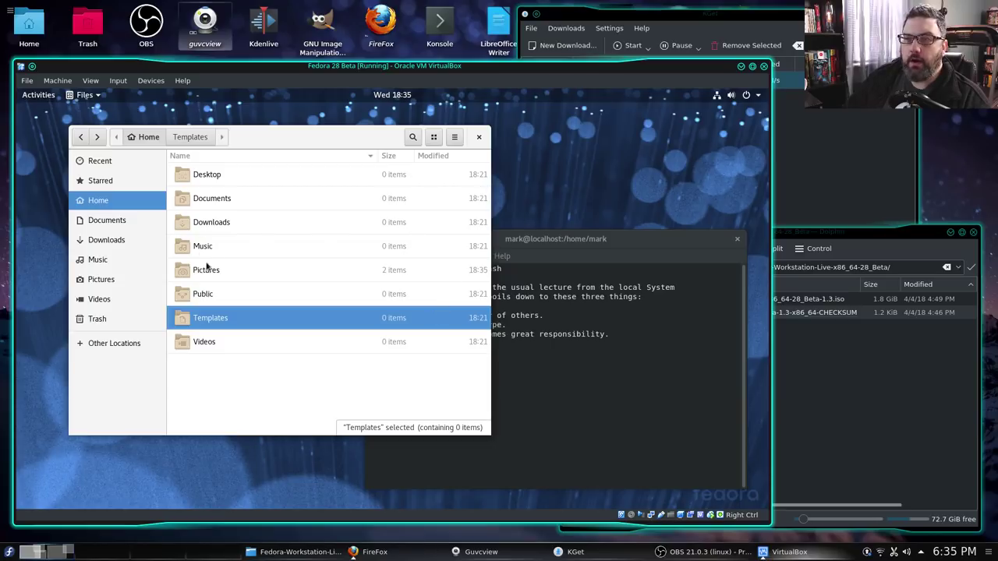
Open the Documents folder and check which actions are offered for its empty area
double_click(219, 205)
right_click(221, 248)
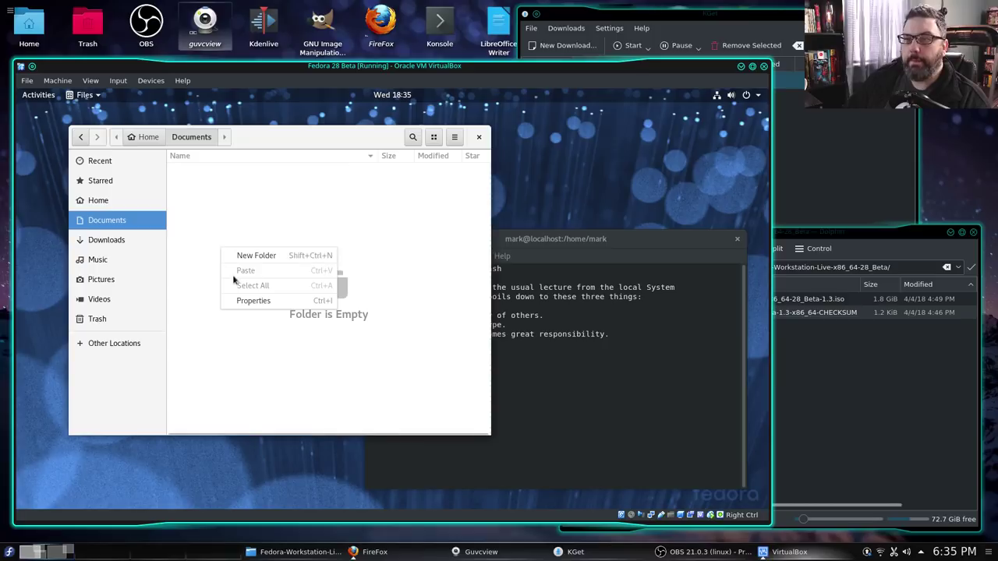
key(Escape)
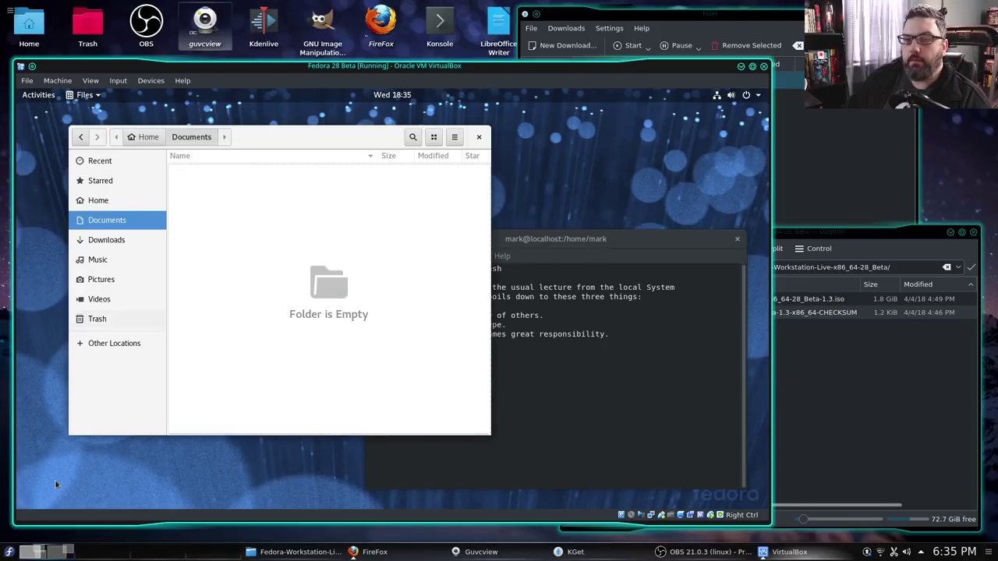
click(27, 81)
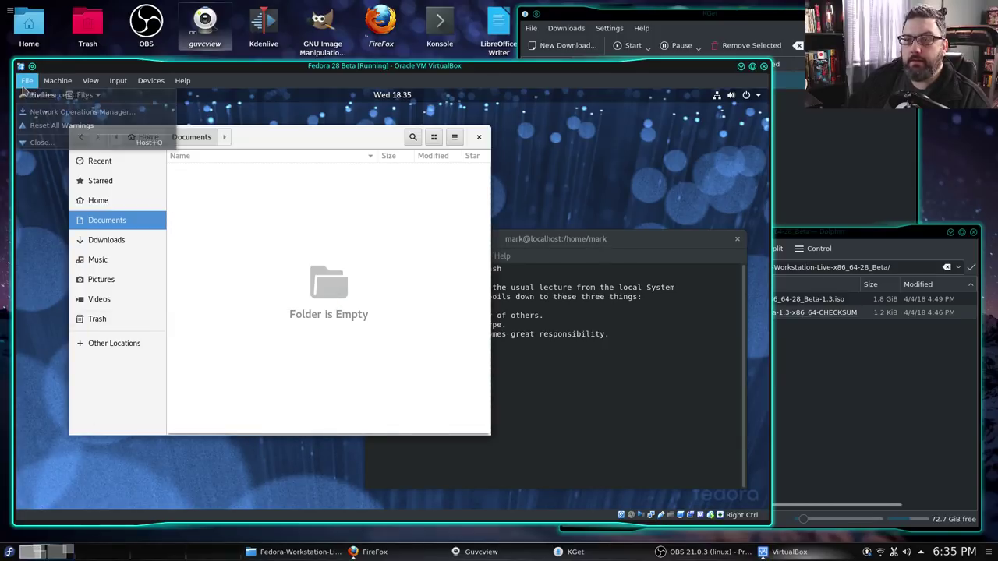
Search the Fedora applications for "word" and launch LibreOffice Writer
key(Escape)
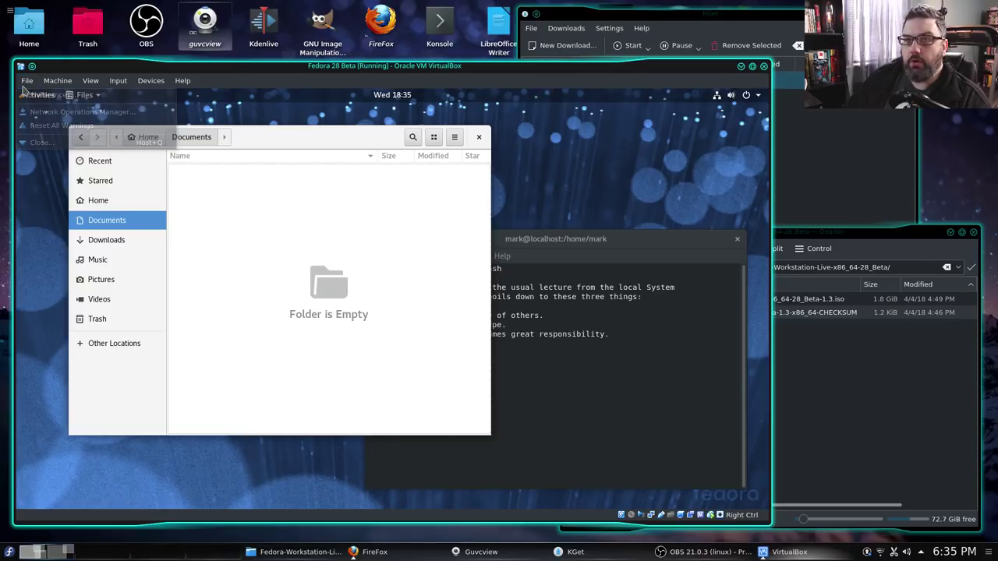
click(29, 99)
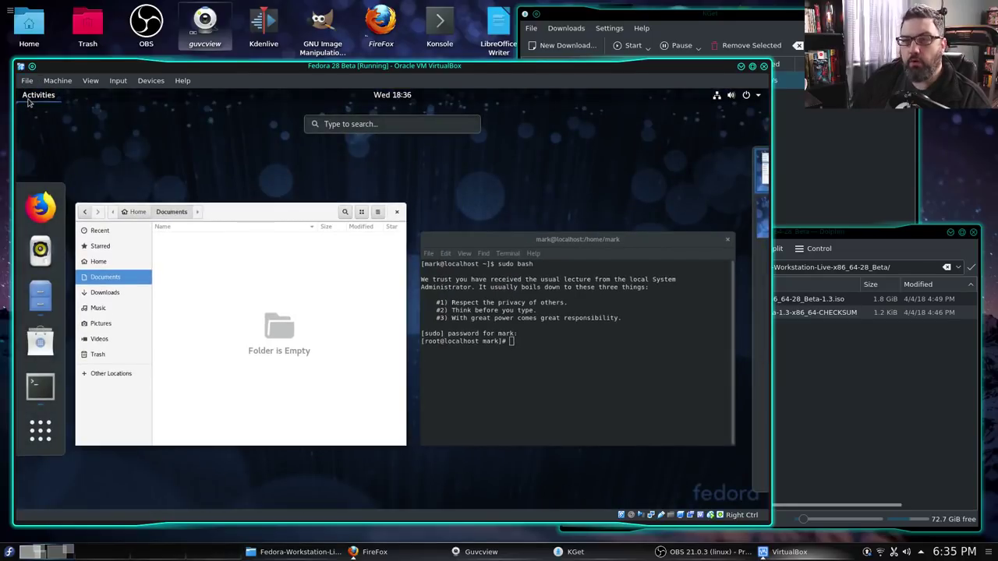
text(word)
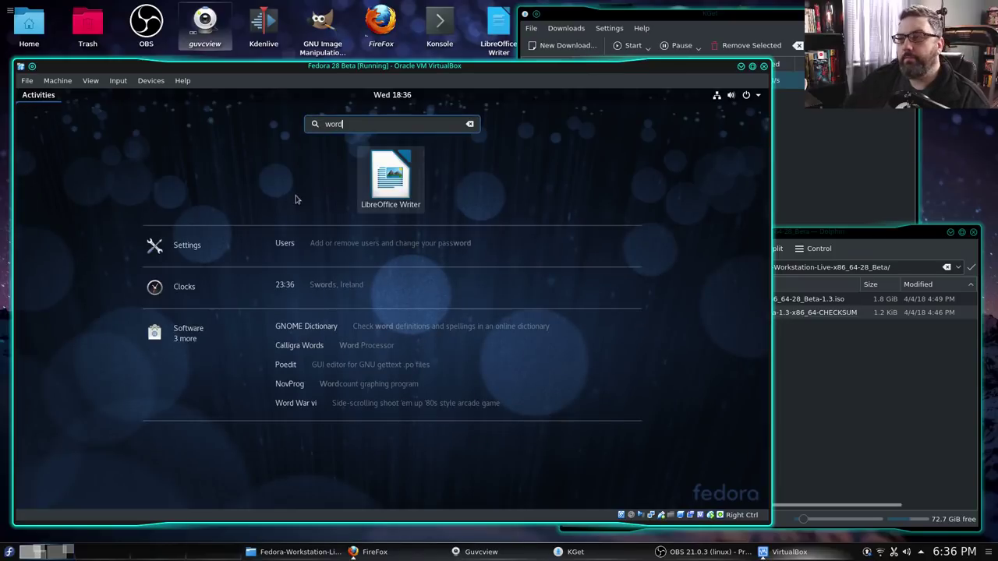
click(393, 183)
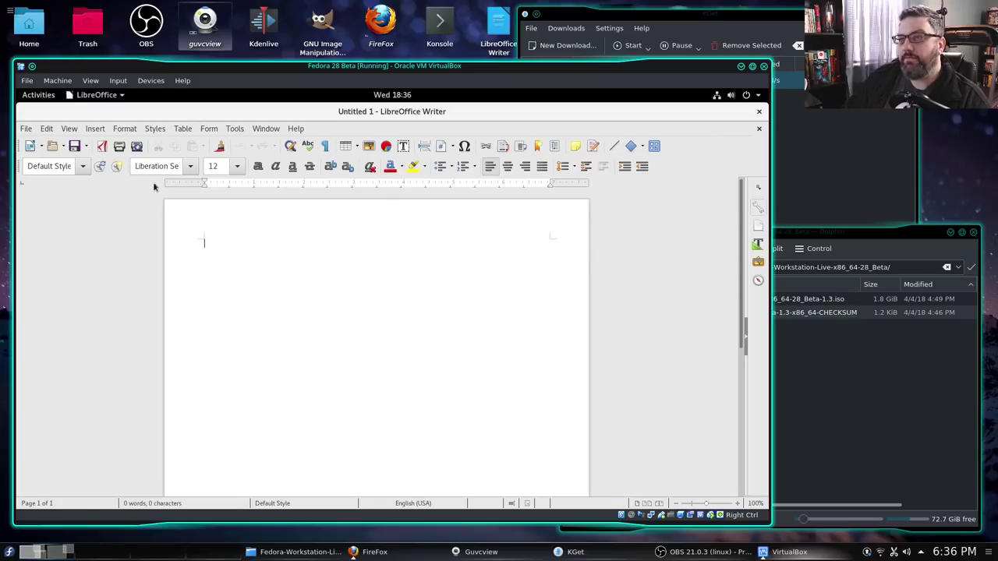
Unmaximize the Writer window, enlarge and reposition it to uncover the Files sidebar, and write "Test File" in the document
double_click(660, 117)
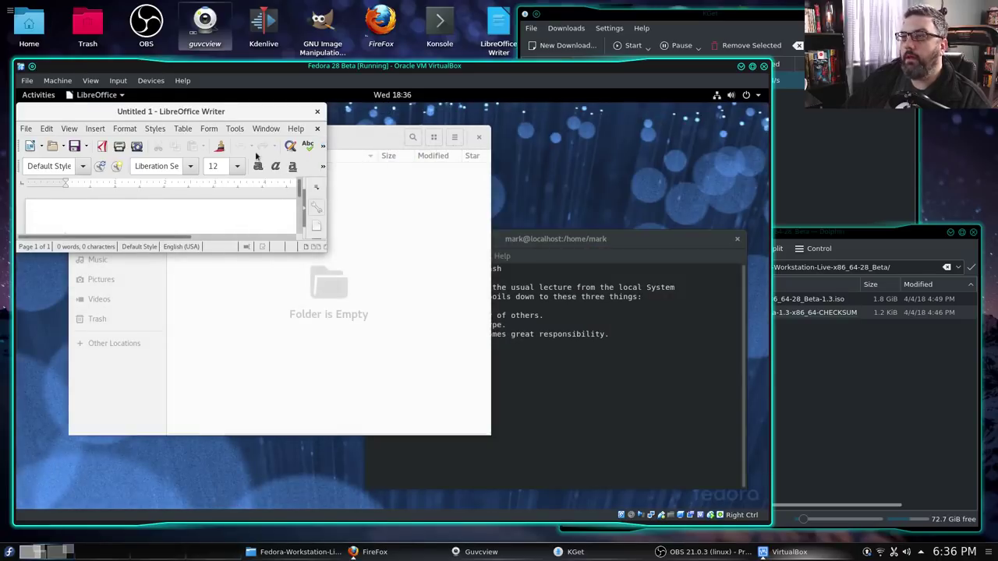
drag(323, 251, 531, 506)
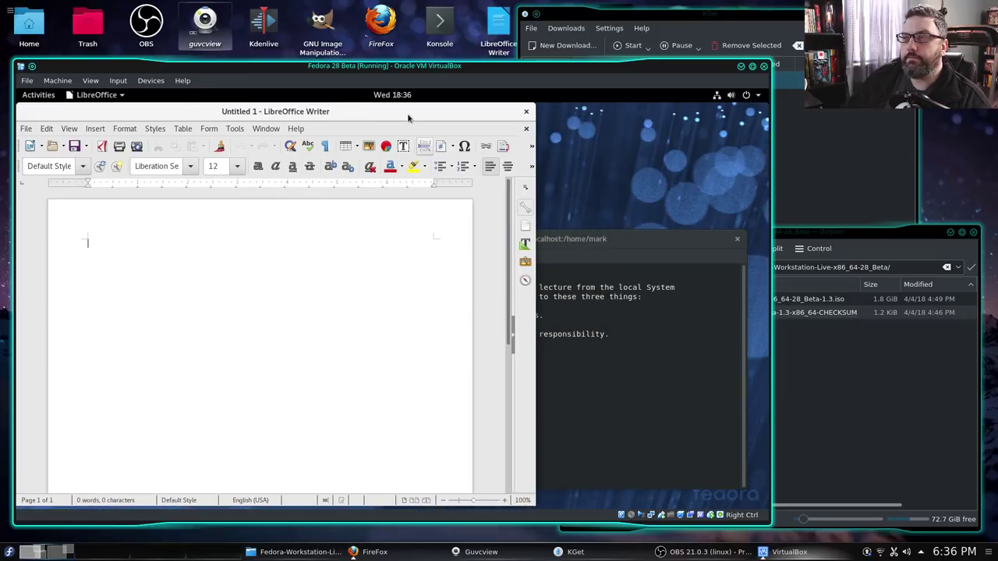
drag(604, 120, 559, 126)
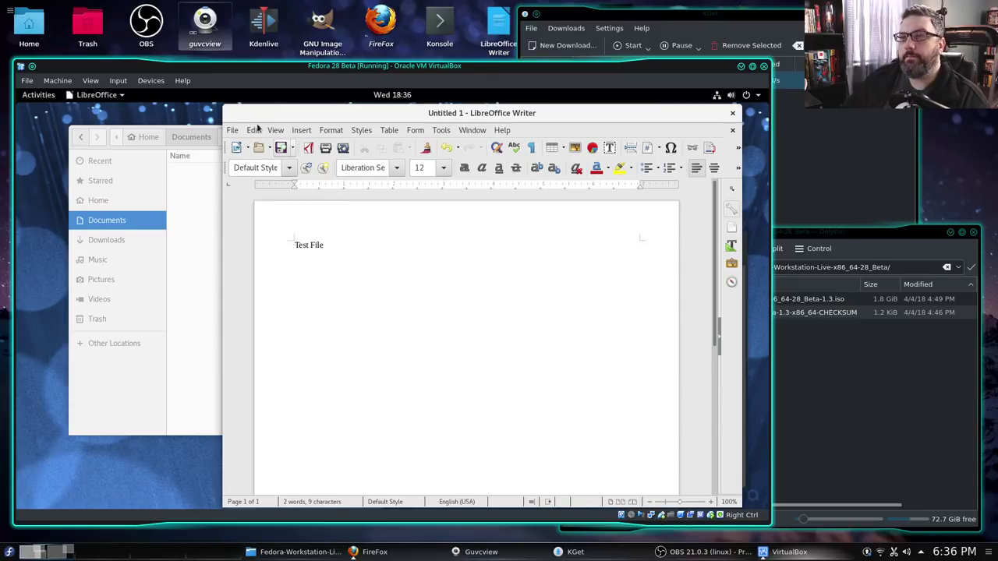
Save the Writer document as Test File in the Documents folder and close Writer
click(233, 130)
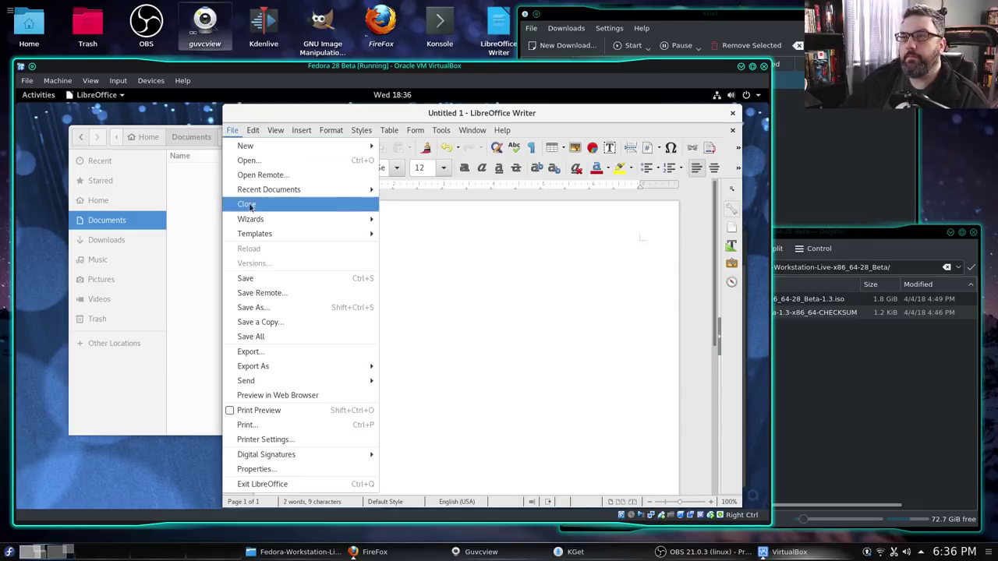
click(263, 310)
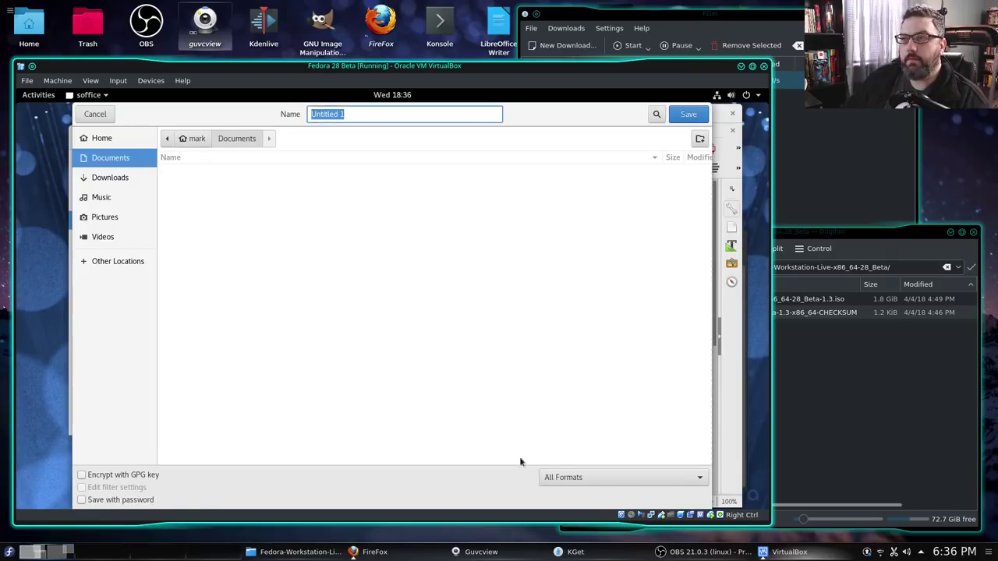
text(Test File)
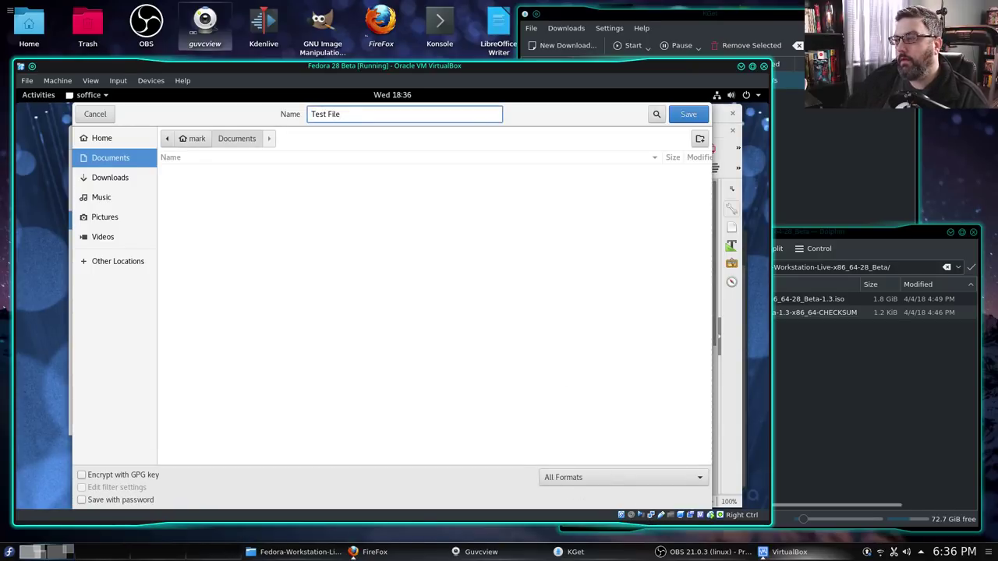
click(702, 114)
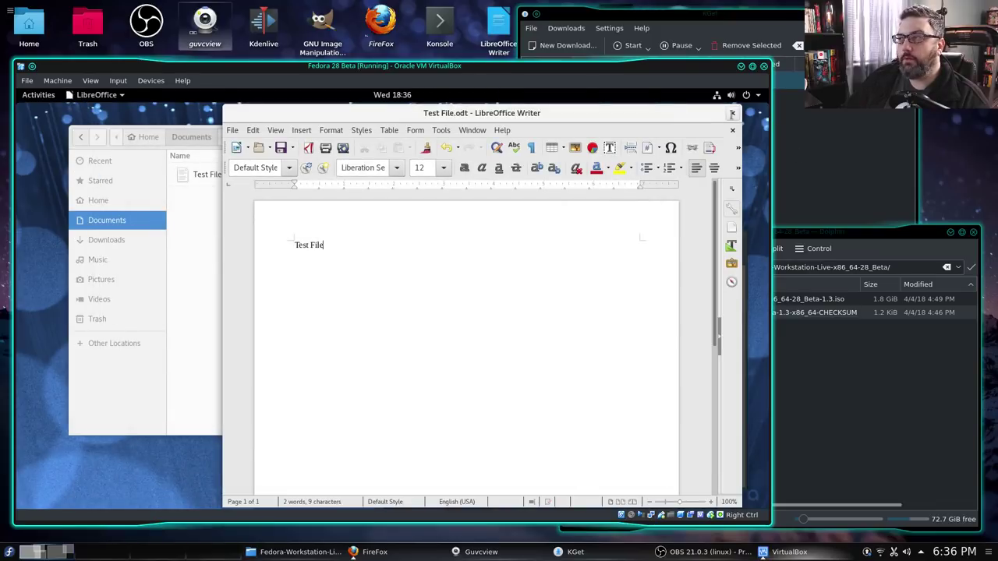
click(732, 113)
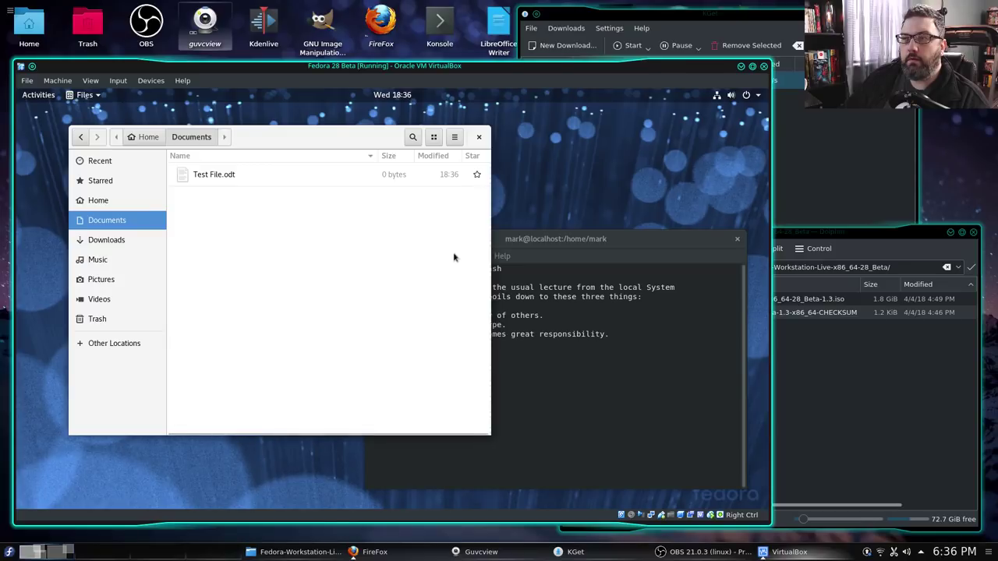
Try to star Test File.odt in the Documents folder
click(212, 172)
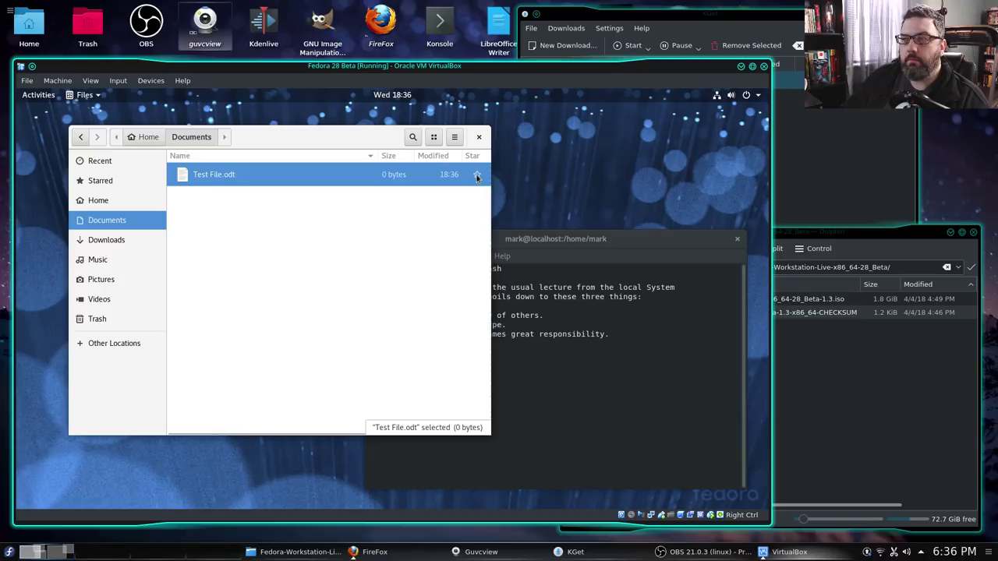
click(447, 260)
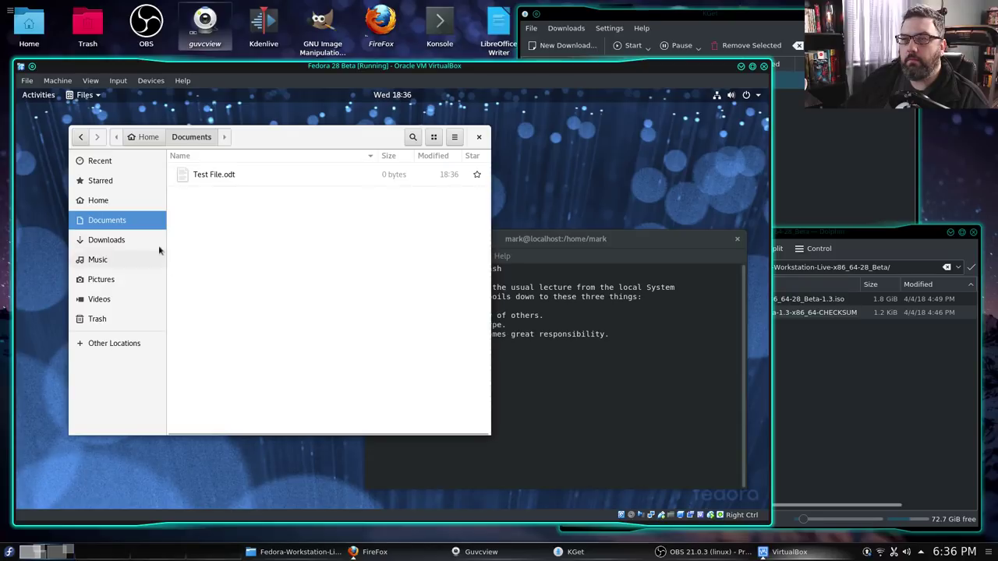
click(96, 287)
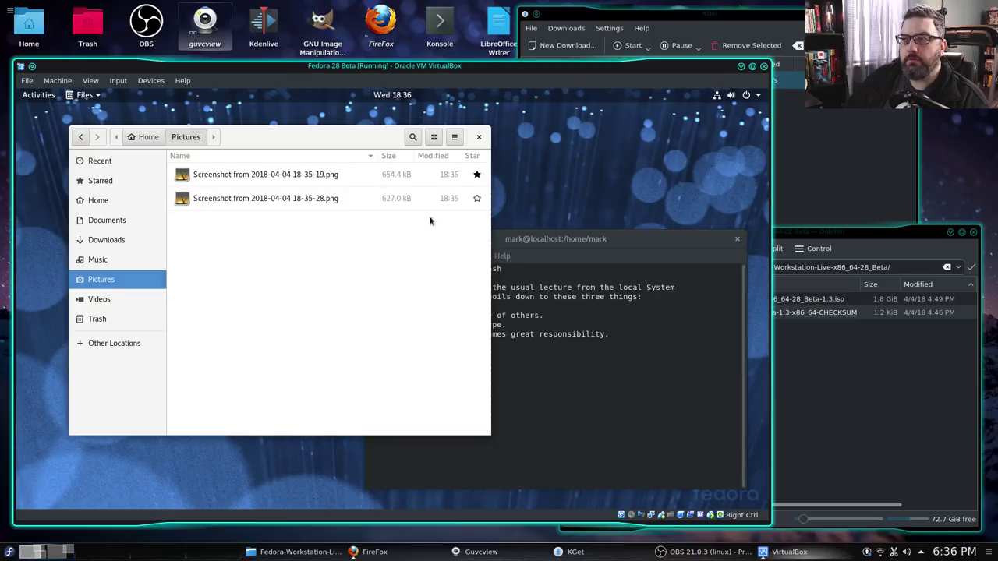
click(100, 181)
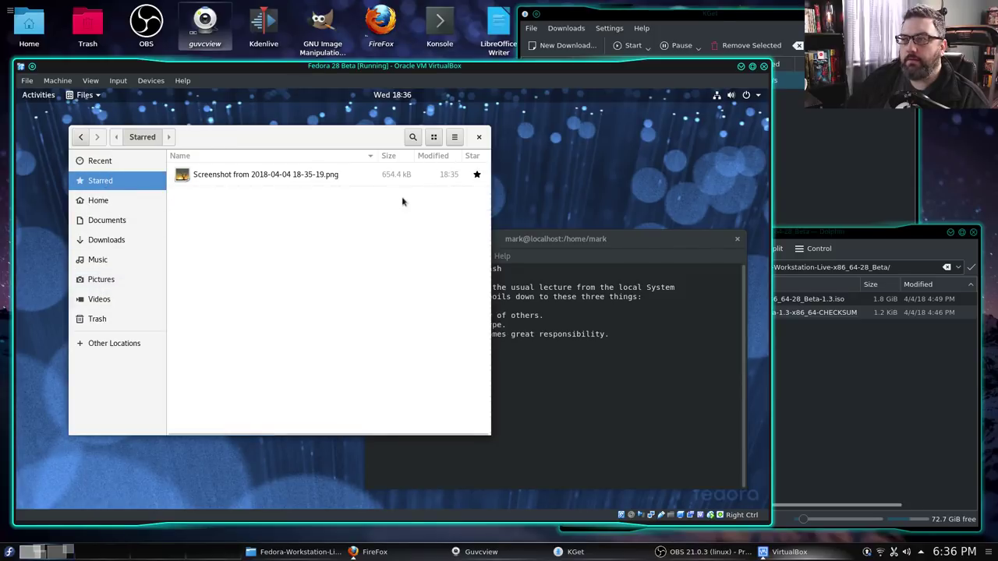
click(478, 176)
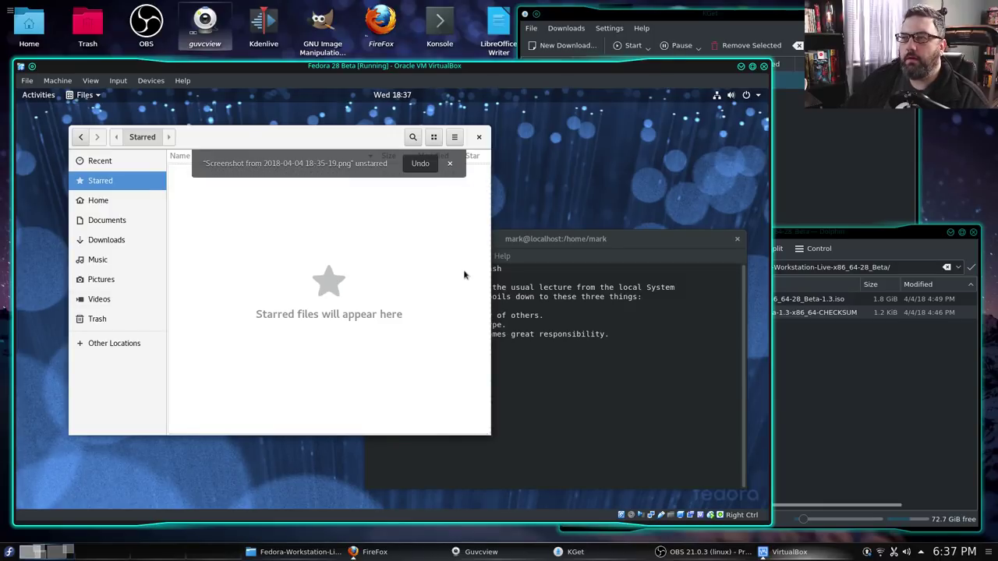
click(449, 163)
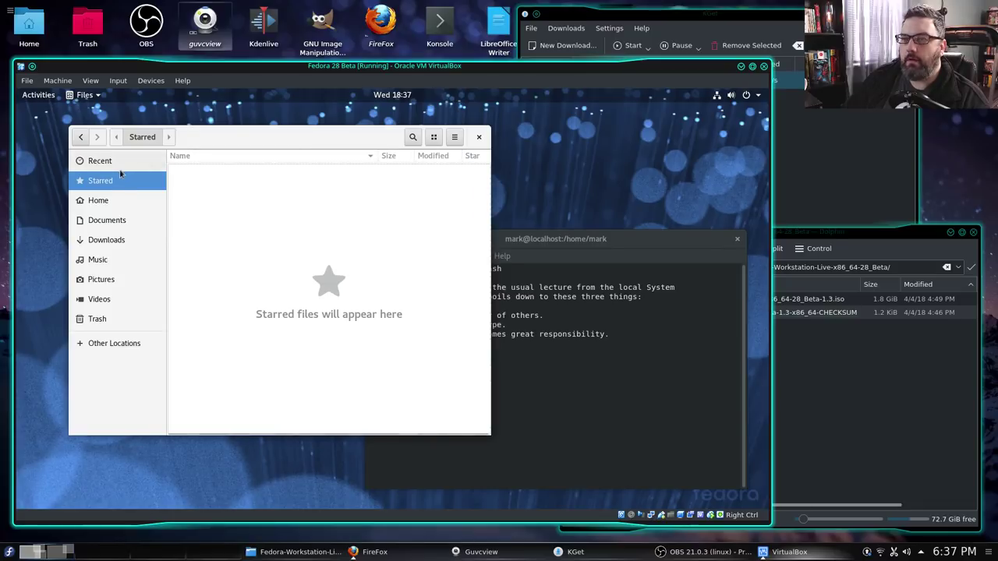
click(111, 223)
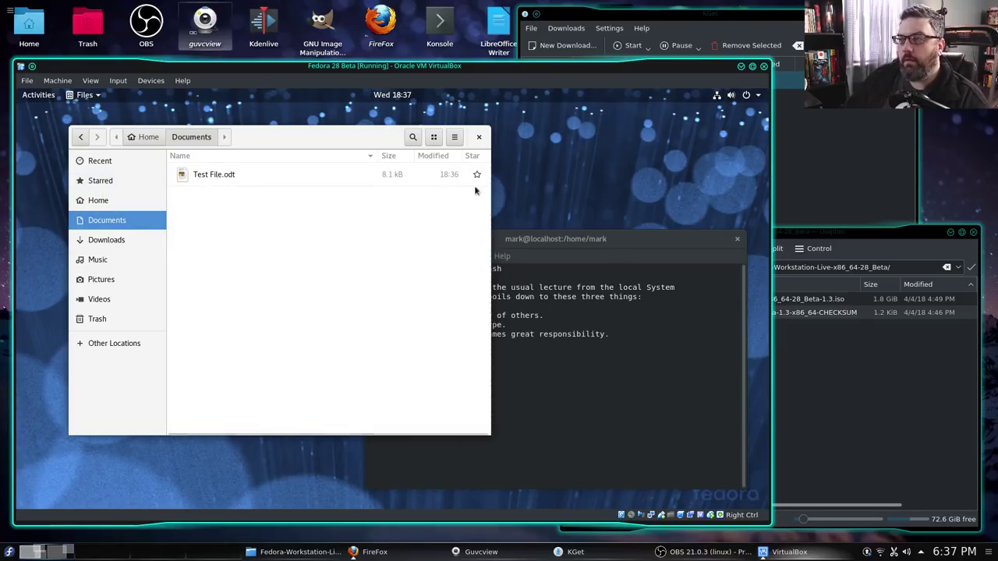
click(98, 183)
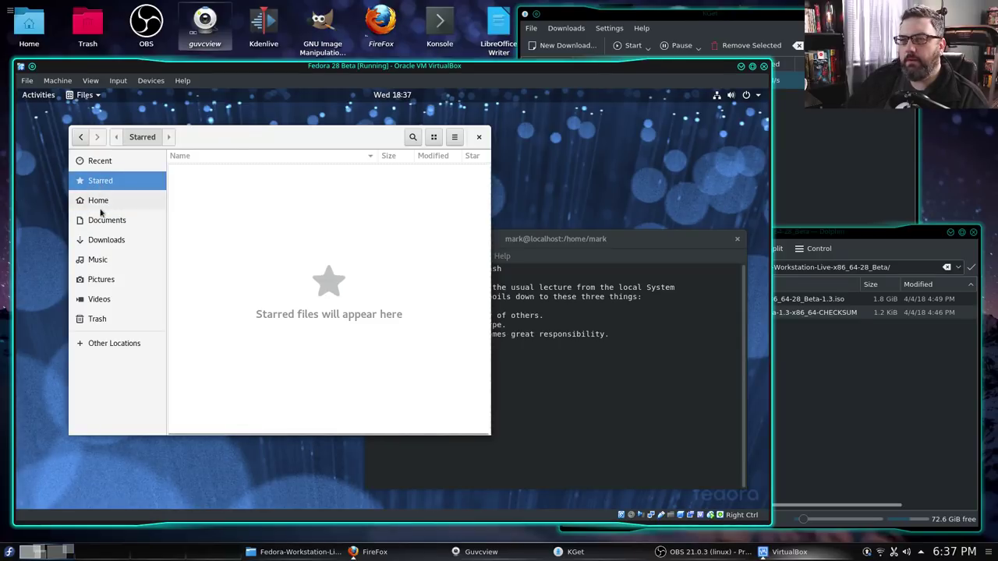
click(99, 277)
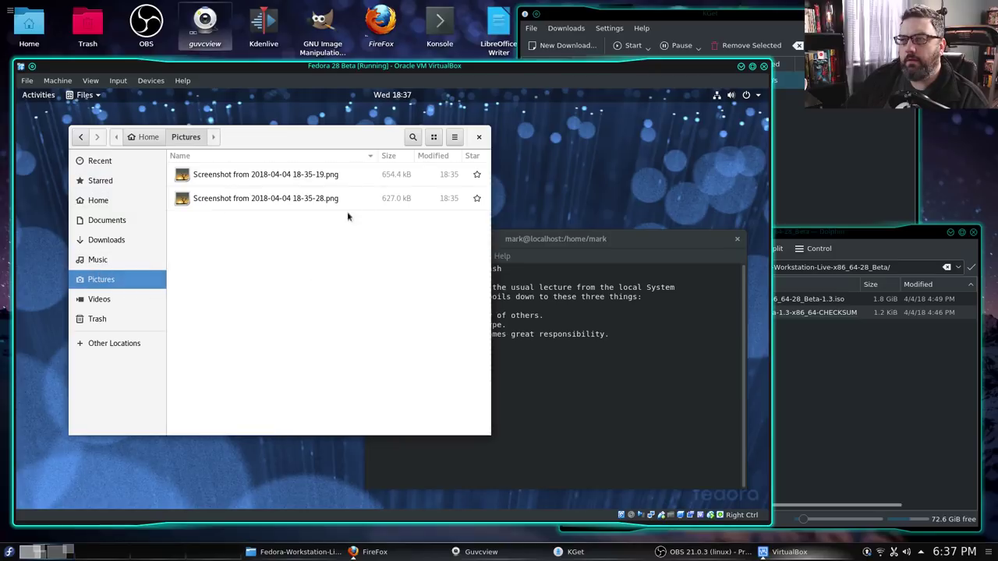
click(476, 174)
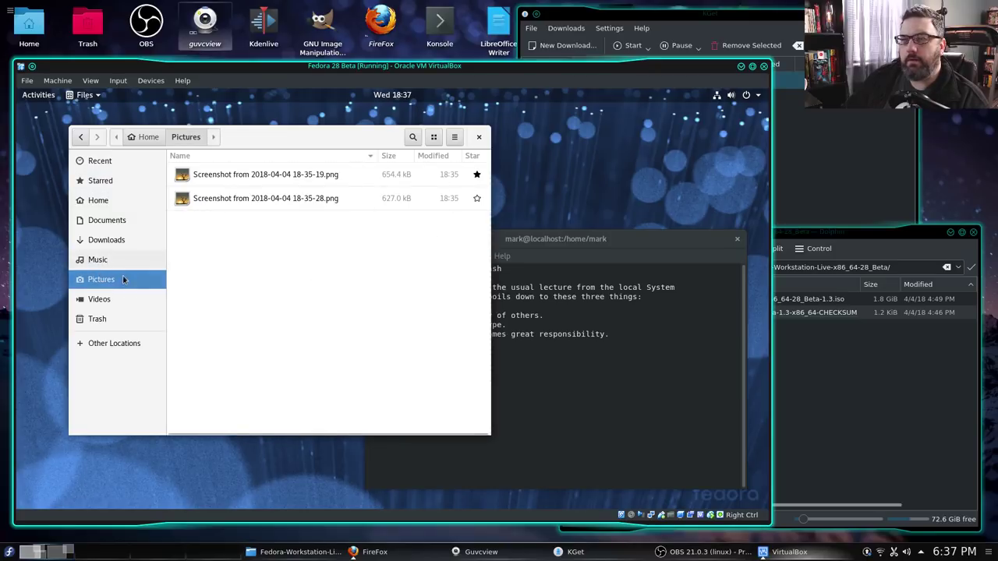
Try twice more to star Test File.odt in Documents, checking the Starred view between attempts, and clear the selection
click(111, 223)
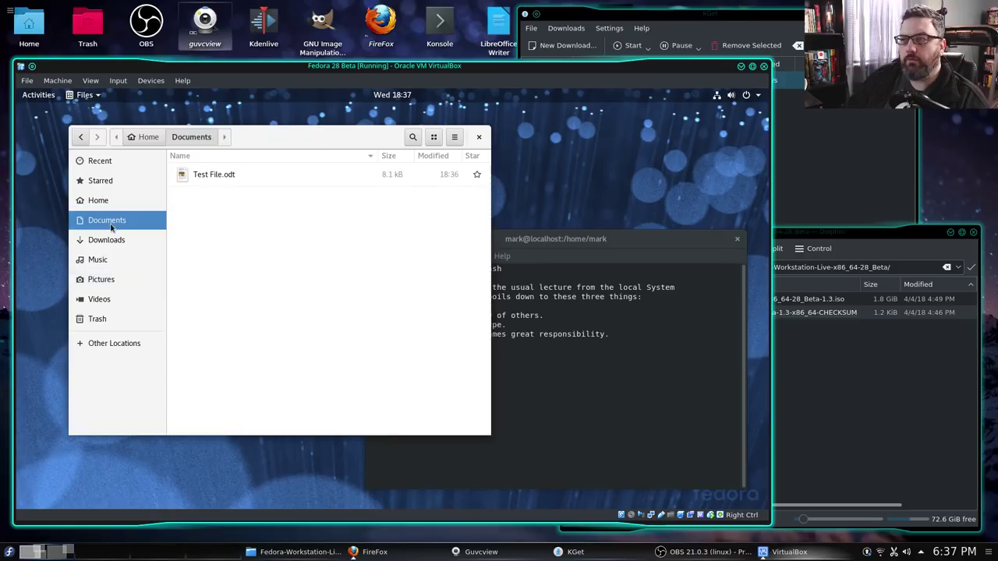
click(477, 177)
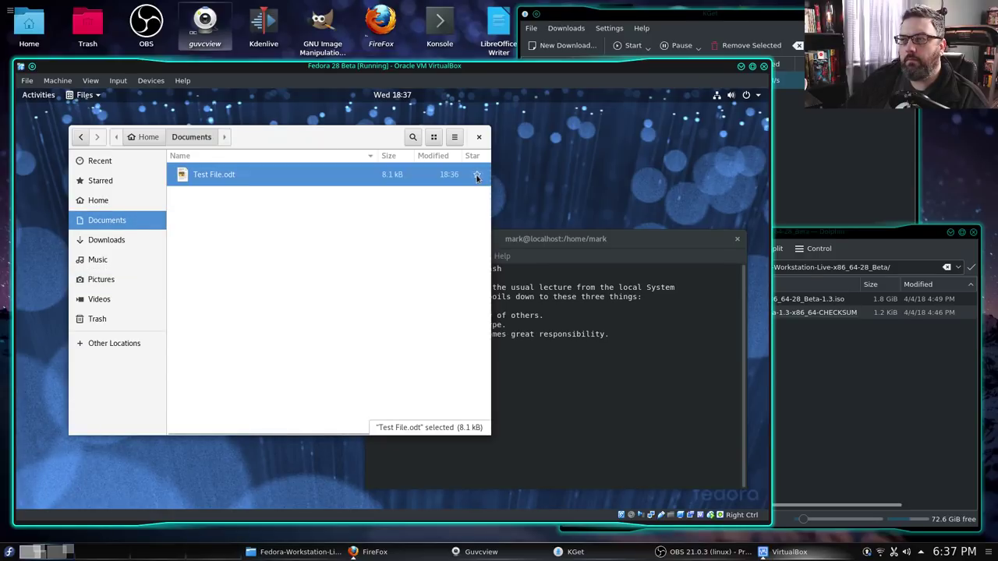
click(92, 180)
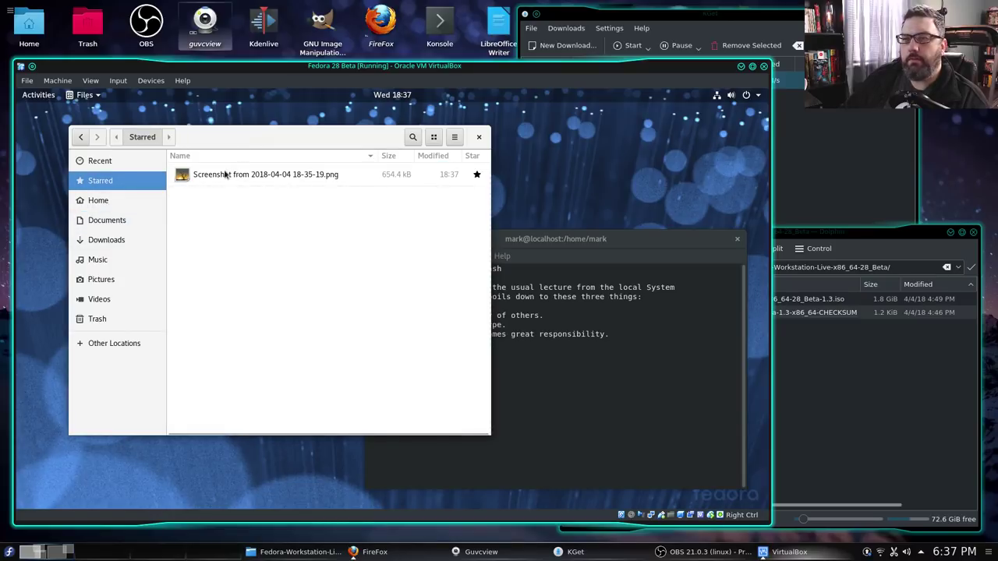
click(101, 220)
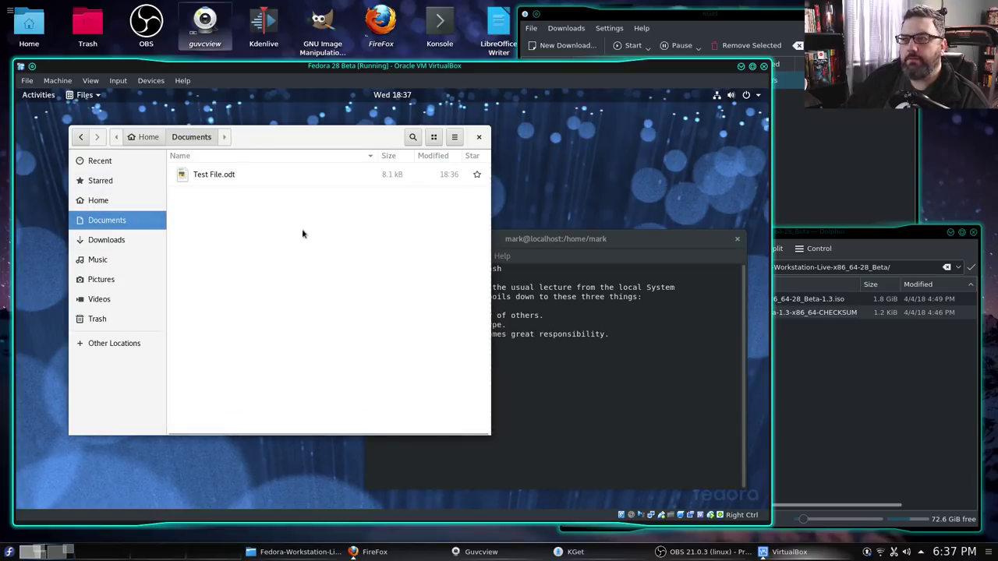
click(477, 177)
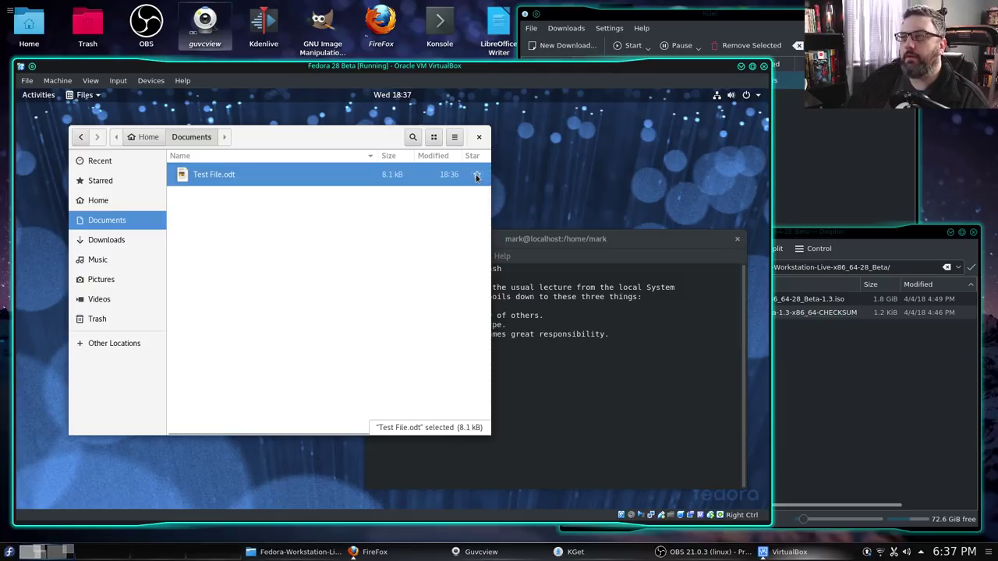
click(373, 299)
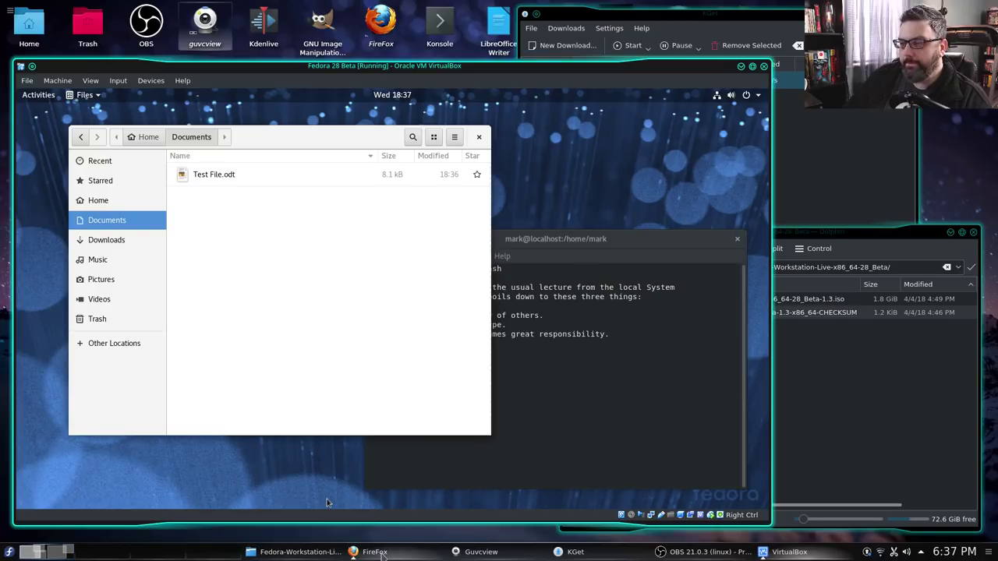
Switch to the Firefox window showing the Fedora Project Wiki and move it aside to uncover the Files sidebar
click(355, 552)
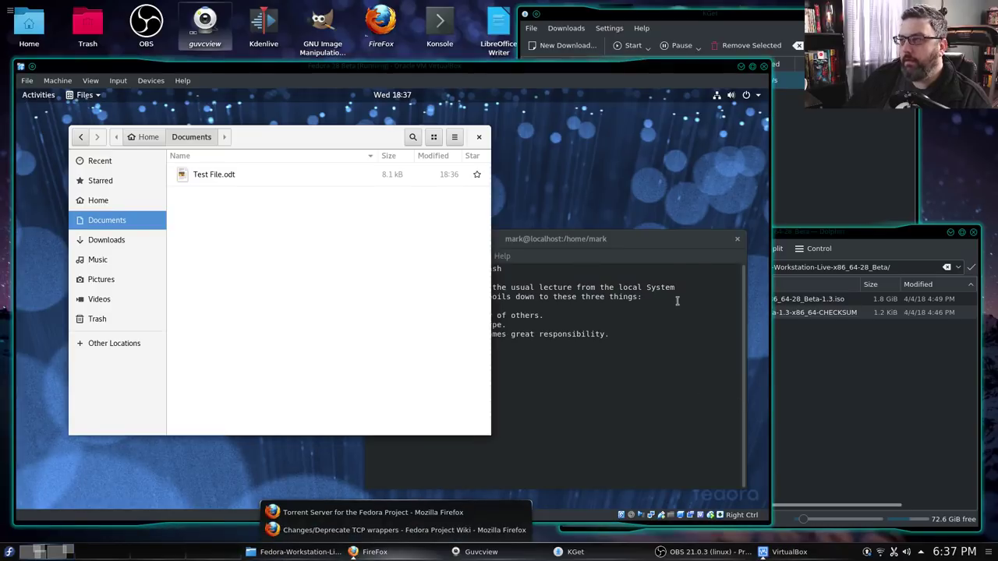
click(419, 532)
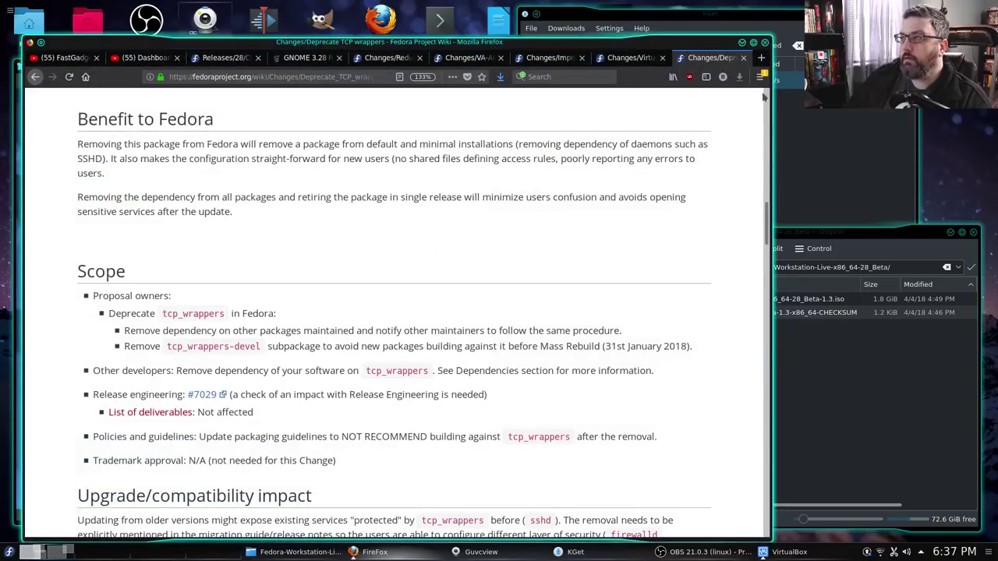
drag(674, 37, 891, 72)
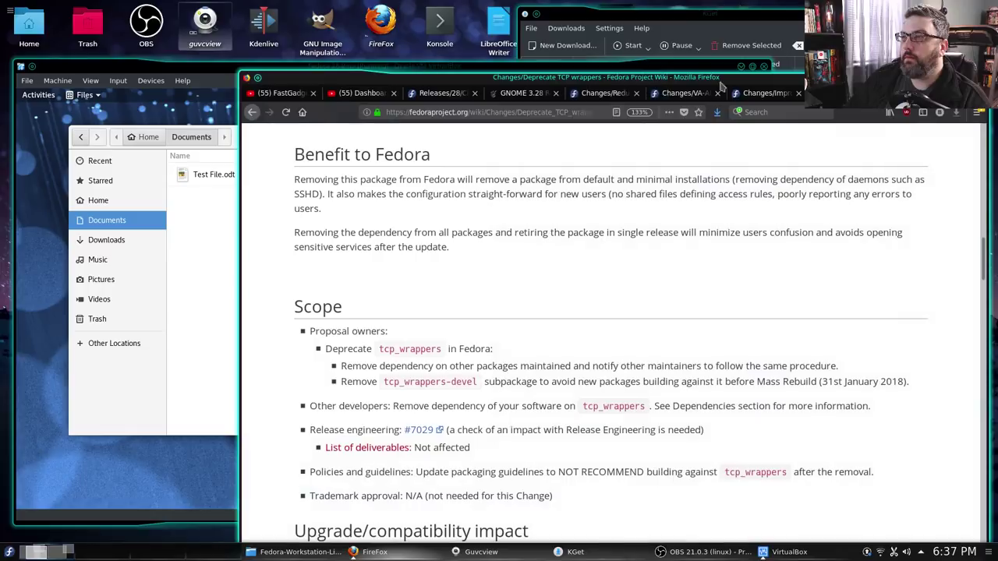
Switch to the GNOME 3.28 release notes and read the Meet Usage section about the new Usage application
click(512, 96)
scroll(807, 367, down, 10)
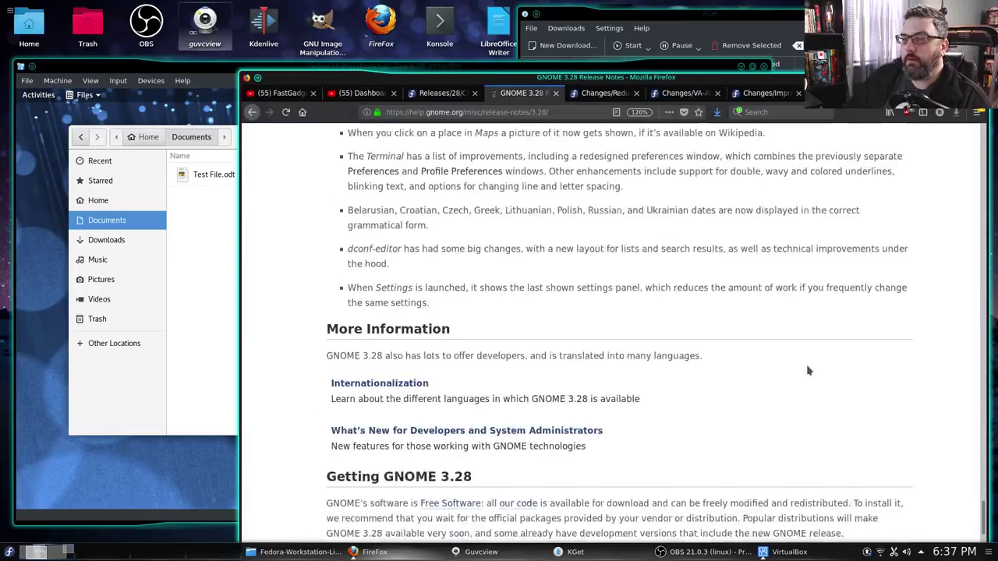
scroll(806, 371, up, 15)
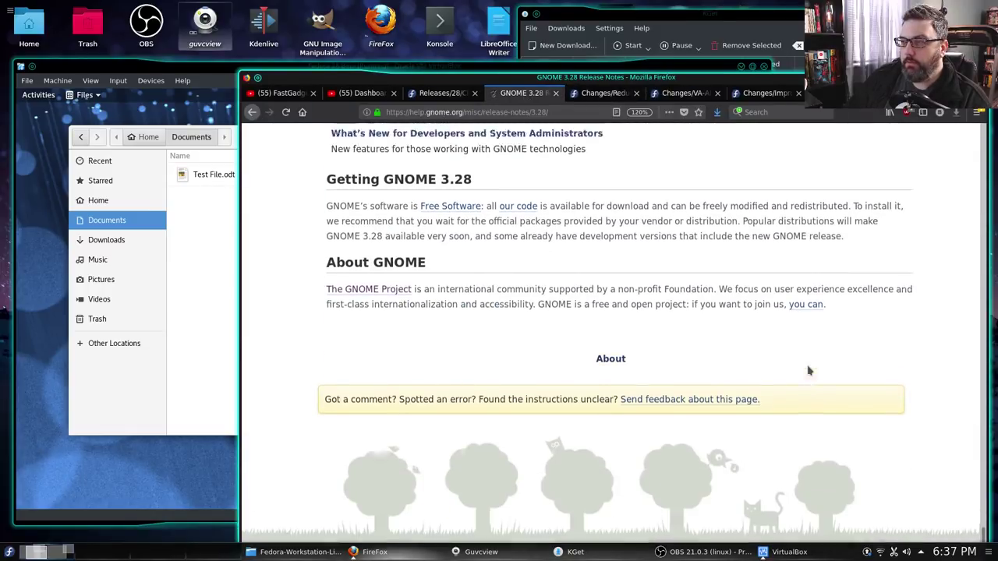
scroll(817, 381, up, 10)
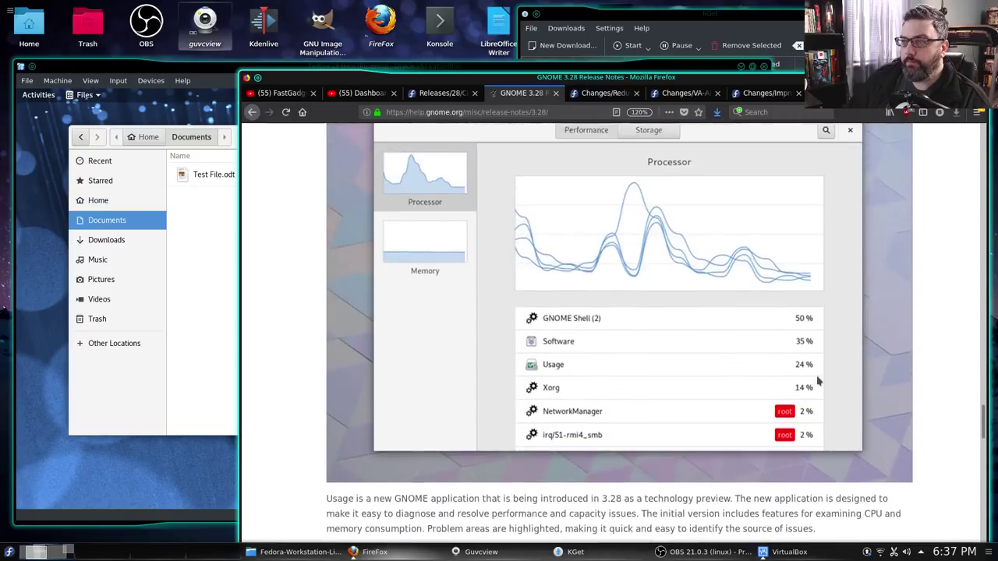
scroll(817, 381, down, 5)
scroll(818, 381, up, 3)
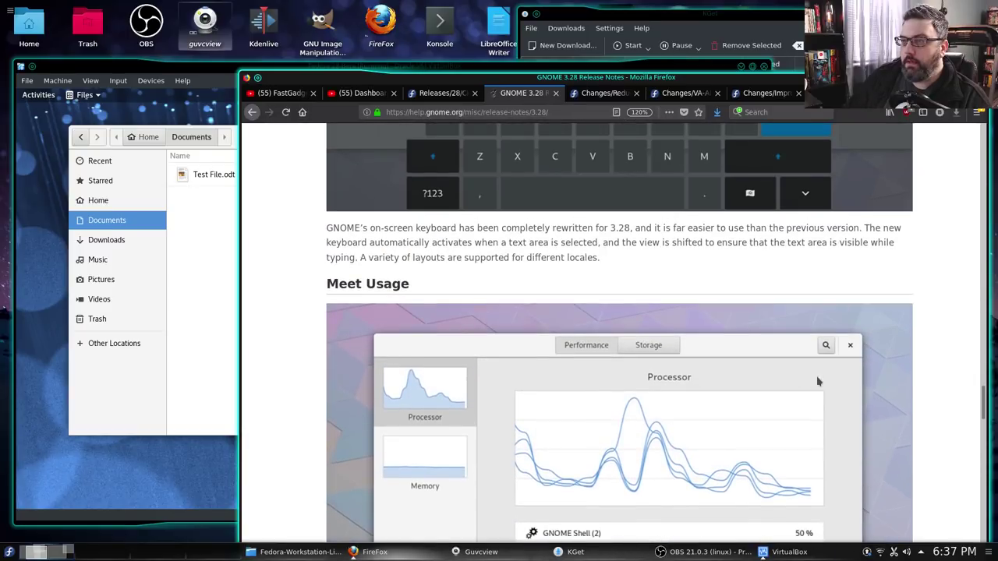
scroll(818, 381, down, 4)
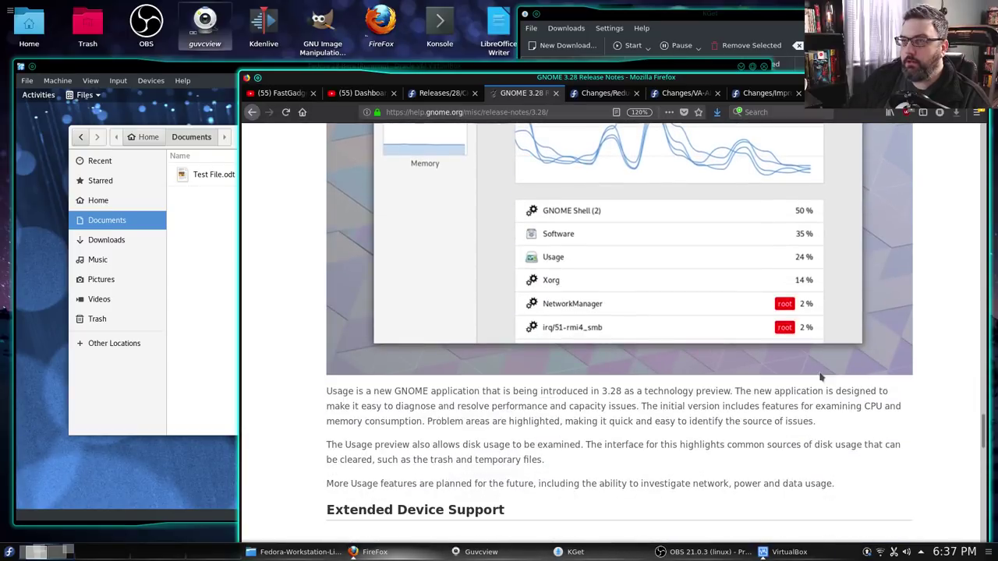
Find GNOME Usage in the Fedora virtual machine by searching for "usage", install it and launch it, closing Software
click(31, 99)
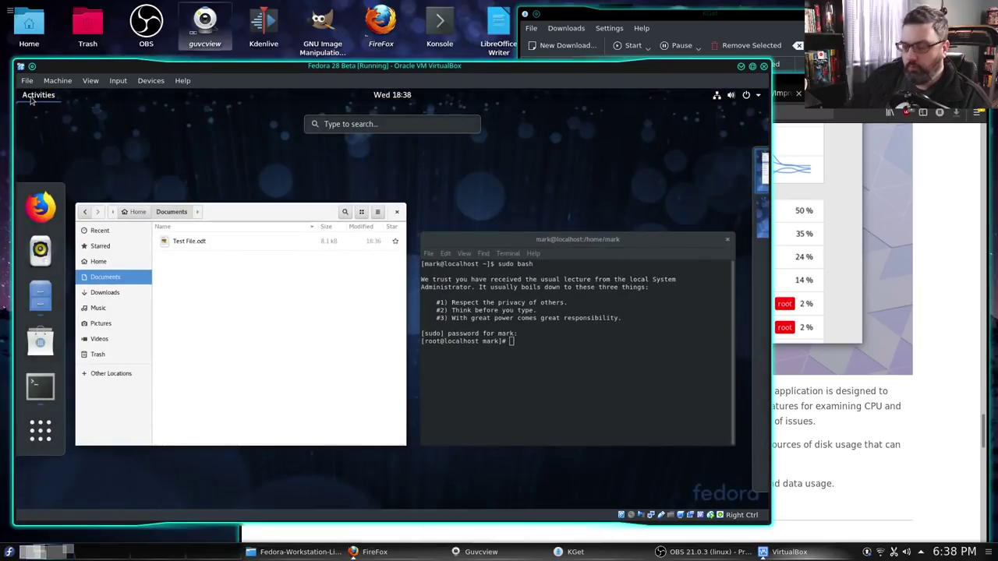
text(usage)
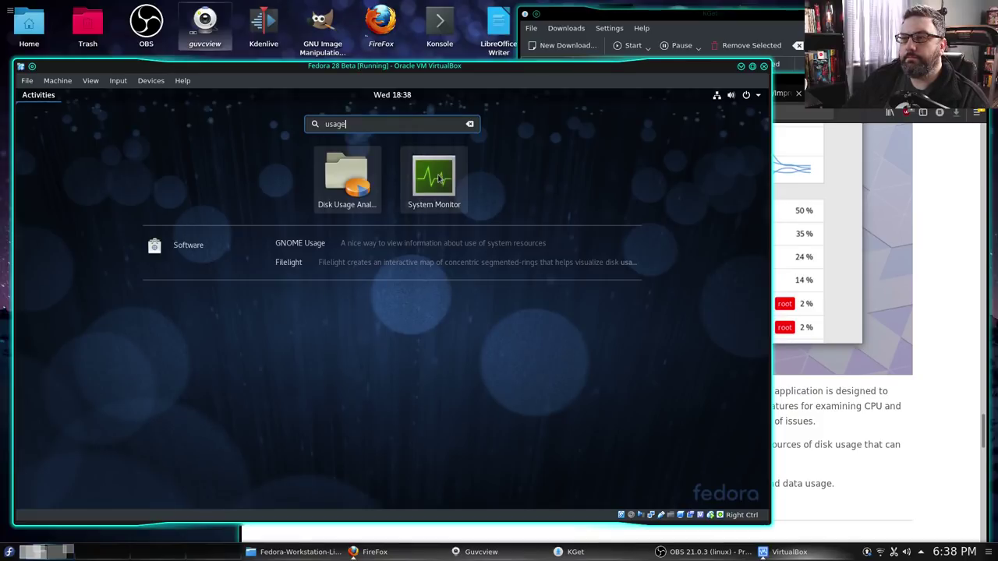
click(294, 252)
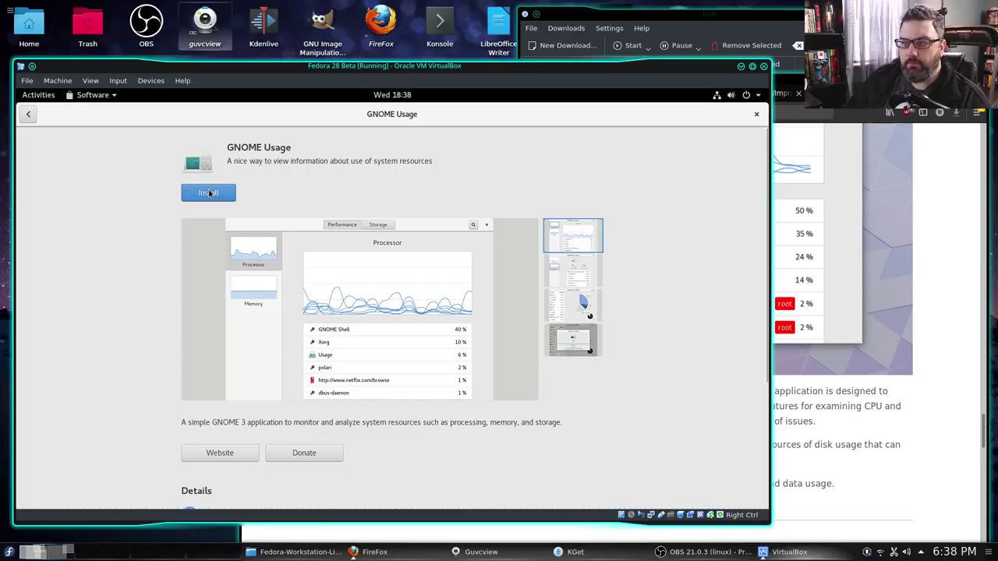
click(209, 193)
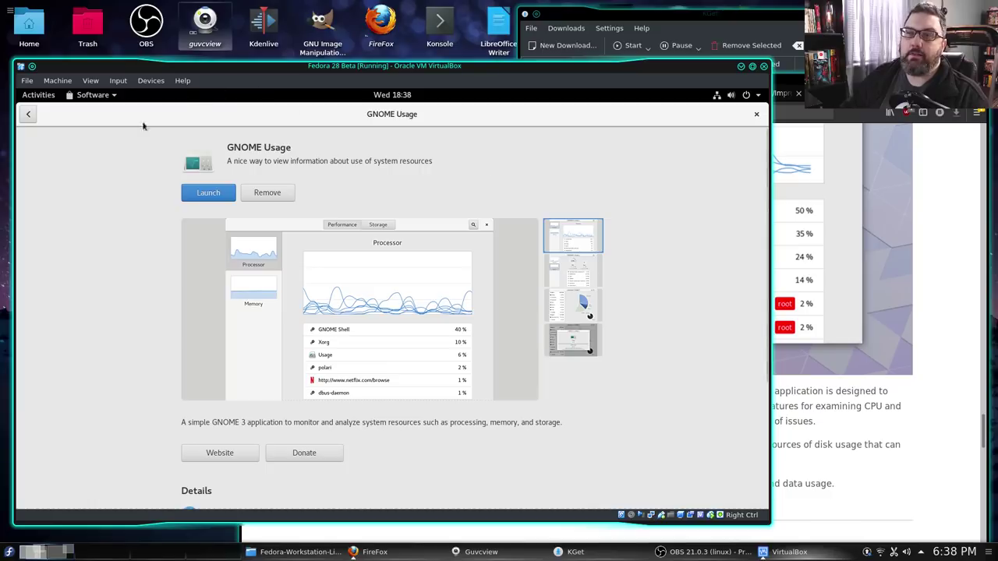
click(208, 192)
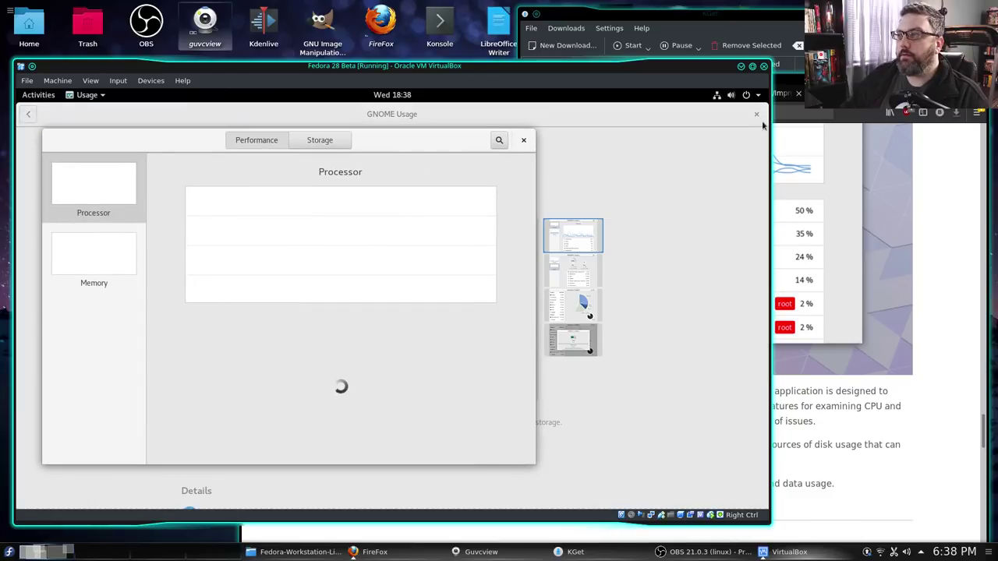
click(757, 115)
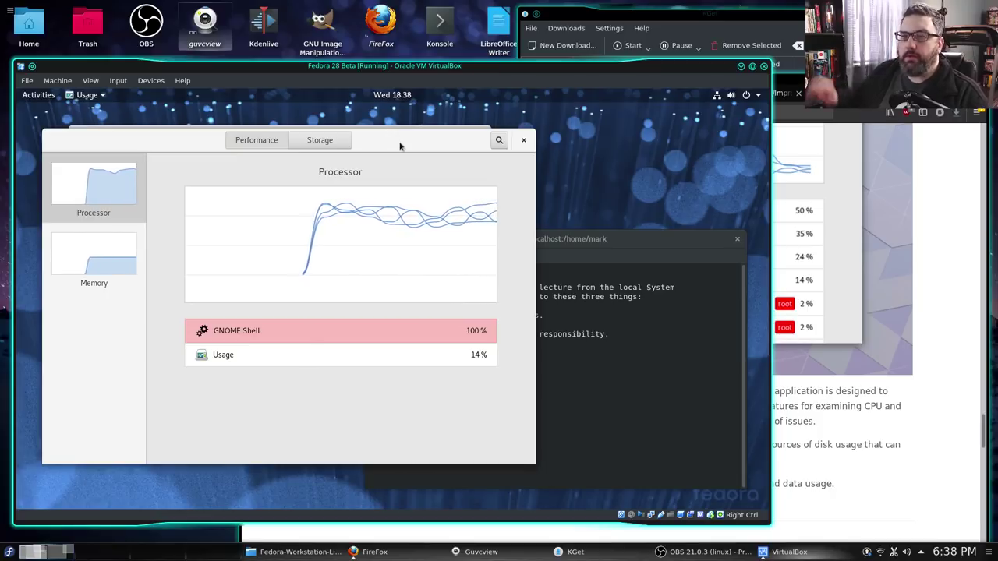
Open System Monitor through a search for "perf" and place its Resources view beside the Usage window
click(28, 100)
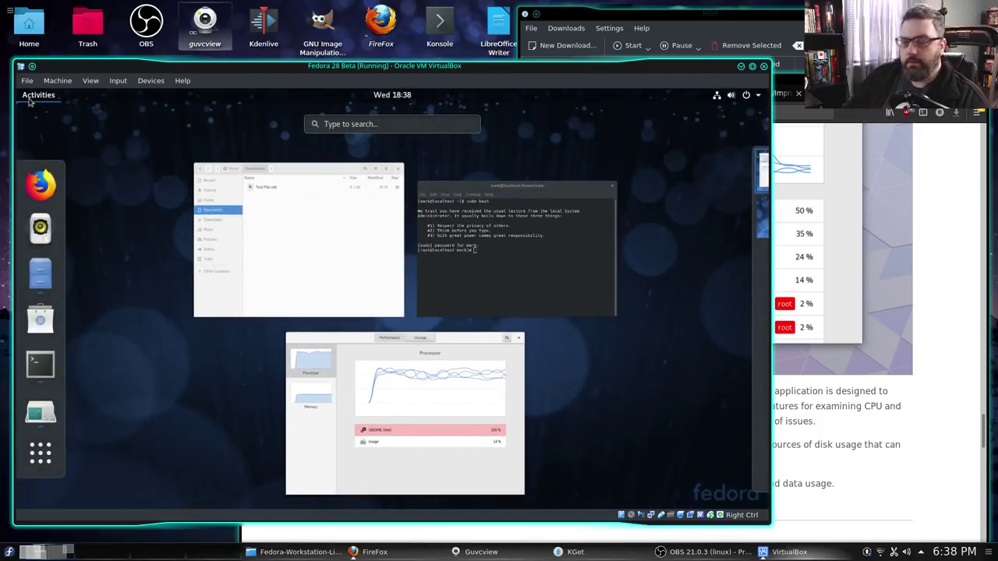
text(perf)
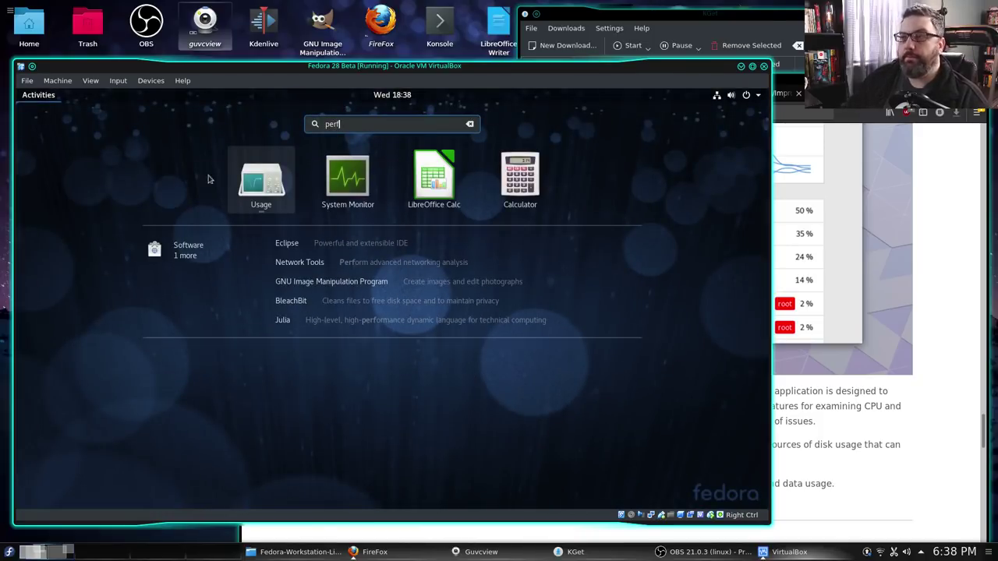
click(347, 179)
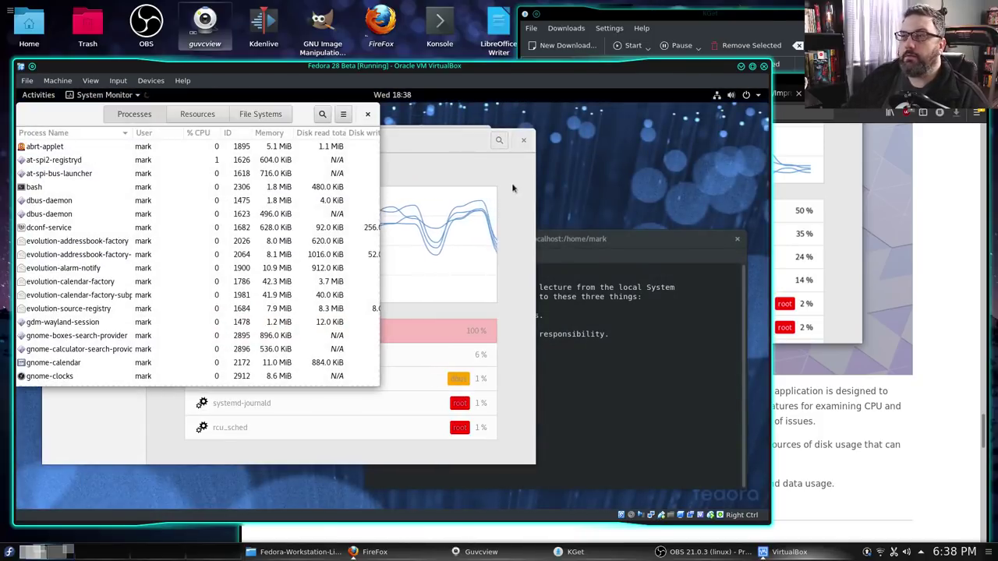
click(198, 116)
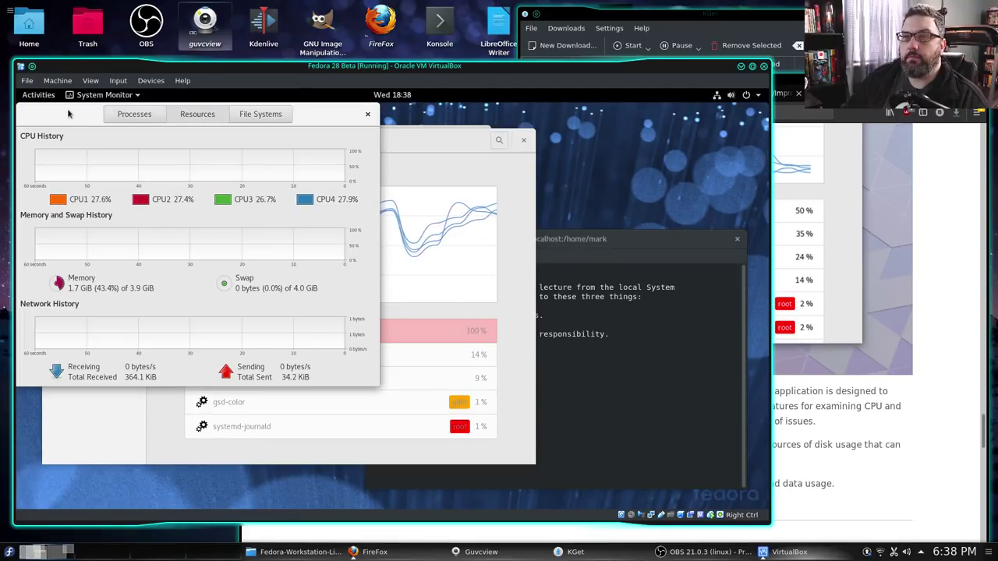
drag(159, 124, 533, 124)
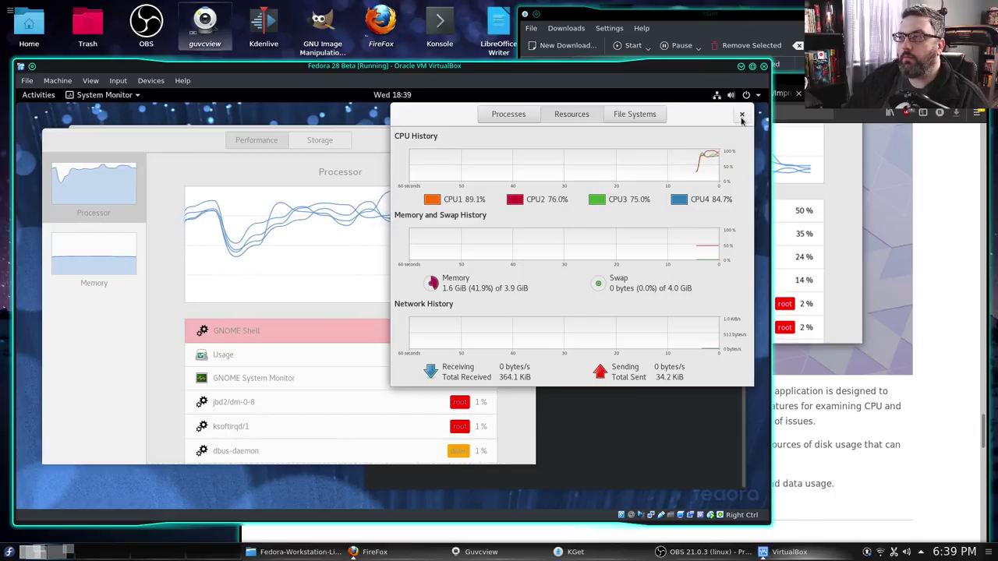
Bring Usage to the front and examine its per-process Processor and Memory consumption
click(374, 146)
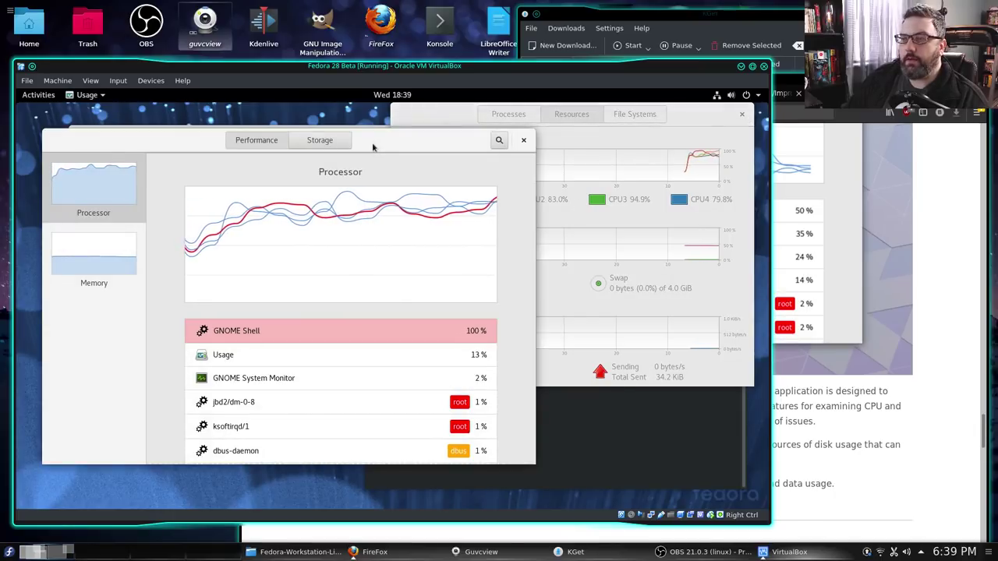
scroll(501, 342, down, 1)
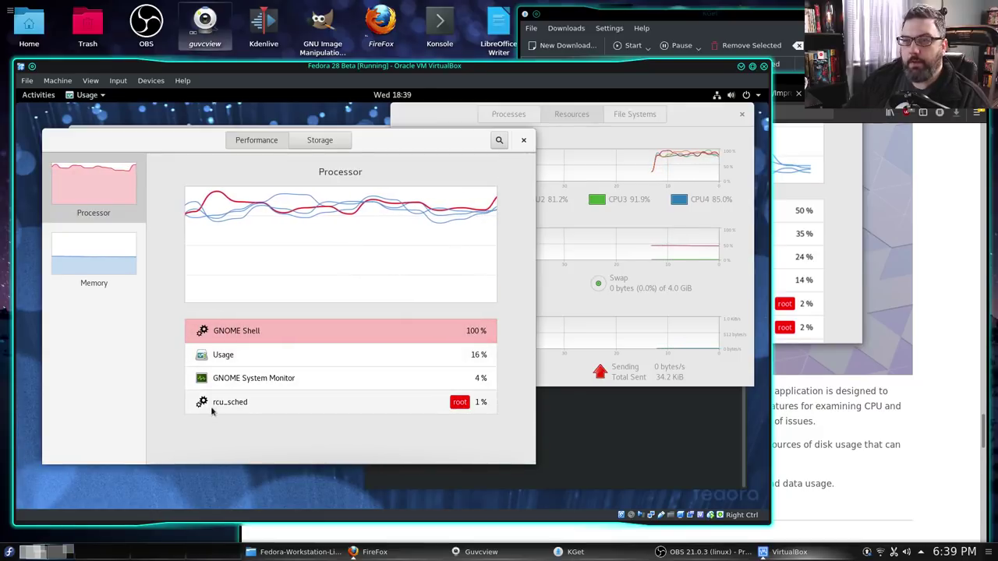
click(81, 262)
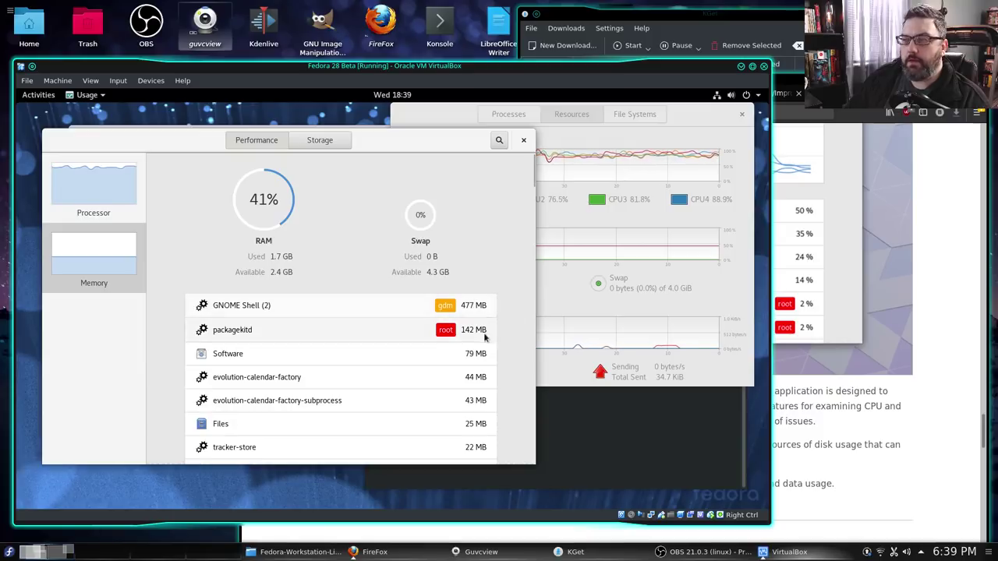
Inspect the storage breakdown of the Home folder, including its .local folder and the mozilla folder inside .cache
click(93, 187)
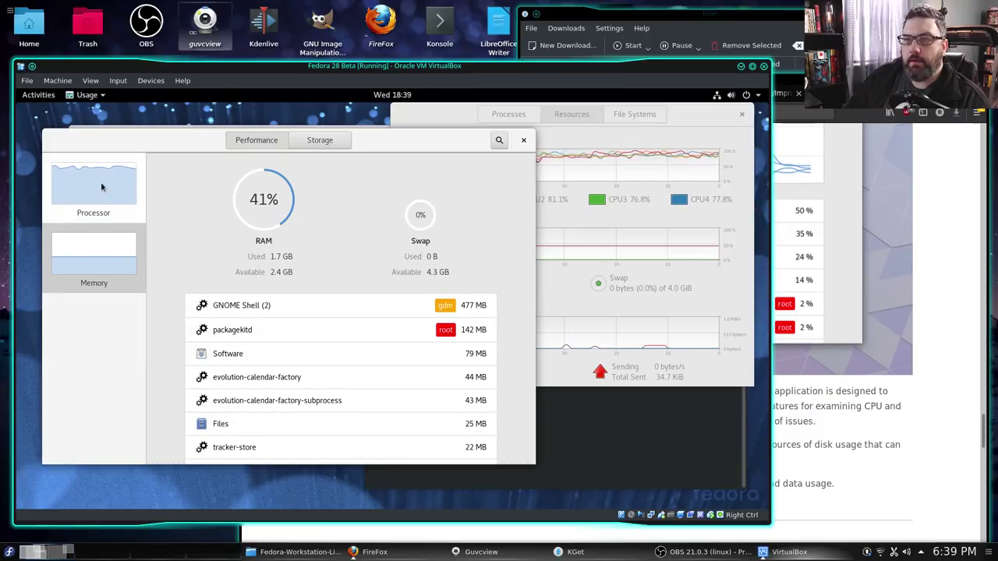
click(325, 141)
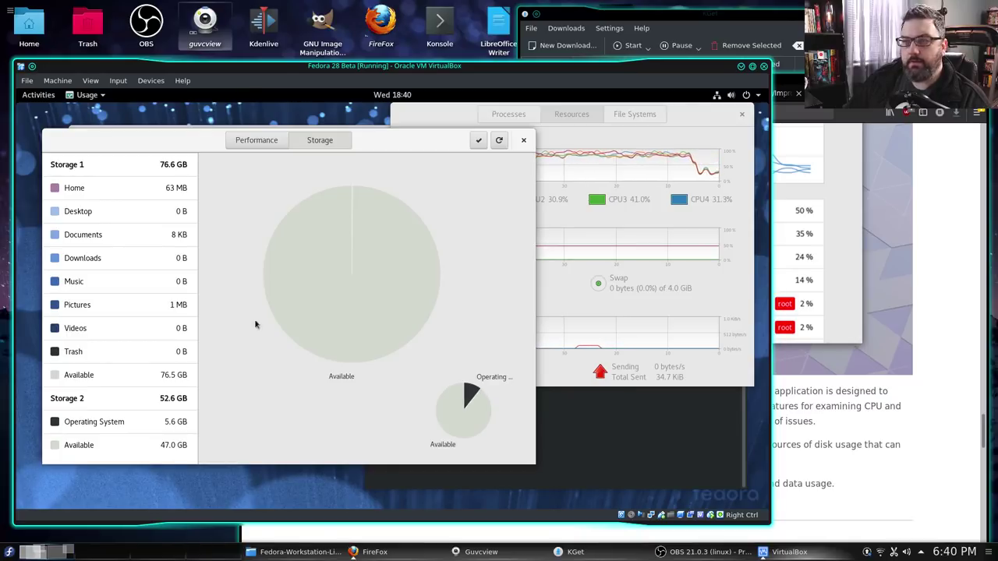
click(94, 189)
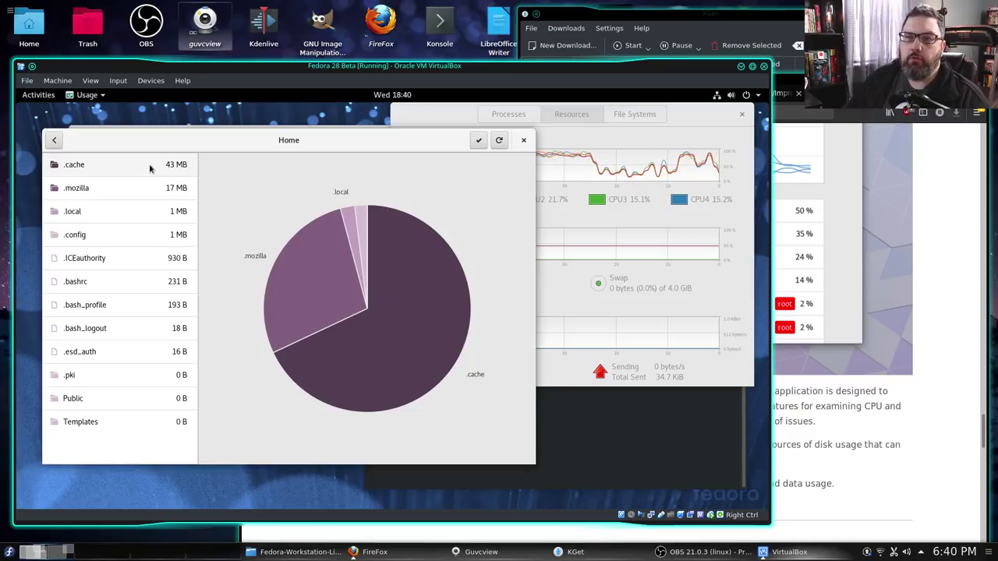
double_click(87, 215)
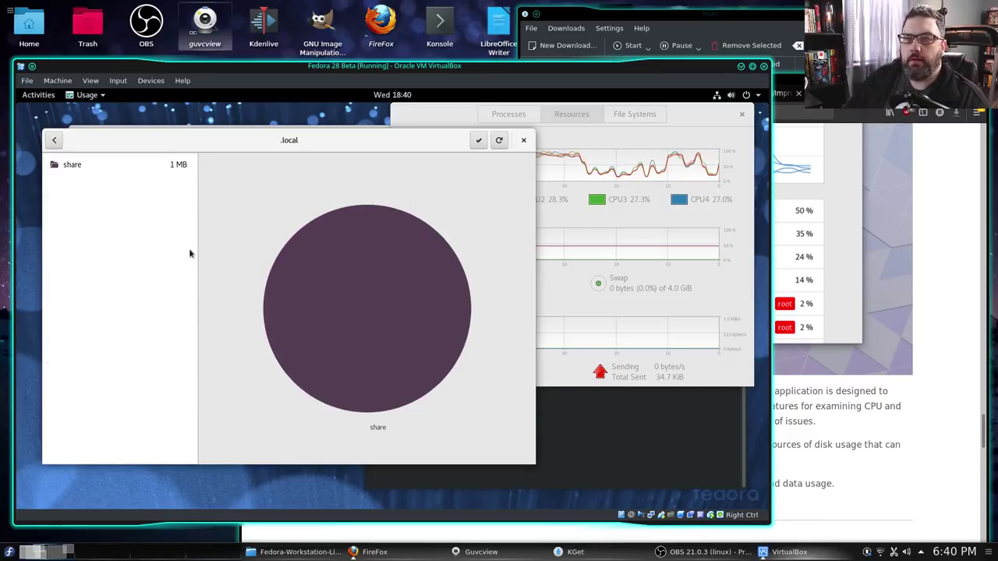
key(alt+Left)
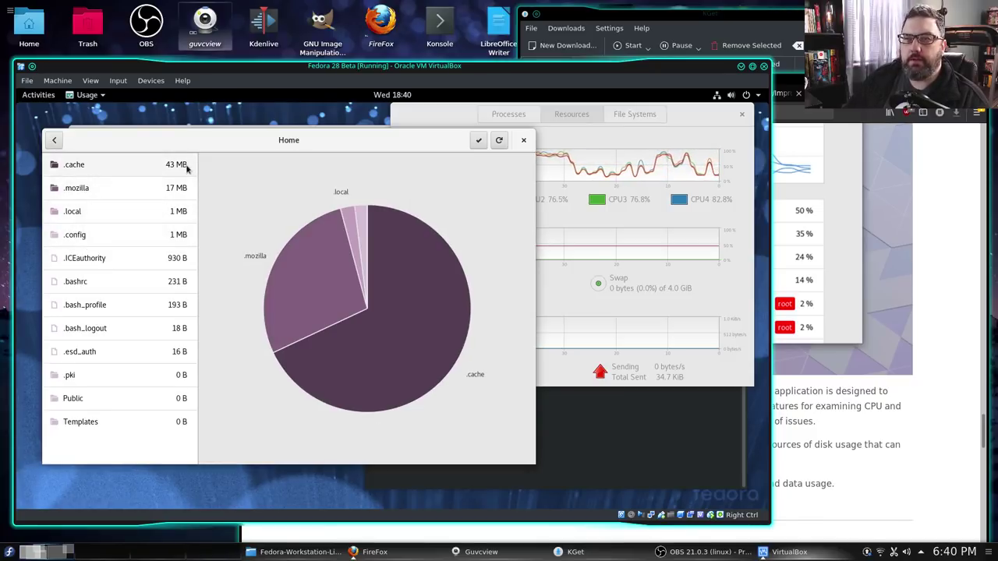
double_click(187, 188)
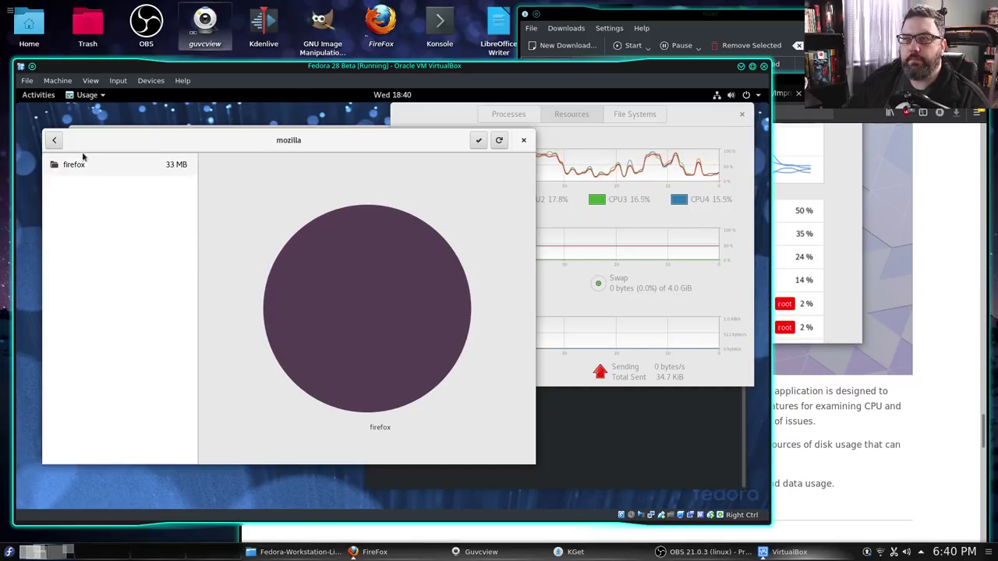
click(55, 140)
click(55, 140)
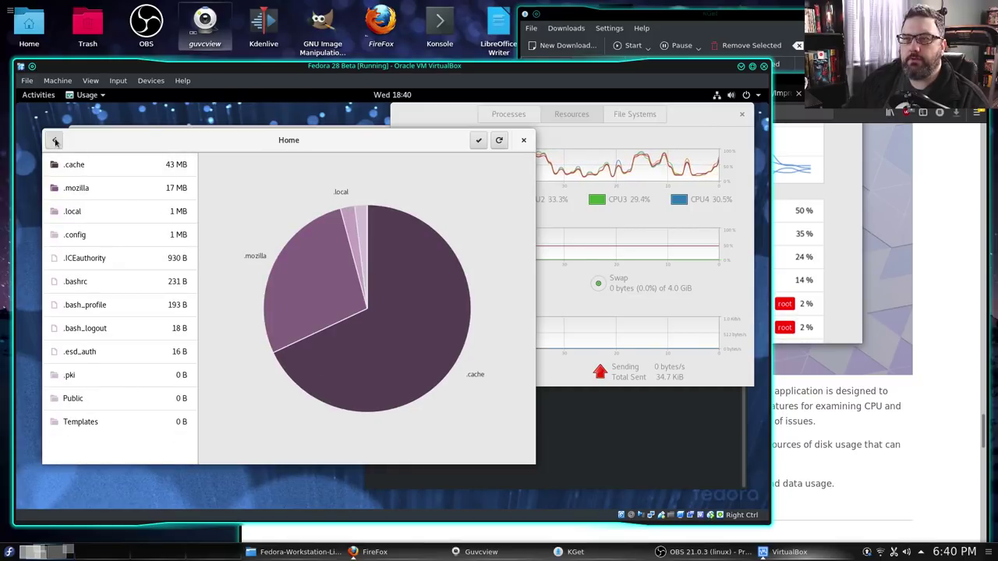
click(55, 141)
Review processor usage by application and bring up the force-quit prompt for Usage, cancelling it each time
click(264, 142)
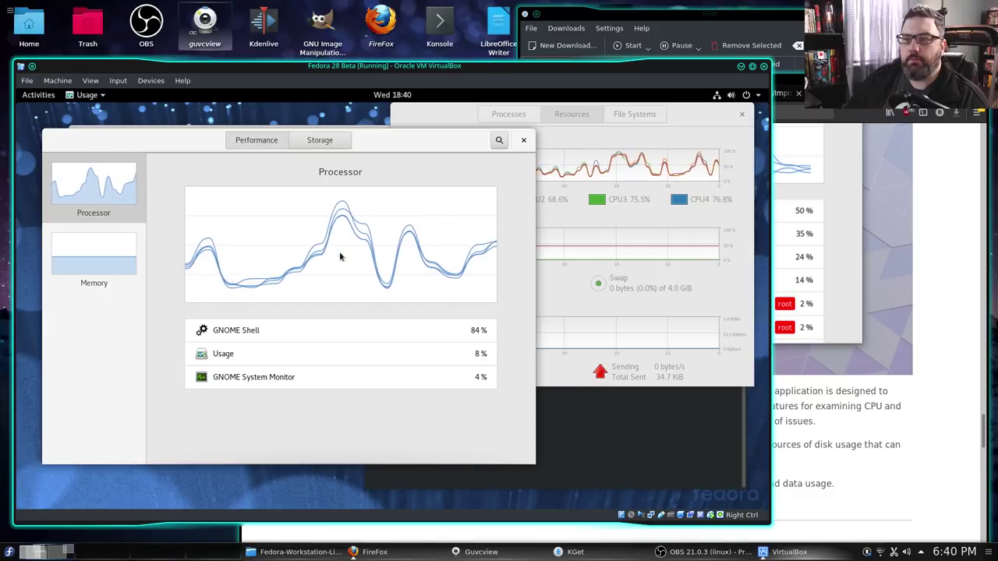
click(238, 355)
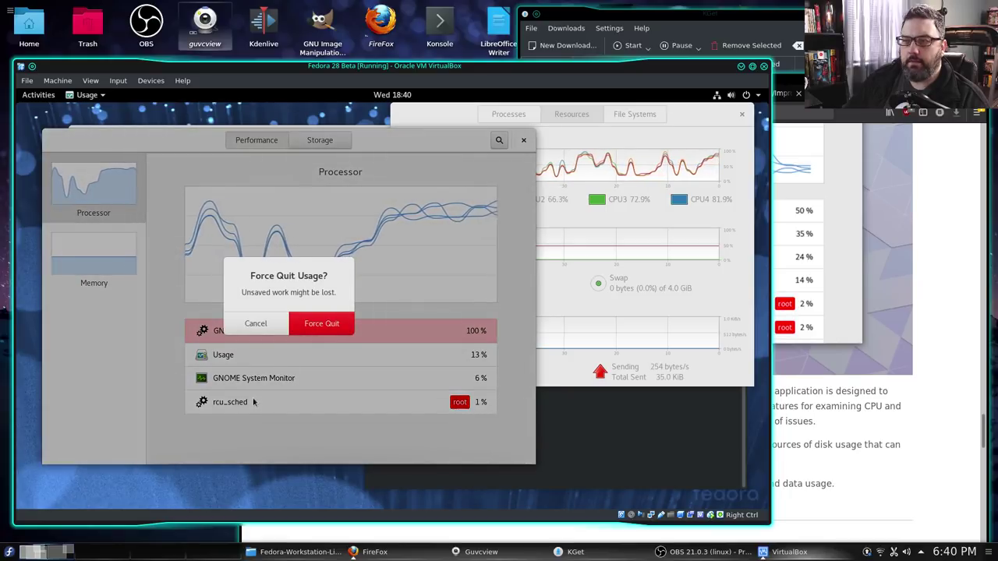
click(255, 327)
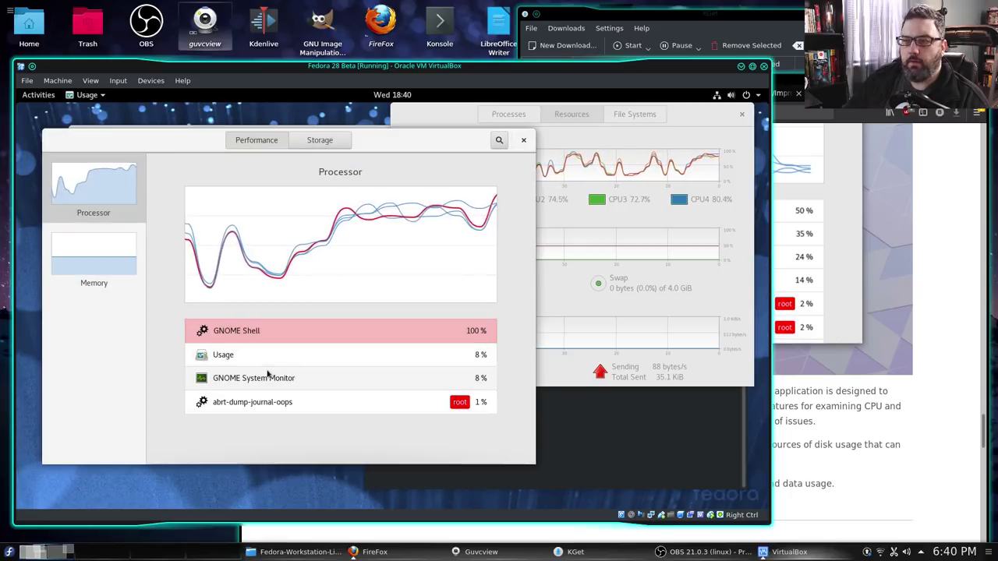
click(207, 357)
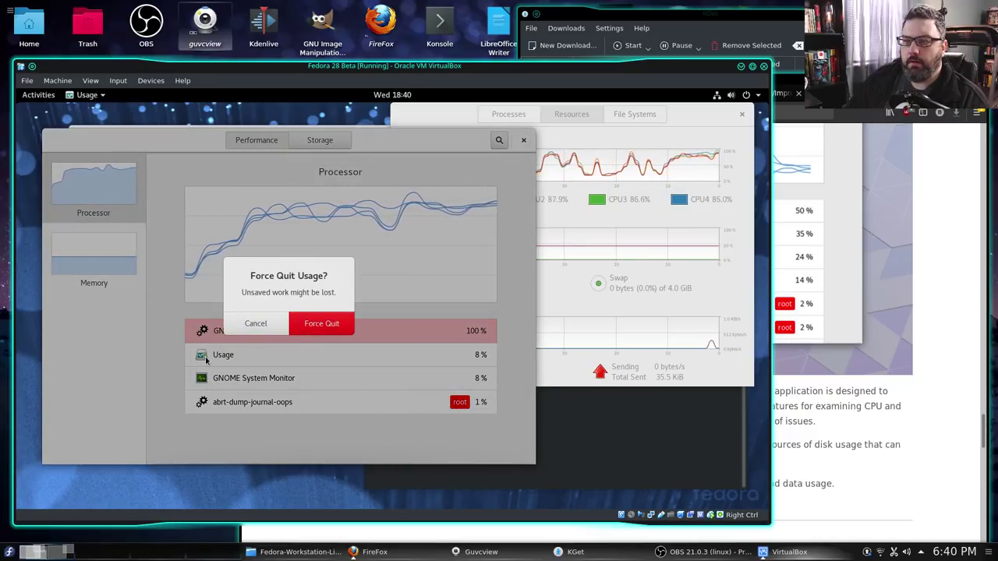
click(253, 324)
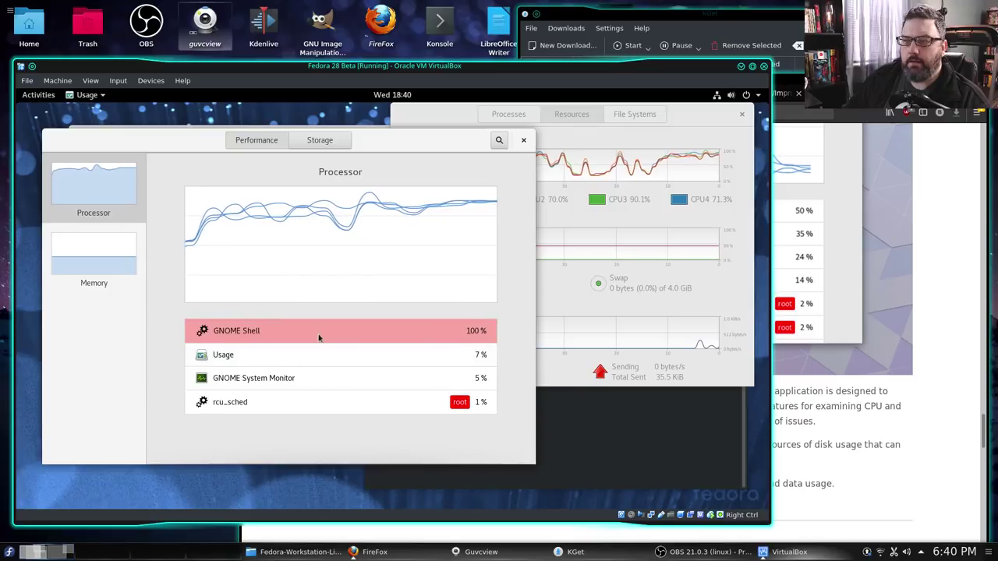
click(343, 356)
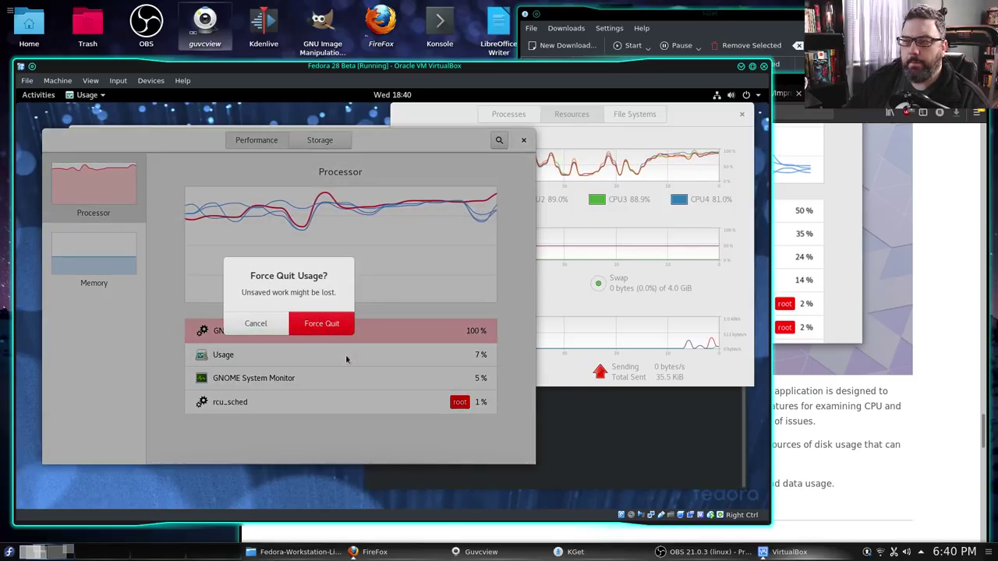
click(255, 324)
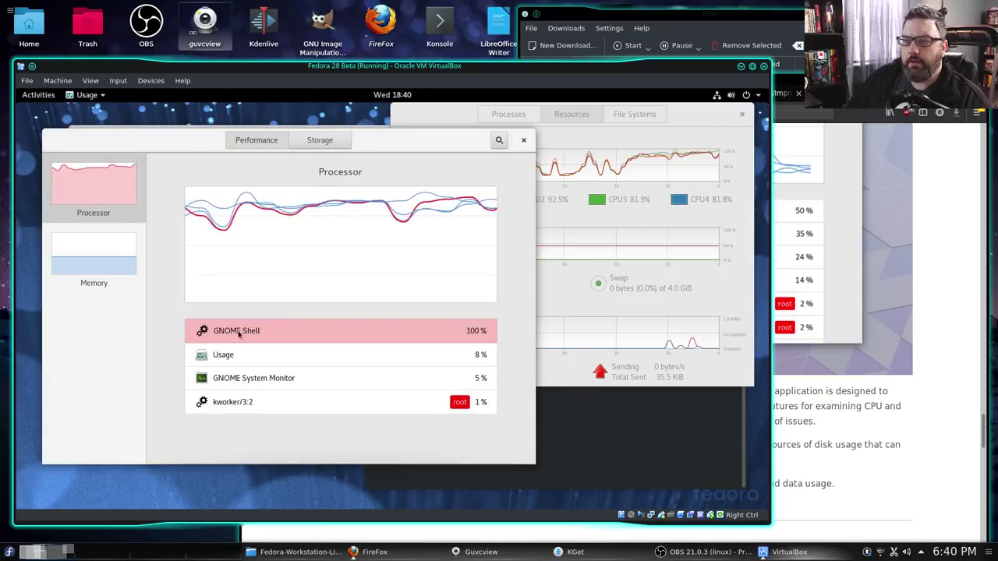
click(247, 402)
click(254, 325)
Compare the memory and processor performance views, checking the force-quit prompt for Usage once more without quitting it
click(83, 250)
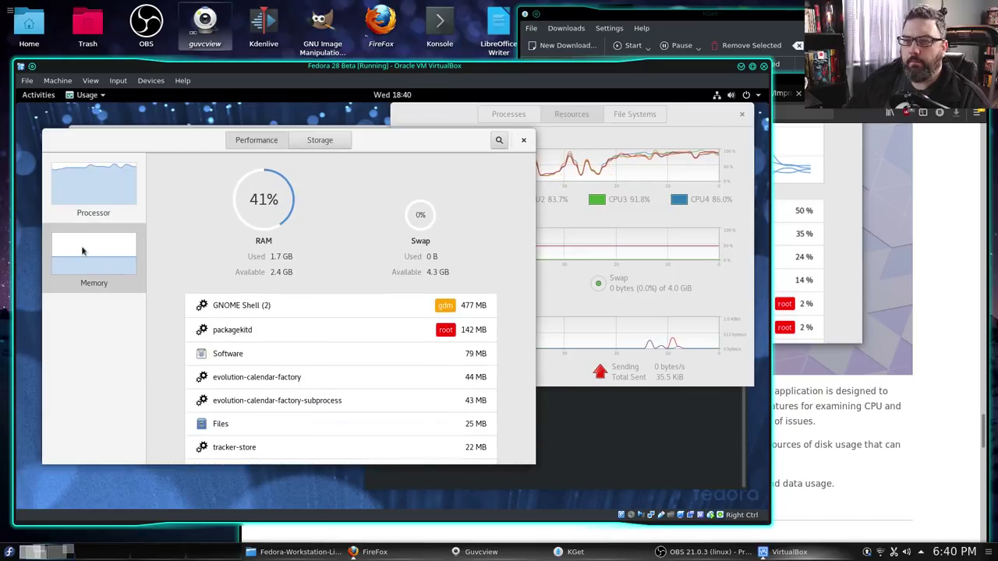
click(97, 195)
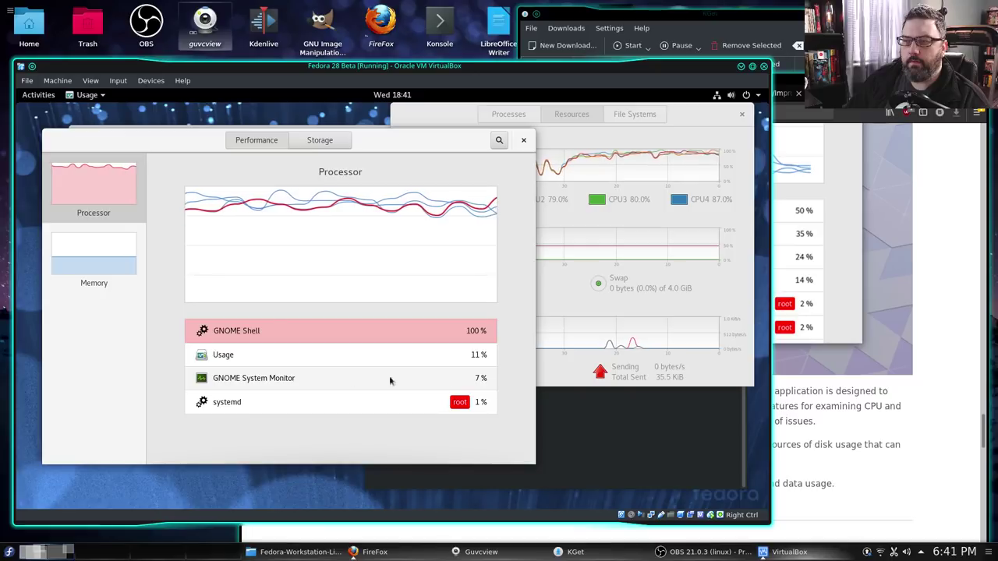
click(258, 359)
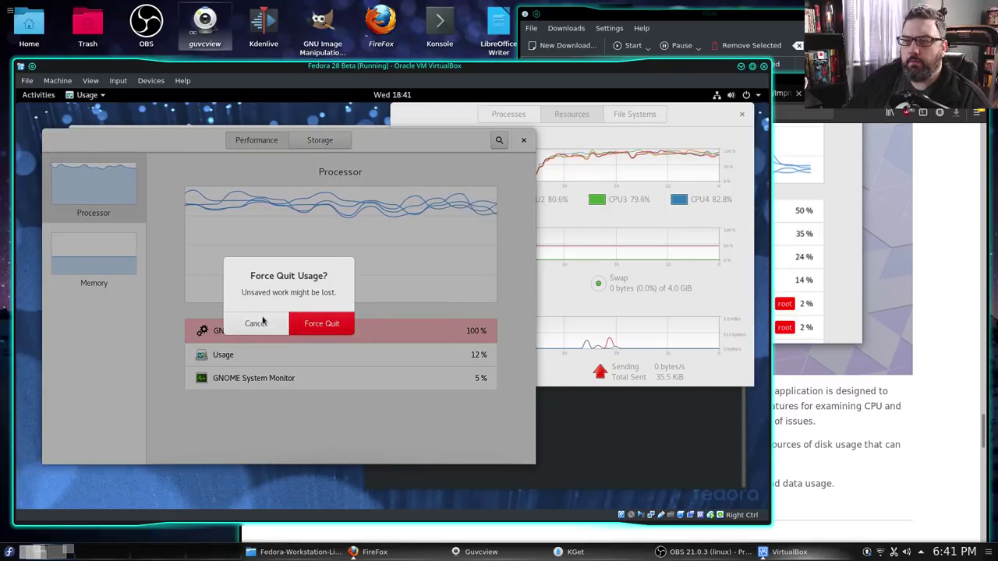
click(259, 321)
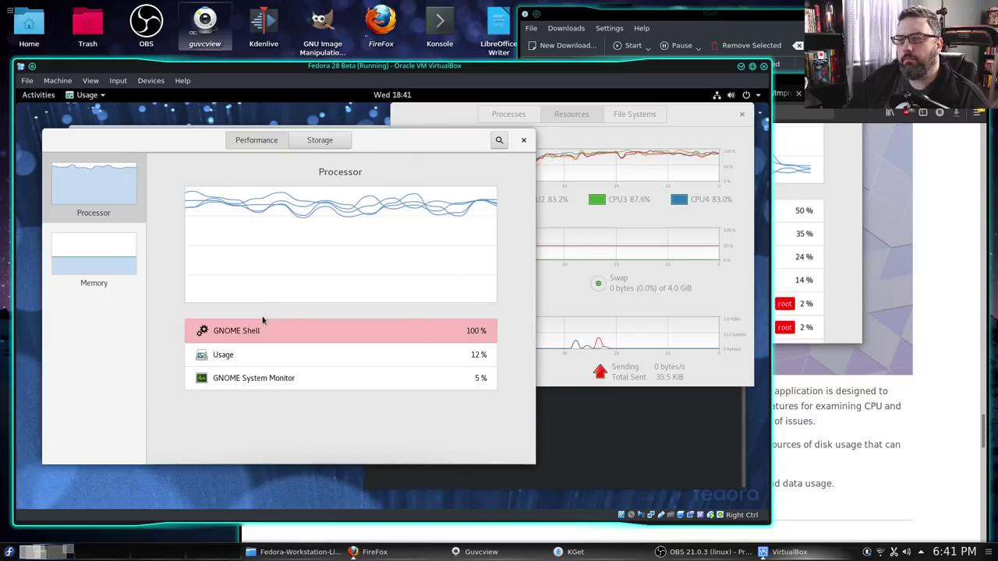
click(86, 244)
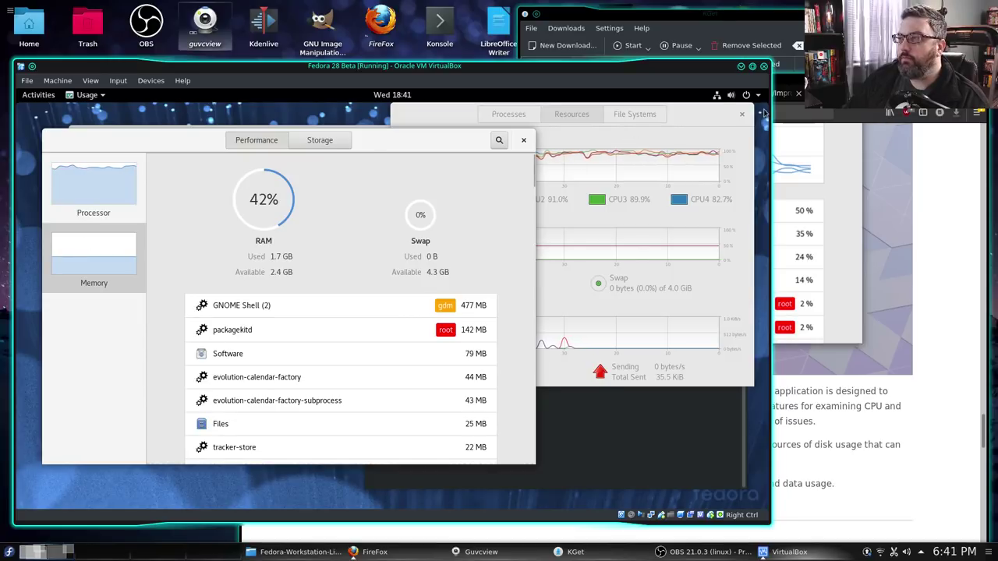
Compare the file systems list in System Monitor with the storage overview in Usage
click(431, 126)
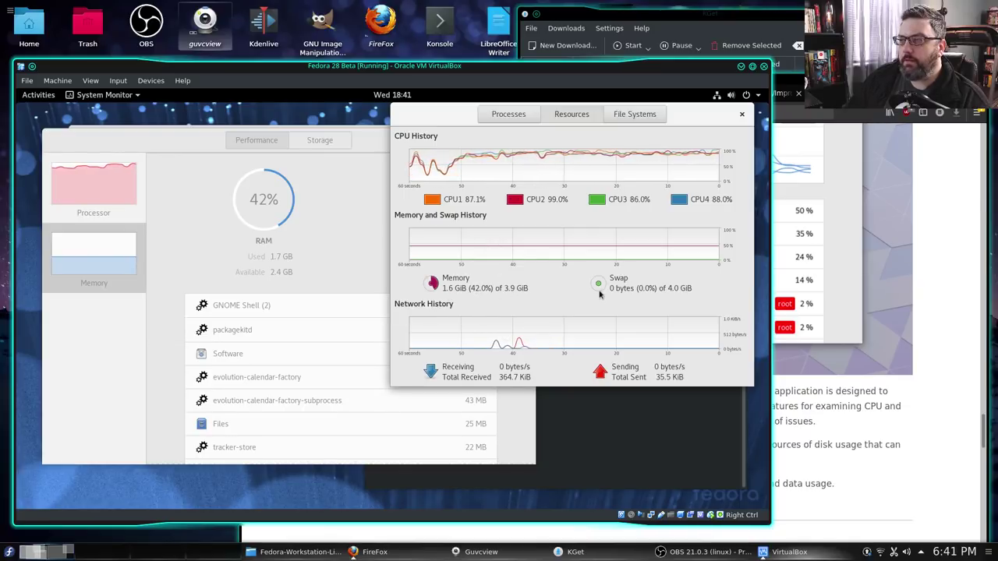
click(630, 116)
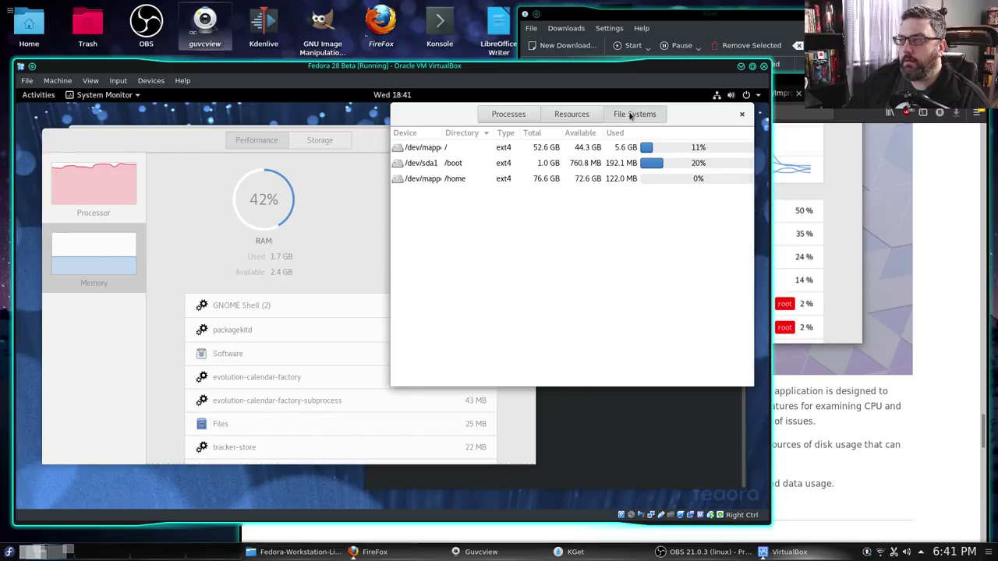
click(164, 147)
click(319, 139)
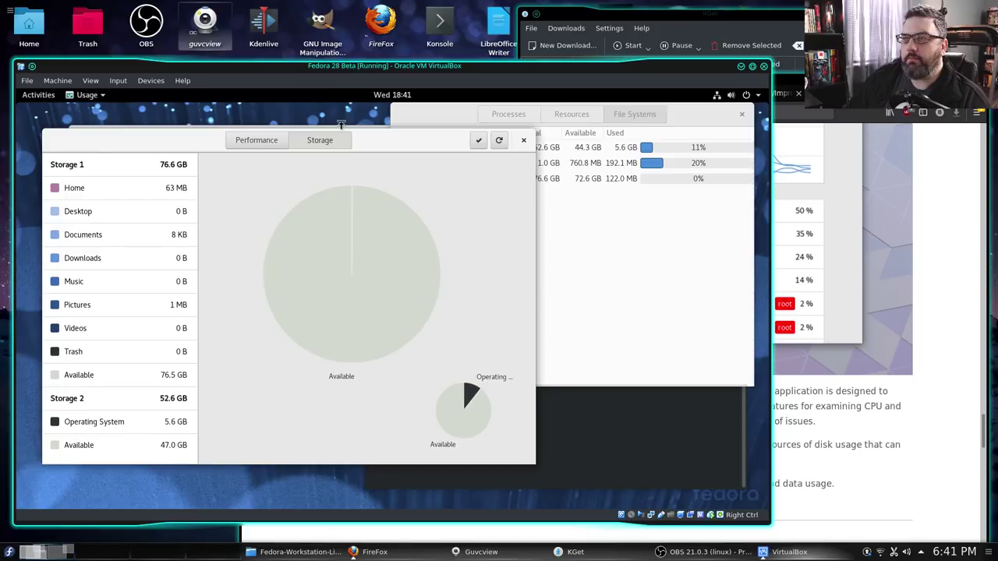
click(683, 120)
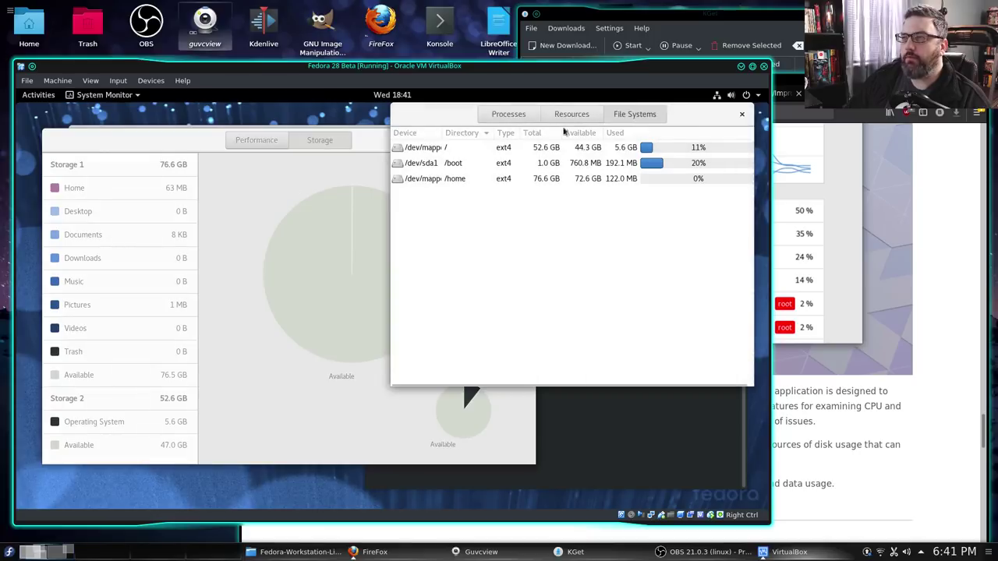
Compare the processor and memory performance views in Usage with the resource history graphs in System Monitor
click(133, 152)
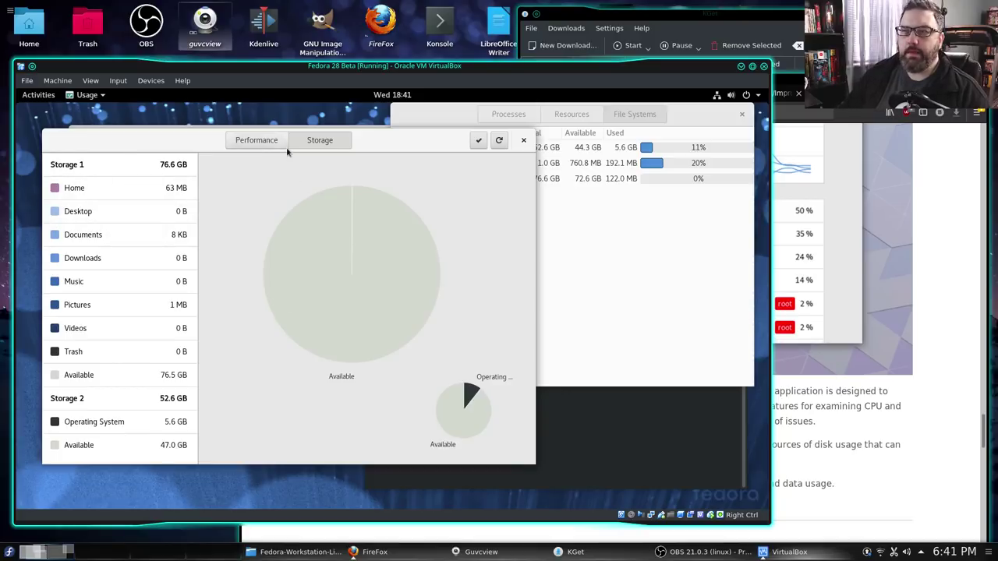
click(258, 142)
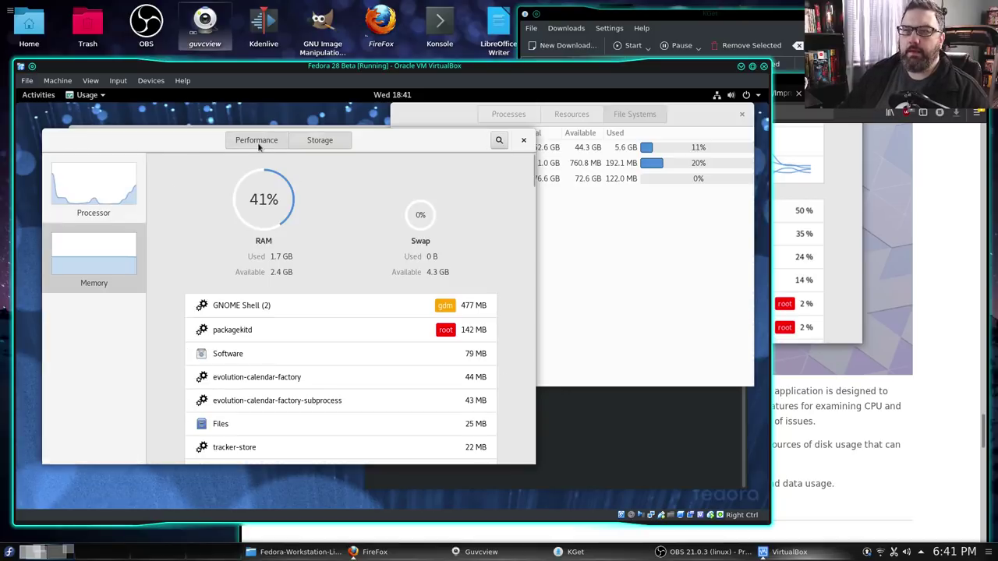
click(78, 199)
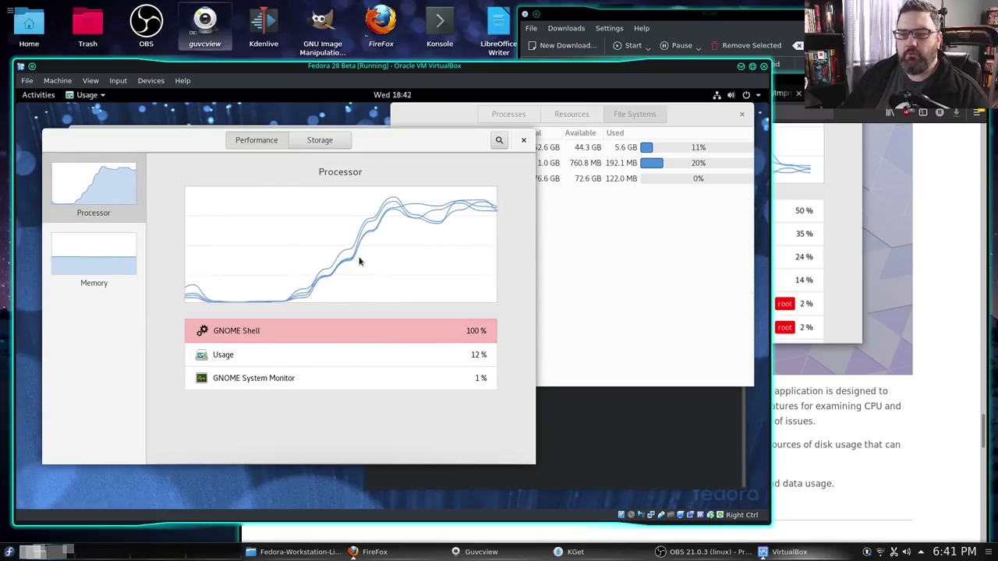
click(112, 243)
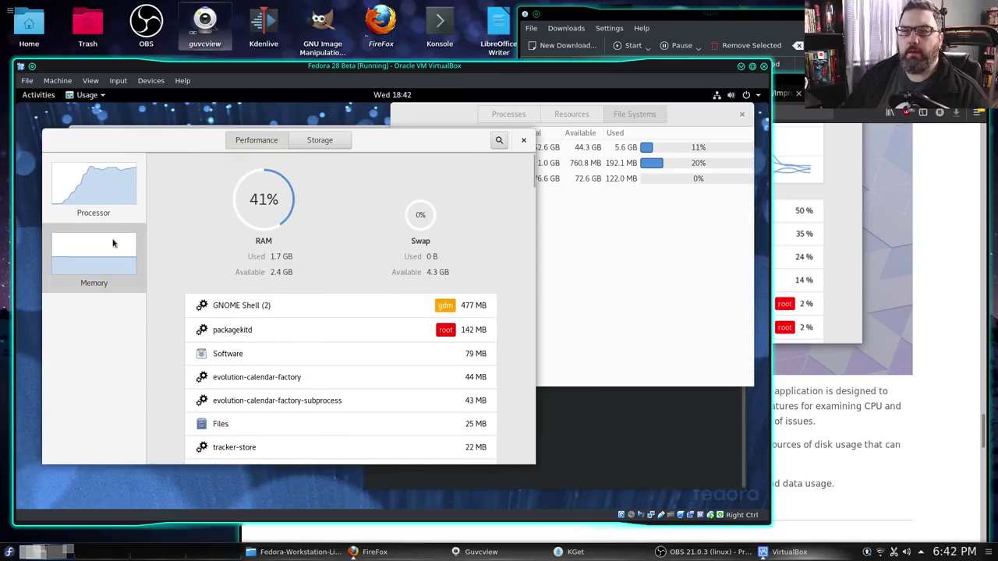
click(728, 274)
click(569, 114)
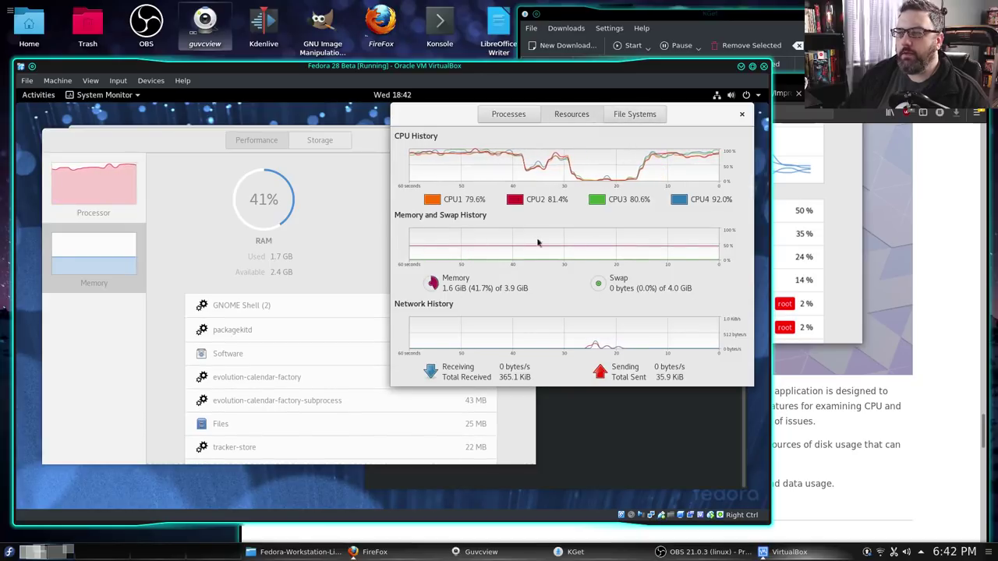
Return to Usage's storage overview and examine the contents of the Trash, Pictures and Music folders
click(194, 142)
click(308, 140)
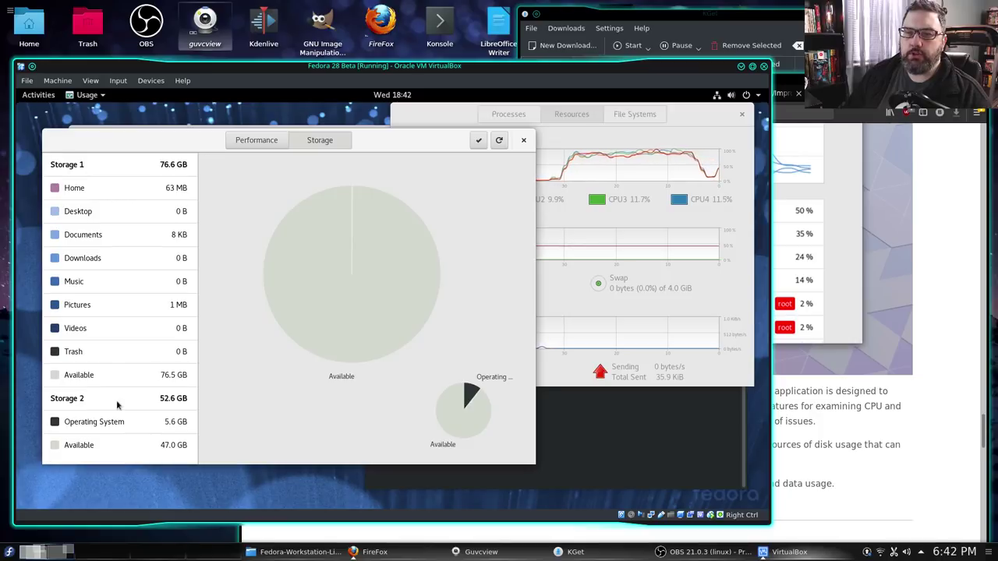
click(87, 360)
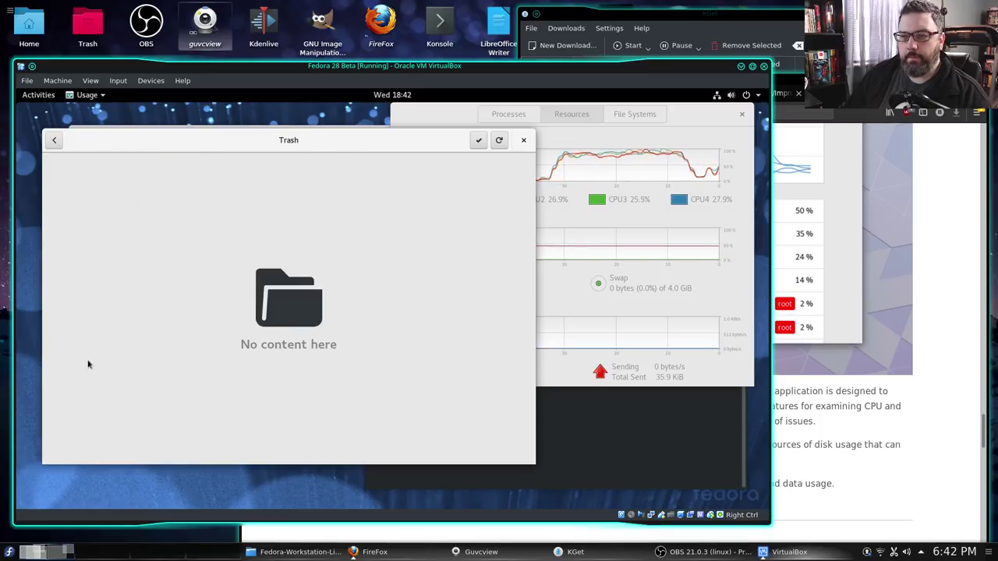
click(54, 139)
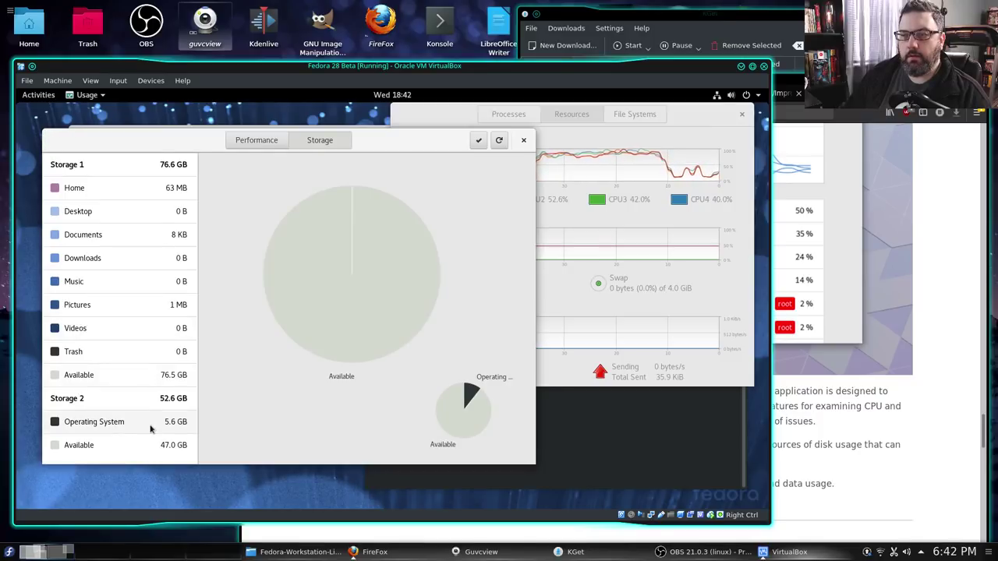
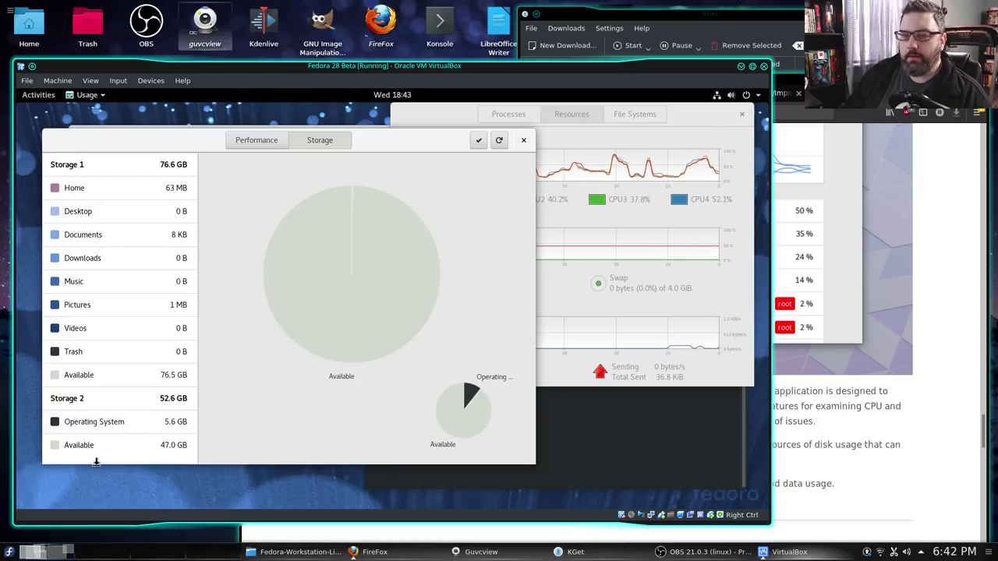
click(95, 308)
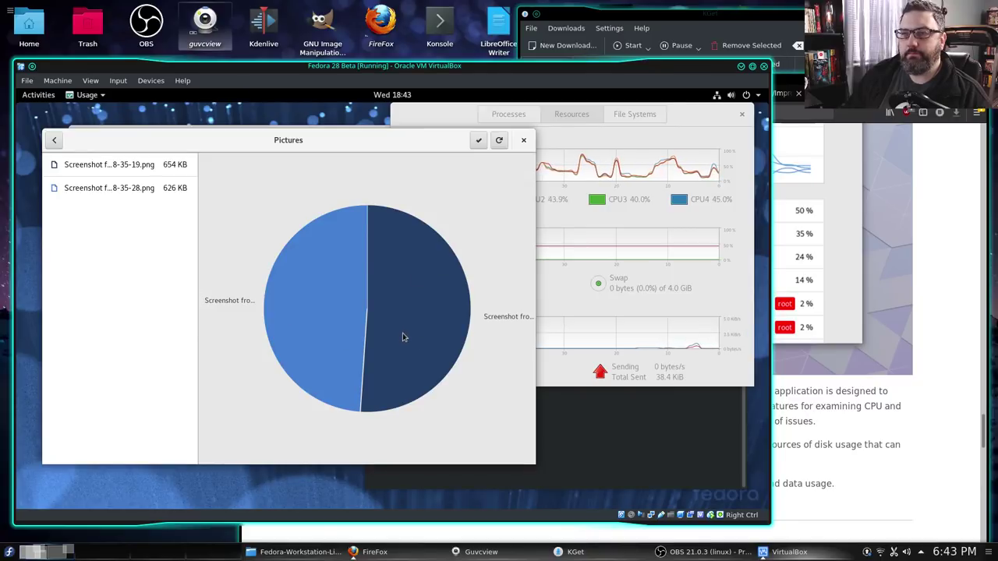
click(55, 141)
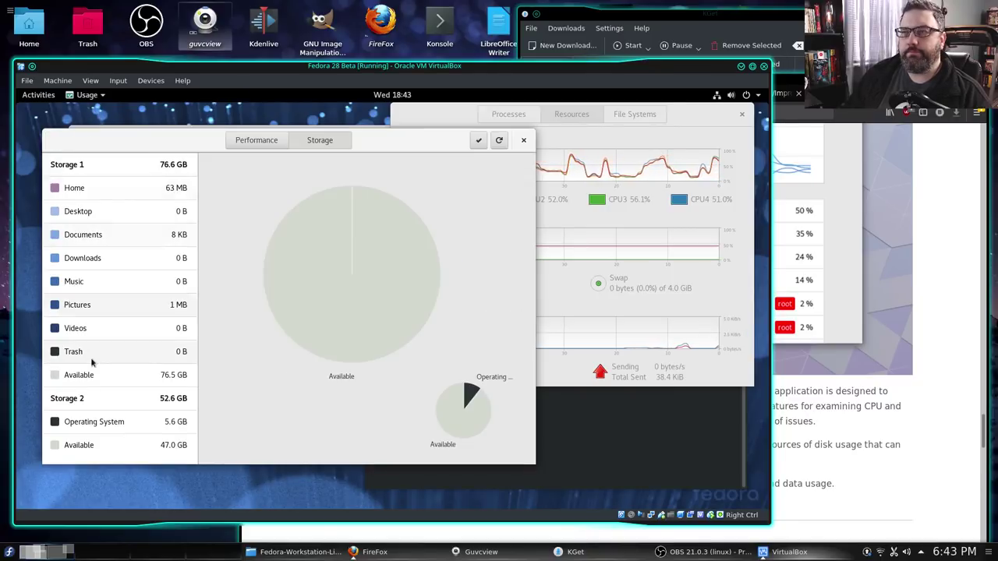
click(102, 279)
click(53, 143)
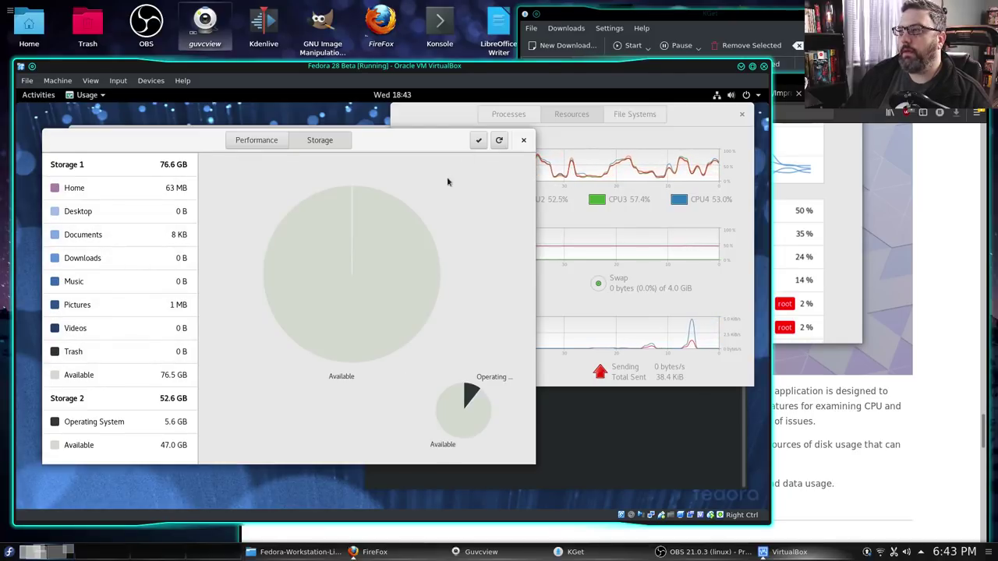
Close Usage and review the Media and Entertainment Features section of the GNOME 3.28 release notes in Firefox
click(525, 139)
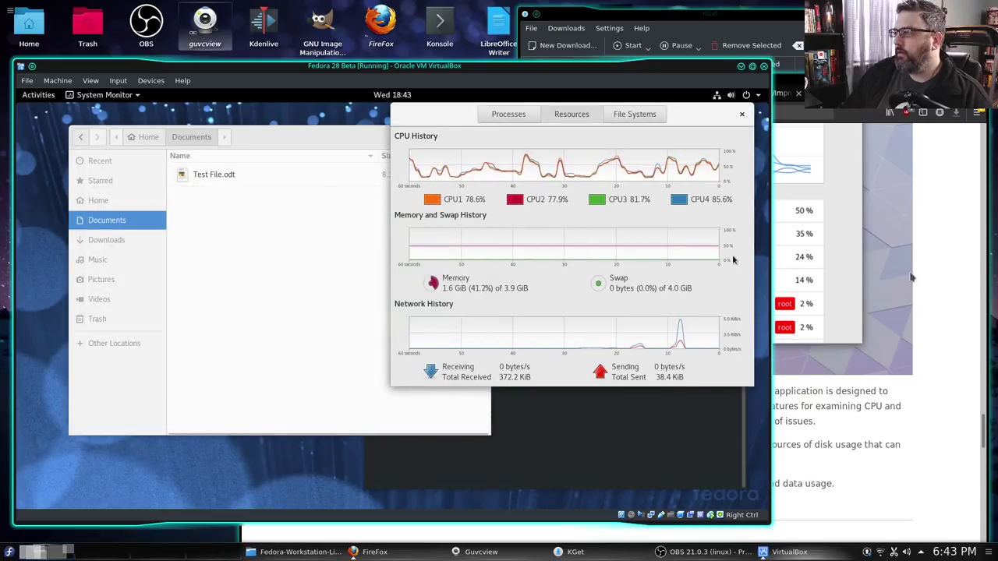
click(961, 343)
scroll(961, 343, up, 8)
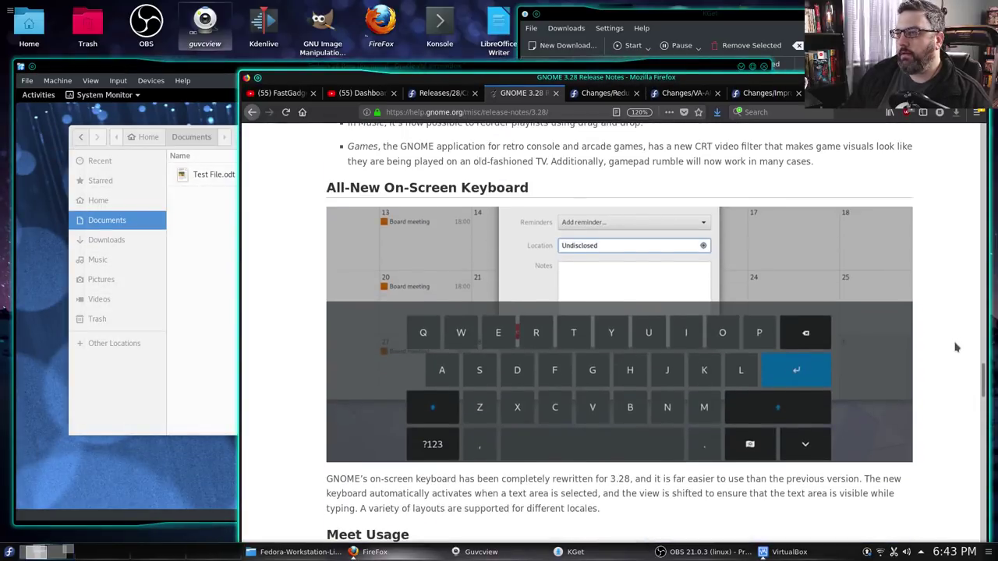
scroll(957, 347, up, 10)
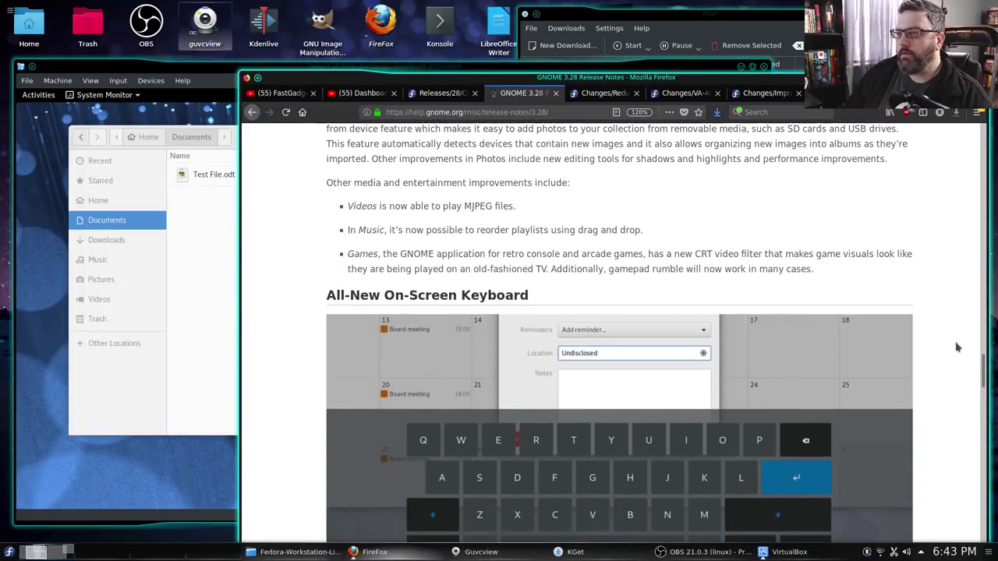
scroll(957, 347, up, 3)
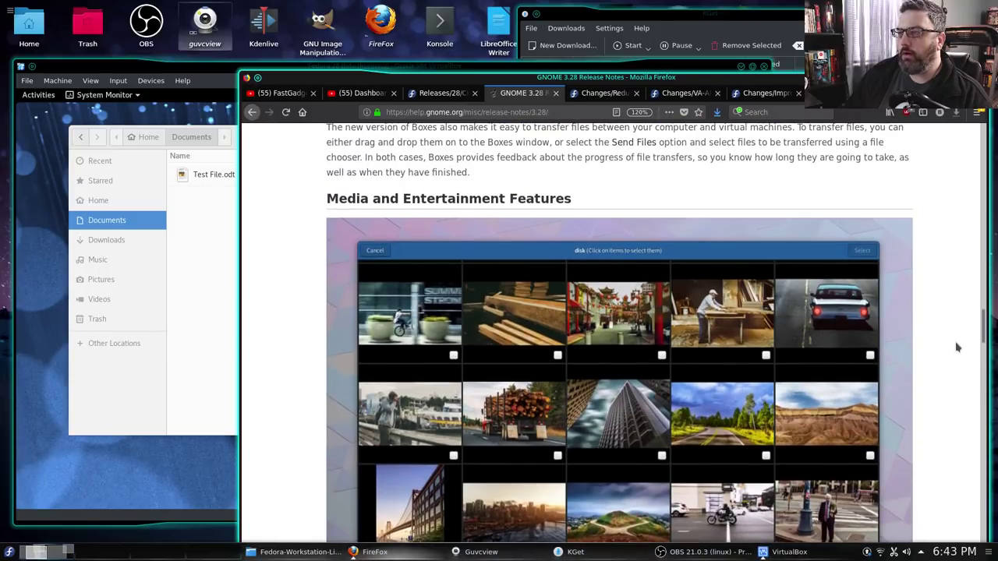
scroll(959, 346, down, 2)
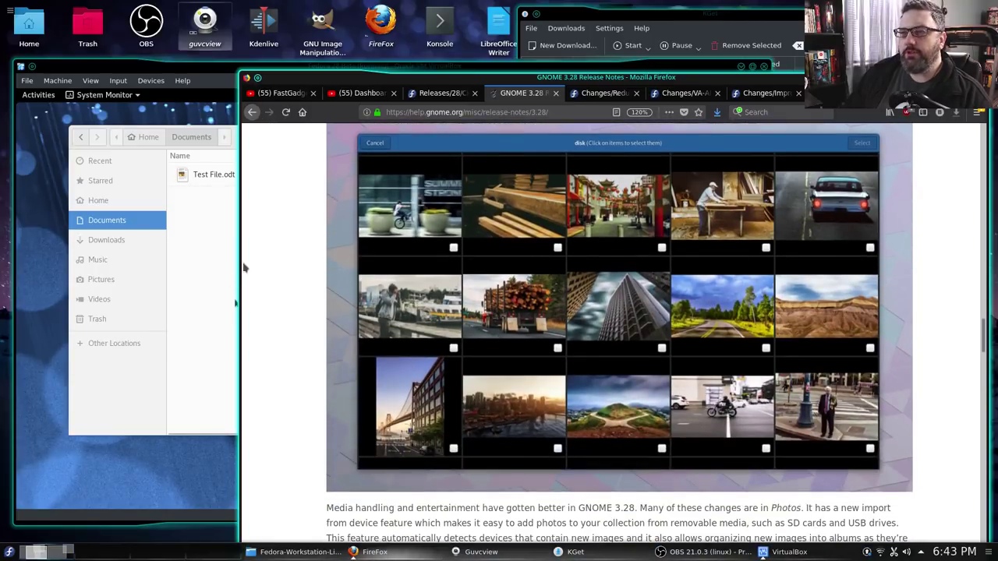
Return to the Fedora virtual machine, search its applications for "photo" and launch Photos
click(224, 245)
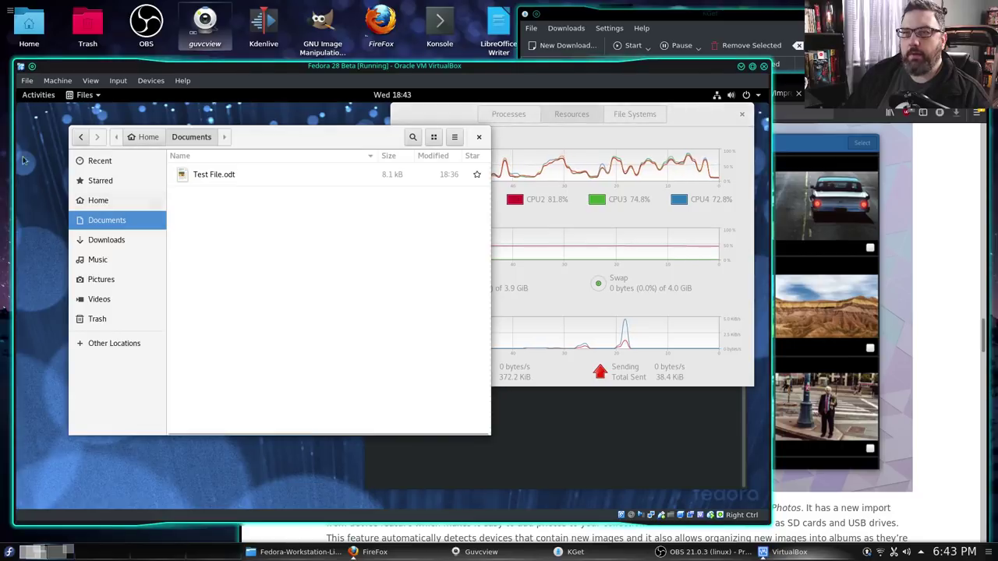
click(43, 95)
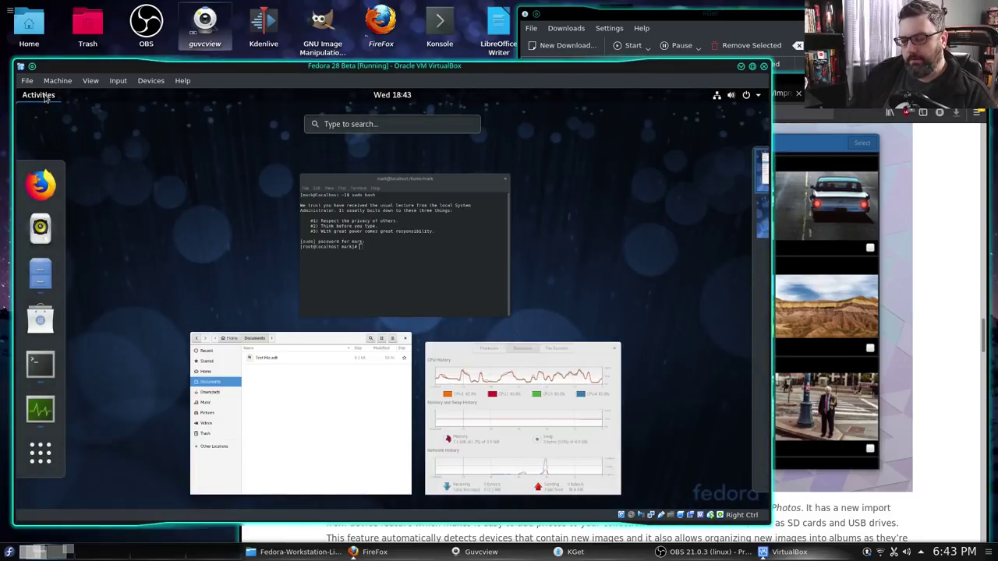
text(photo)
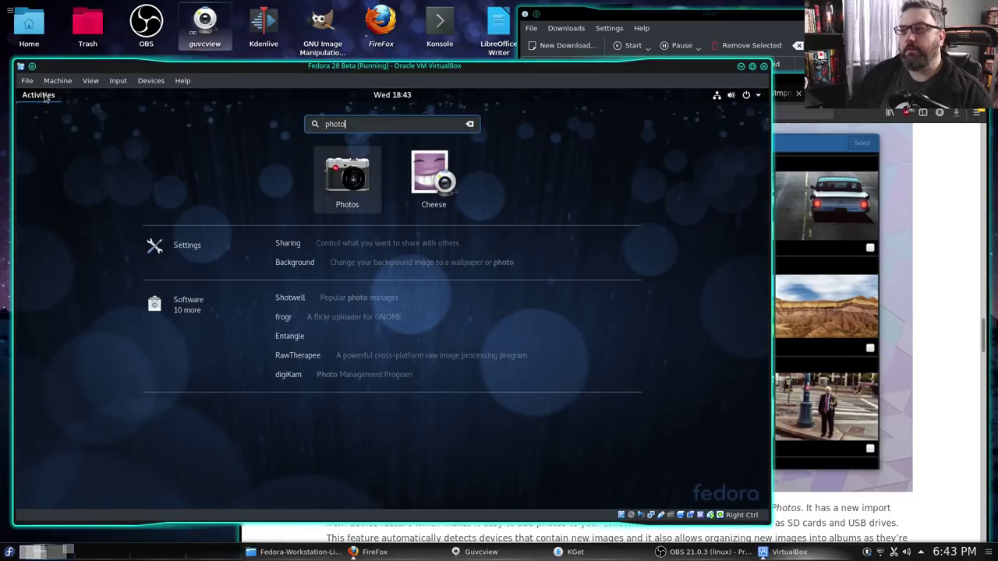
click(329, 176)
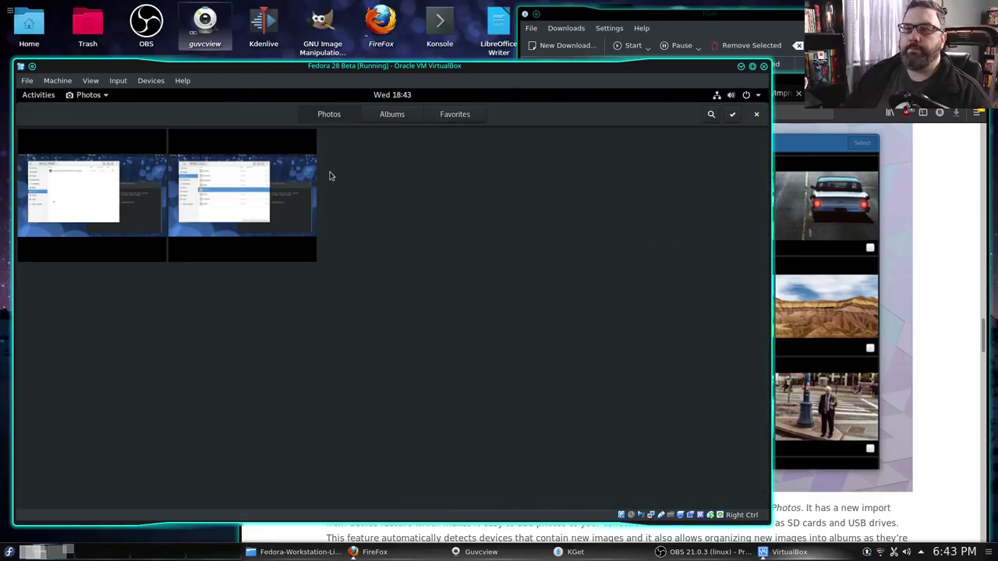
click(98, 214)
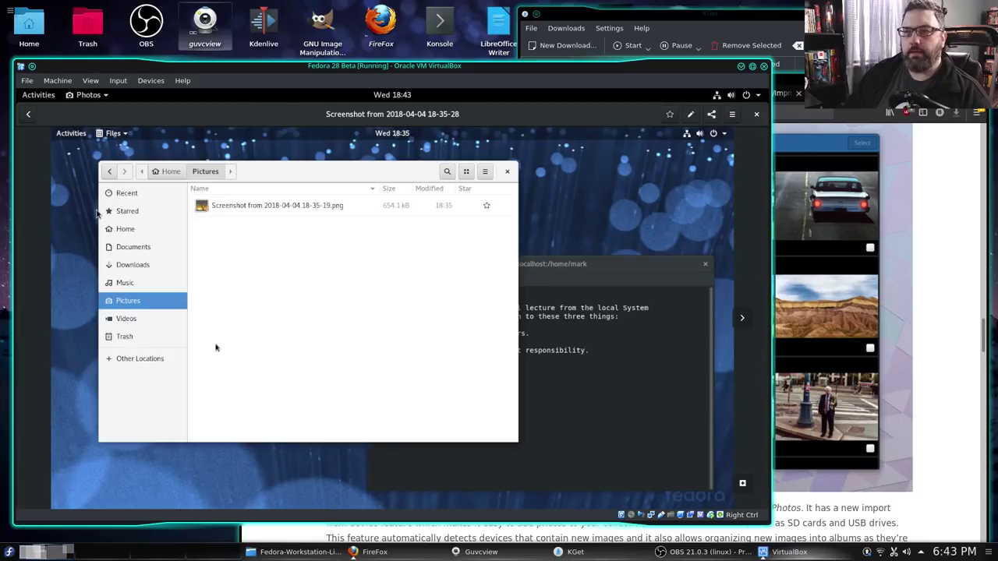
click(670, 116)
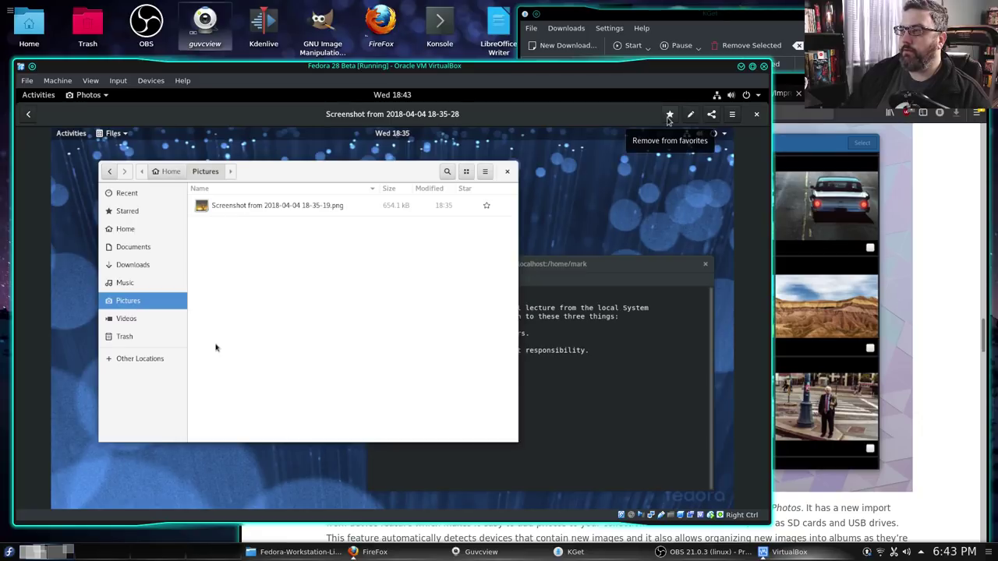
click(668, 117)
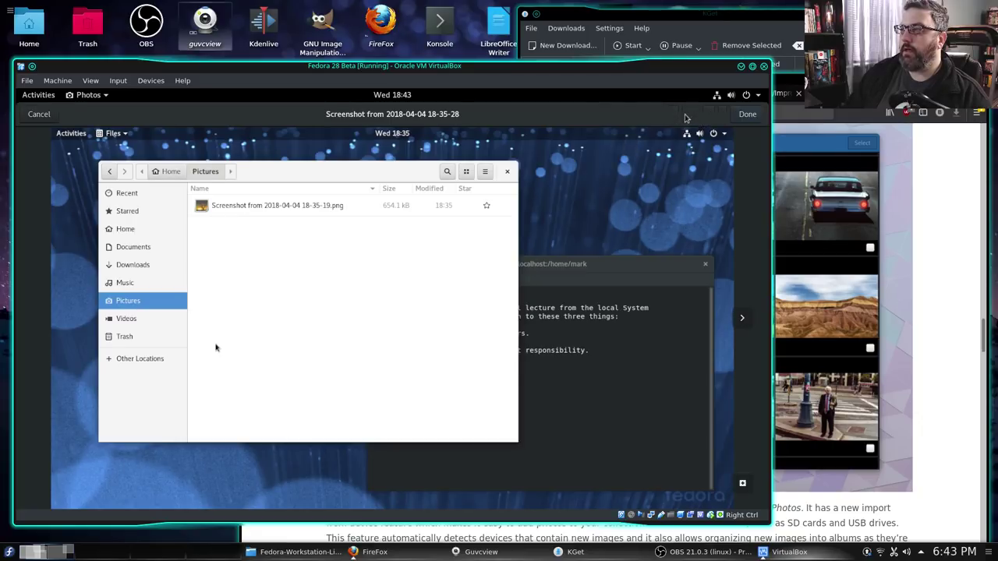
Examine the editing tools and the sharing options for the opened screenshot, dismissing both without applying anything
click(688, 116)
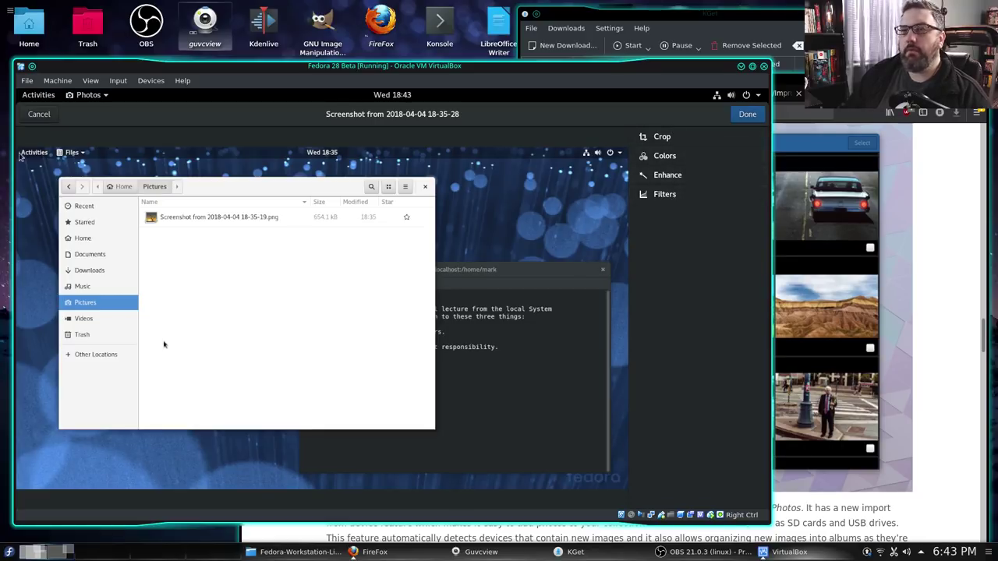
click(43, 115)
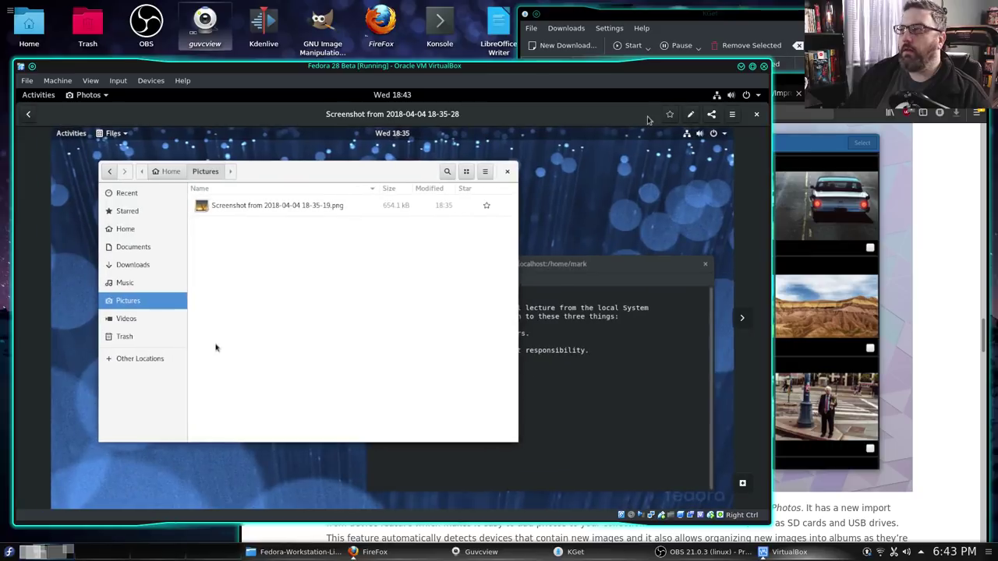
click(712, 115)
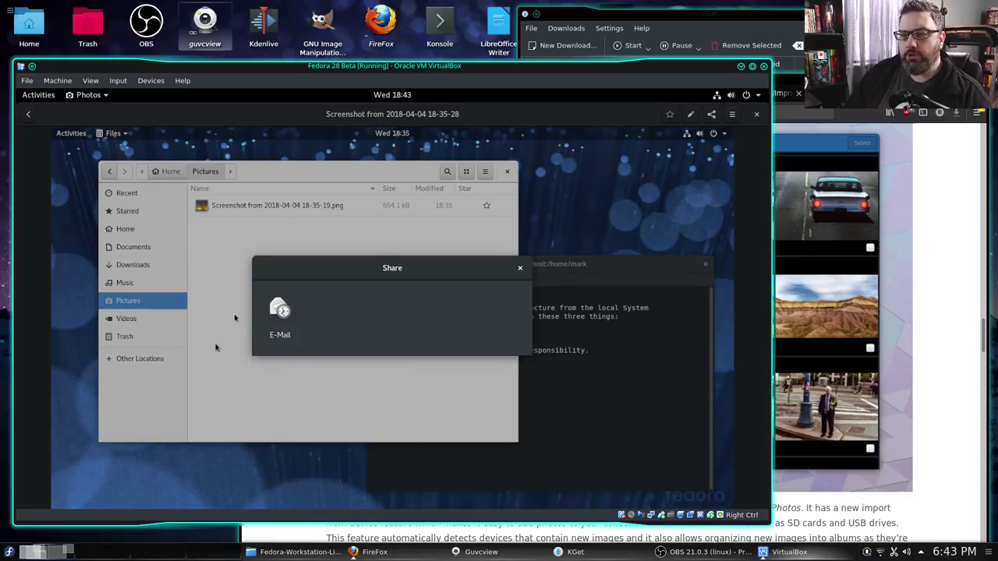
click(520, 269)
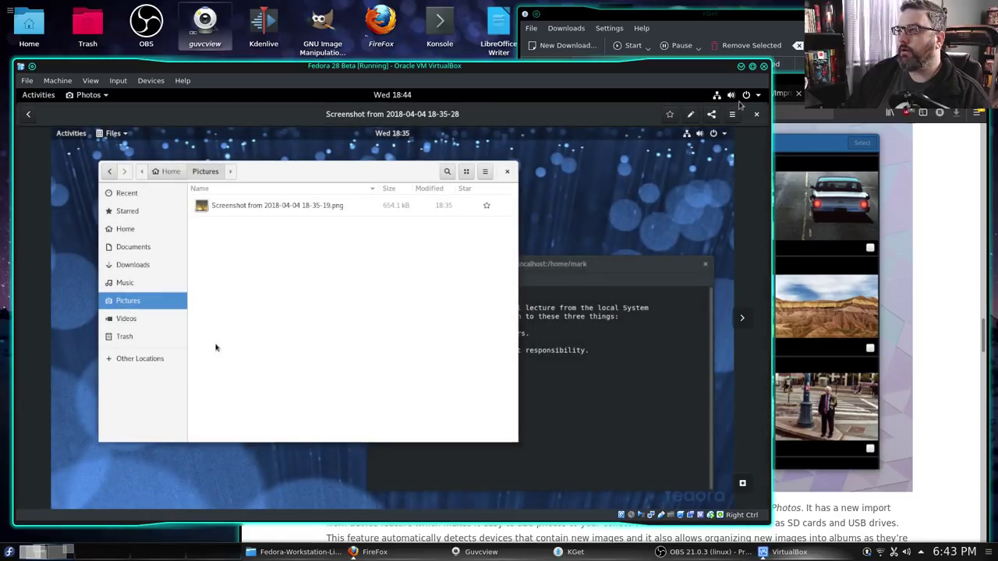
Export the screenshot at full size to the folder 4 April 2018, open the exported copy in Image Viewer and close Photos
click(732, 117)
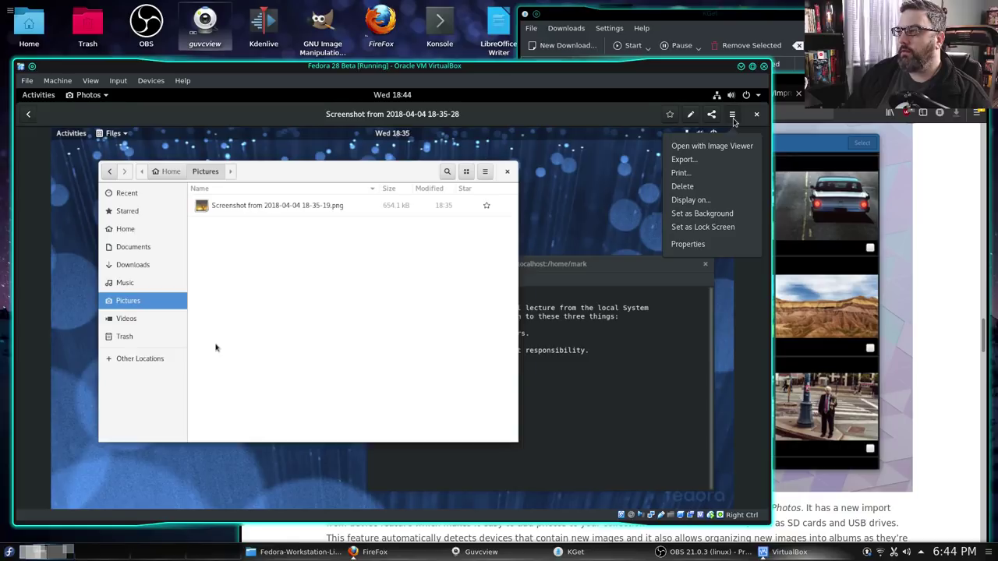
click(684, 159)
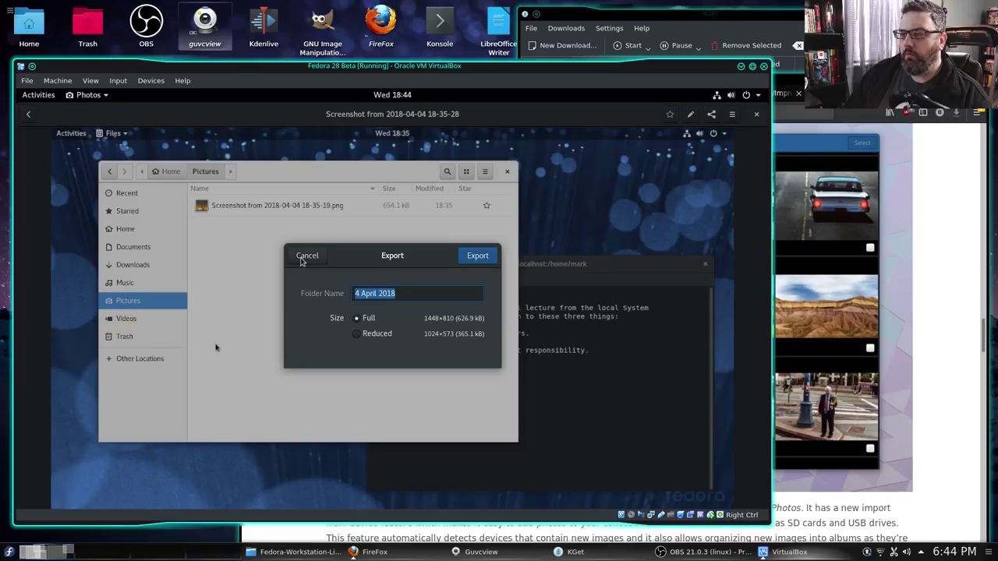
click(478, 257)
click(433, 140)
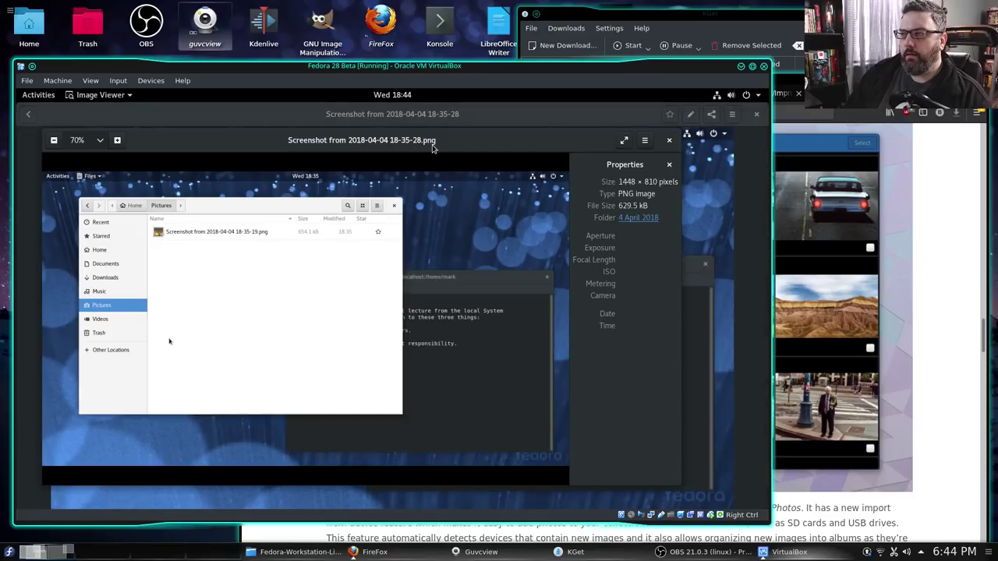
click(756, 116)
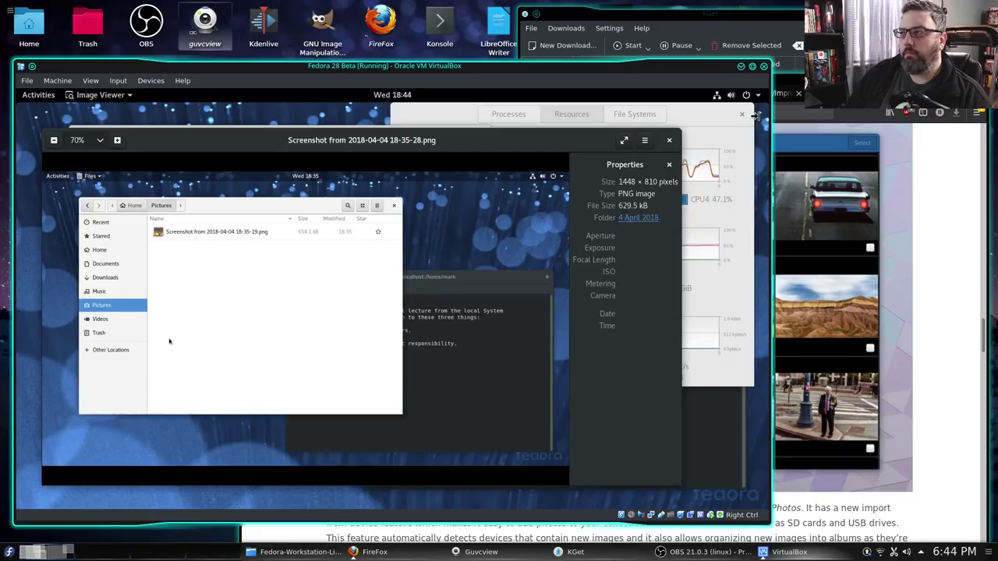
click(33, 25)
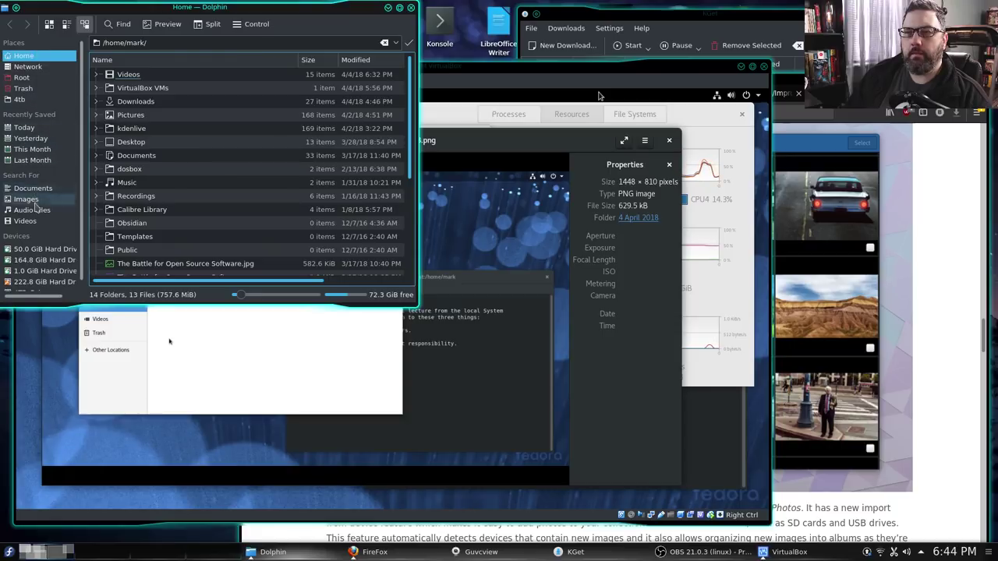
click(135, 115)
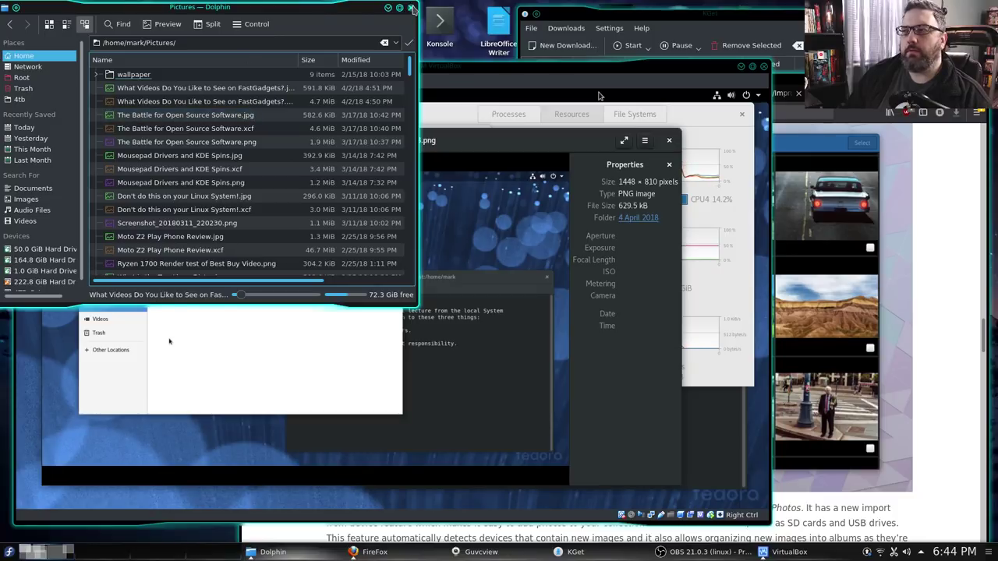
click(411, 7)
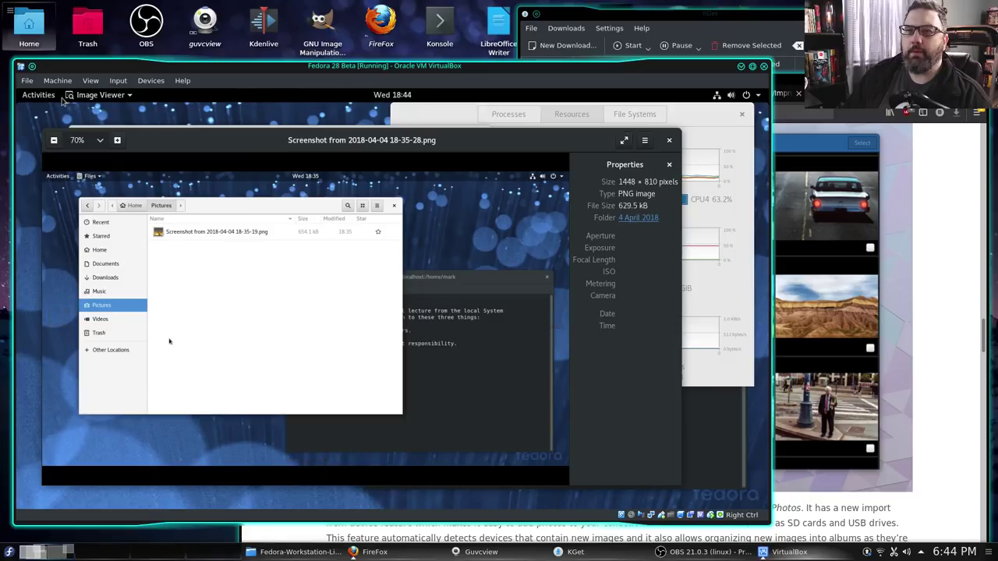
Bring up Files in the virtual machine and find the exported screenshot in Pictures under Exports, 4 April 2018
click(35, 97)
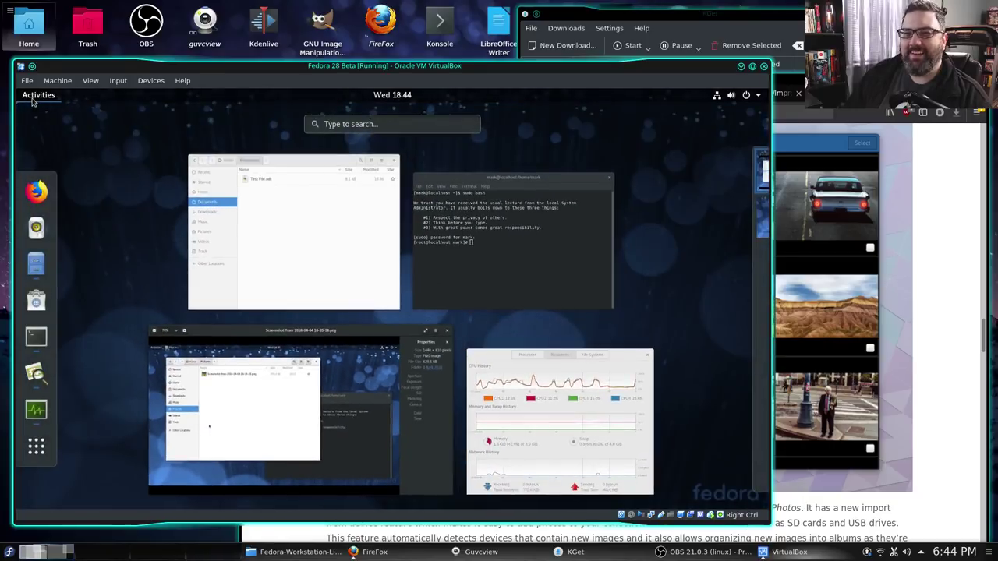
click(35, 273)
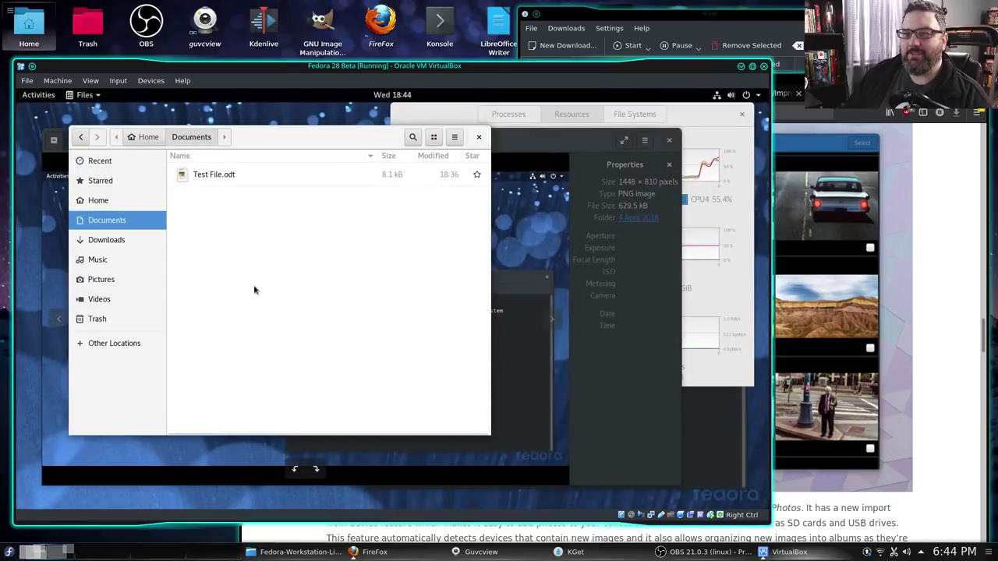
click(100, 280)
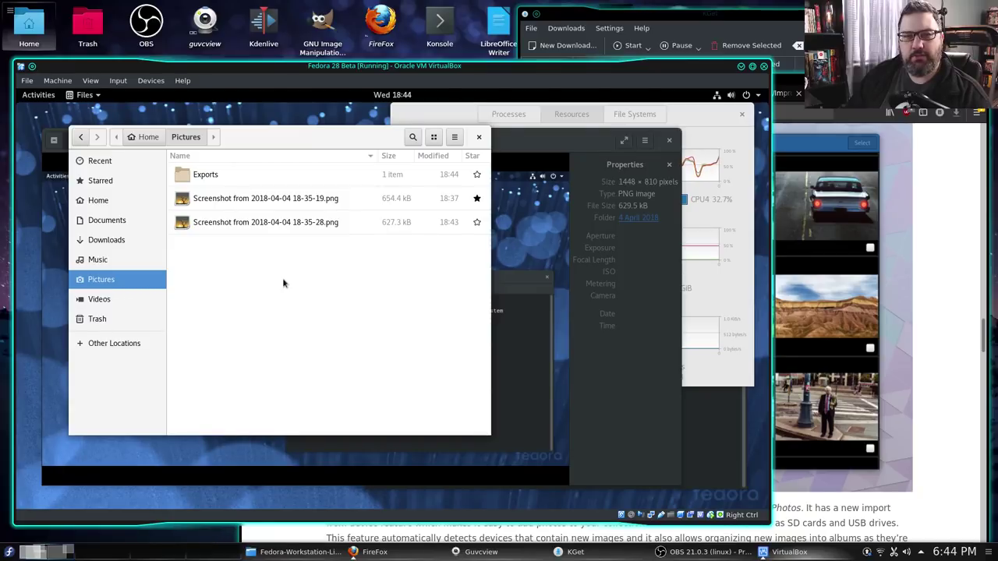
double_click(218, 175)
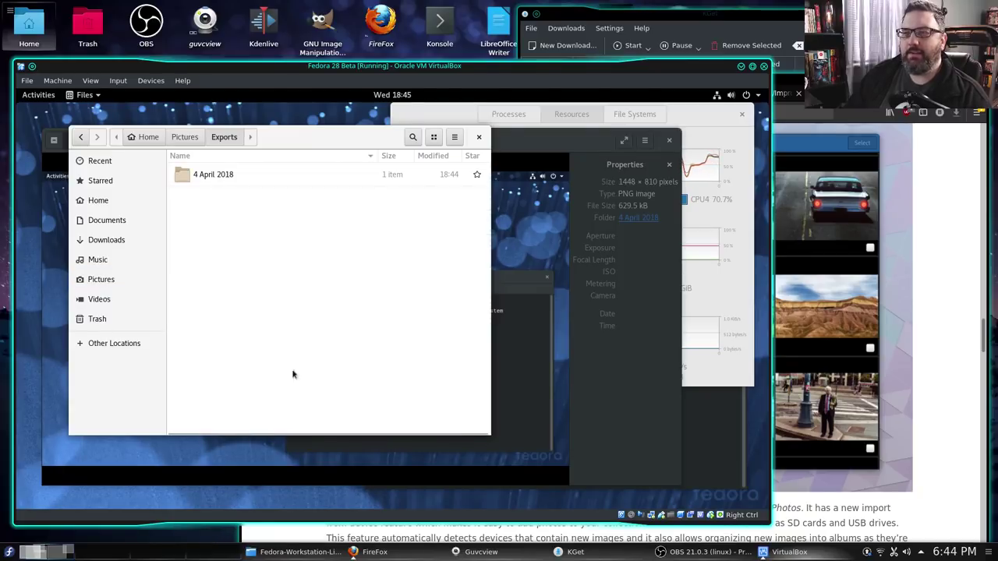
double_click(208, 176)
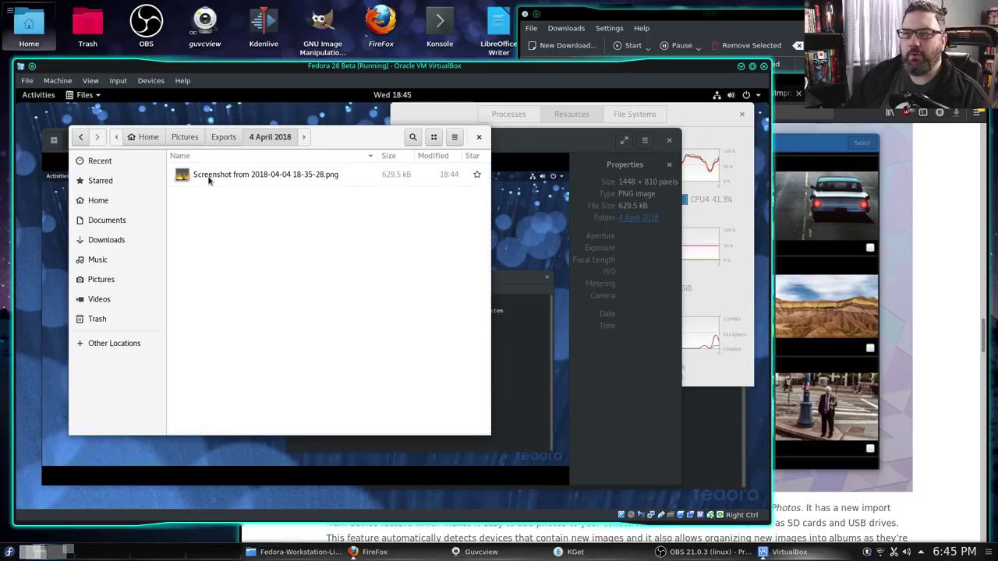
click(204, 180)
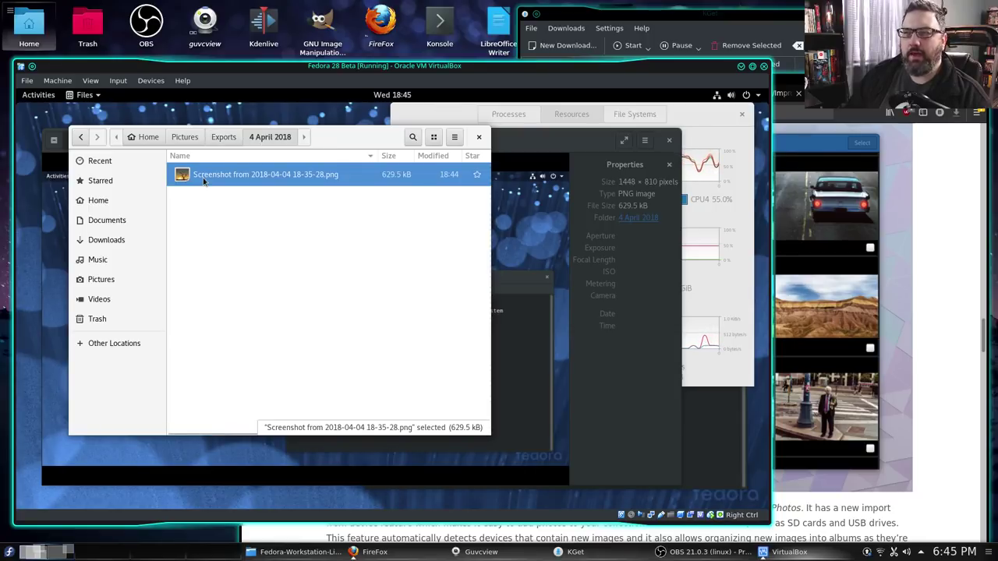
Go back to the Pictures folder in Files and review the Documents and Starred locations
click(82, 137)
click(81, 137)
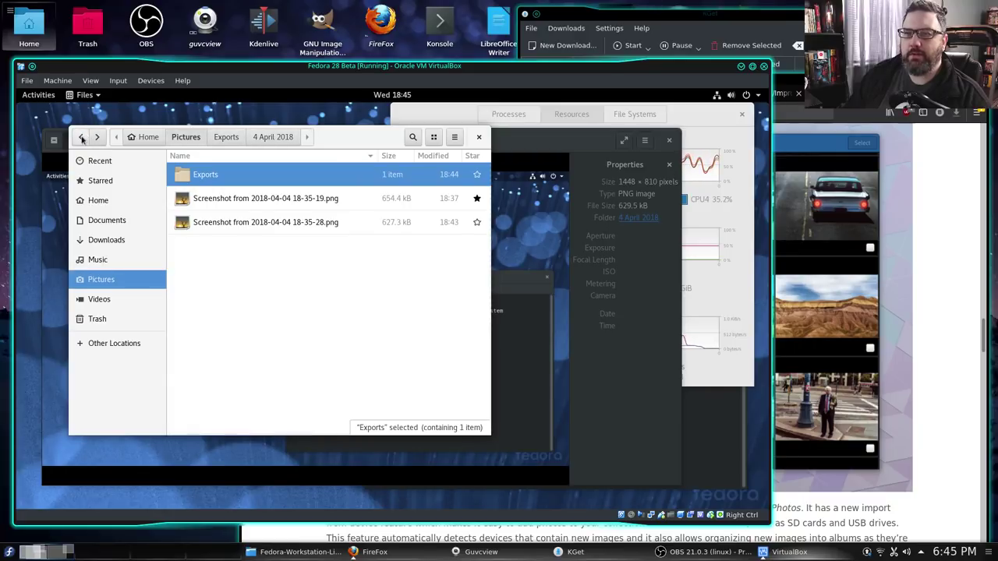
click(107, 220)
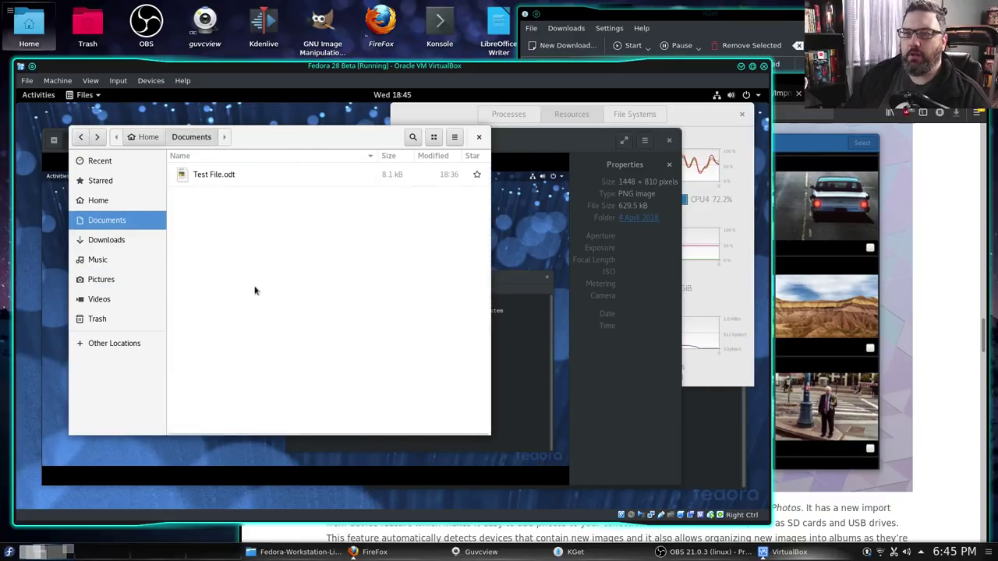
click(82, 138)
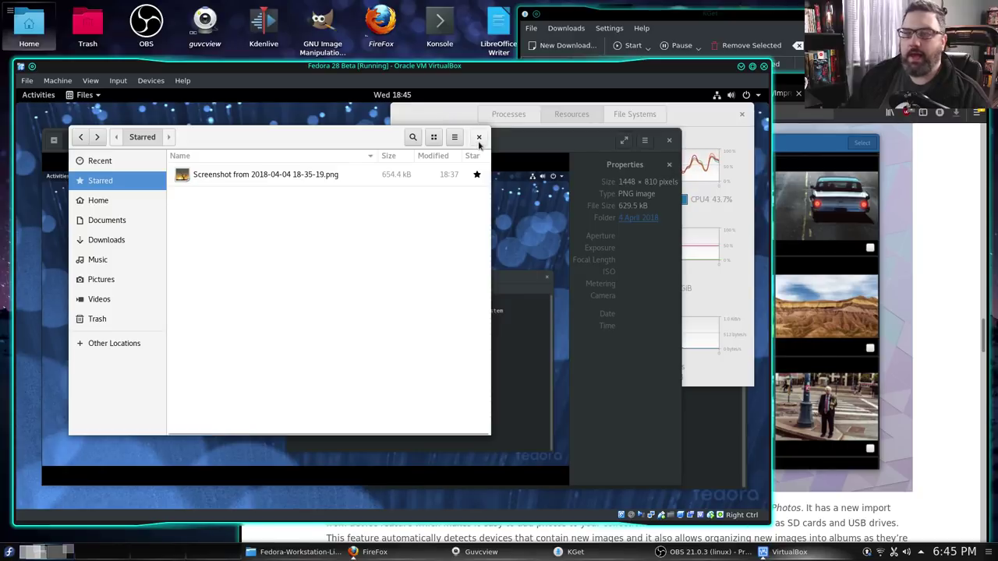
Close the Files and Image Viewer windows and bring the Terminal window to the front
click(479, 138)
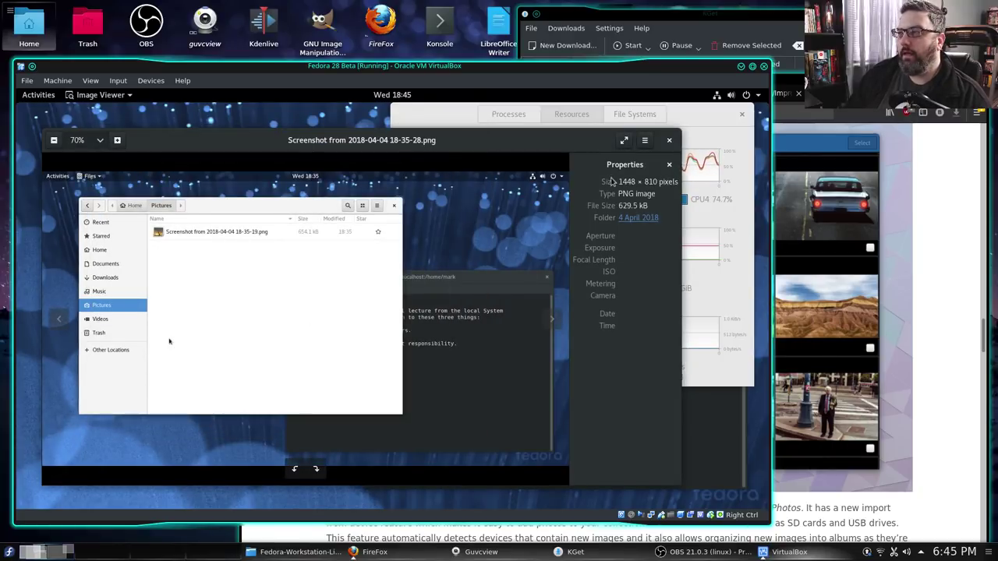
click(670, 141)
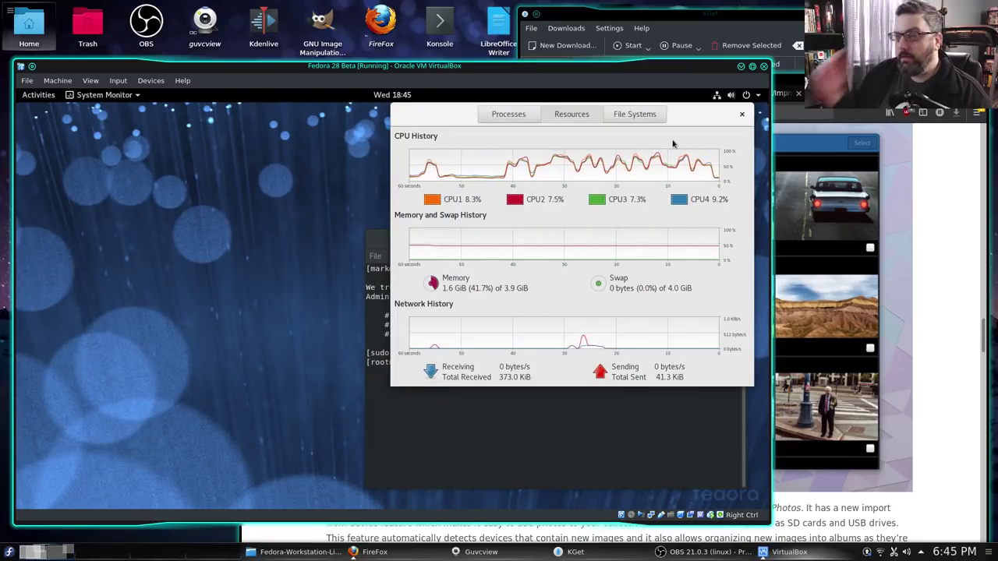
click(424, 463)
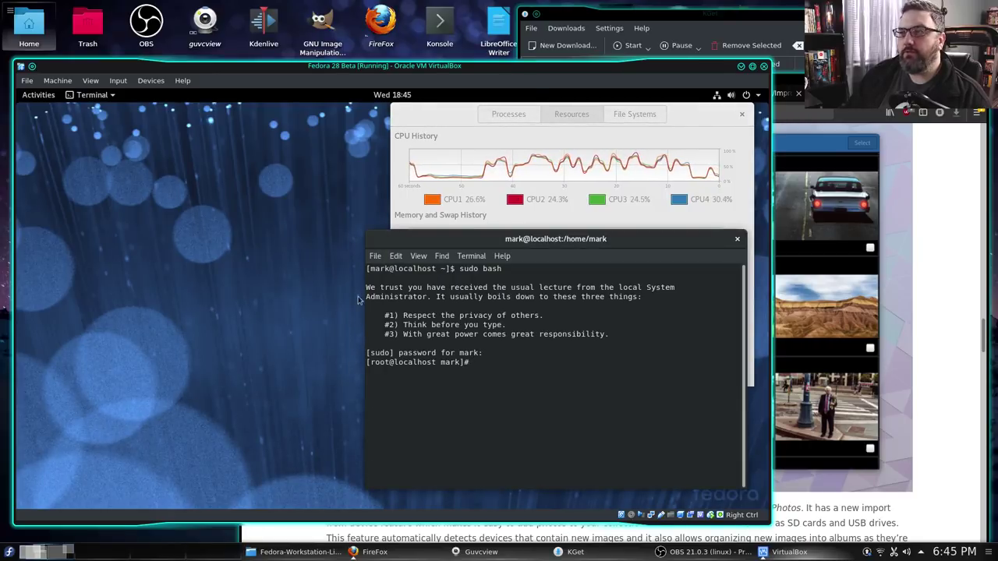
Bring System Monitor to the front and add it to the dash favorites
click(699, 113)
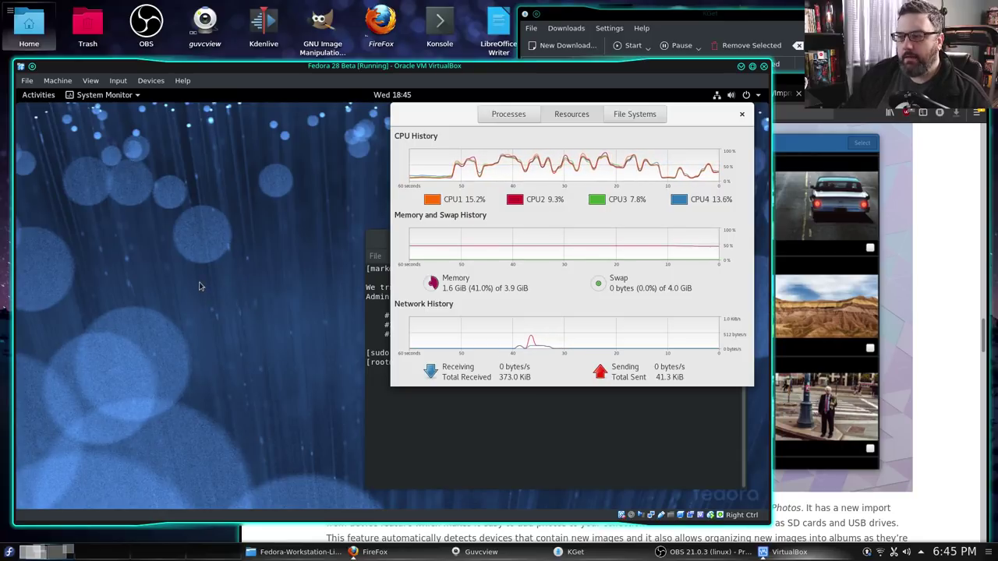
click(36, 96)
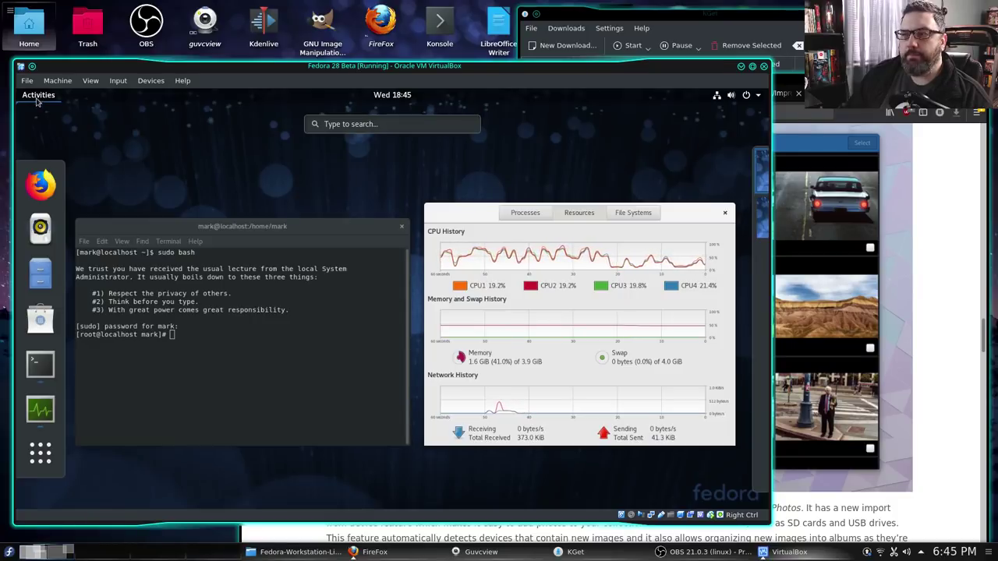
right_click(43, 409)
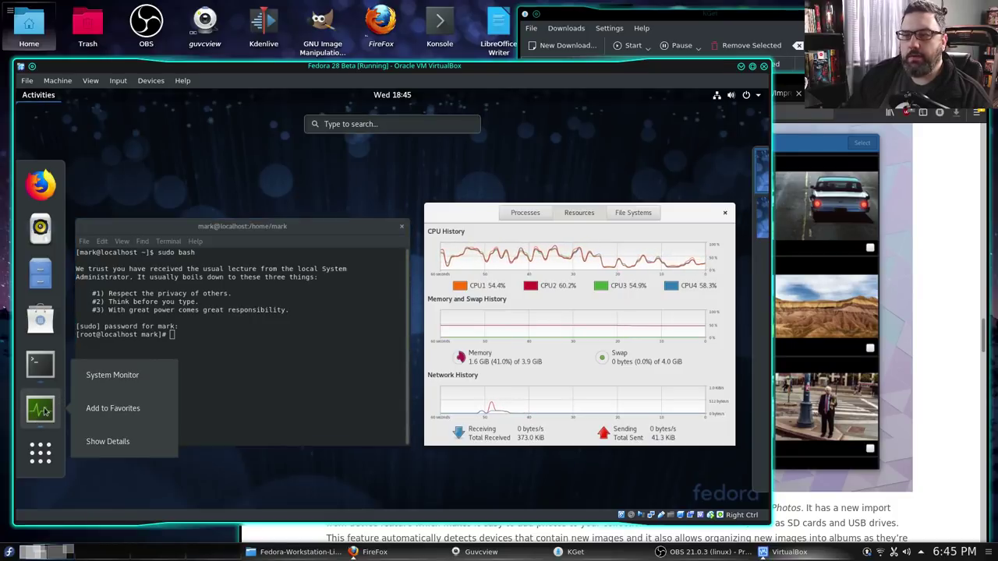
click(103, 407)
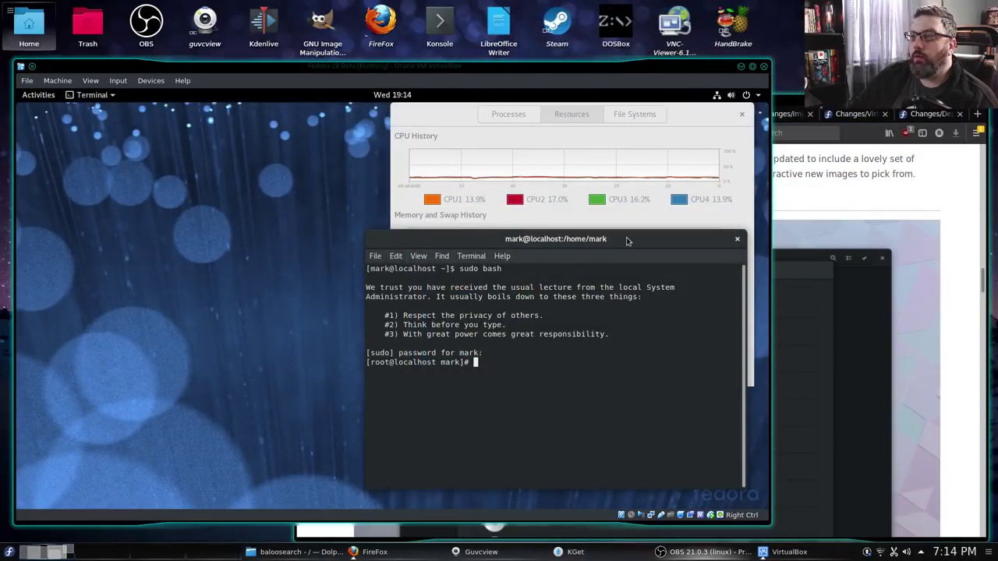
Move the Terminal window lower on the desktop and close it along with its running root session
drag(627, 241, 471, 279)
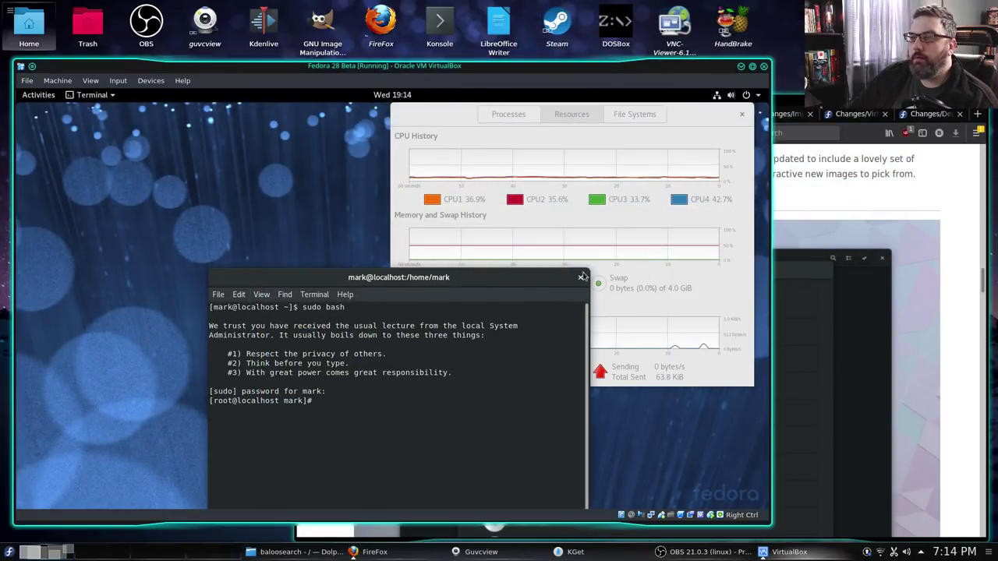
click(580, 279)
click(459, 431)
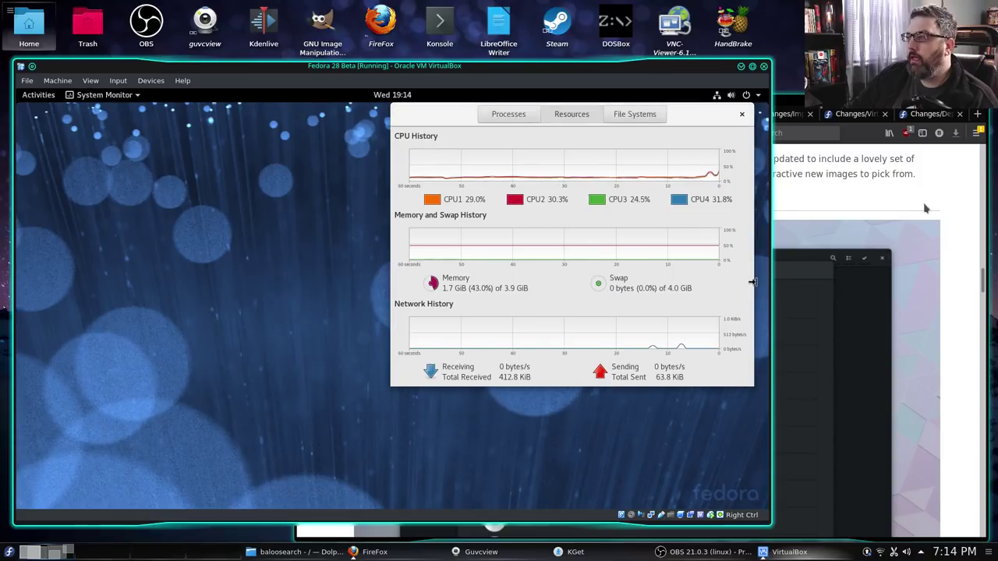
Switch to Firefox and read the New Boxes Features section of the GNOME 3.28 release notes
click(925, 210)
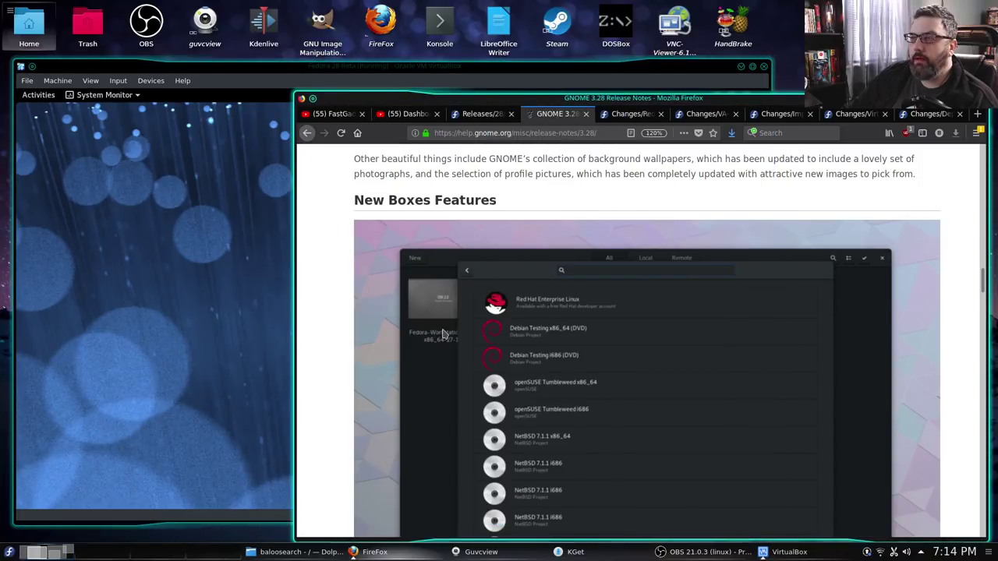
scroll(515, 277, down, 4)
scroll(515, 277, up, 3)
scroll(515, 277, down, 3)
scroll(515, 277, down, 1)
scroll(515, 277, up, 4)
scroll(519, 276, down, 5)
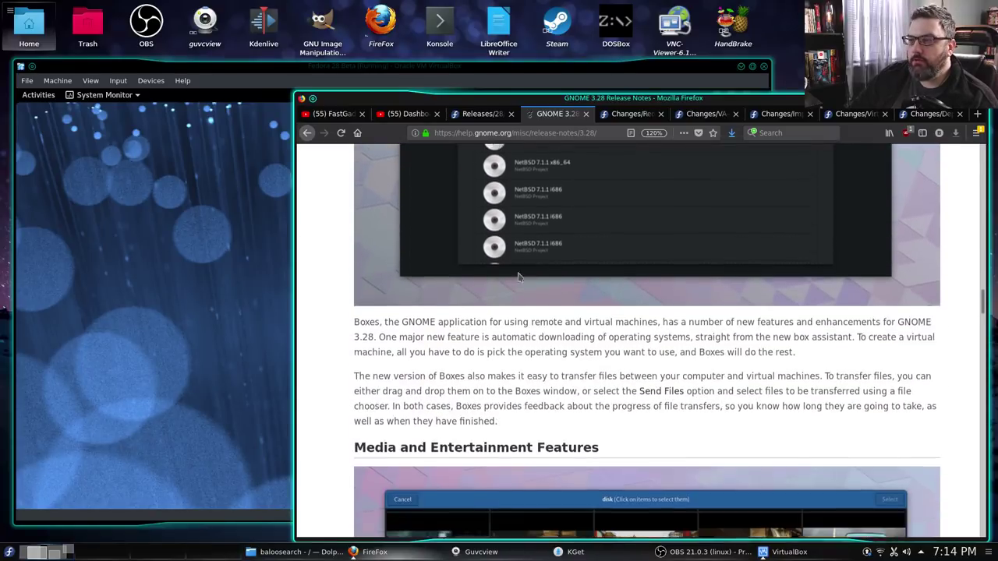
Return to the Fedora 28 Beta virtual machine, search the applications for "box" and launch Boxes
click(162, 185)
click(39, 96)
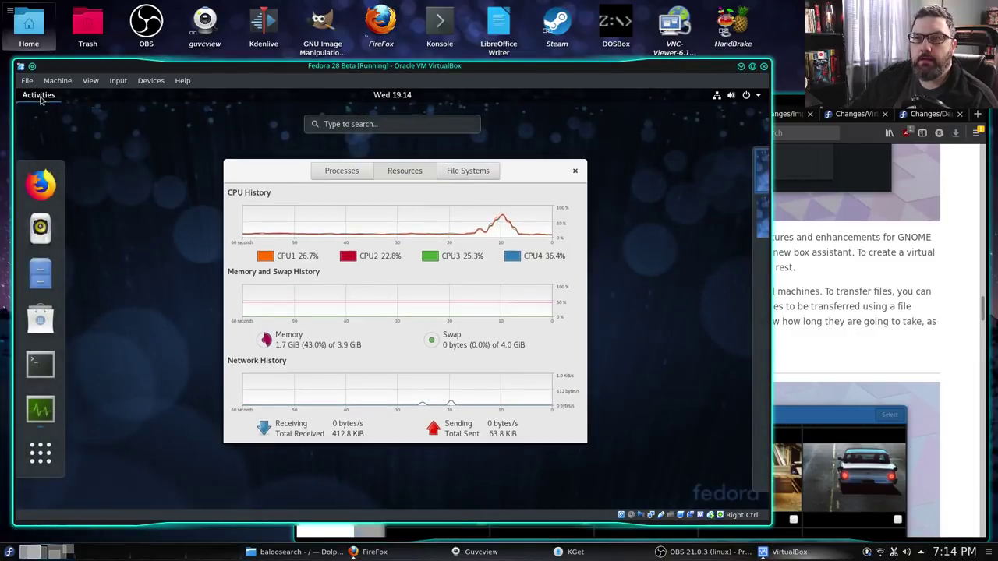
click(42, 454)
text(bo)
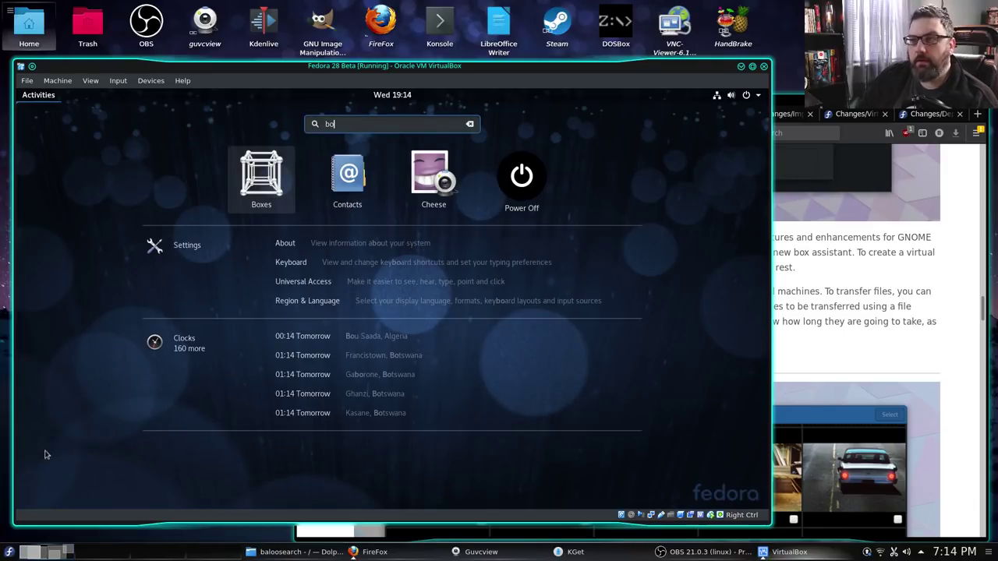
text(x)
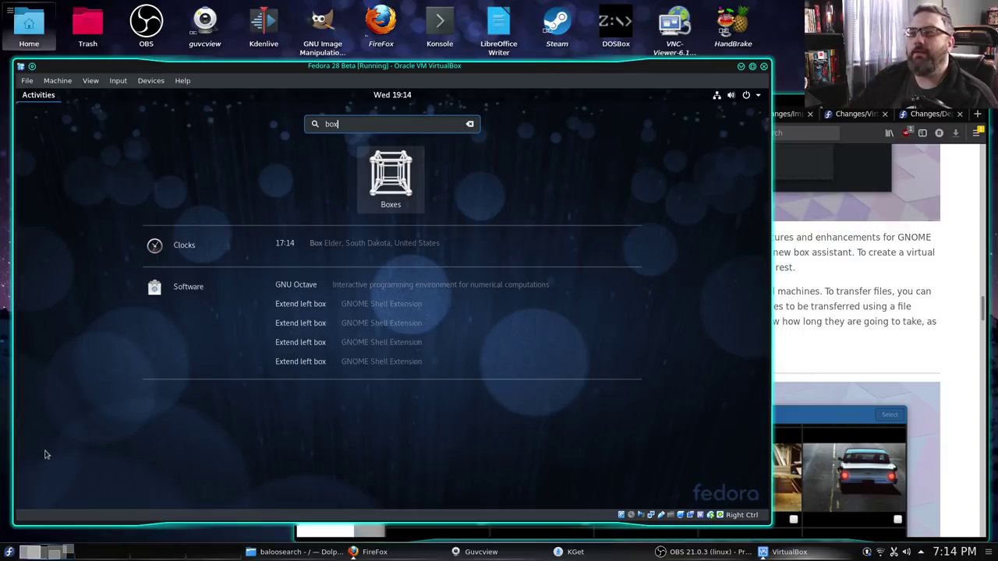
click(388, 181)
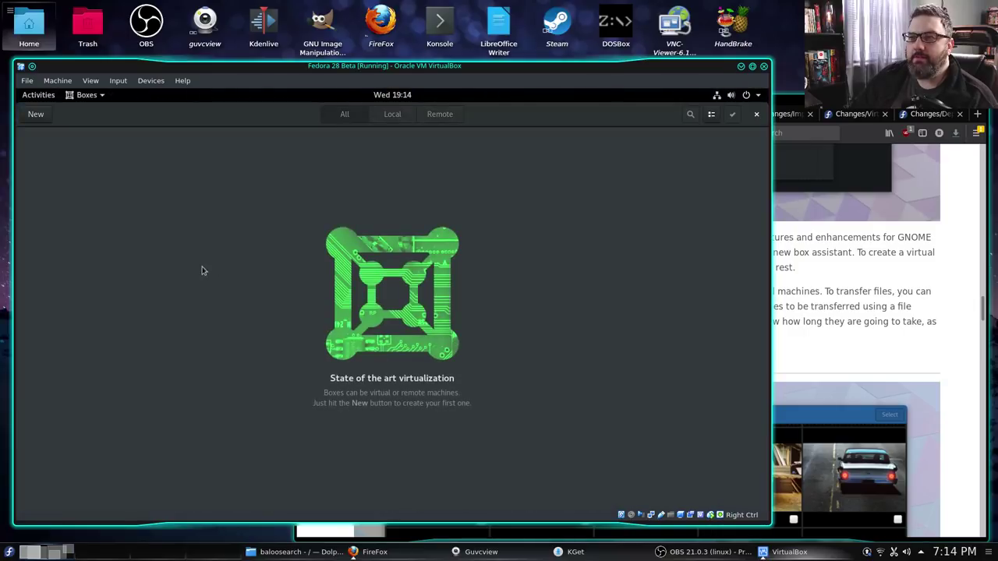
Start creating a new box and open the list of operating systems available to download
click(35, 114)
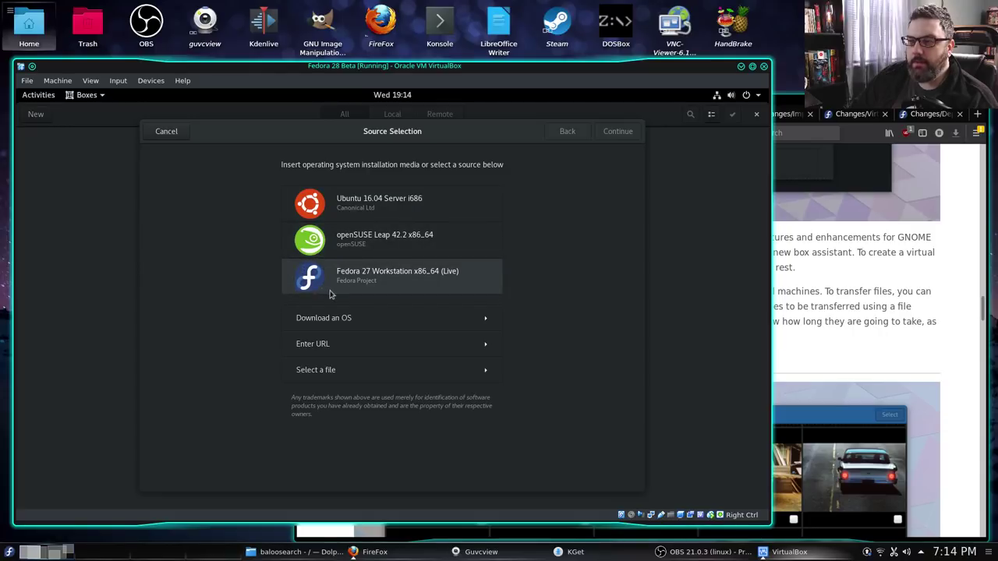
click(484, 320)
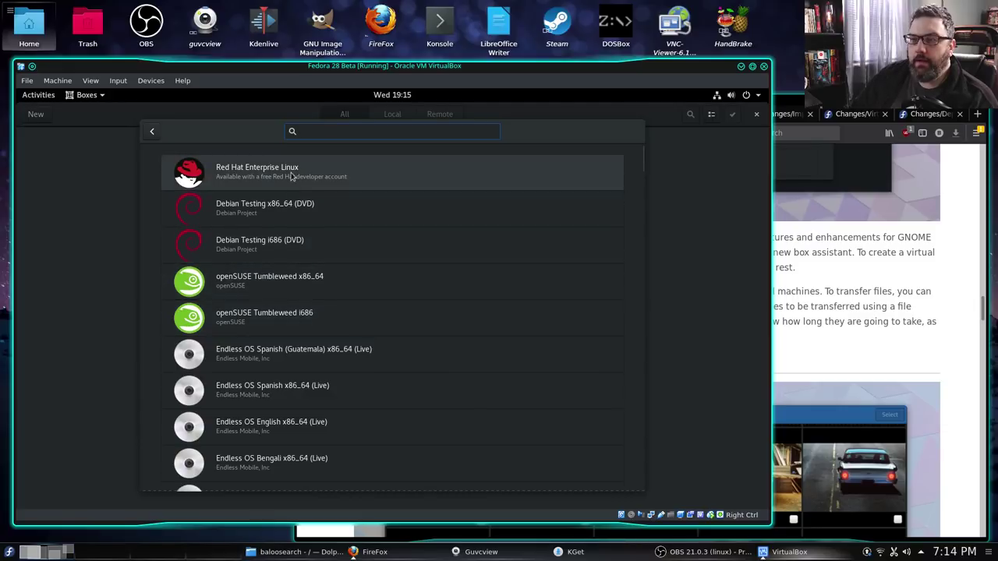
scroll(339, 433, down, 3)
scroll(339, 433, down, 5)
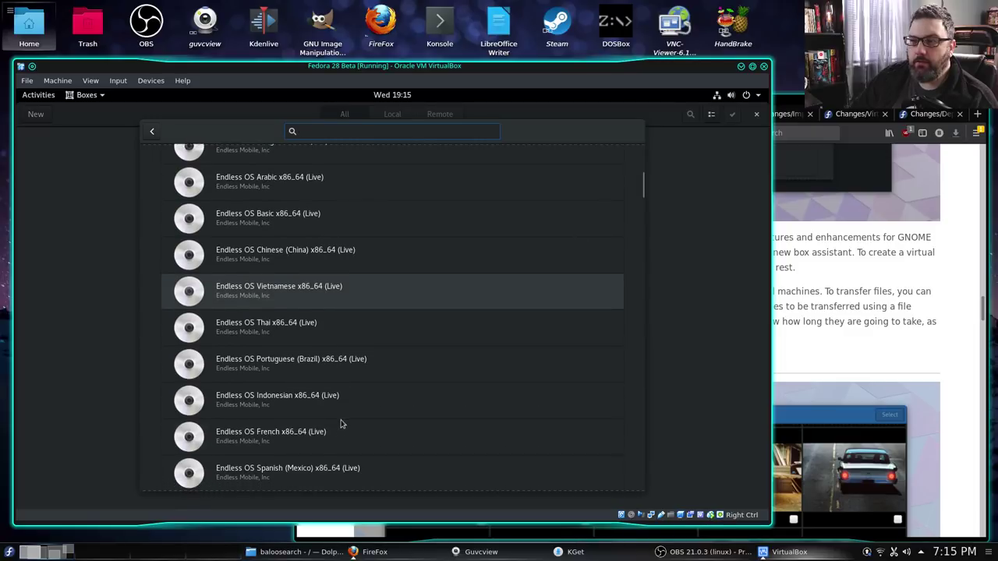
Move the virtual machine window aside, launch Boxes on the host desktop by searching for "boxes" and take it out of full screen
drag(373, 65, 575, 30)
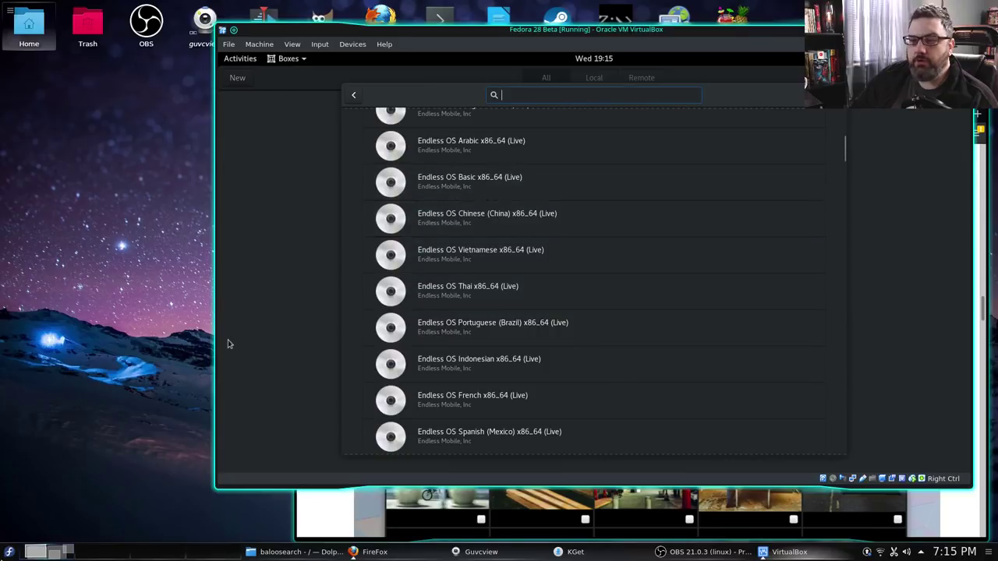
click(9, 552)
text(b)
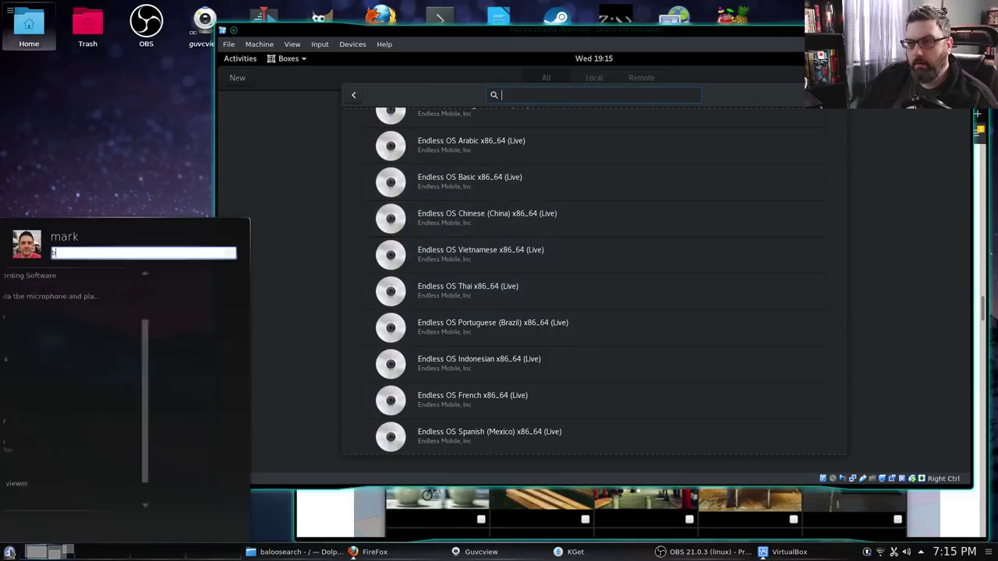
text(oxes)
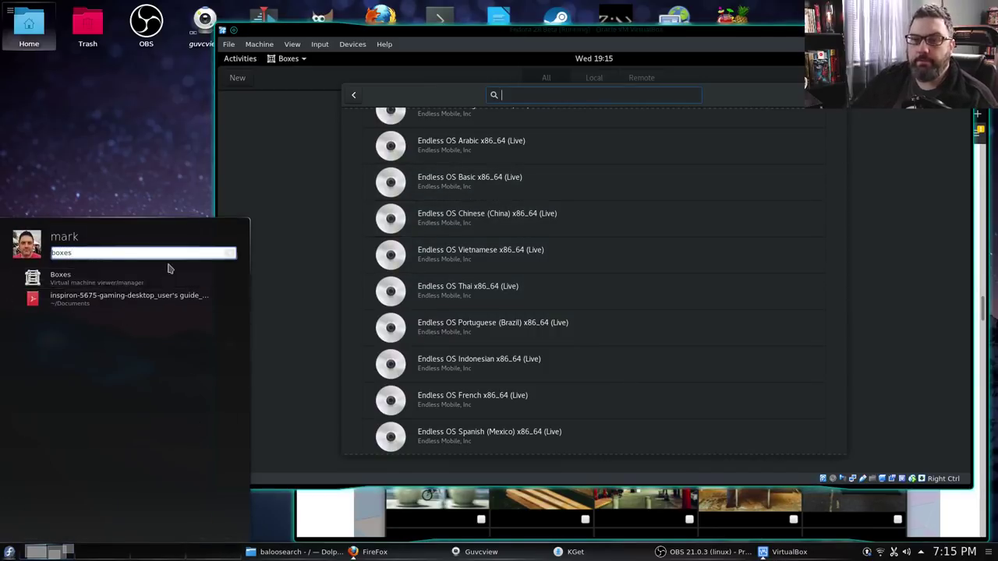
click(164, 276)
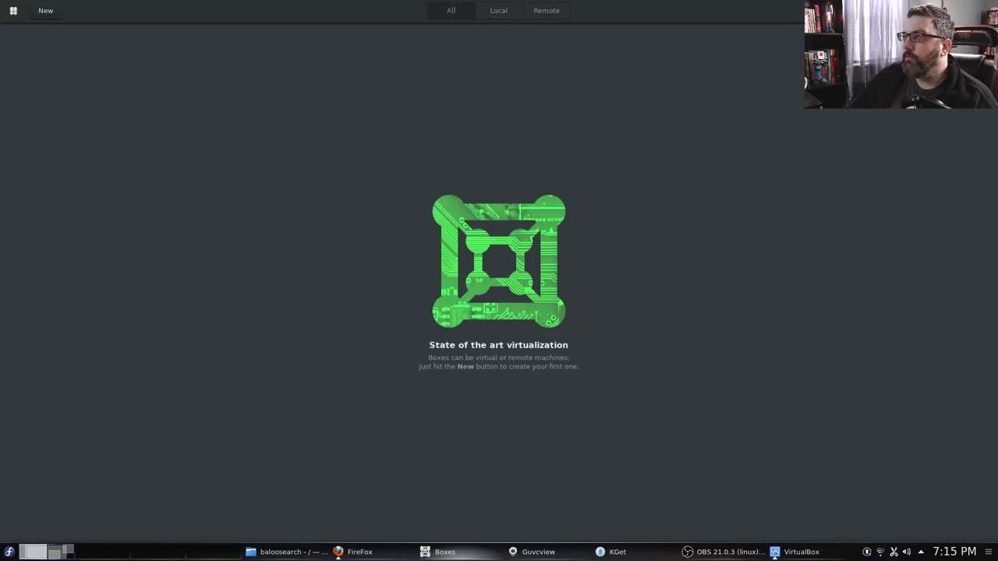
key(F11)
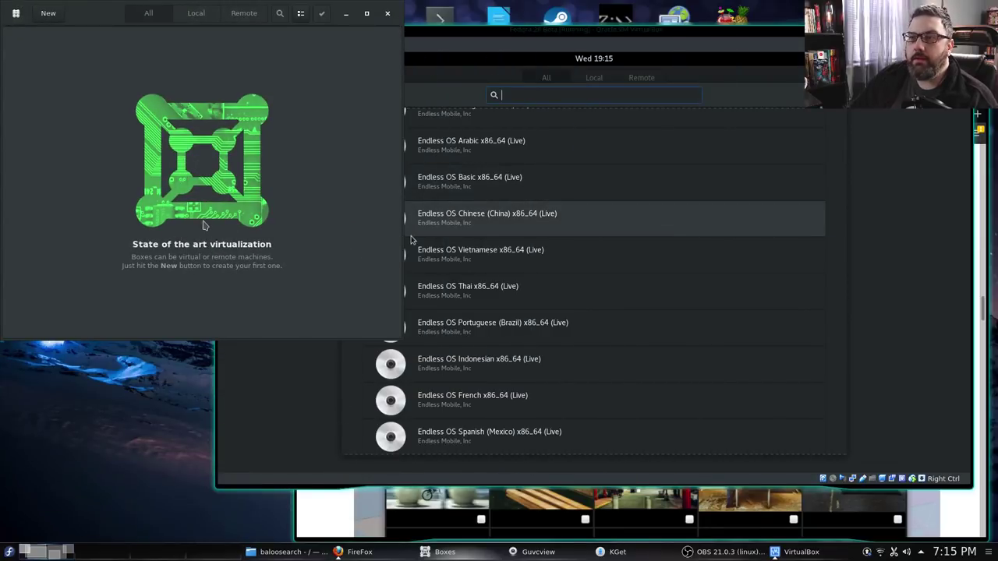
Review the host's new-box source options, including Enter URL, cancel the assistant and close the host's Boxes
click(48, 13)
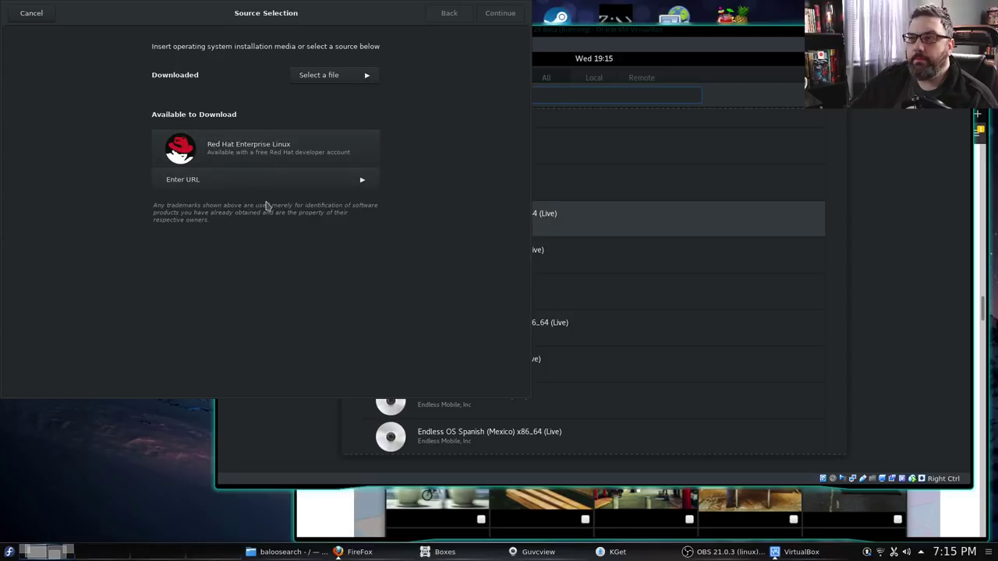
click(362, 184)
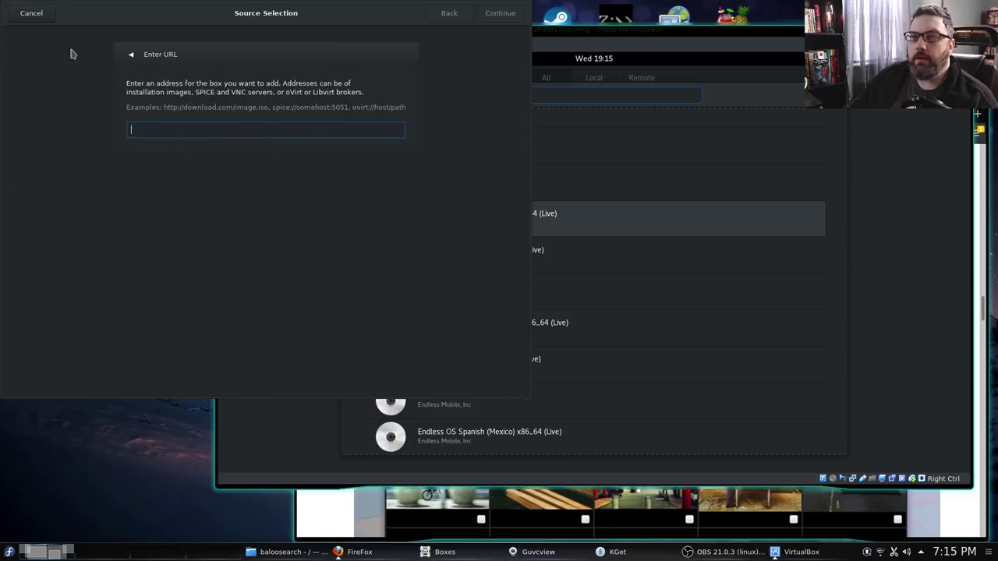
click(36, 14)
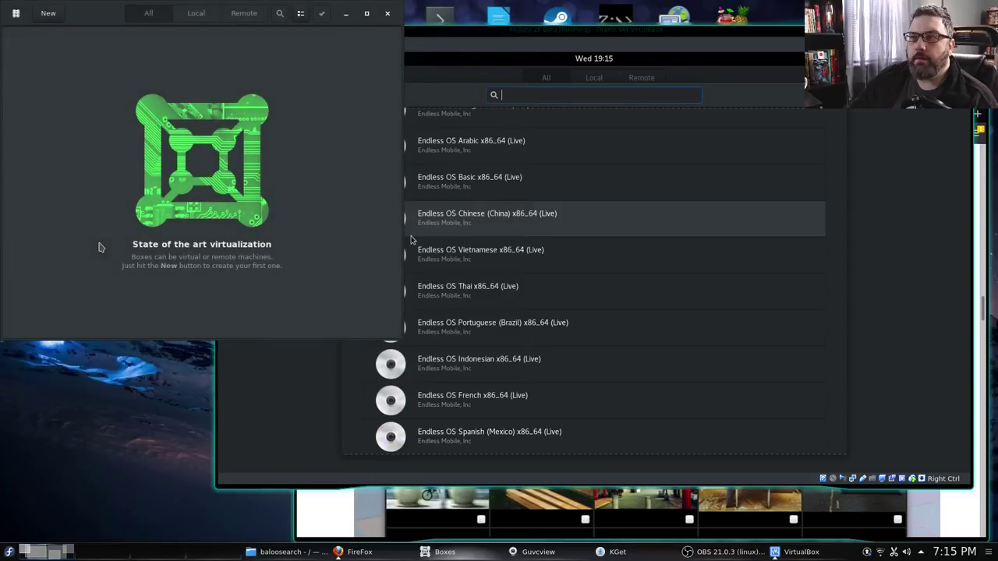
click(388, 13)
Move the virtual machine window back and examine the downloadable operating systems in its Boxes list through to the end
drag(659, 31, 529, 60)
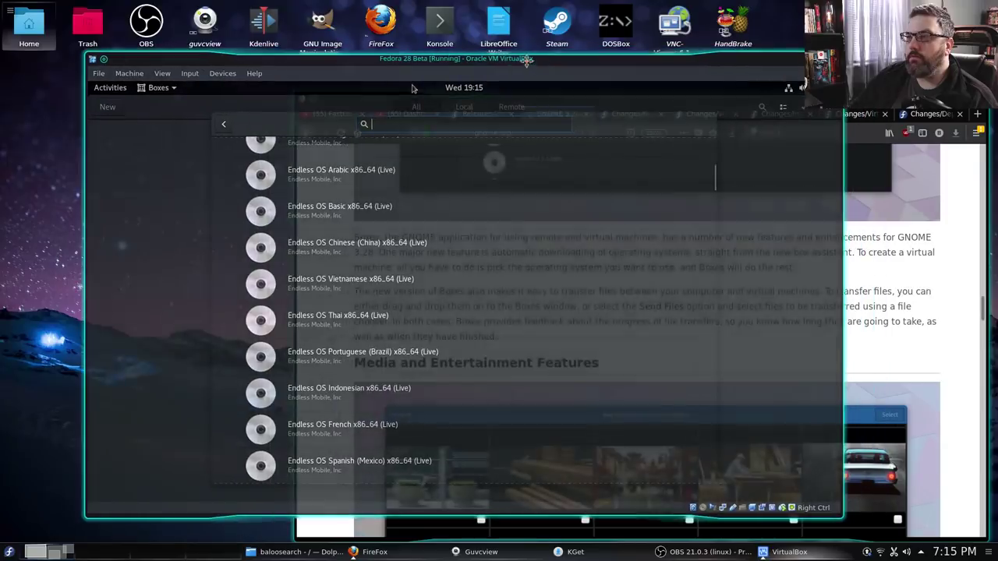
scroll(345, 225, down, 7)
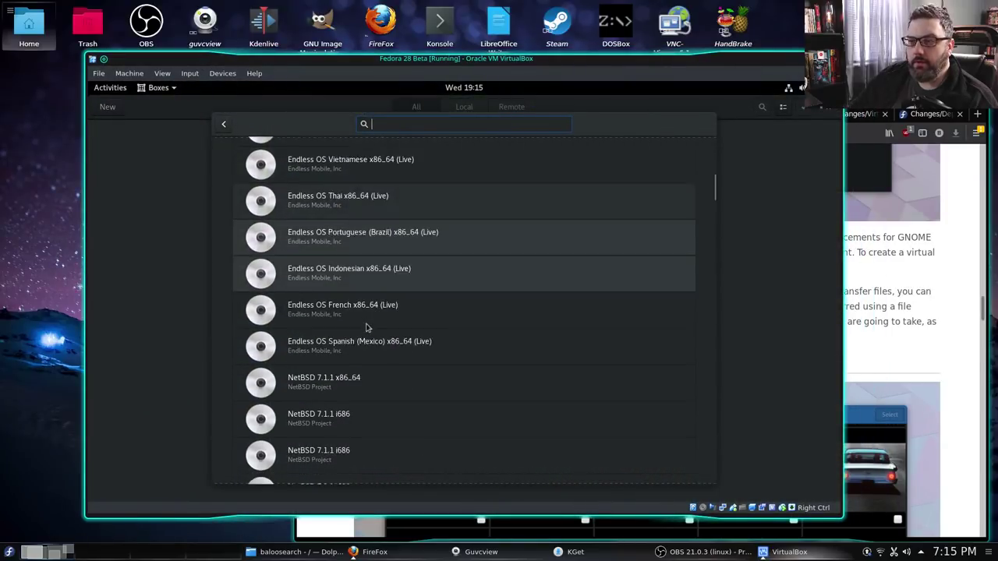
scroll(390, 399, down, 14)
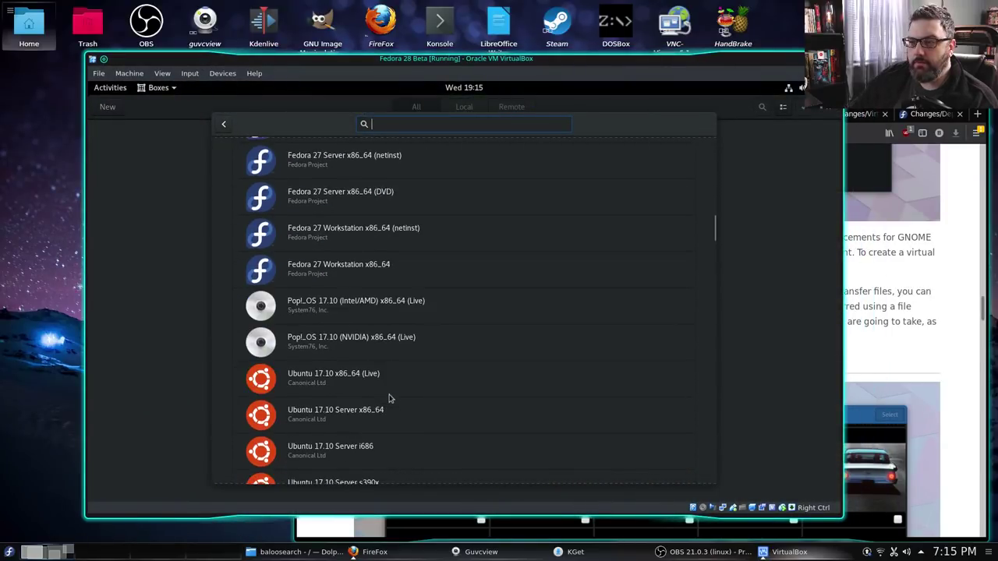
scroll(390, 400, down, 16)
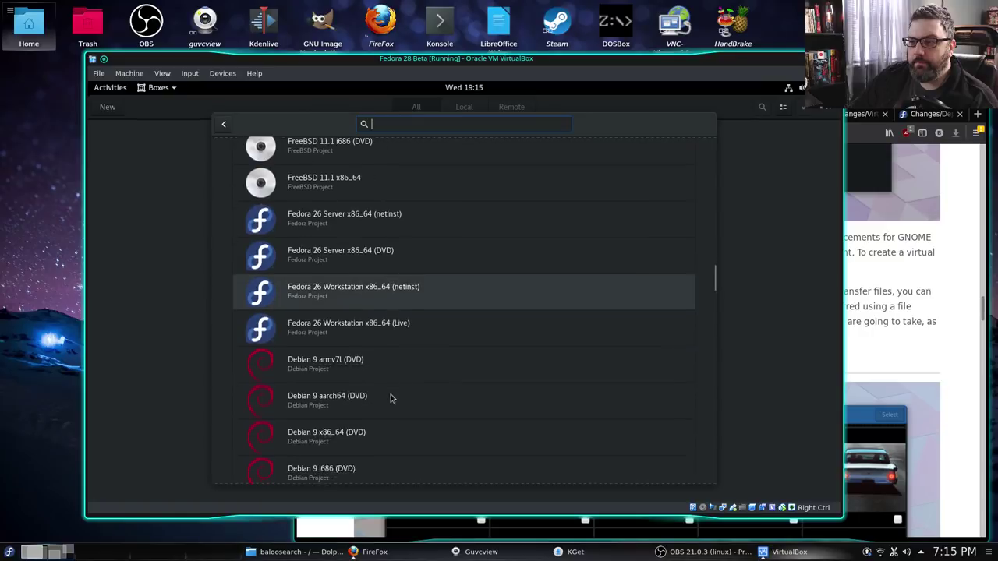
scroll(392, 398, down, 12)
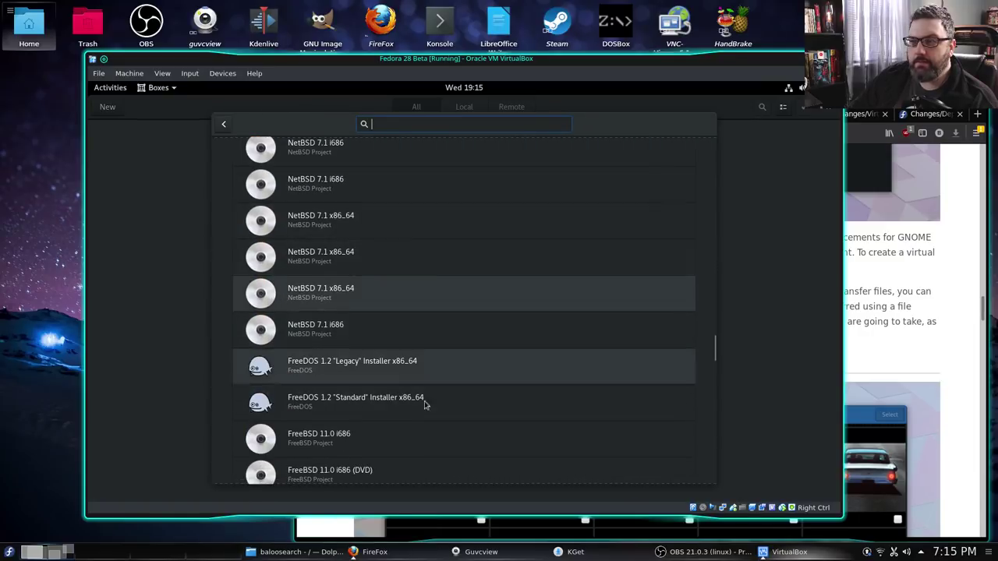
scroll(445, 417, down, 2)
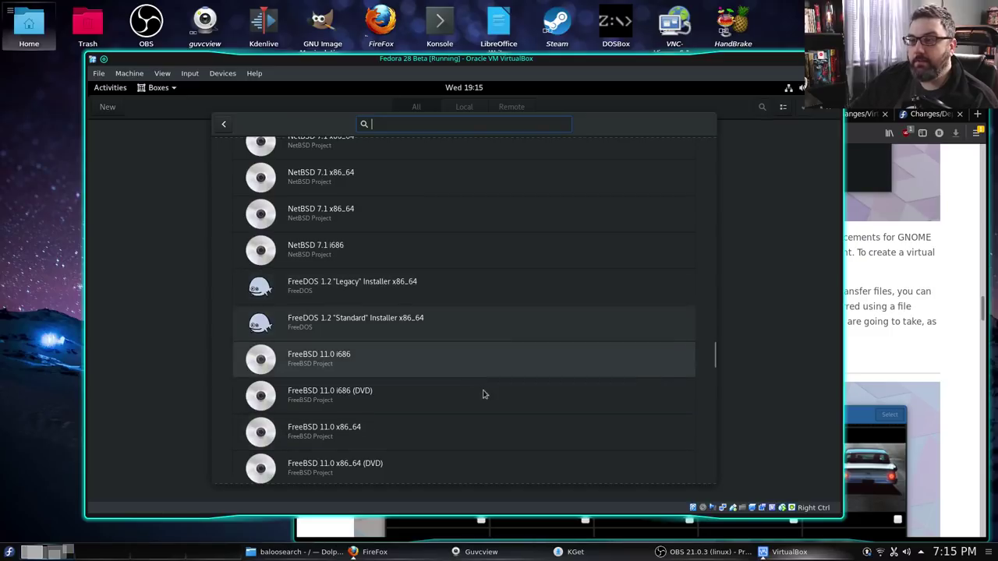
scroll(484, 394, down, 3)
scroll(483, 394, down, 12)
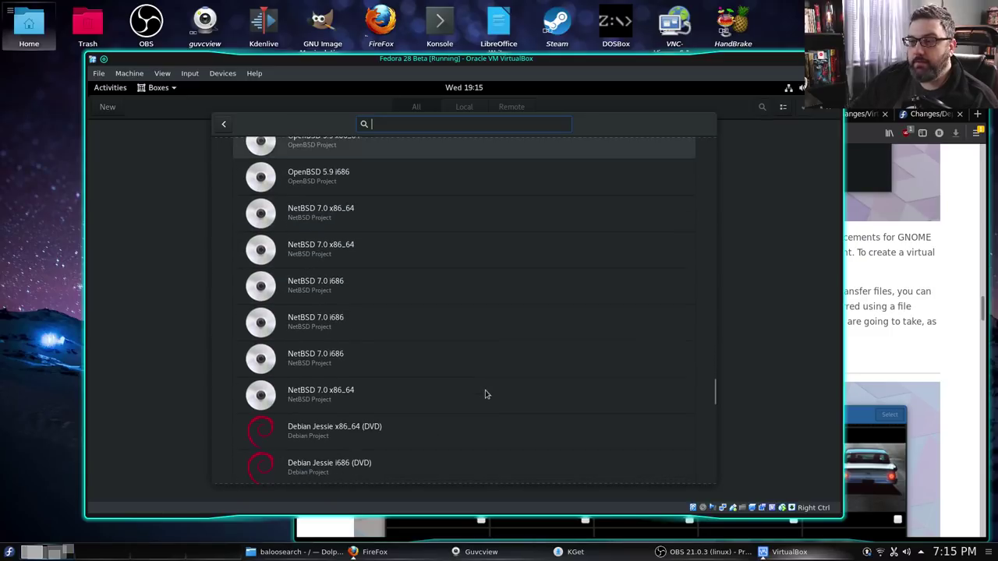
scroll(485, 394, down, 9)
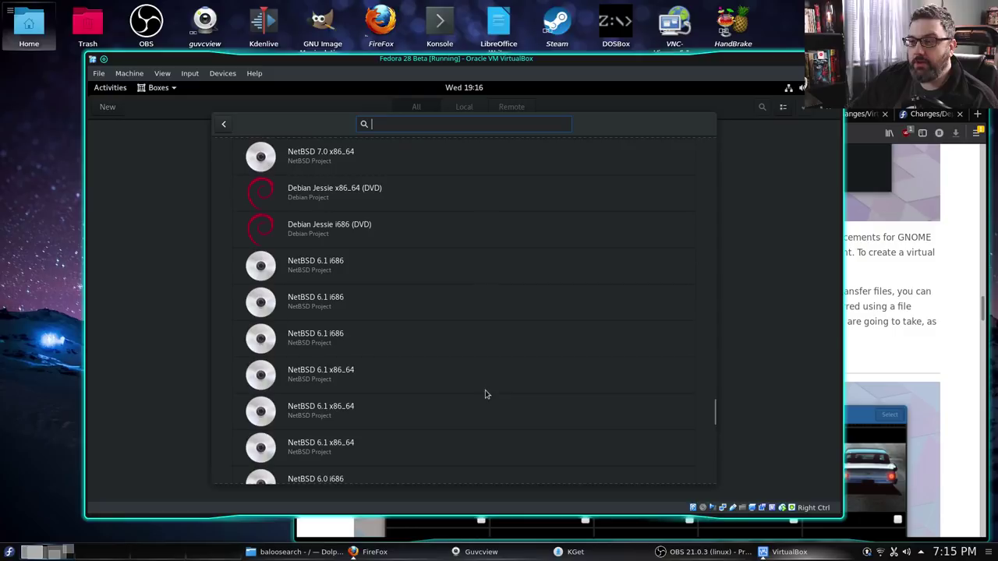
scroll(485, 395, down, 10)
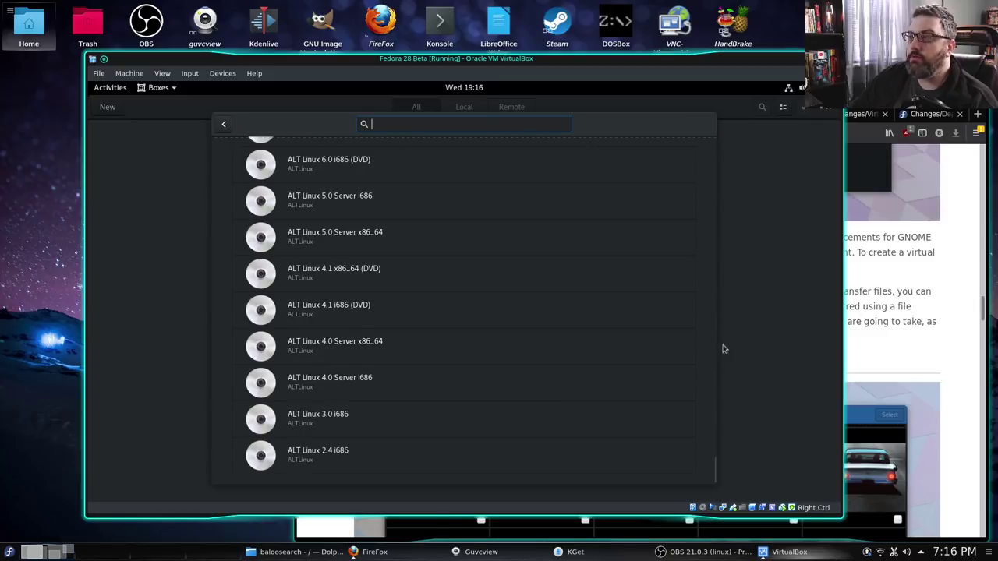
Choose FreeDOS 1.2 "Standard" Installer x86_64 from the operating system list and start downloading its media
scroll(673, 369, up, 4)
scroll(687, 372, up, 10)
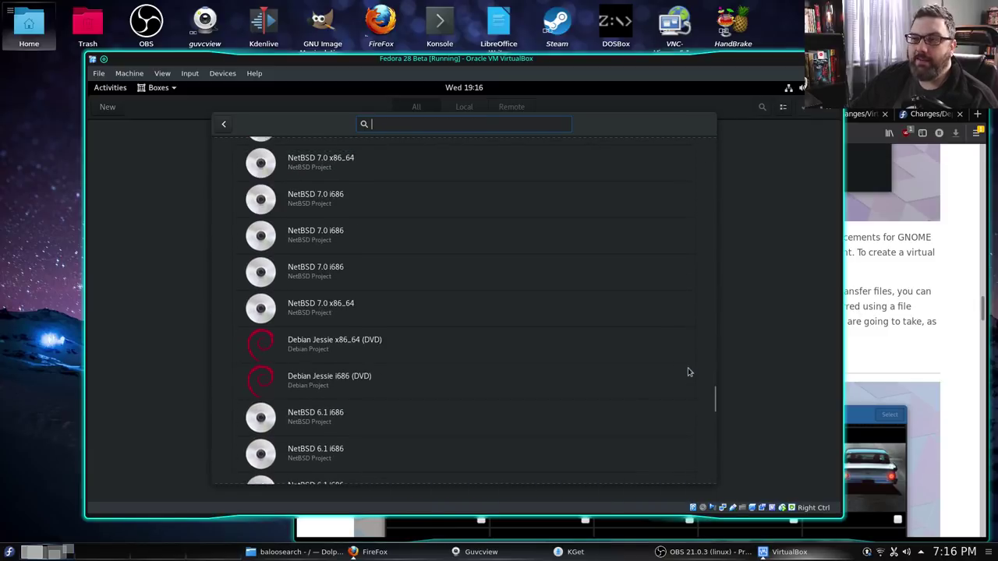
scroll(688, 372, up, 2)
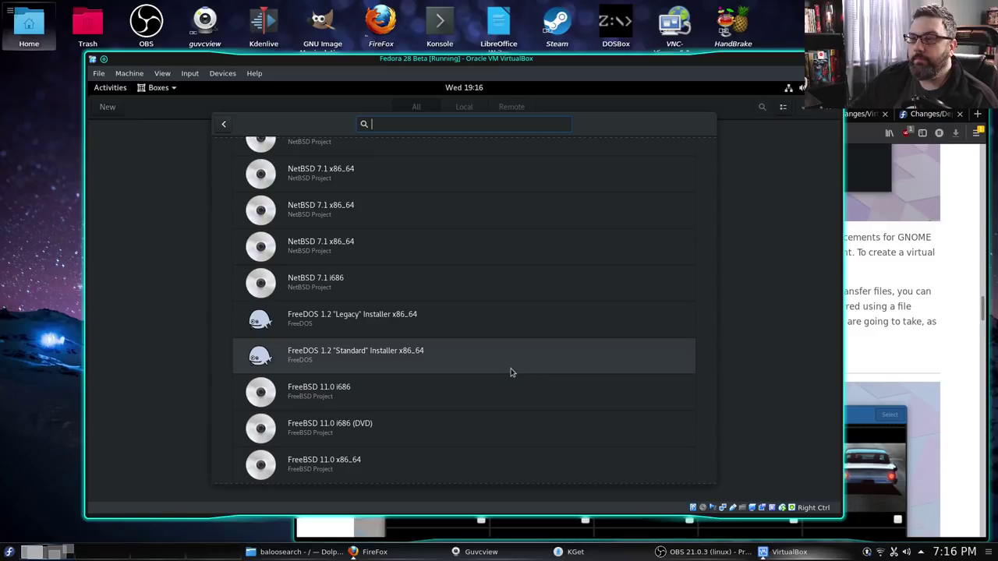
click(347, 364)
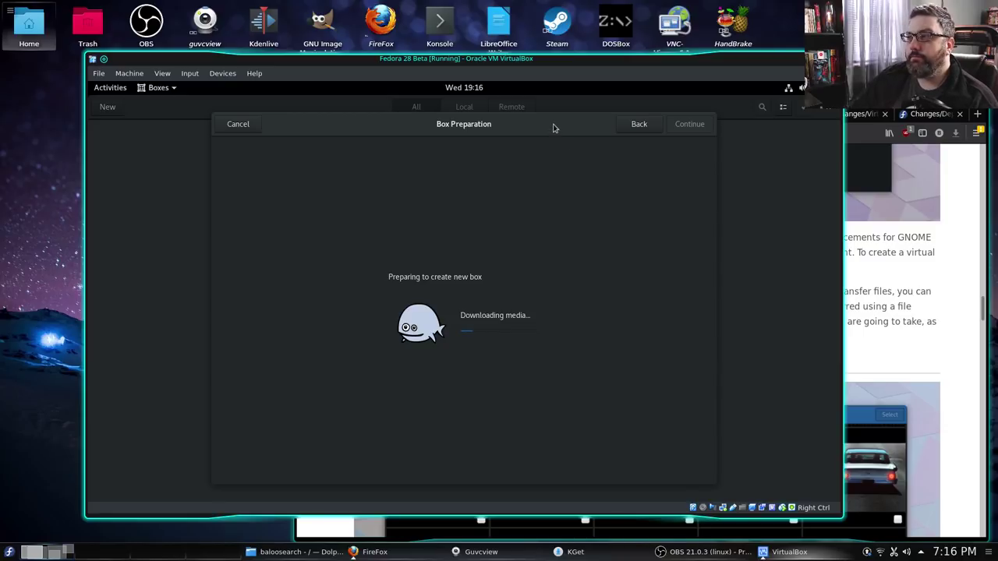
Arrange the Box Preparation and System Monitor windows apart to check network activity during the FreeDOS download
drag(557, 140, 679, 213)
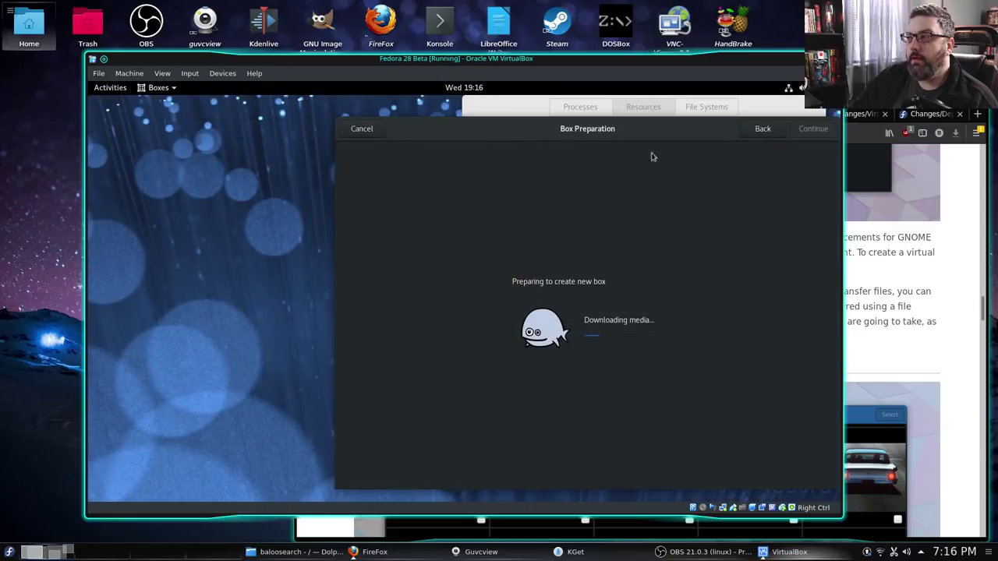
click(520, 108)
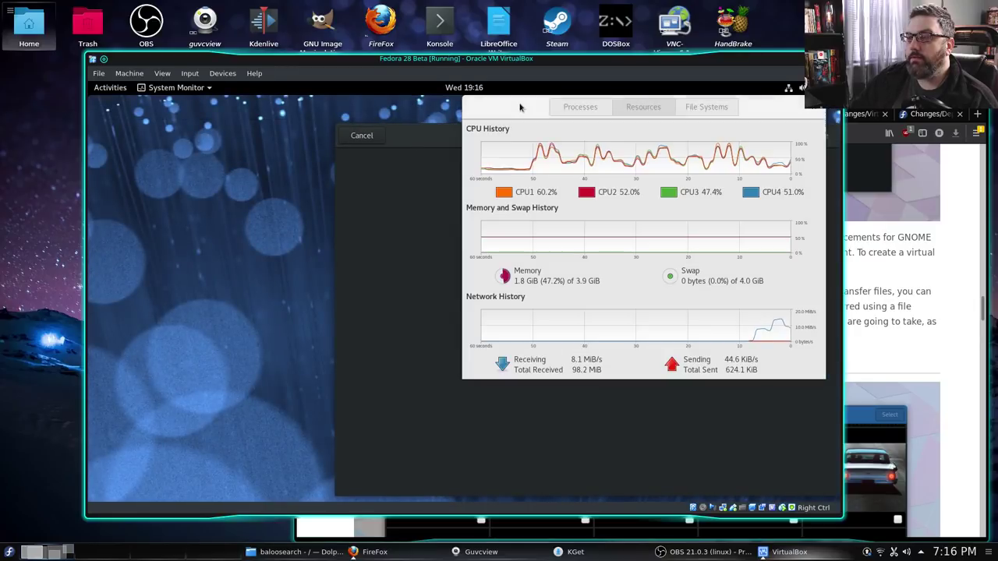
drag(520, 107, 176, 194)
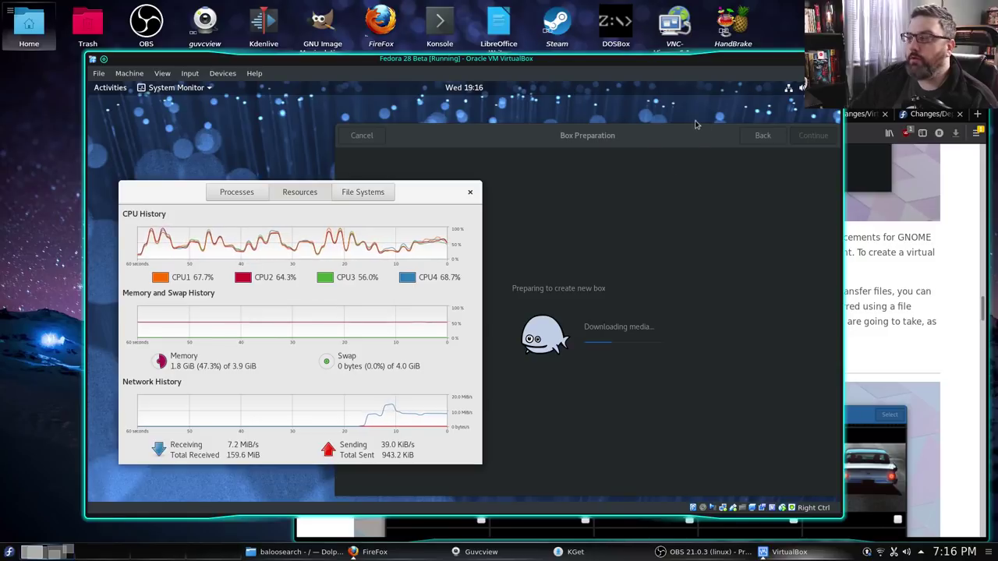
click(638, 148)
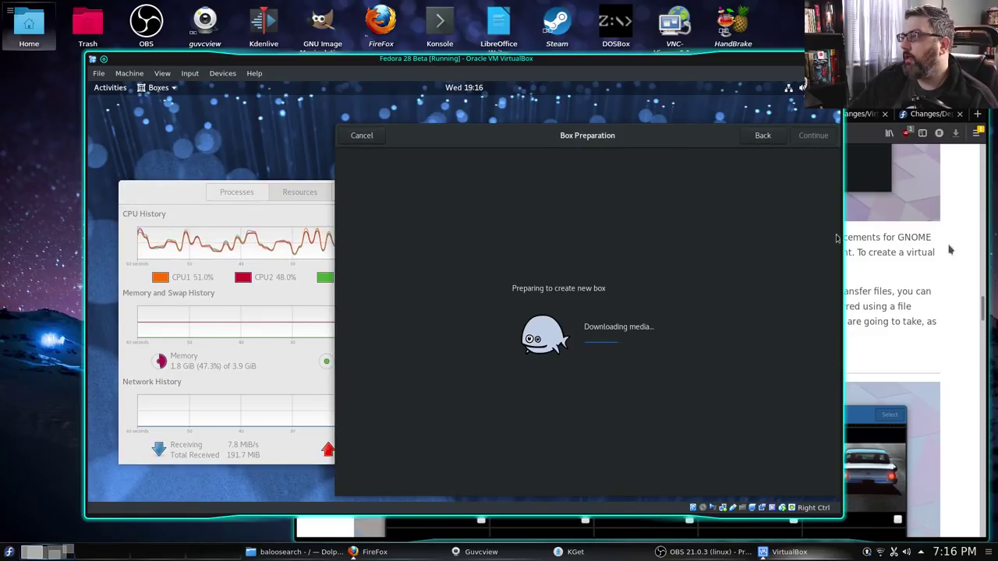
Switch to Firefox and examine the Personal Organization Improvements section of the GNOME 3.28 release notes, including the Calendar month view
click(860, 203)
scroll(710, 297, up, 5)
scroll(711, 297, up, 15)
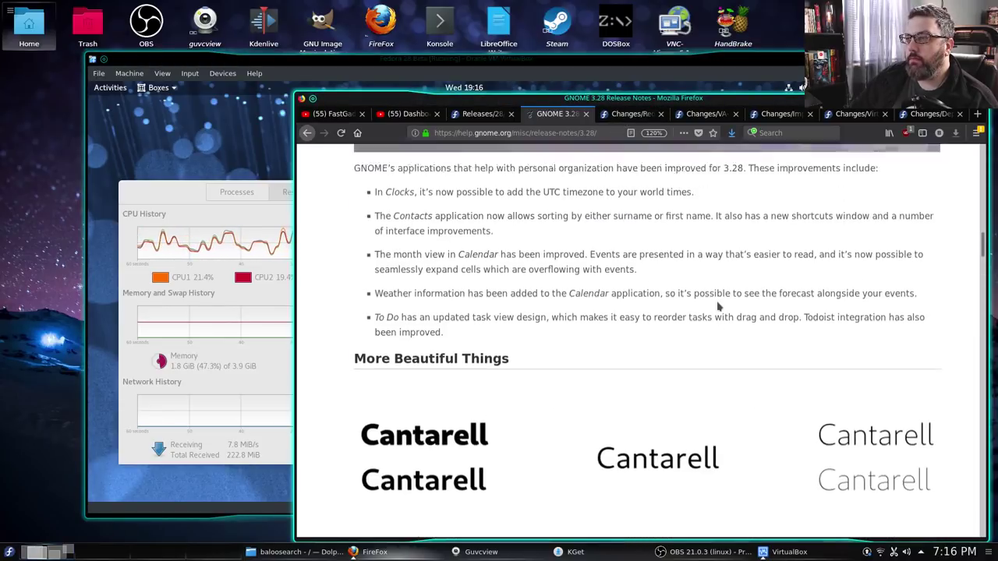
scroll(719, 307, down, 6)
scroll(719, 306, up, 6)
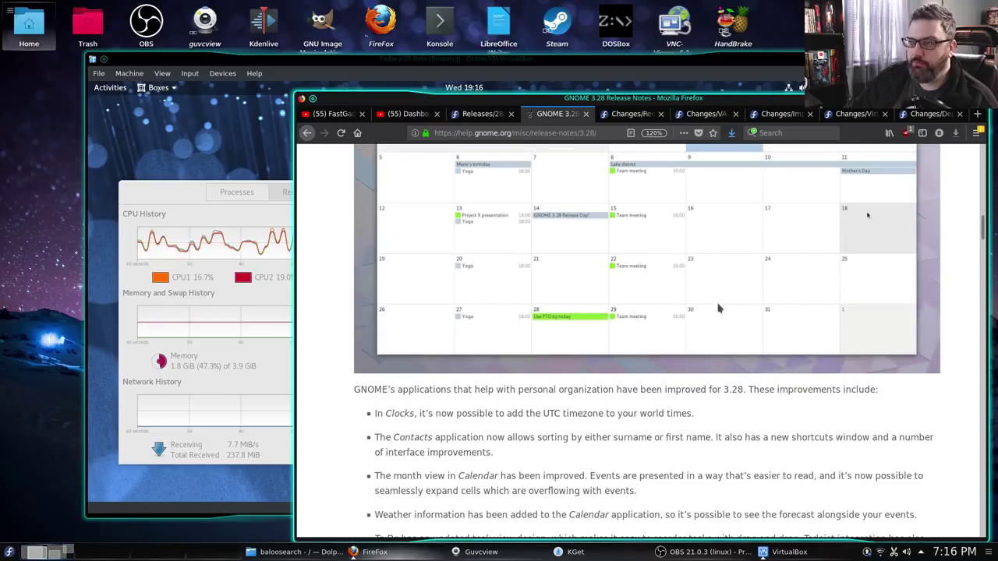
scroll(719, 308, down, 4)
scroll(719, 308, up, 13)
scroll(719, 308, down, 2)
scroll(719, 308, down, 1)
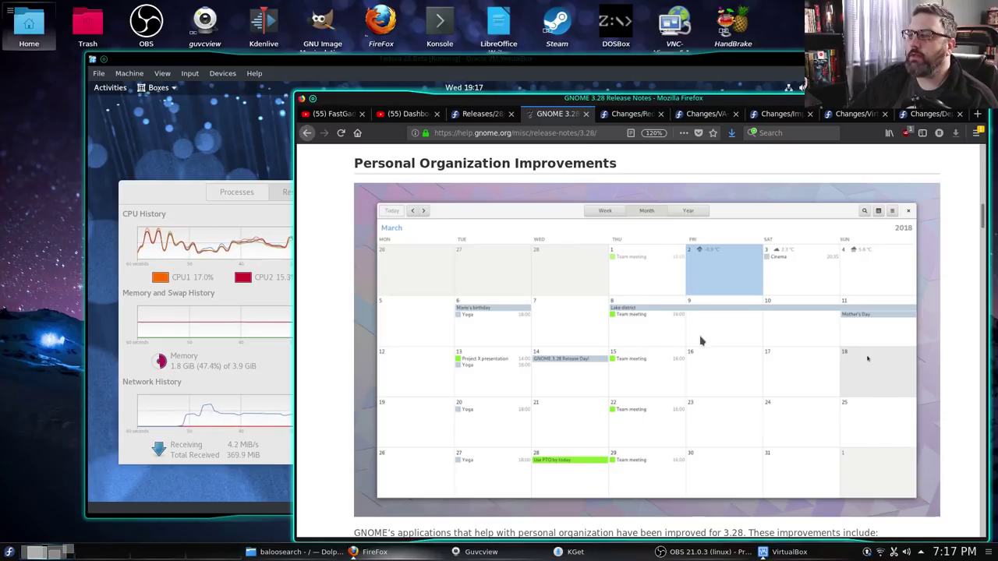
scroll(701, 341, up, 3)
scroll(712, 345, down, 4)
scroll(755, 376, down, 1)
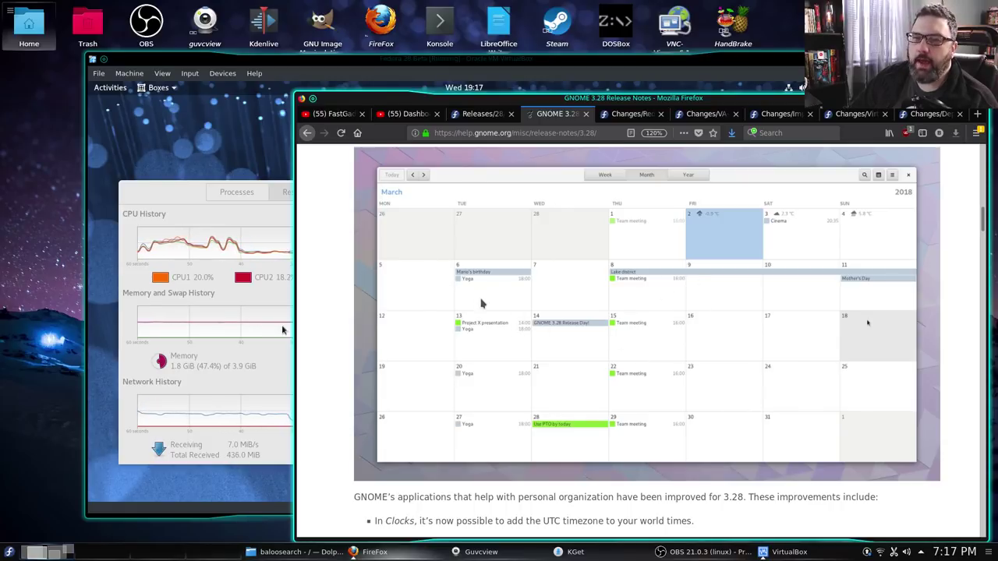
Review the Choose Your Favorites section and the introduction of the GNOME 3.28 release notes
scroll(681, 477, up, 5)
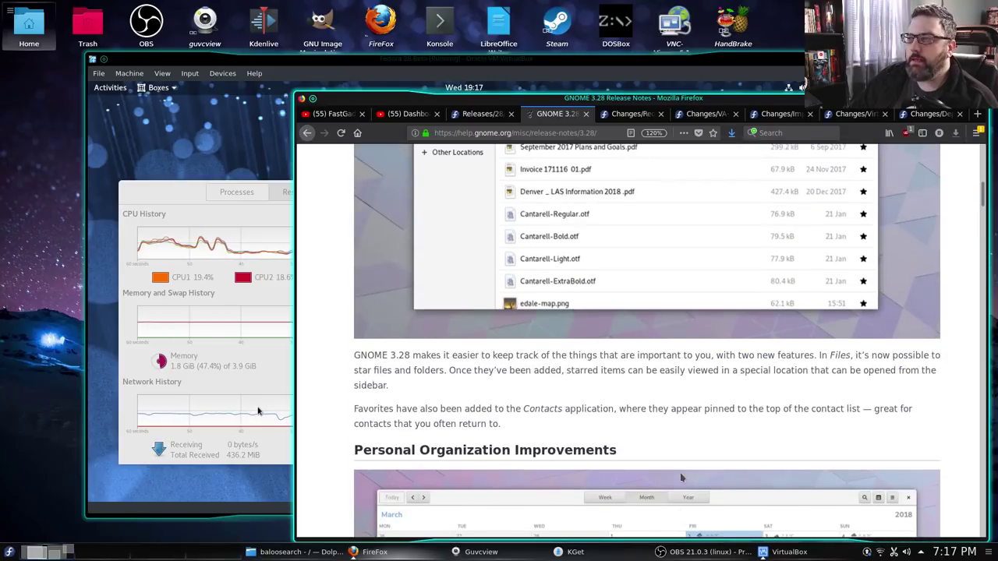
scroll(681, 477, up, 6)
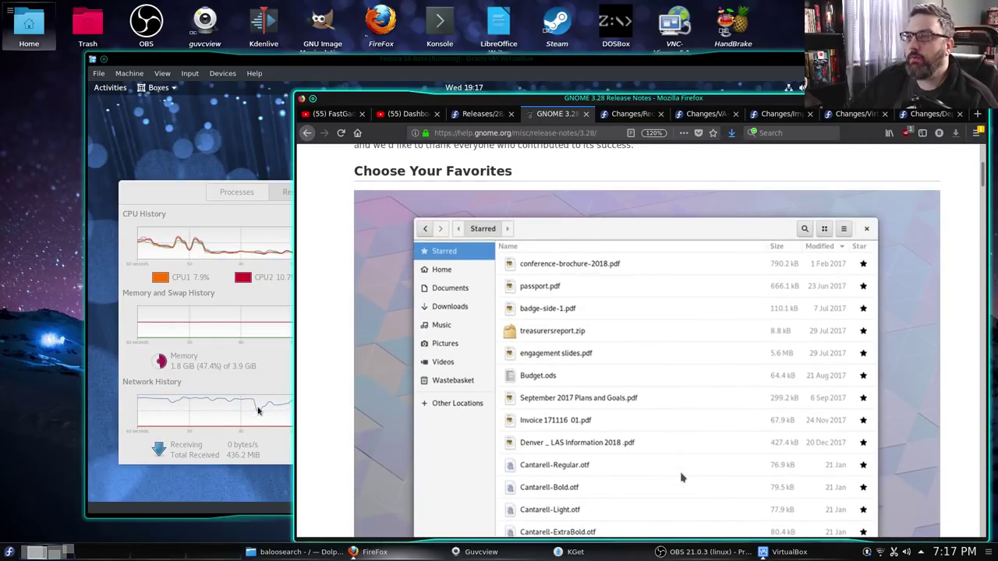
scroll(681, 477, up, 5)
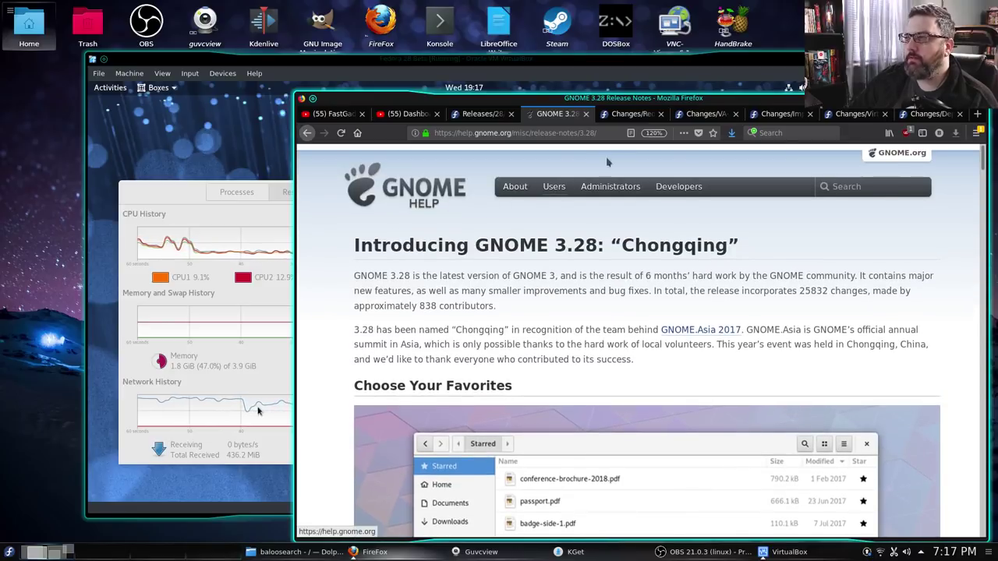
Open the Reduce Initial Setup Redundancy change page and read its heading and summary
click(623, 114)
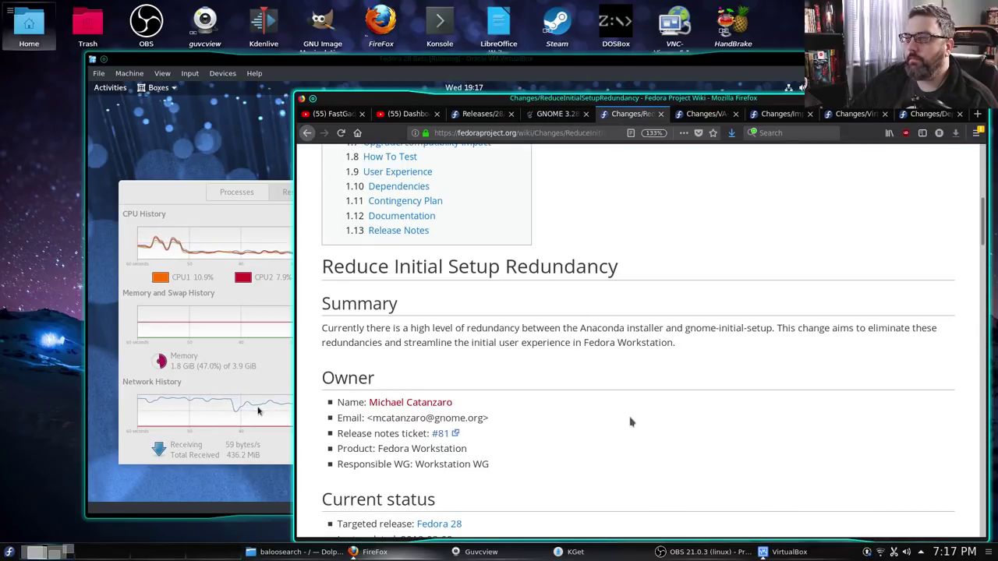
scroll(631, 417, down, 1)
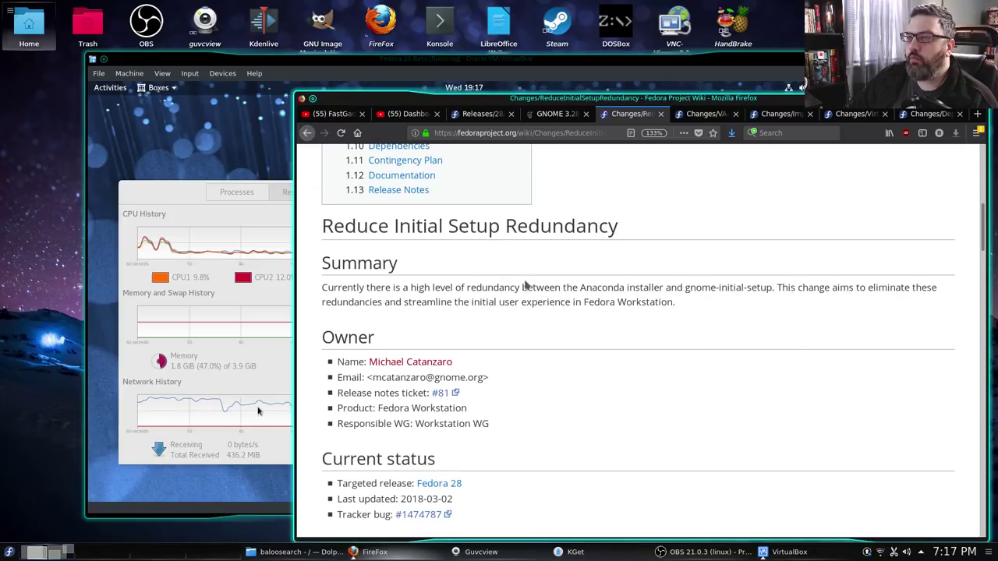
drag(319, 226, 618, 226)
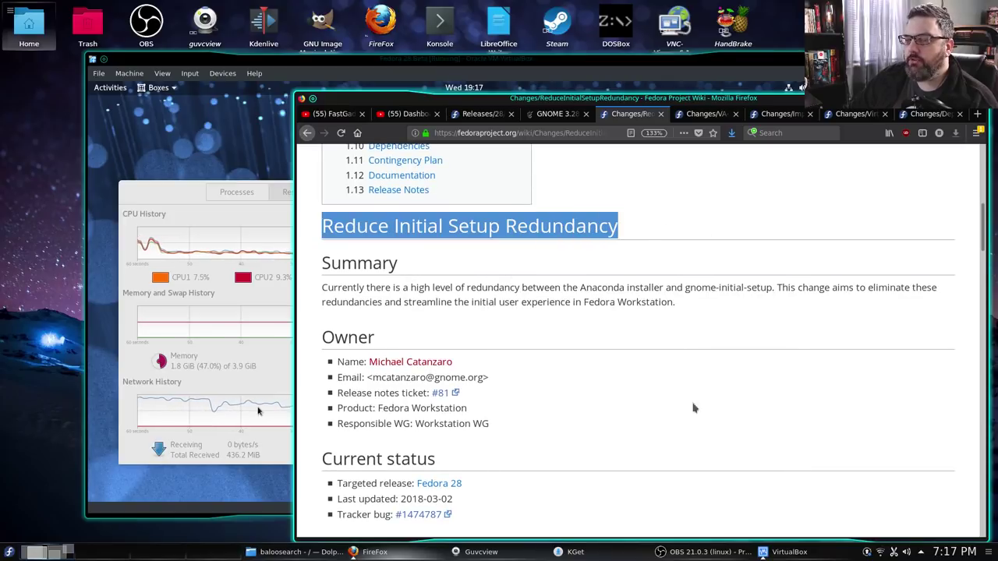
mouse_move(736, 555)
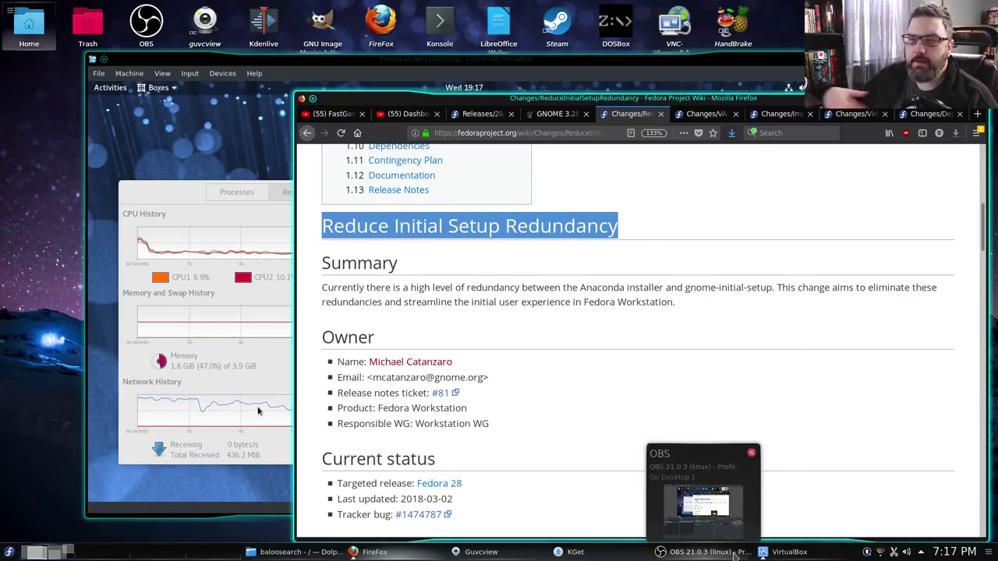
click(639, 226)
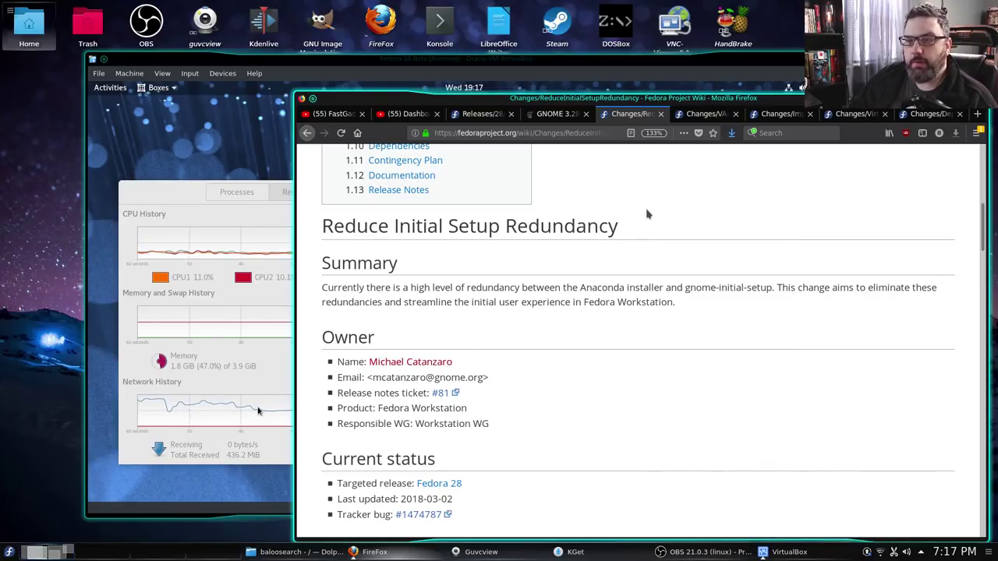
Open the VA-API 1.0.0 change page and read its summary about upgrading libva
click(698, 115)
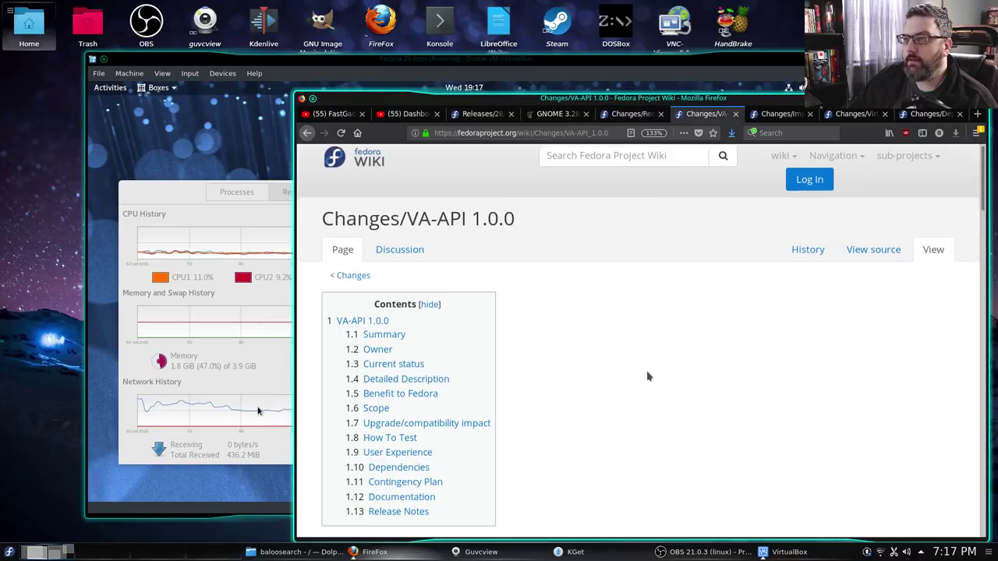
scroll(647, 374, down, 1)
drag(413, 185, 515, 185)
click(620, 329)
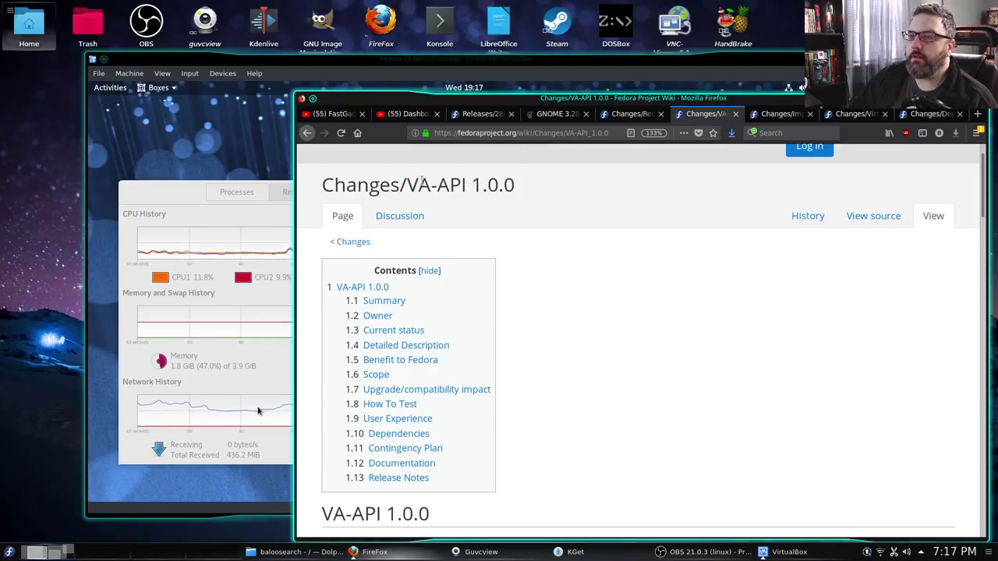
scroll(631, 381, down, 7)
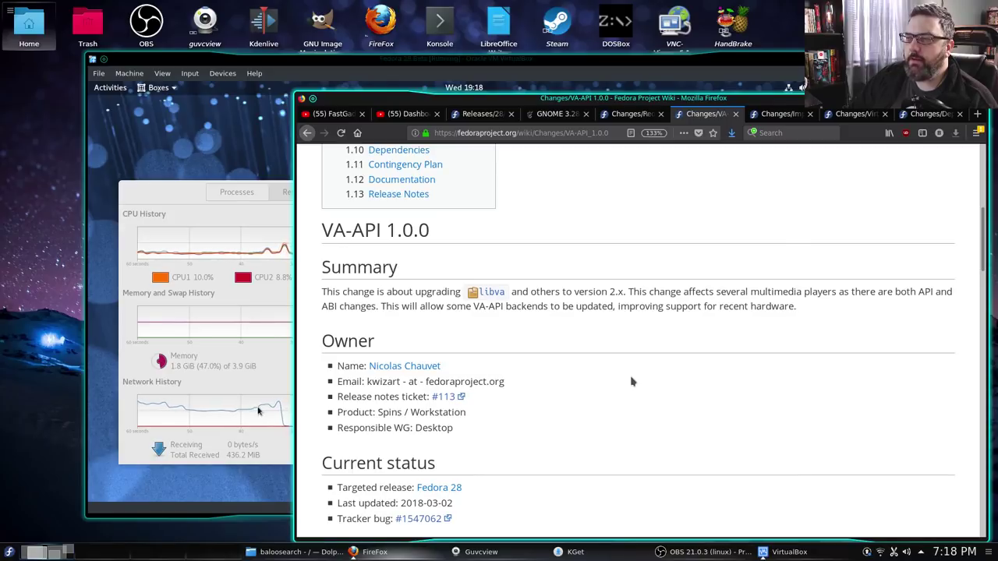
scroll(632, 381, up, 1)
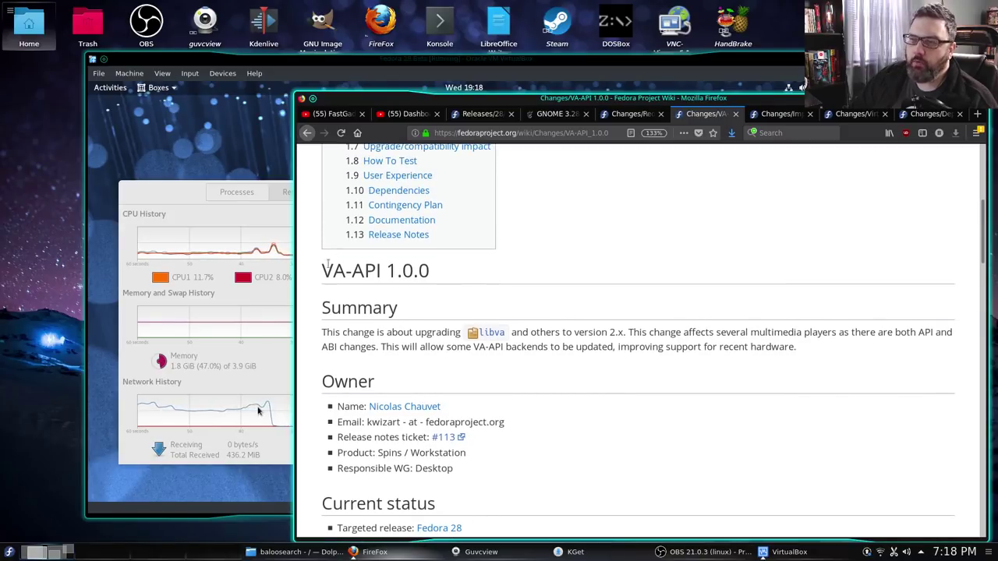
drag(326, 270, 434, 273)
click(458, 281)
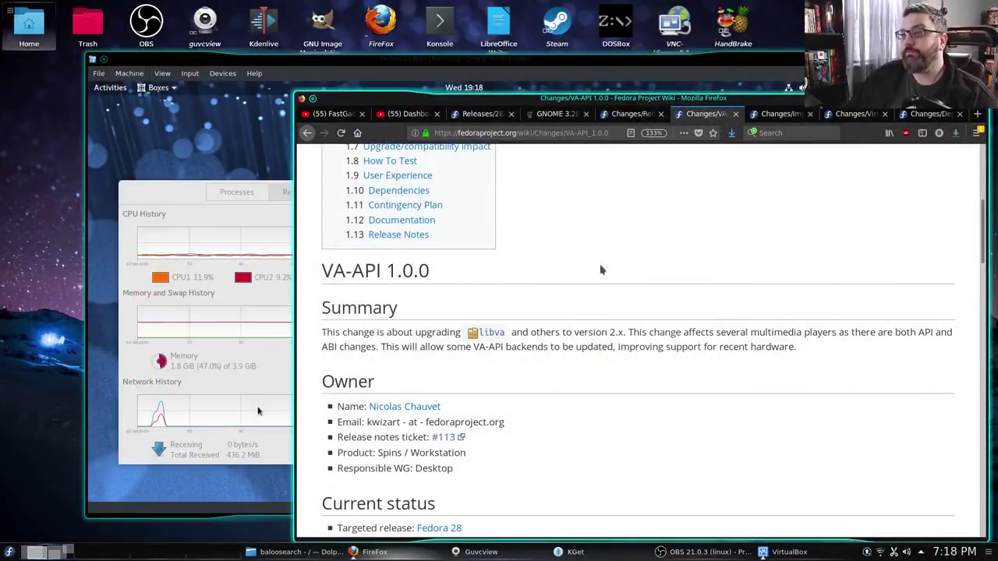
Glance at the next change page, read the VirtualBox Guest Integration page's Detailed Description and switch back to the Fedora 28 Beta virtual machine
key(ctrl+Tab)
drag(322, 188, 598, 197)
click(701, 218)
click(855, 114)
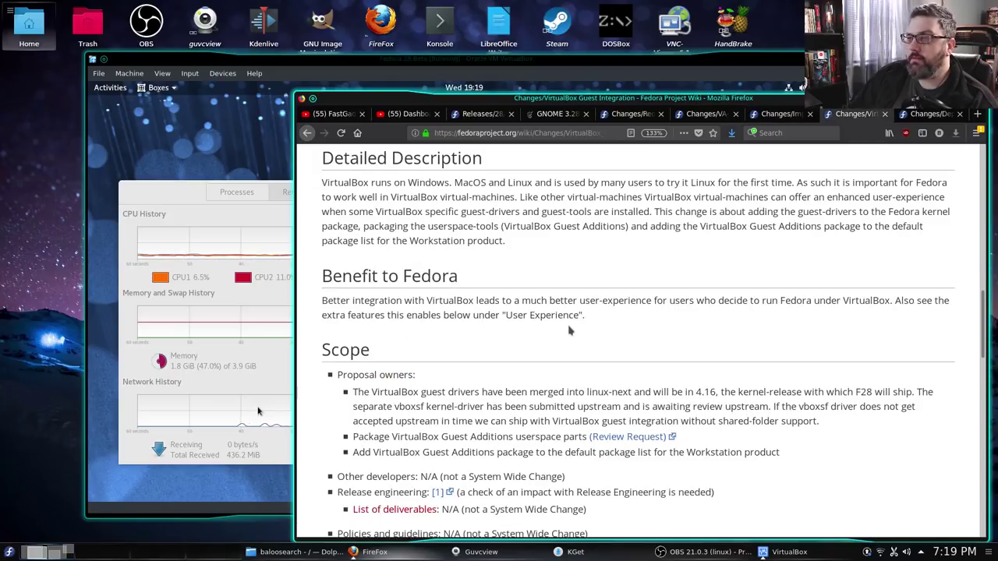
drag(322, 182, 451, 184)
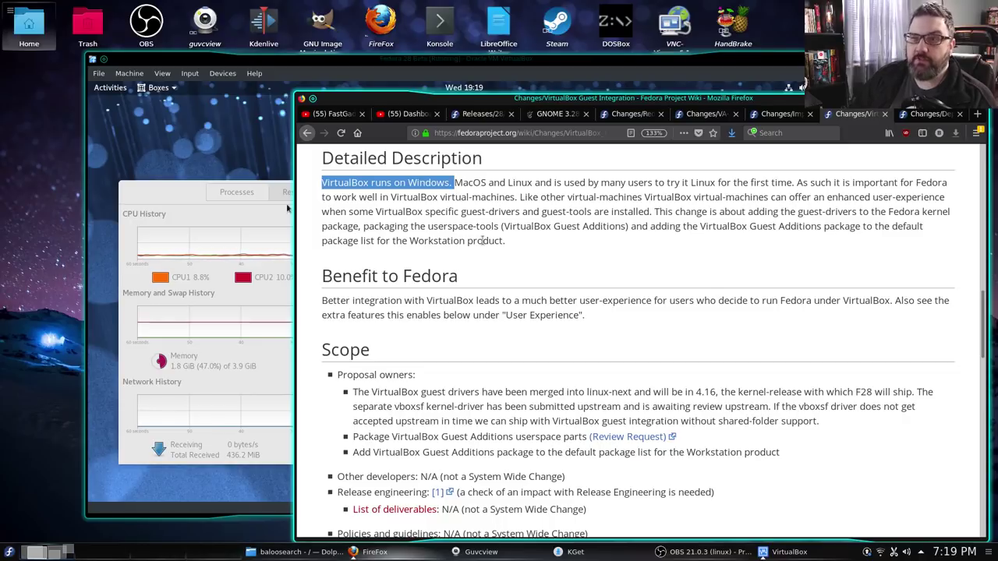
click(395, 60)
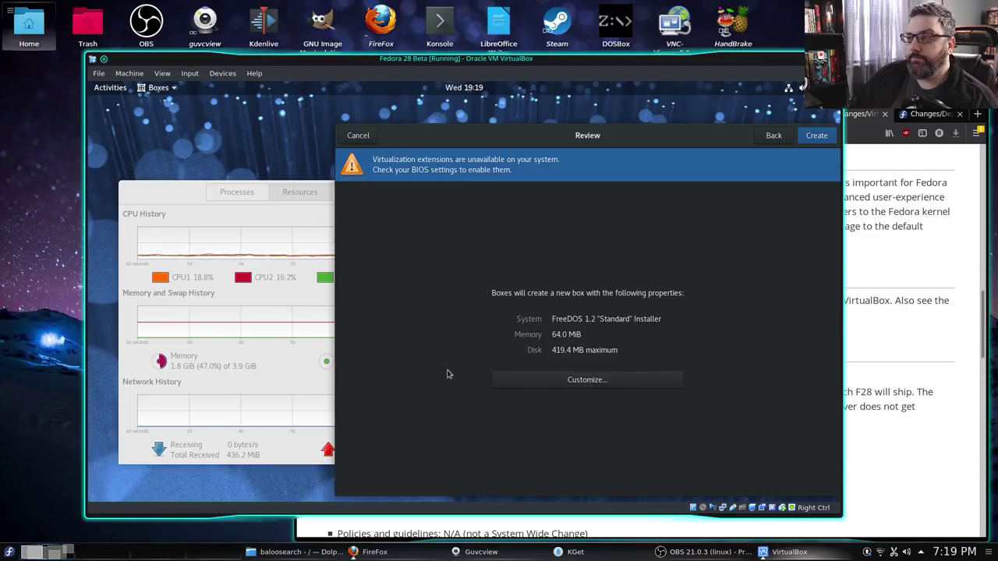
Try customizing the new box's memory to about 600 MiB, restore it to 64.0 MiB and return to the review
click(566, 381)
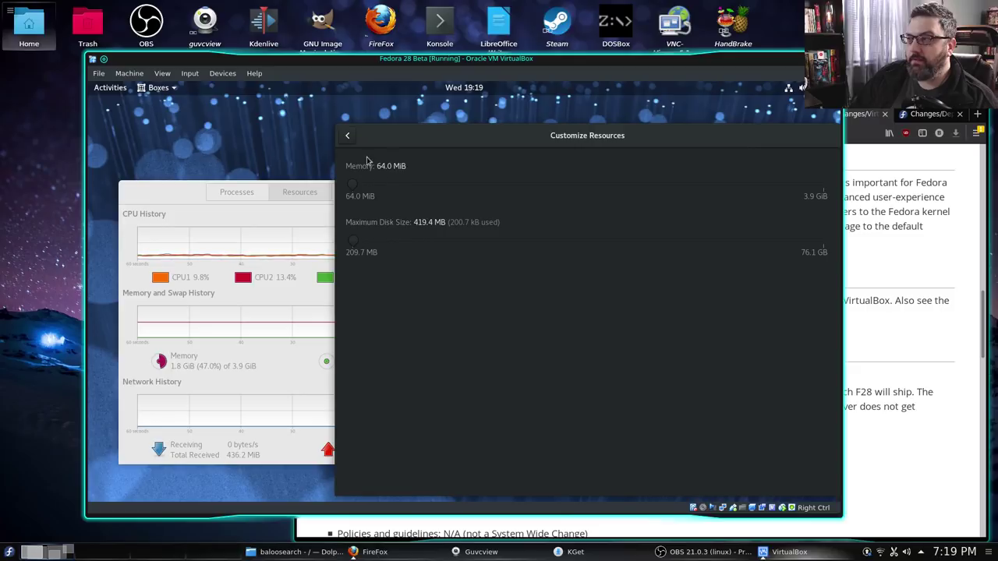
drag(351, 191, 419, 187)
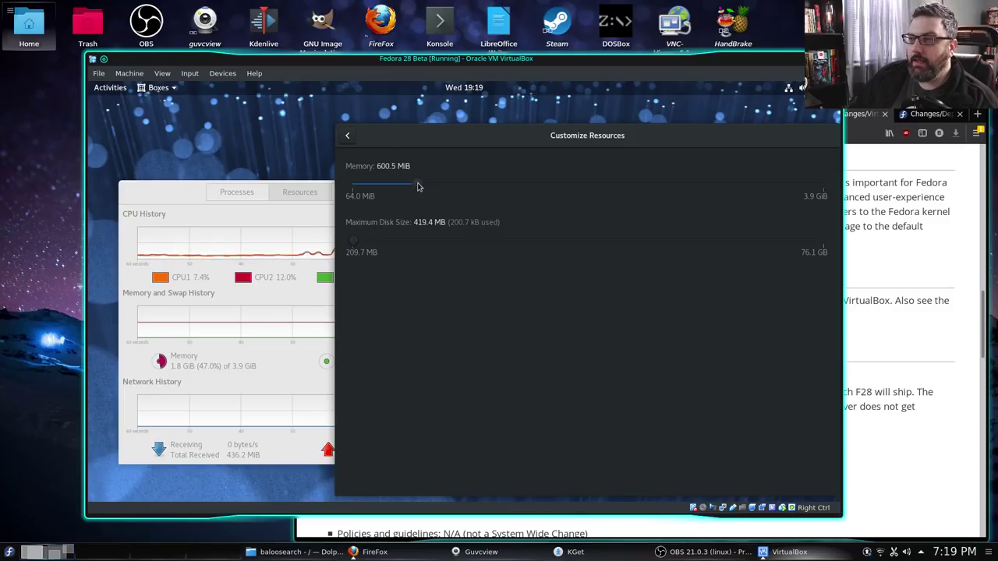
drag(419, 187, 349, 185)
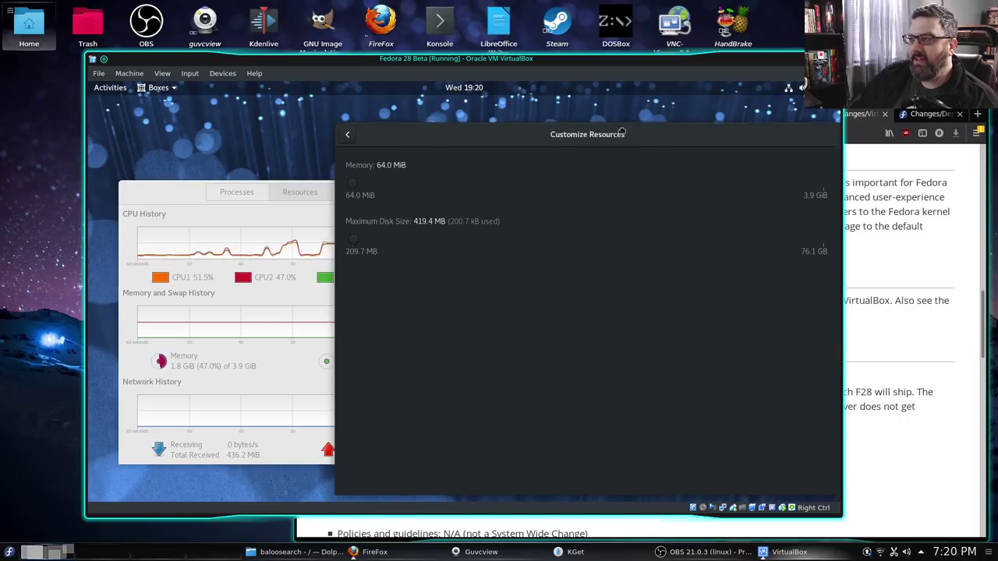
drag(657, 135, 597, 109)
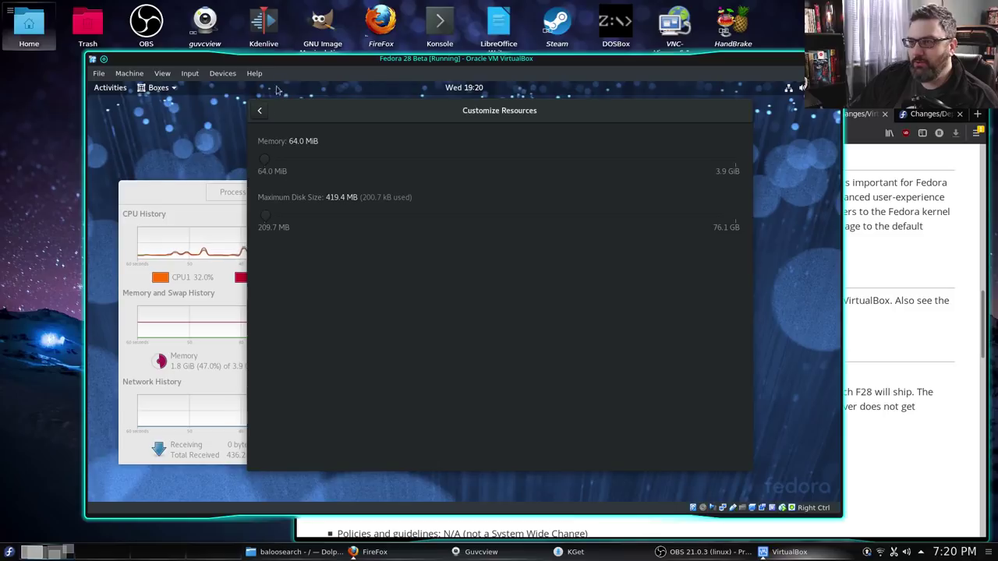
click(262, 111)
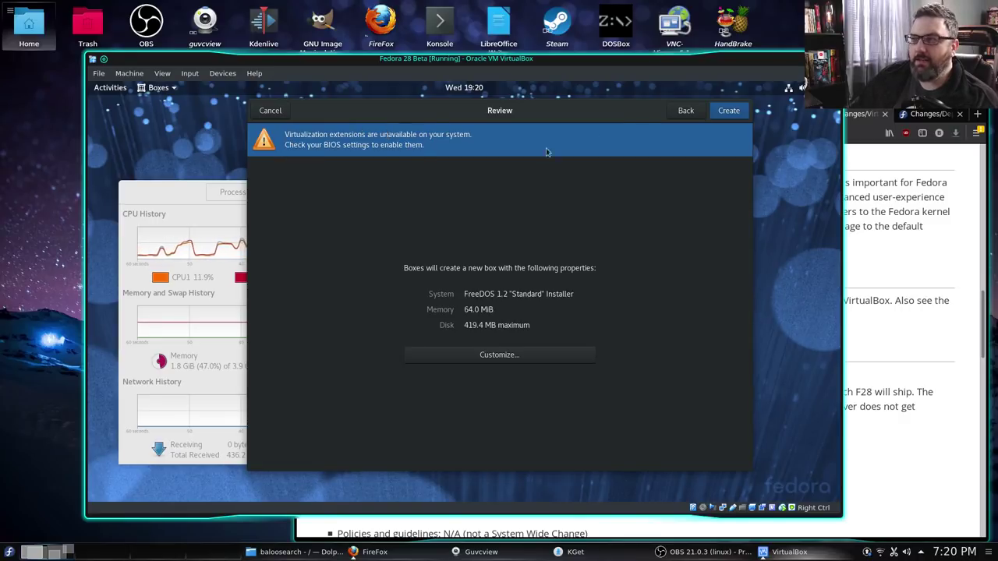
Create the FreeDOS 1.2 box, deny Boxes the request to inhibit shortcuts and direct input to its console
click(729, 111)
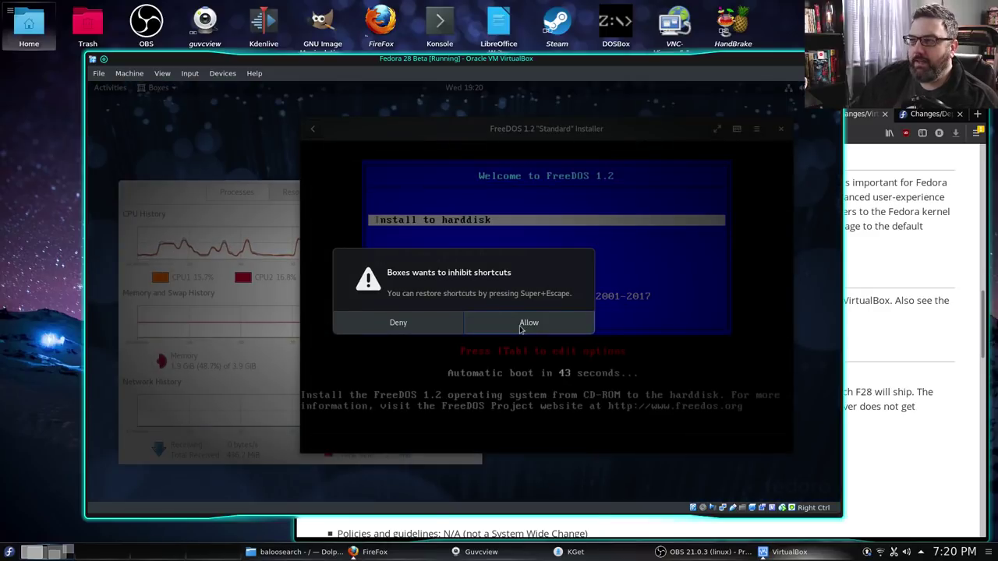
click(399, 321)
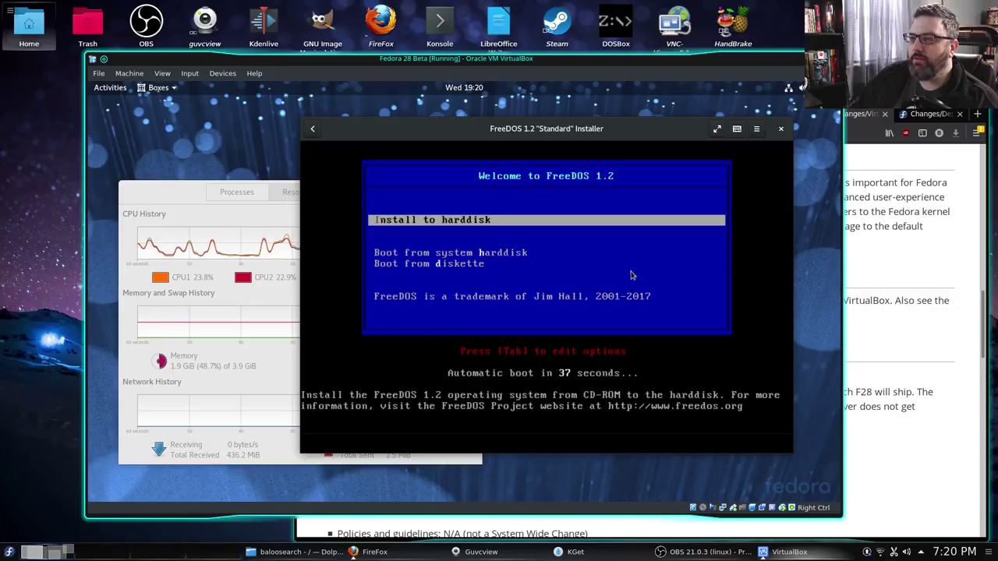
click(582, 260)
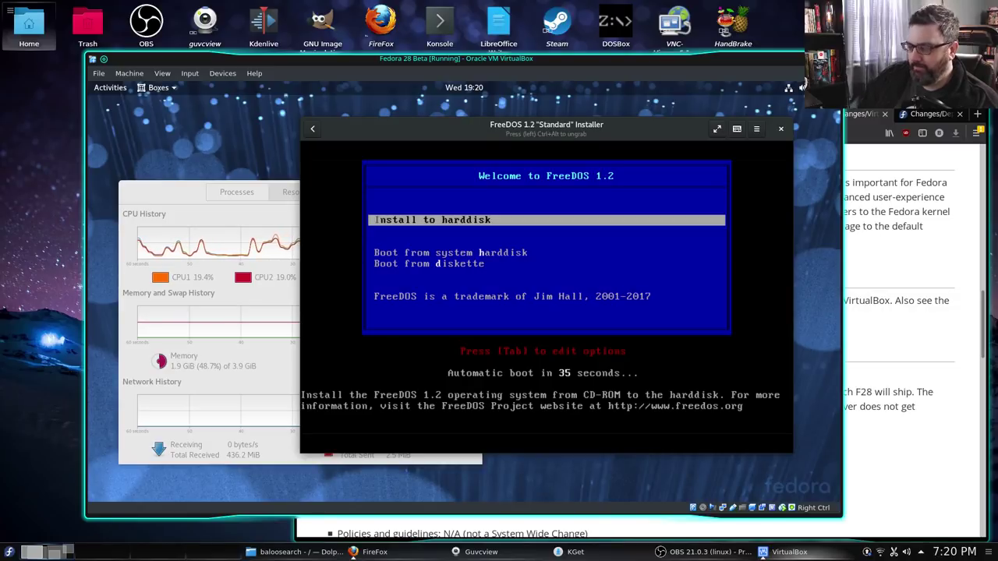
Boot the FreeDOS installer with "Install to harddisk" and choose English as the preferred language
key(Down)
key(Down)
key(Up)
key(Up)
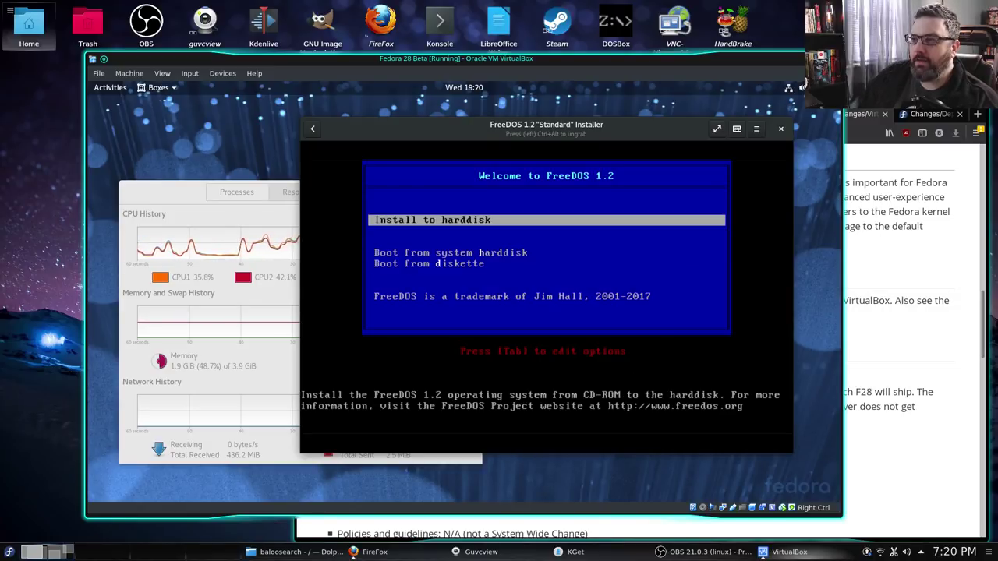
key(Return)
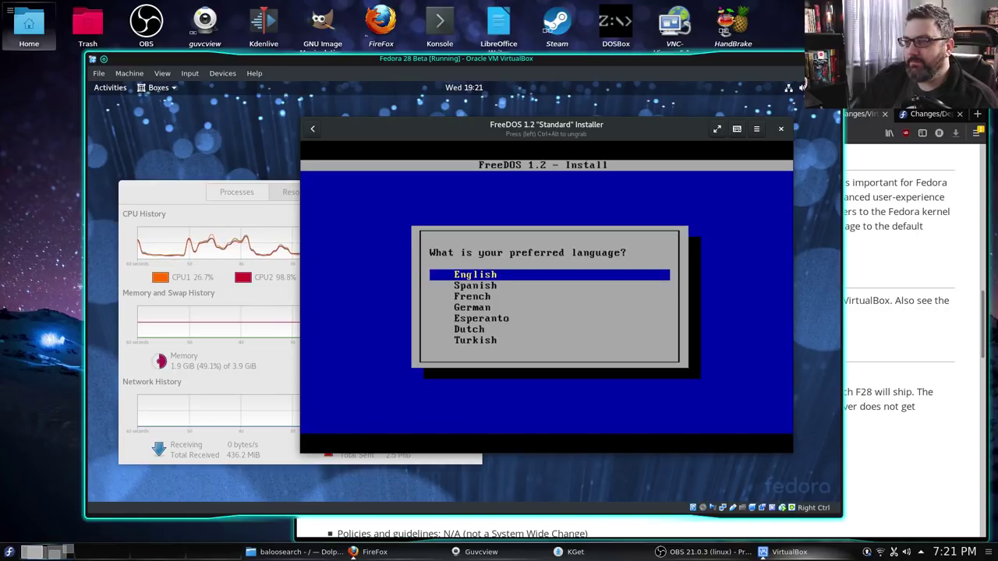
key(Return)
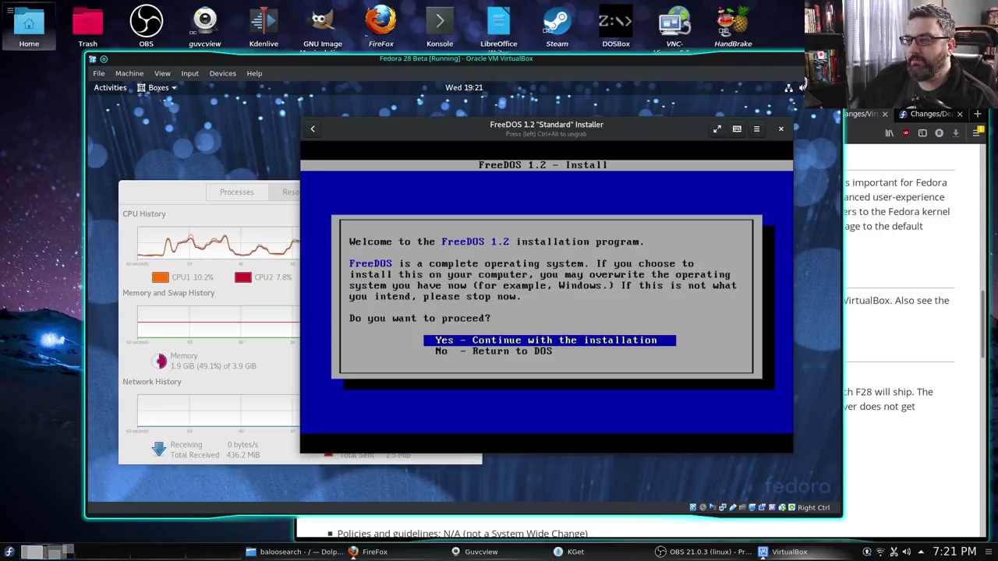
Continue with the FreeDOS installation, choose to partition drive C: and enable large disk (FAT32) support
key(Return)
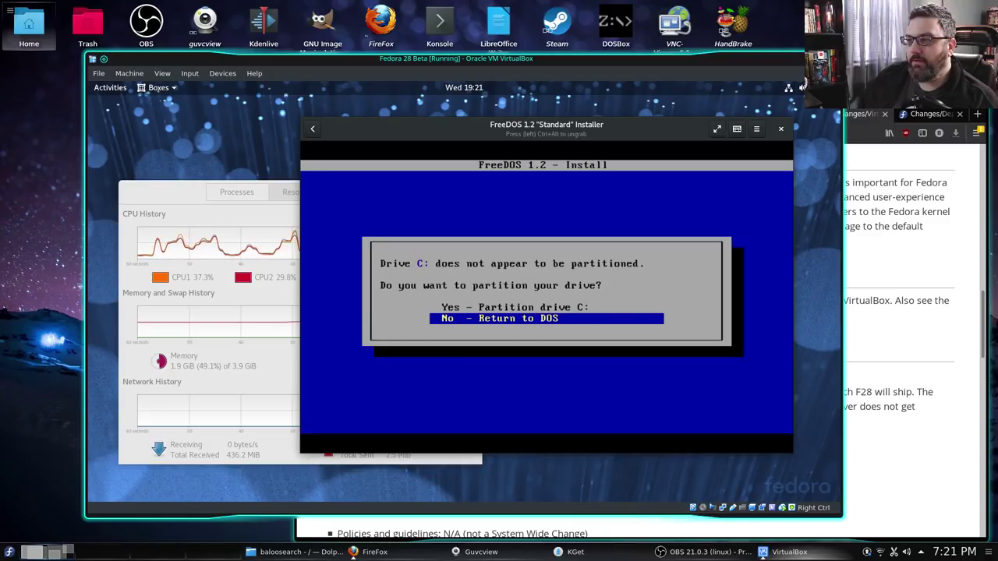
key(Up)
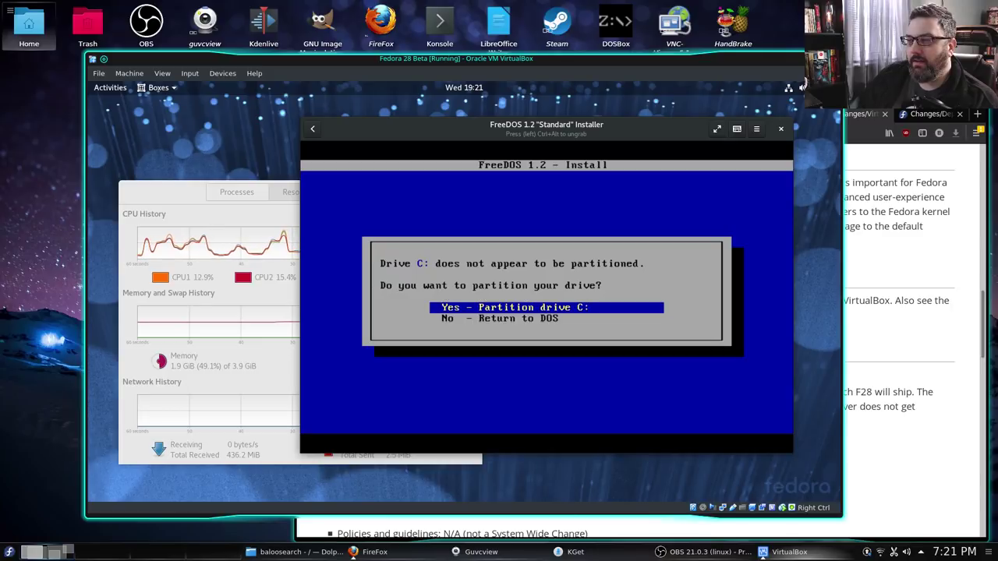
key(Return)
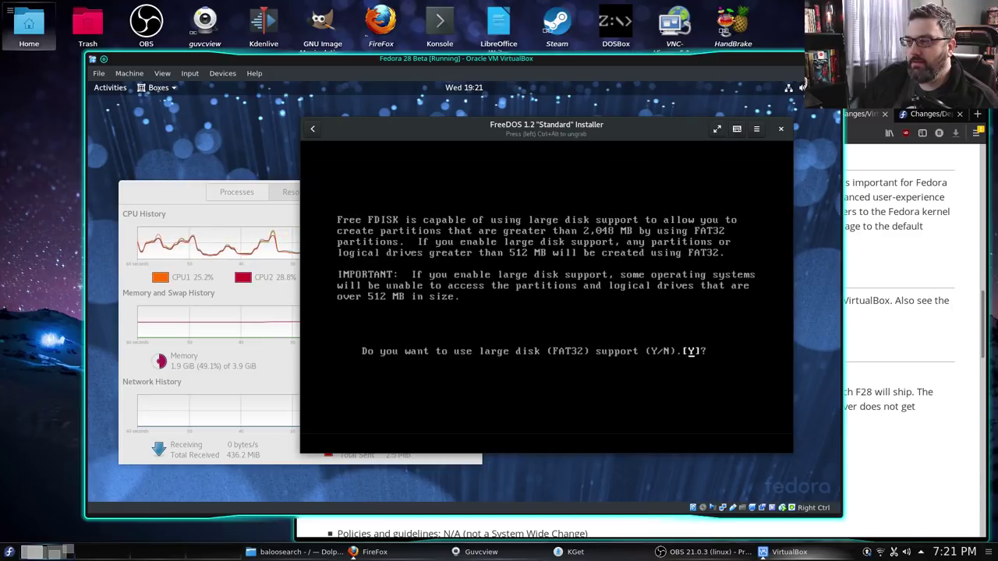
key(Return)
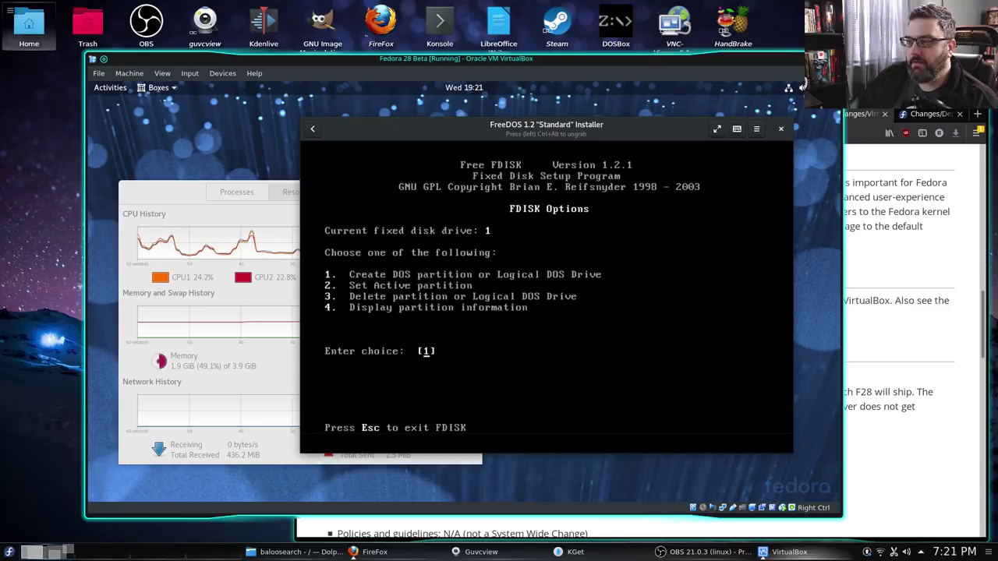
Create a primary DOS partition on fixed disk drive 1 with the maximum available size and make it active
key(Return)
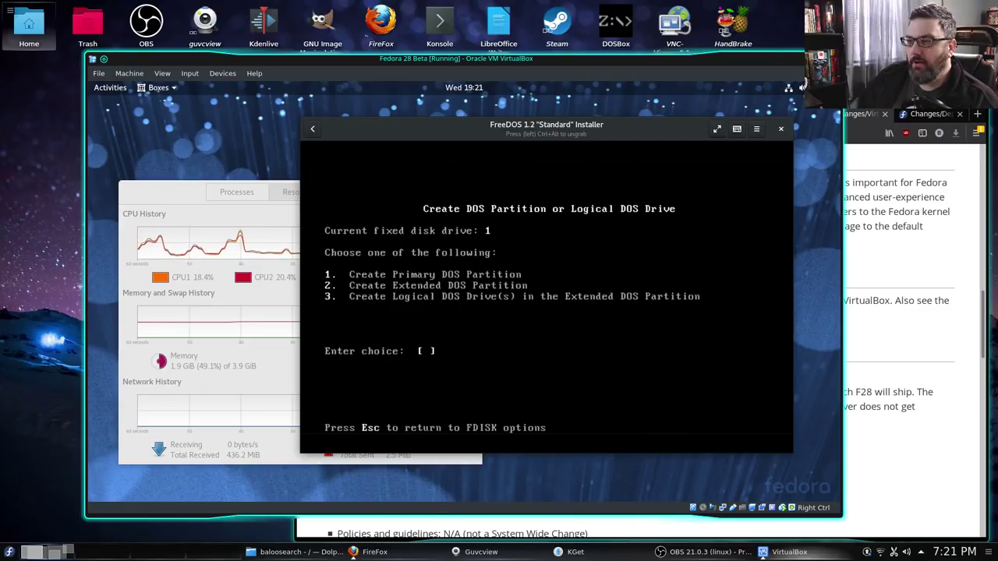
key(Return)
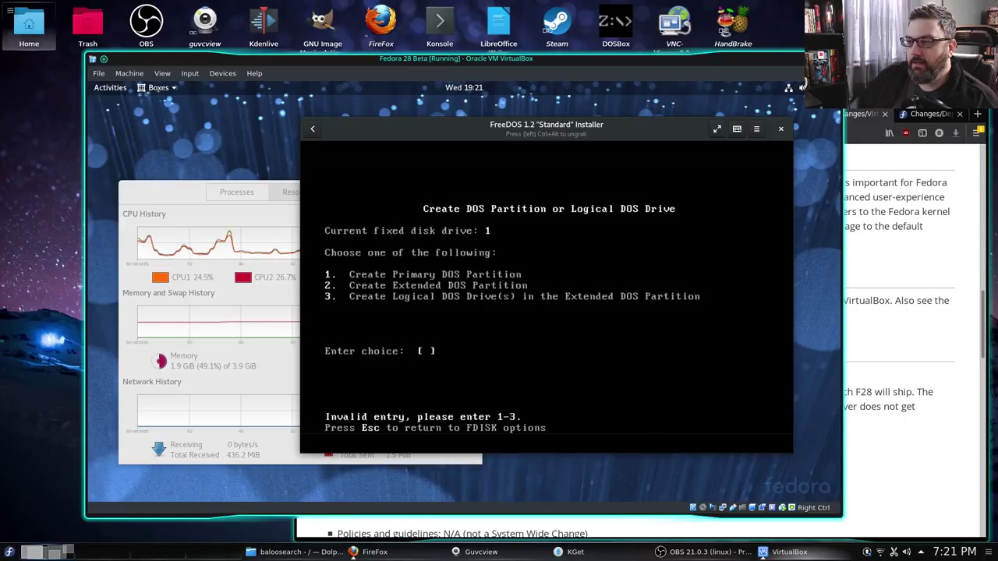
text(1)
key(Return)
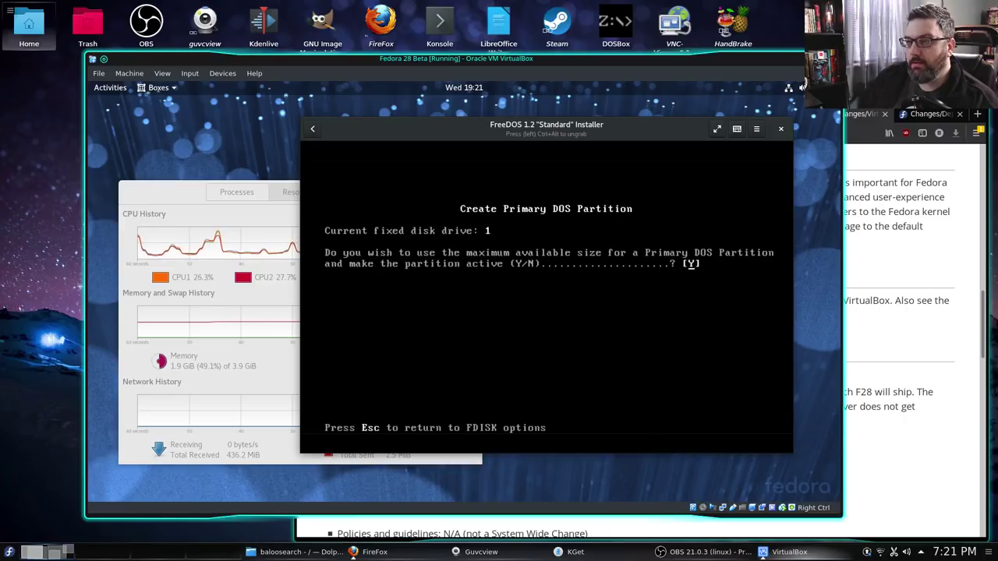
key(Return)
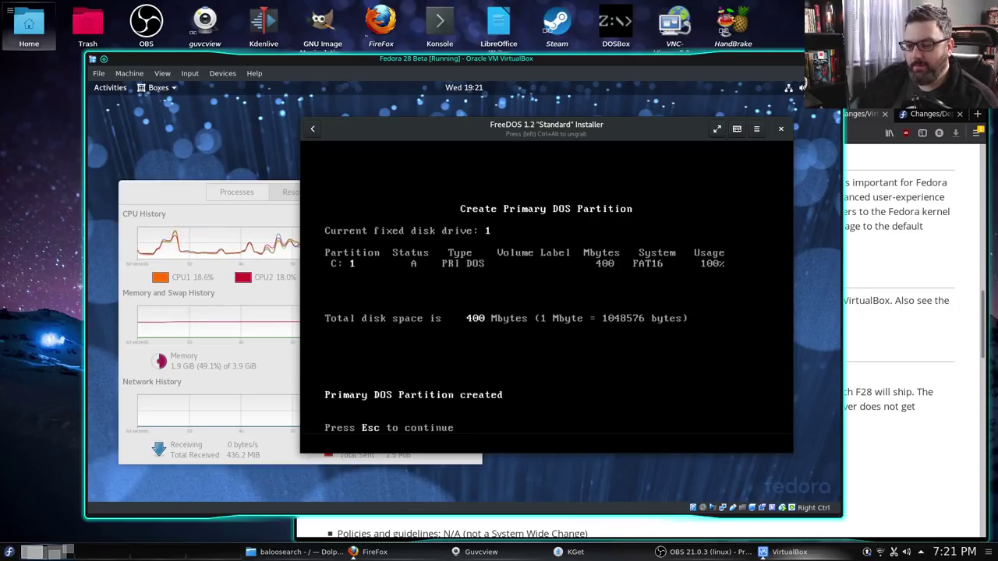
key(Escape)
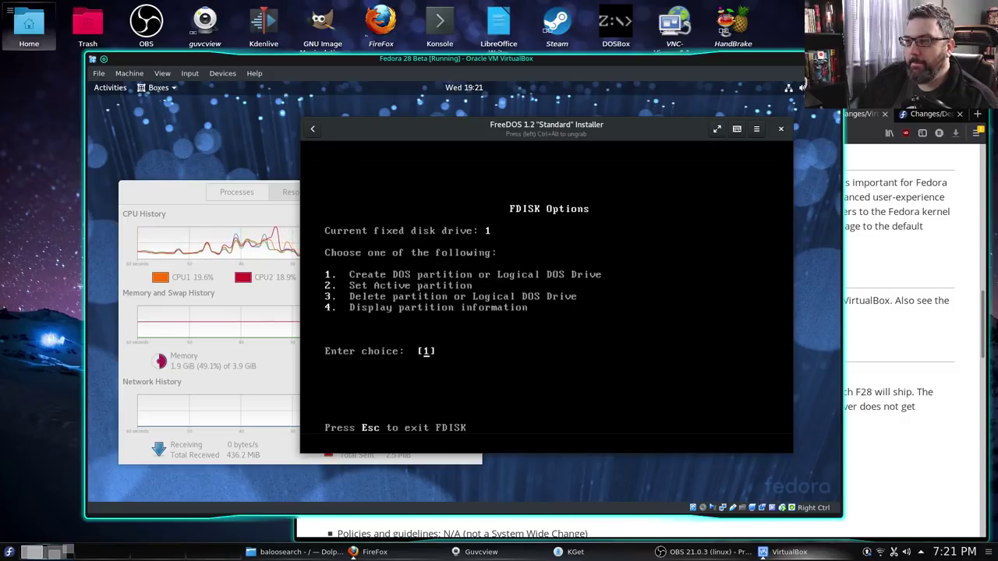
Try to set the active partition on fixed disk drive 1 in FDISK
text(2)
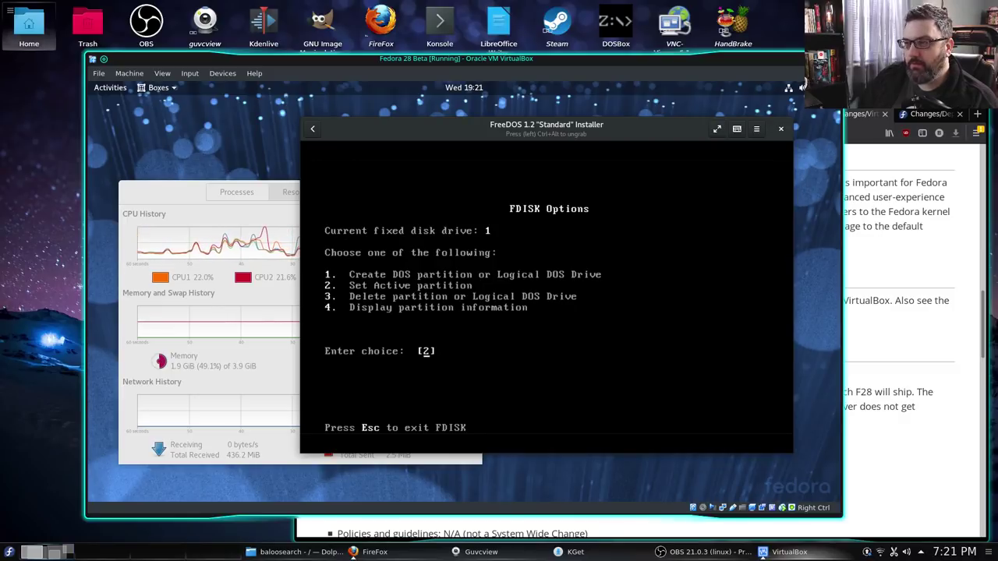
key(Return)
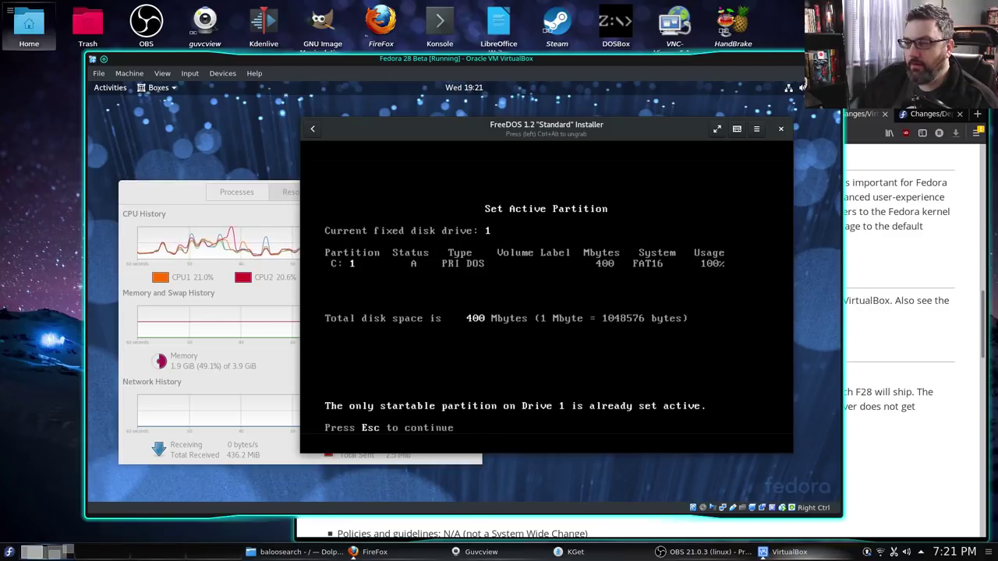
key(Escape)
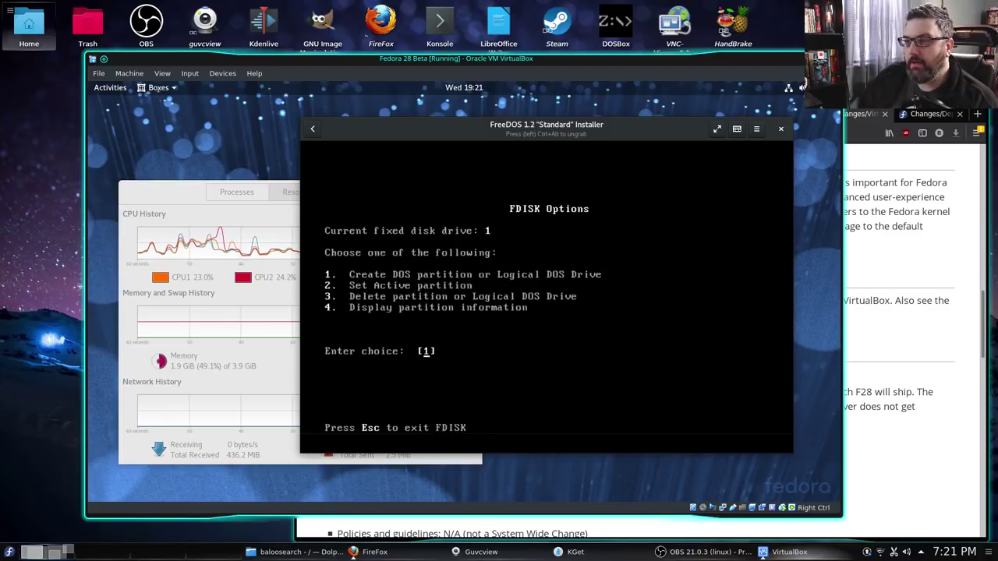
Exit FDISK and reboot the FreeDOS box to apply the new partitioning scheme
key(Escape)
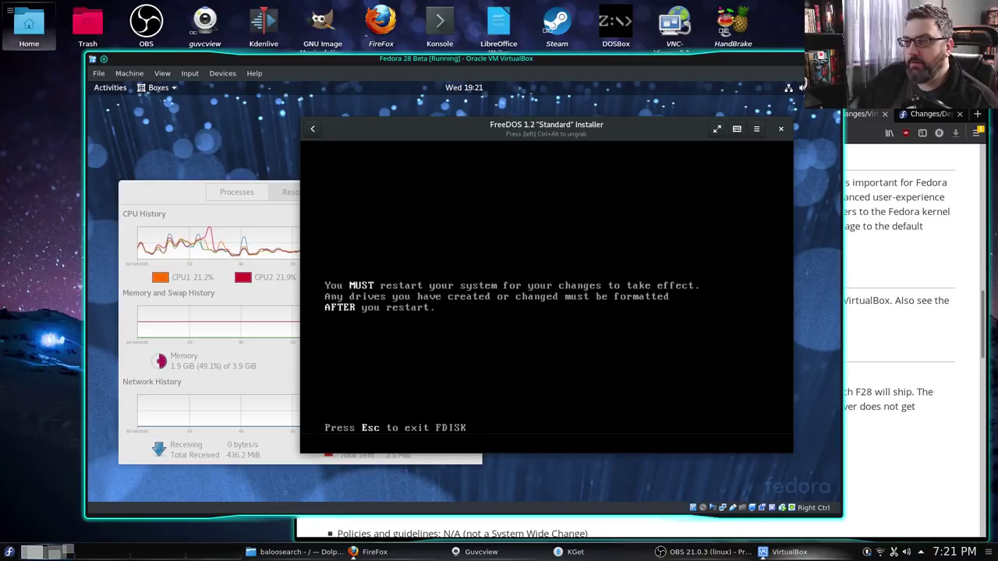
key(Escape)
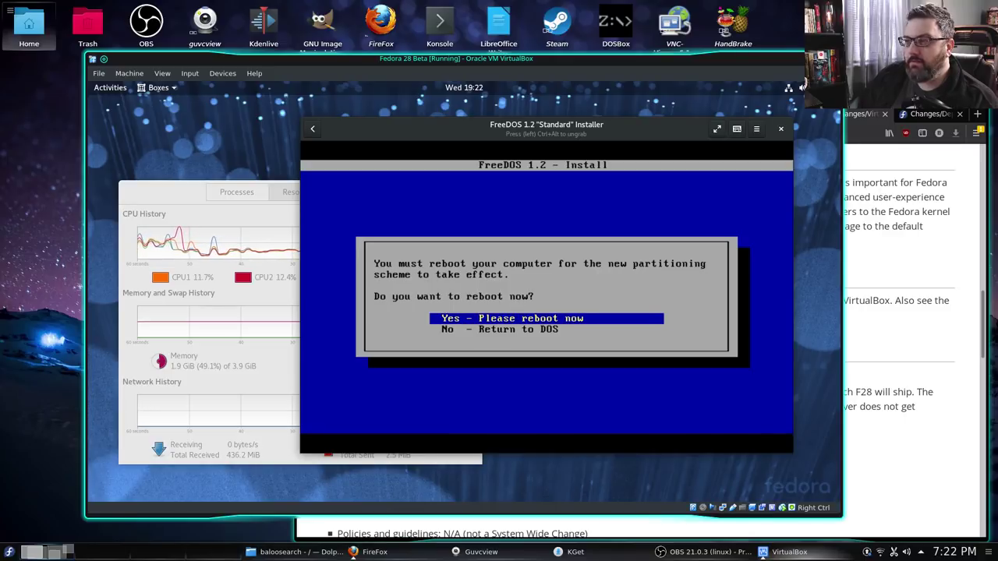
key(Return)
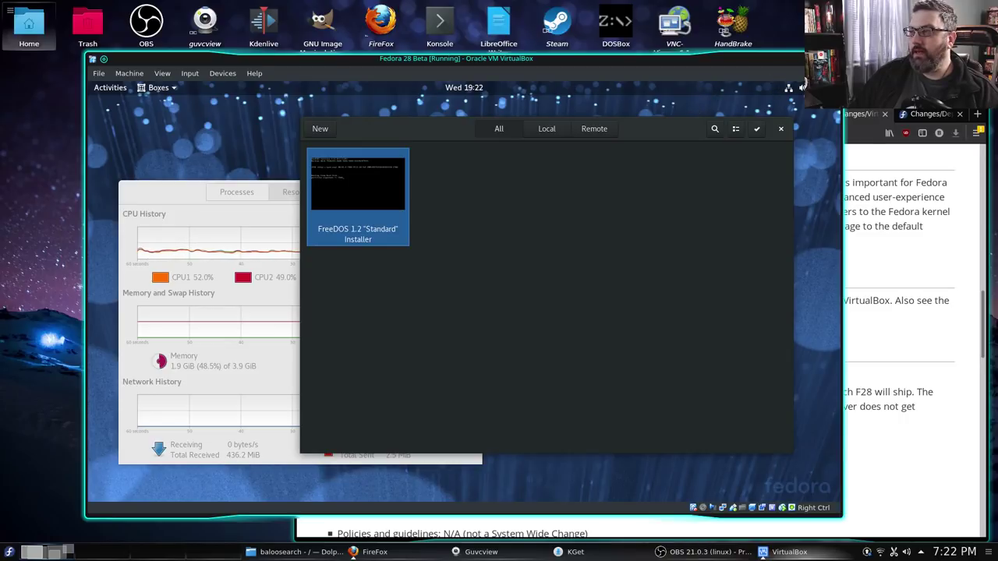
Reopen the FreeDOS 1.2 "Standard" Installer box from the Boxes collection and direct input to its console
mouse_move(693, 119)
mouse_down()
mouse_move(630, 155)
mouse_move(682, 129)
mouse_up()
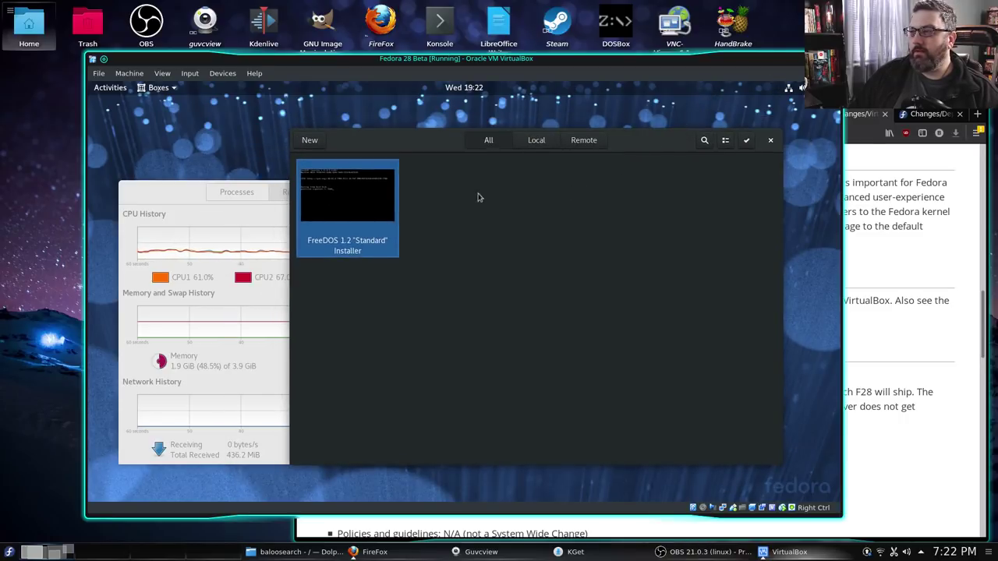
click(353, 198)
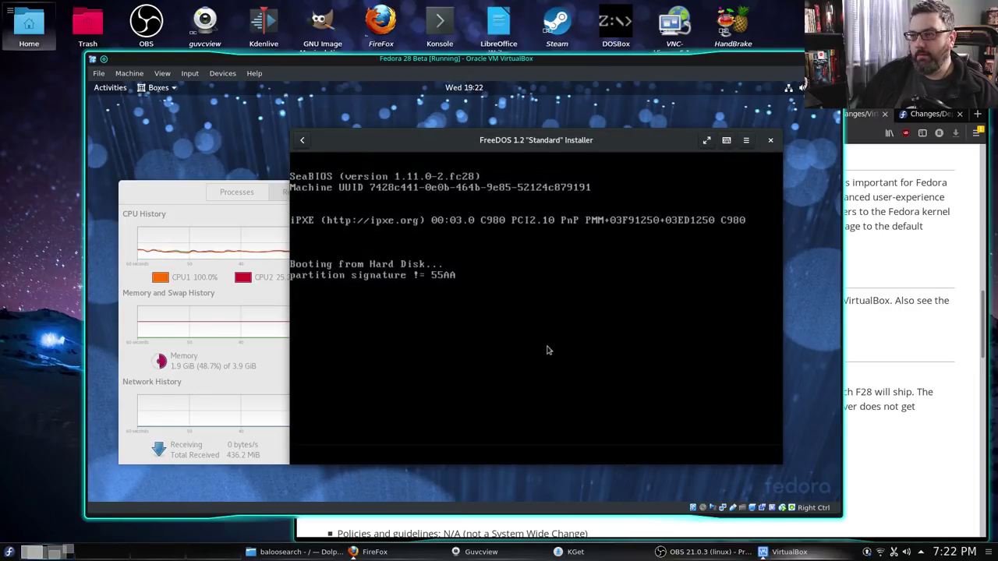
click(548, 350)
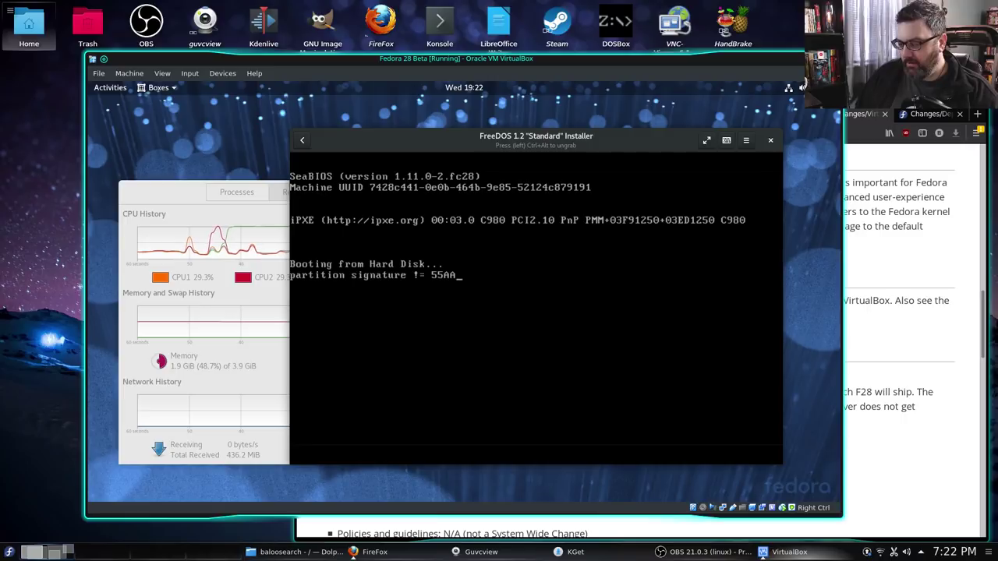
Release the input grab, send Ctrl + Alt + Del to the FreeDOS box and close Boxes
key(ctrl)
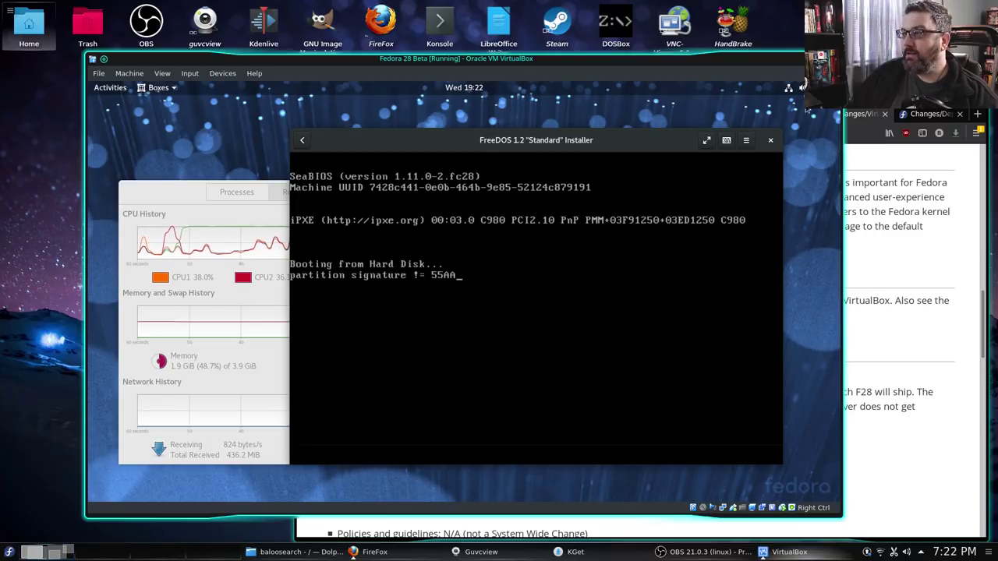
click(726, 139)
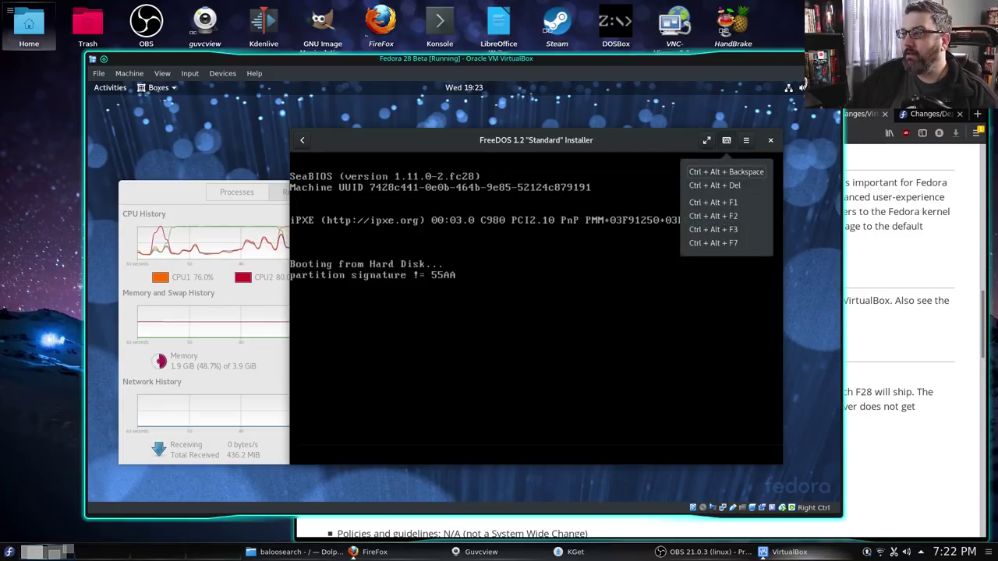
click(714, 185)
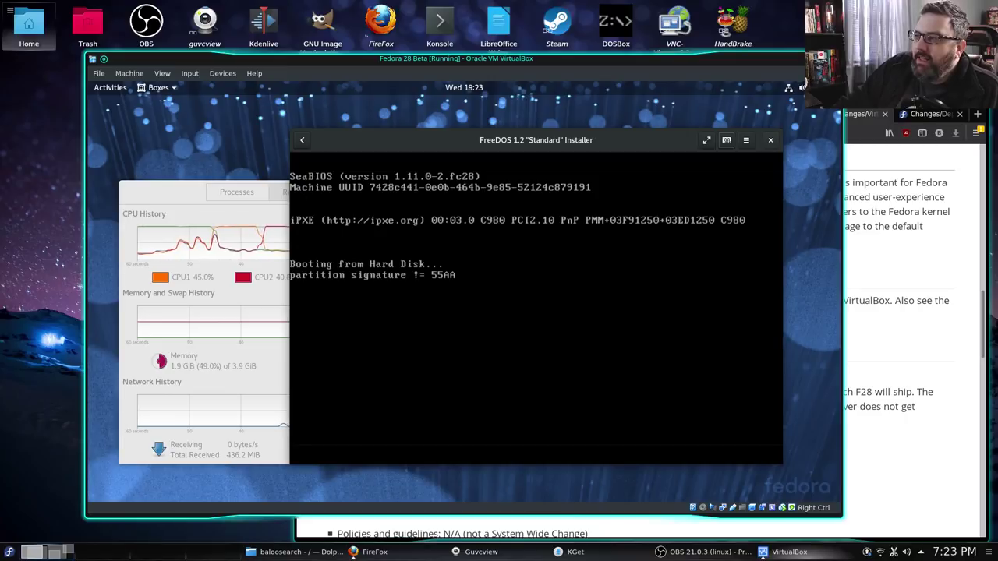
key(alt+F4)
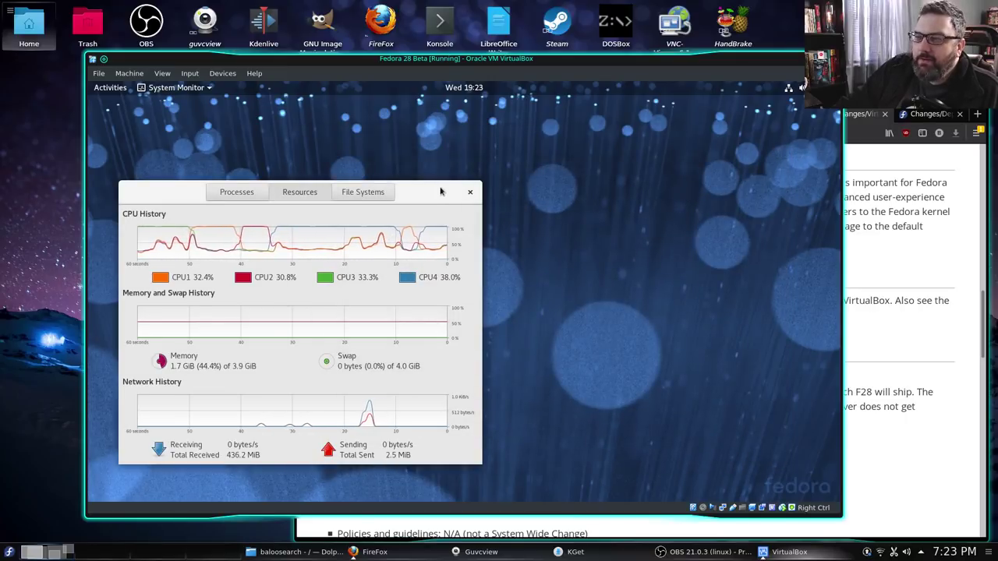
Reposition the System Monitor window, switch to Firefox and view the Summary of the Deprecate TCP wrappers change page
drag(324, 191, 354, 186)
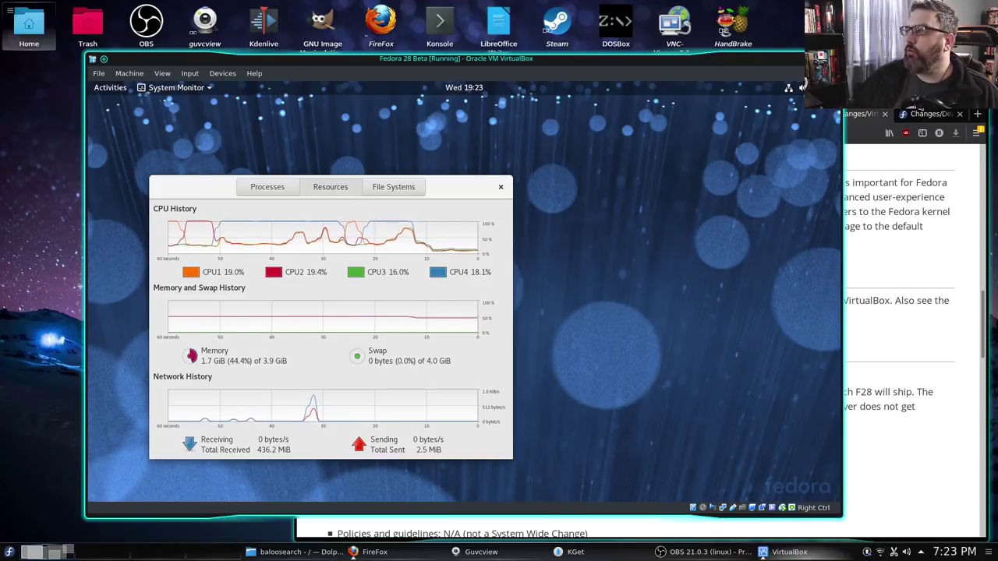
key(alt+Tab)
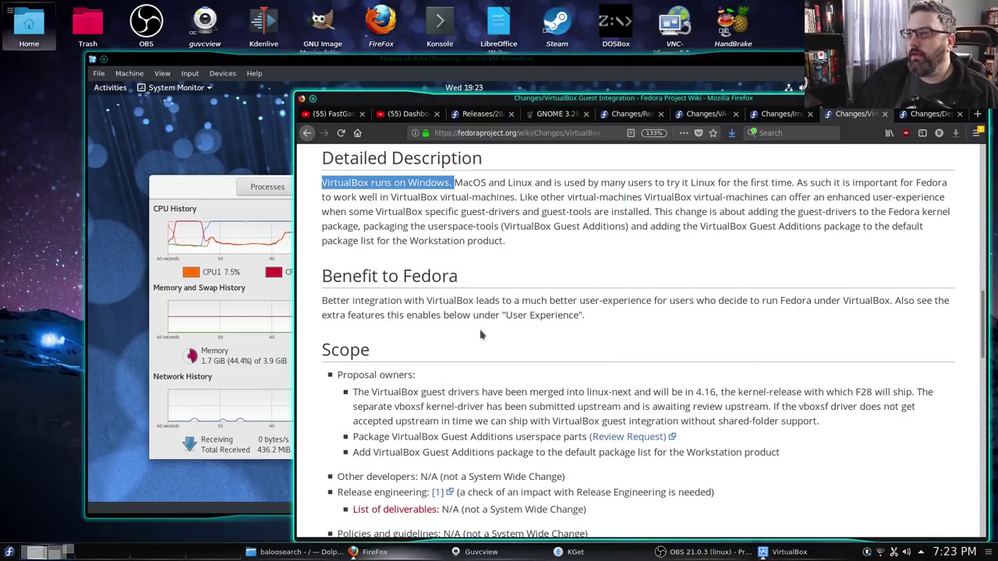
click(920, 114)
scroll(637, 343, up, 8)
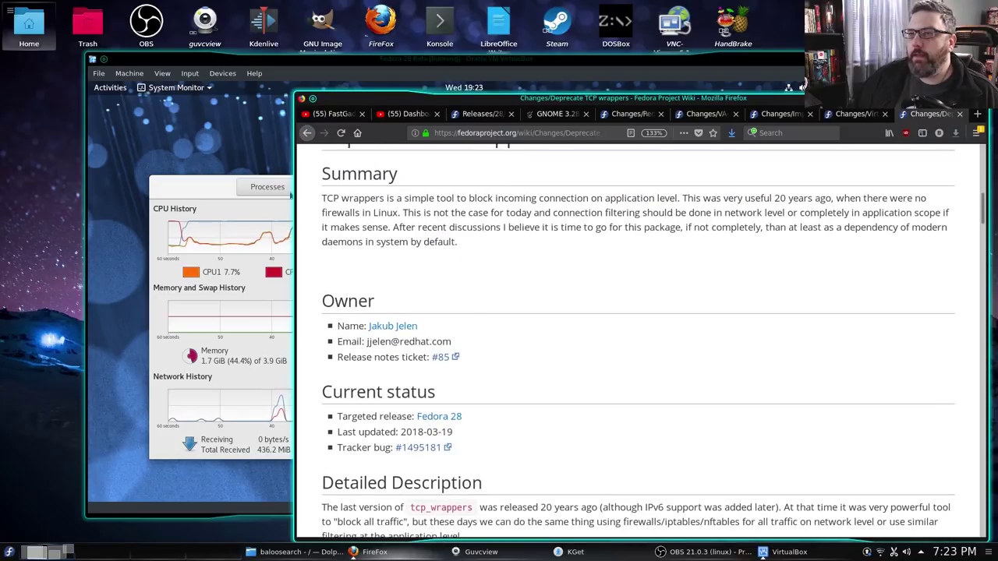
Return to the Fedora 28 Beta virtual machine and examine its installed applications, including the contents of the Sundry folder
click(244, 148)
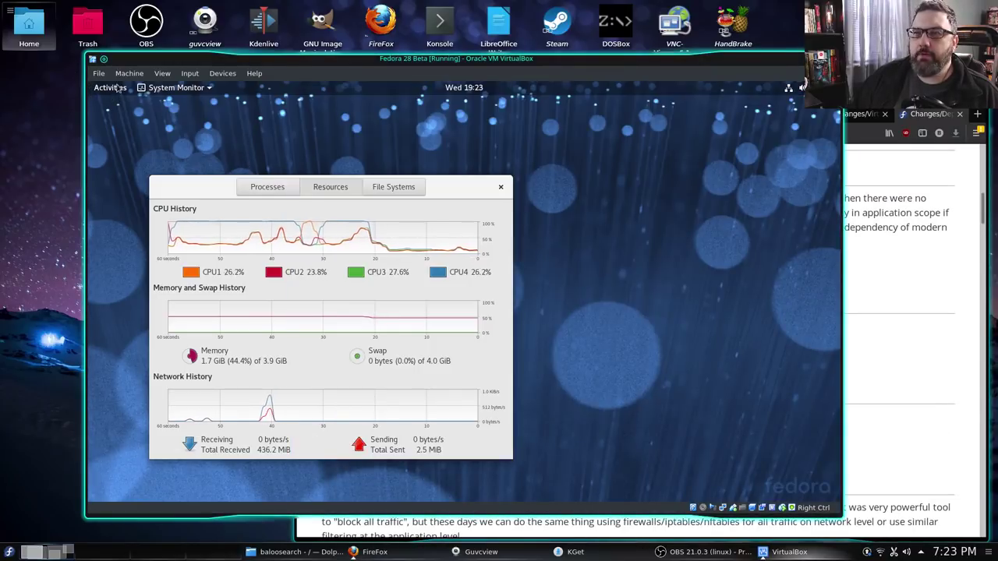
click(110, 88)
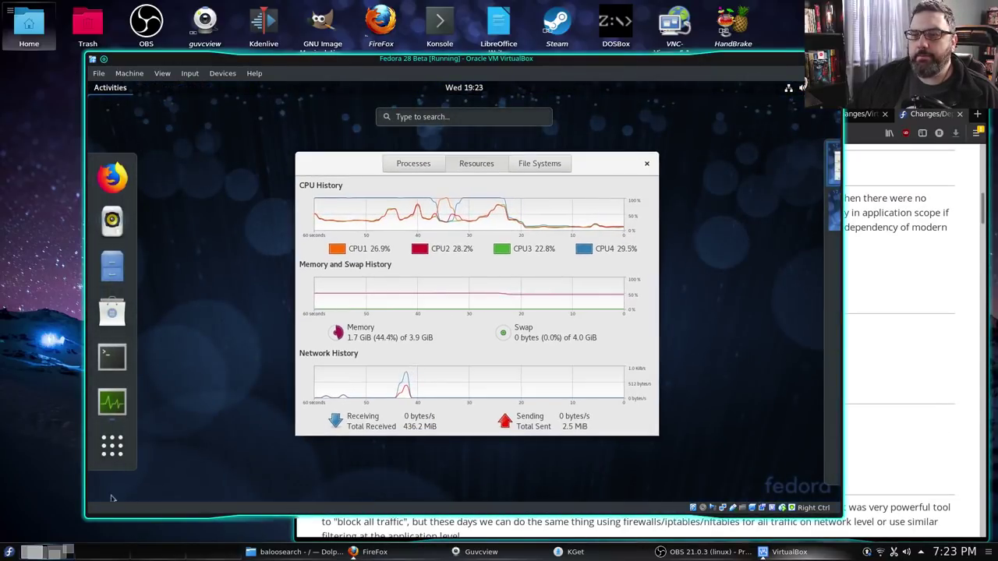
click(111, 446)
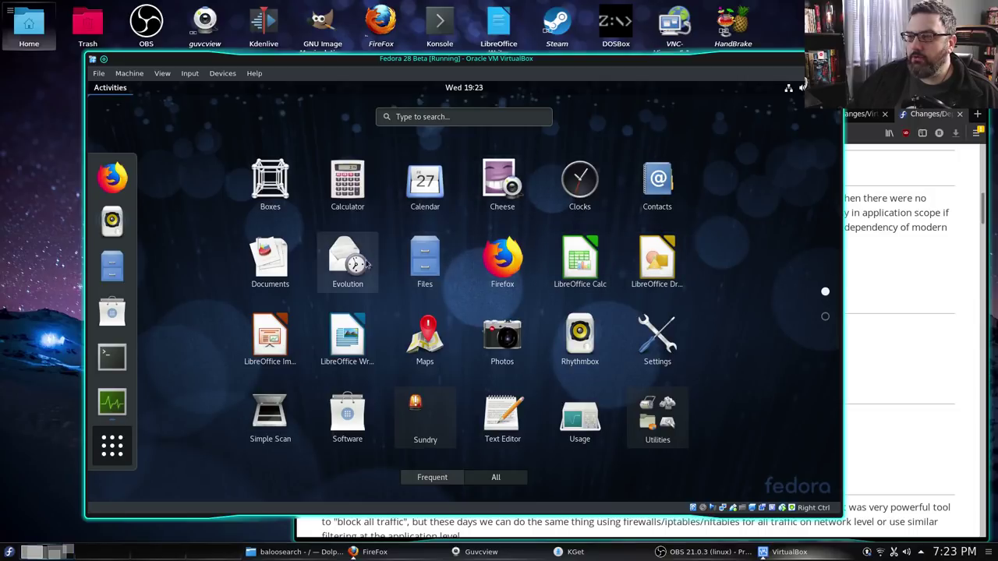
scroll(623, 444, down, 1)
scroll(651, 452, up, 1)
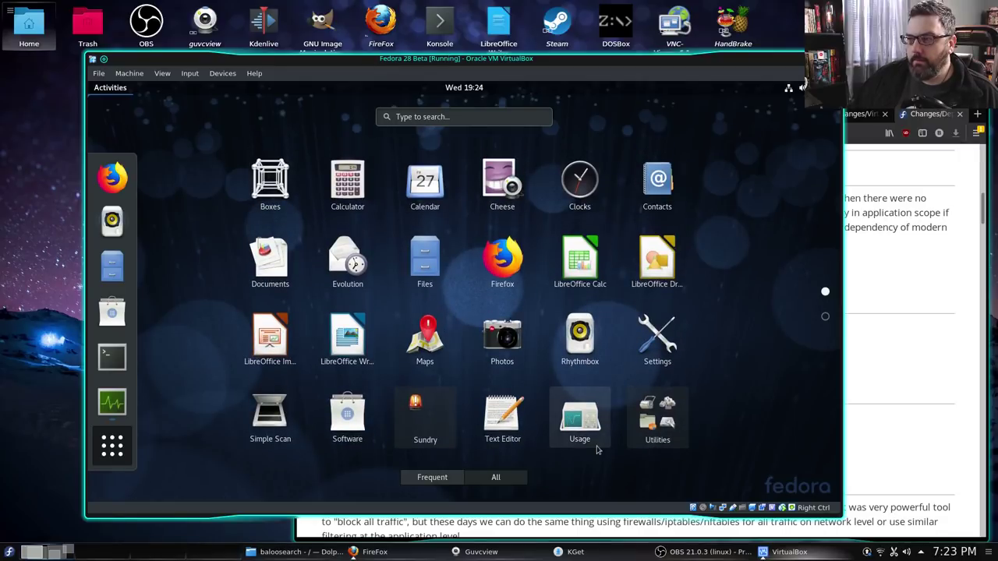
click(425, 417)
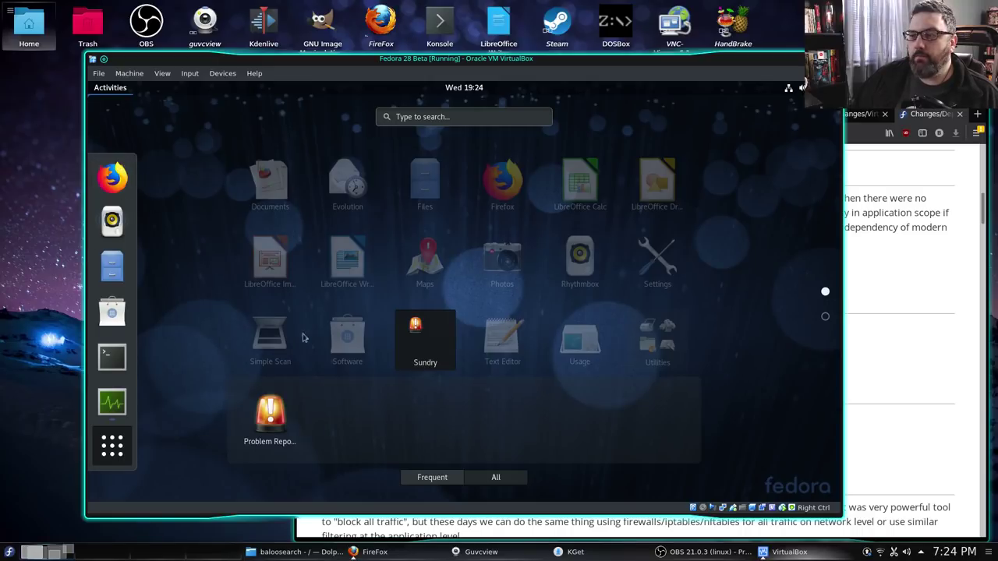
click(764, 348)
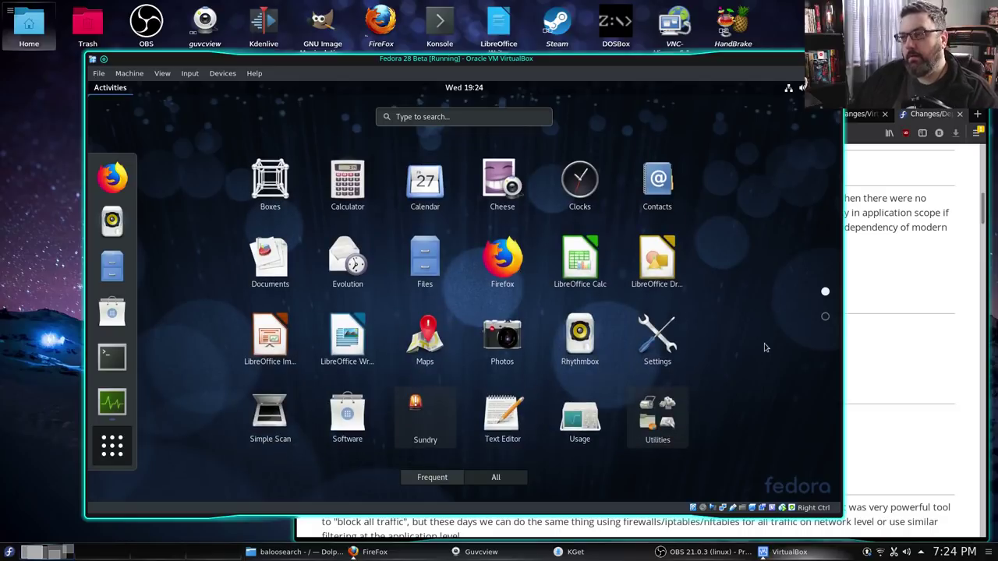
Launch Disk Usage Analyzer from the Utilities folder, move its window toward the desktop's center and scan the Home folder
click(651, 414)
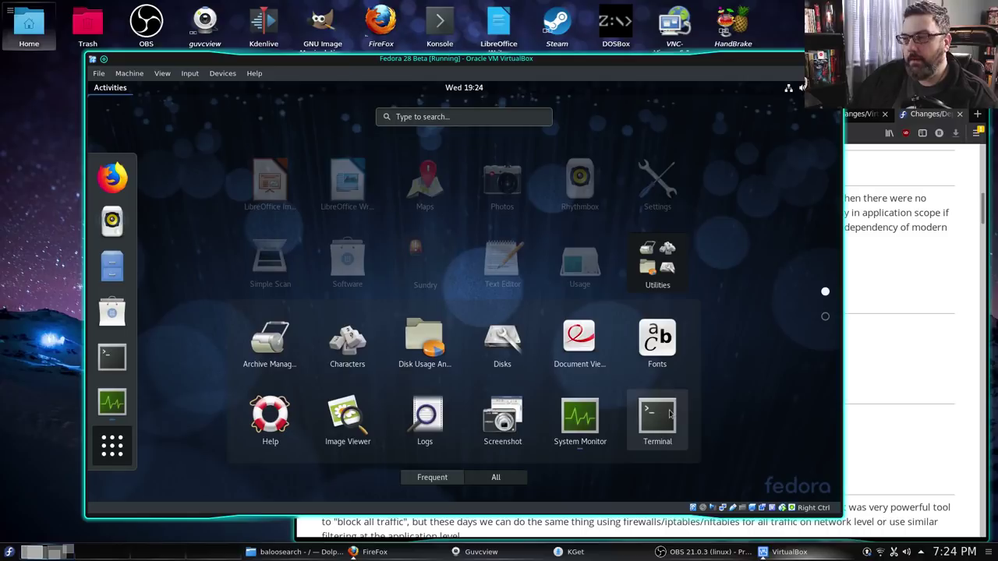
click(434, 340)
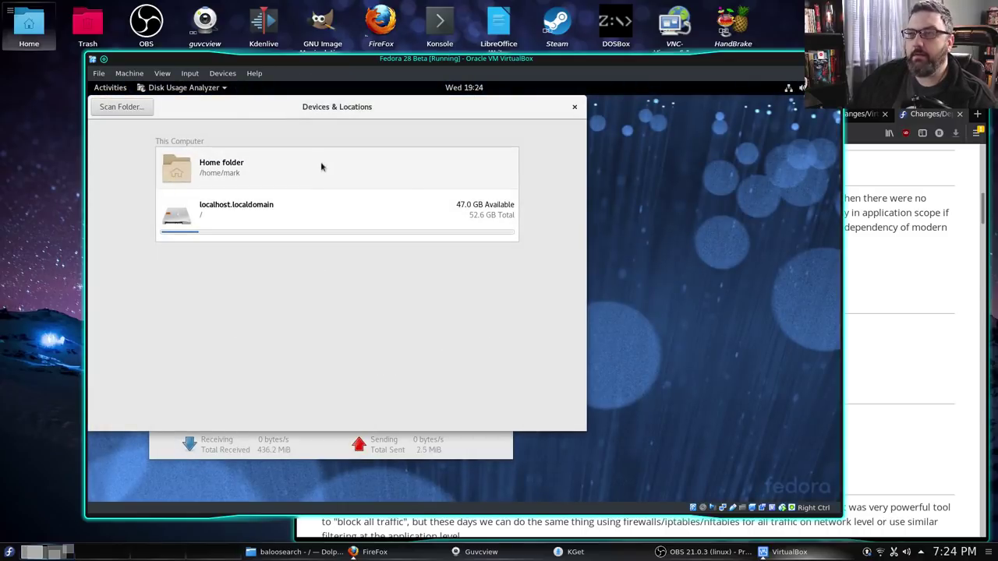
drag(301, 114, 381, 141)
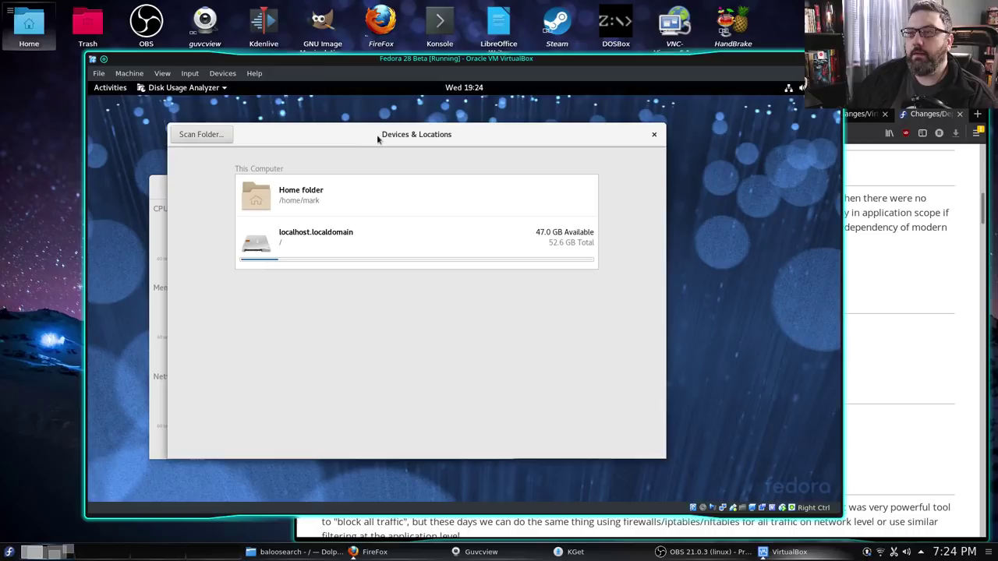
click(263, 198)
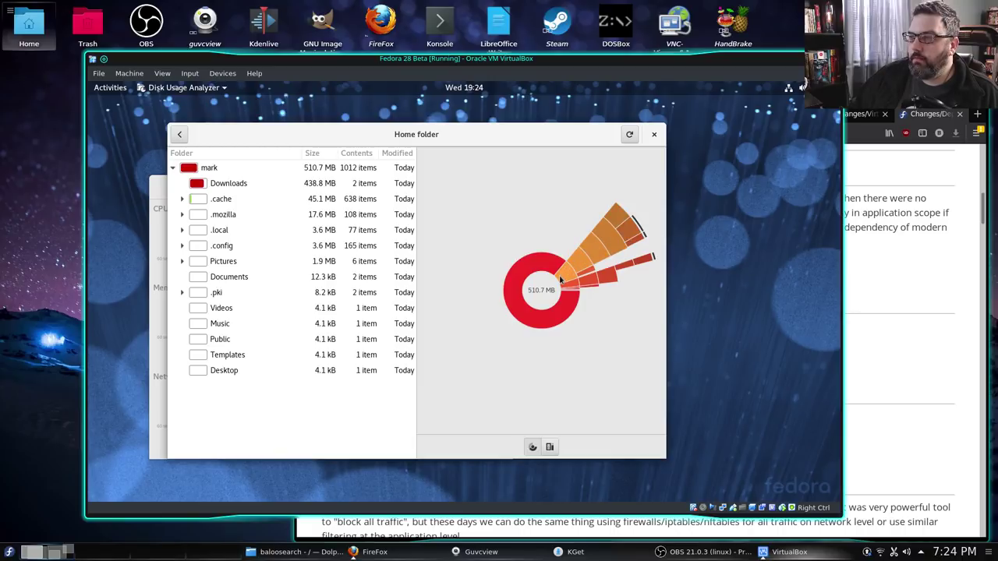
Inspect the Home folder's usage chart and the Downloads folder's usage, return to the device list and close Disk Usage Analyzer
mouse_move(562, 275)
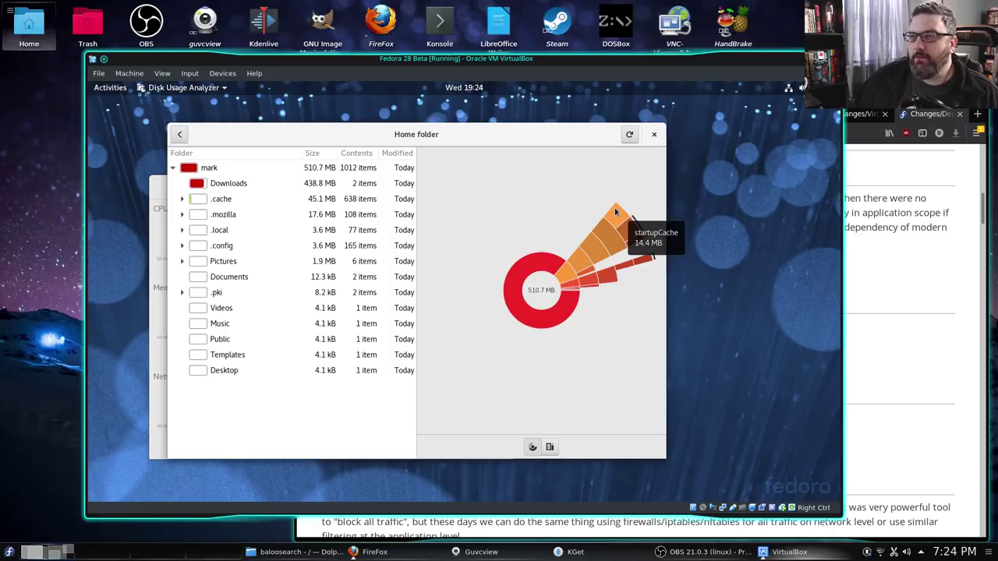
click(232, 184)
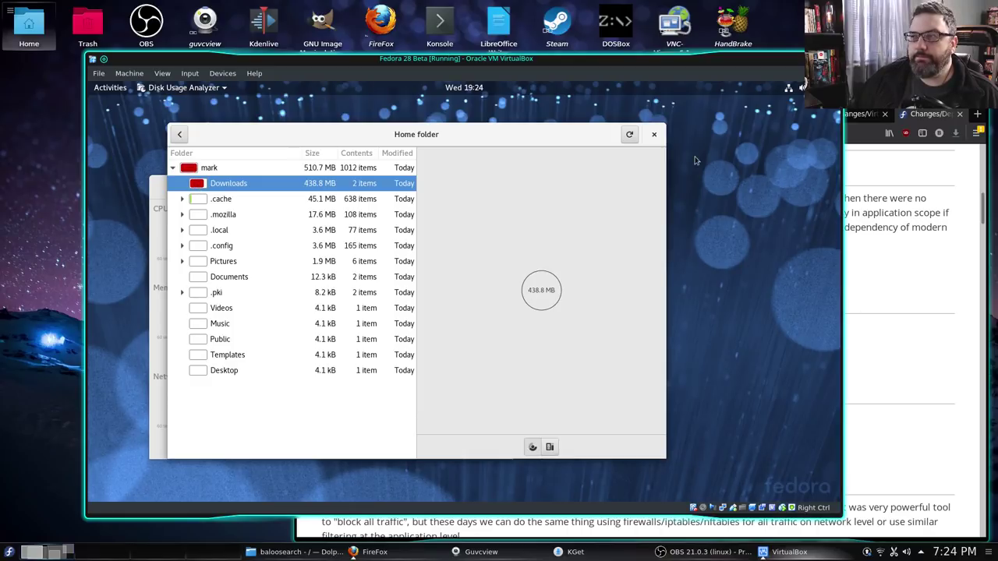
click(179, 137)
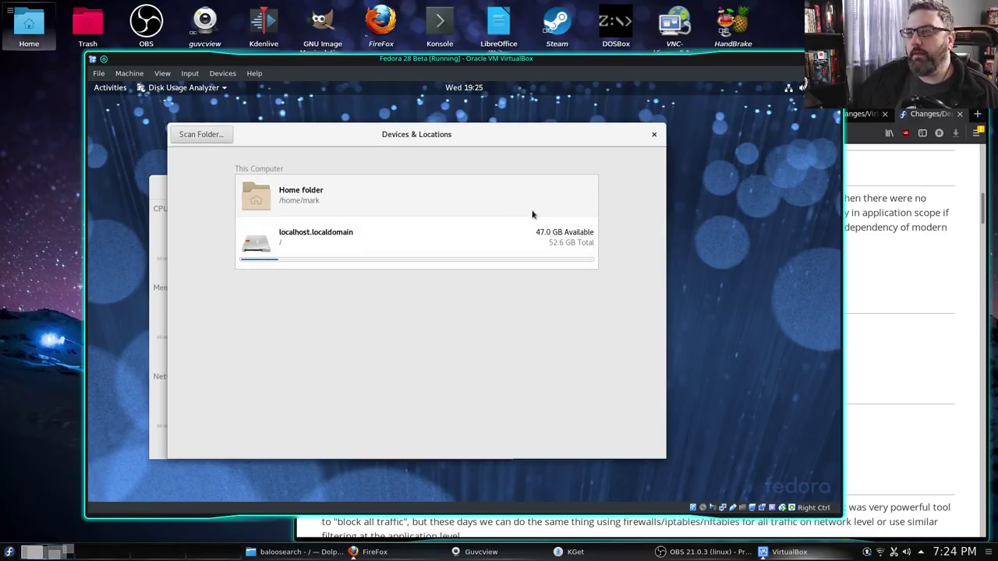
click(655, 136)
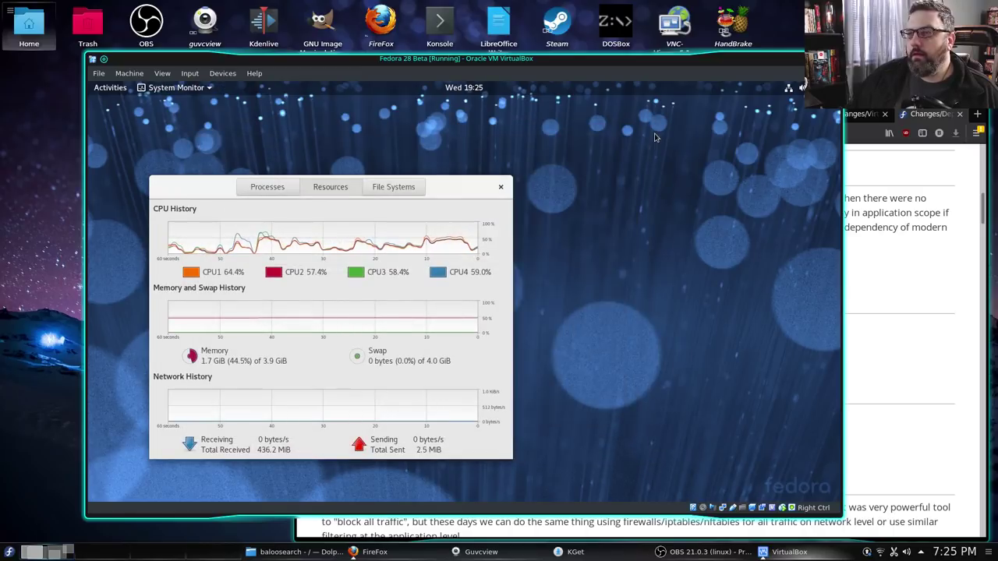
Look through the applications in the Utilities folder of the application overview and open Settings
click(110, 88)
click(111, 445)
click(658, 421)
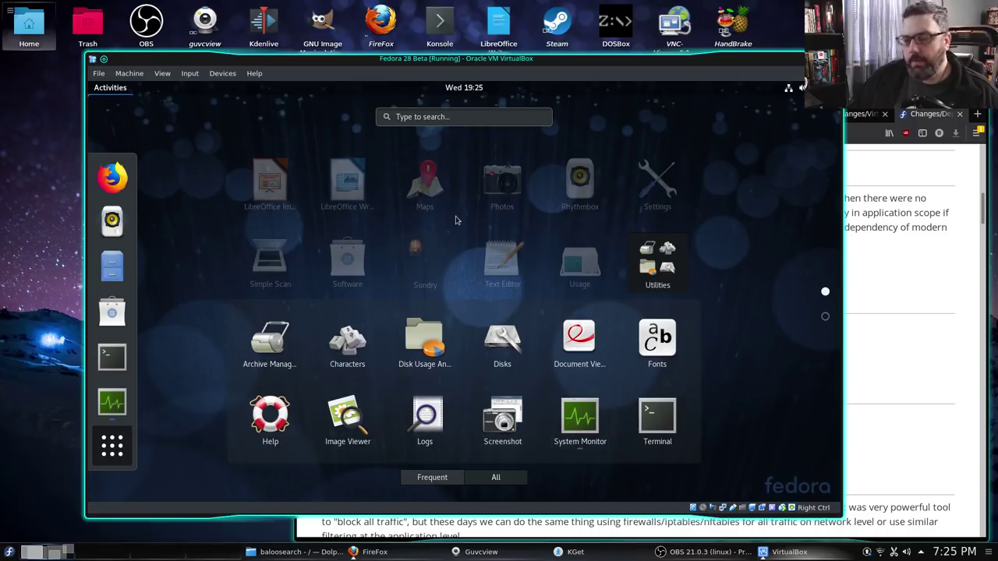
click(641, 268)
click(657, 339)
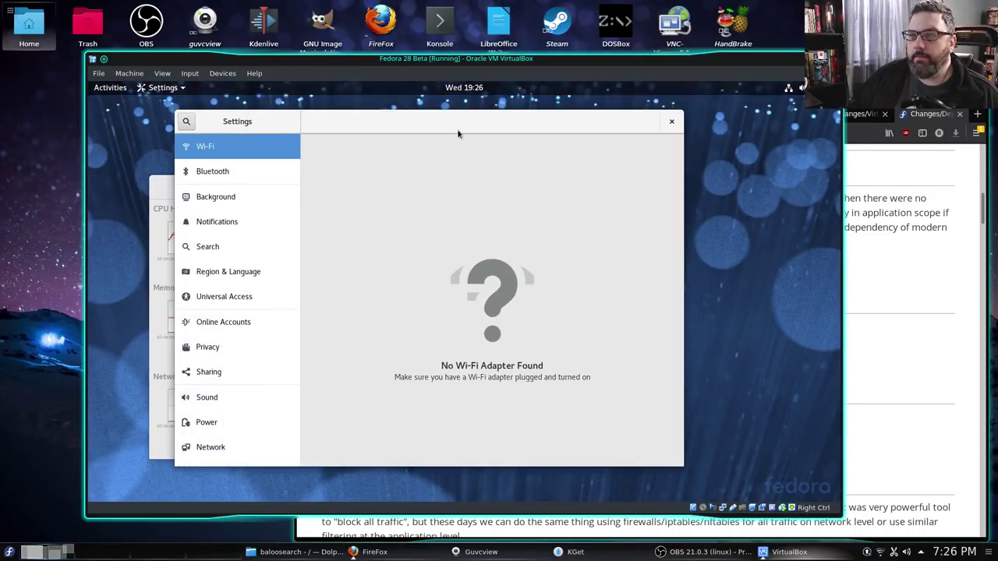
Review the Bluetooth, Background, Search, Region & Language, Universal Access and Online Accounts settings
click(195, 171)
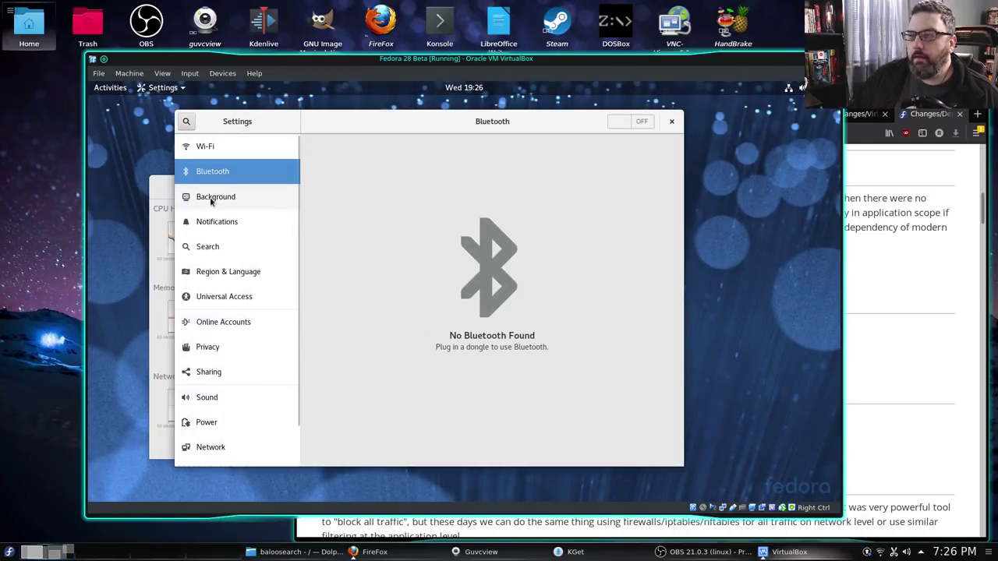
click(211, 199)
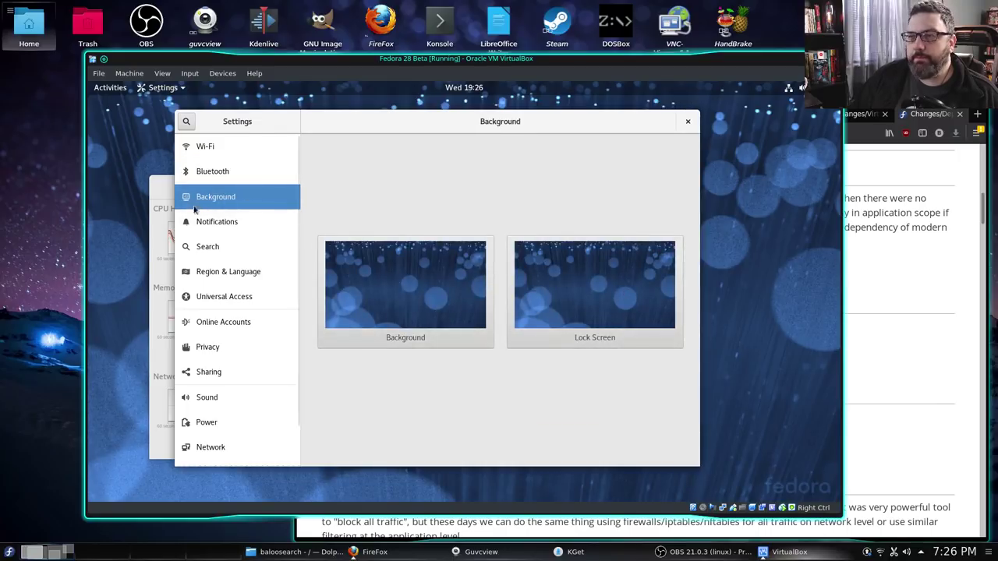
click(202, 256)
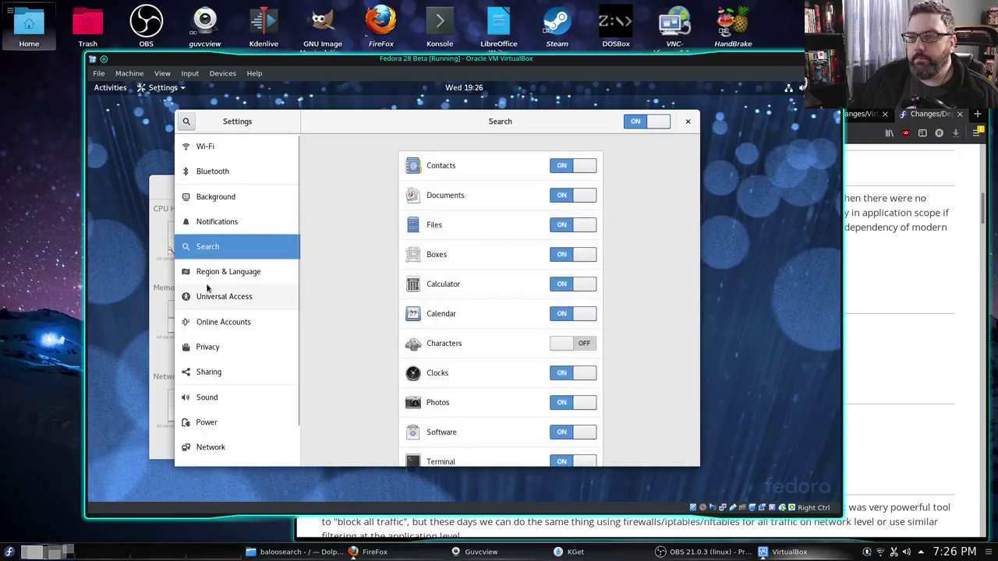
click(197, 272)
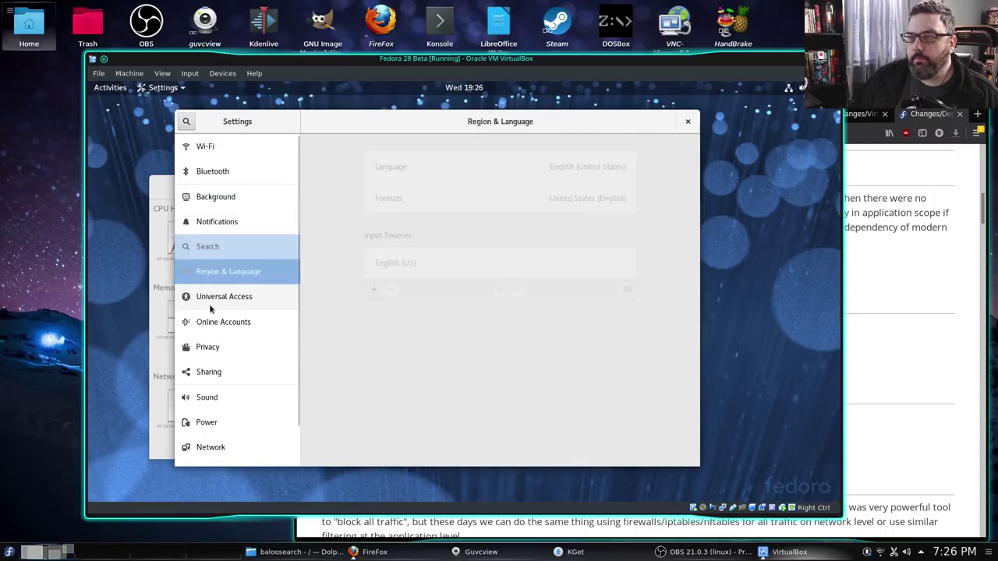
click(214, 301)
click(207, 322)
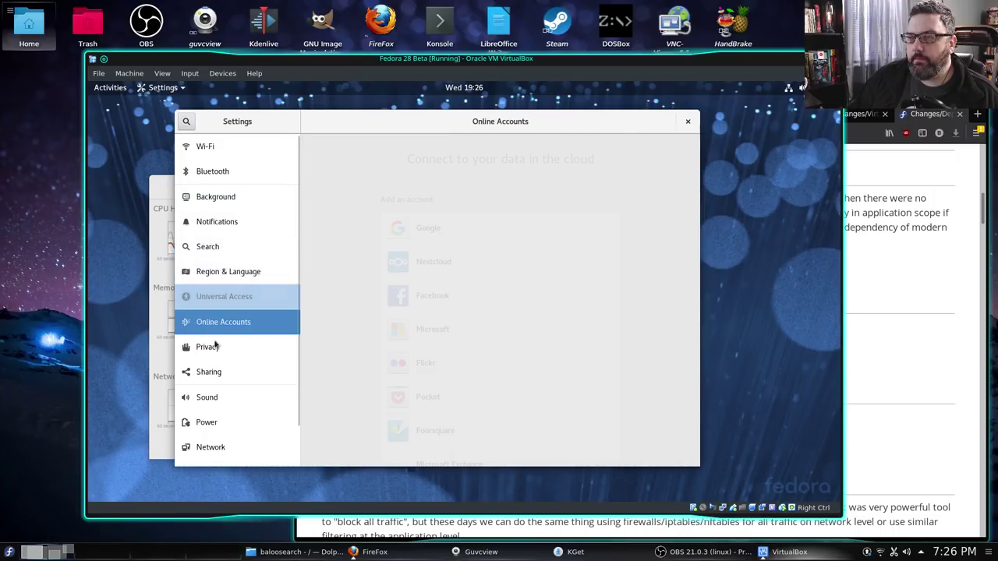
scroll(286, 355, down, 1)
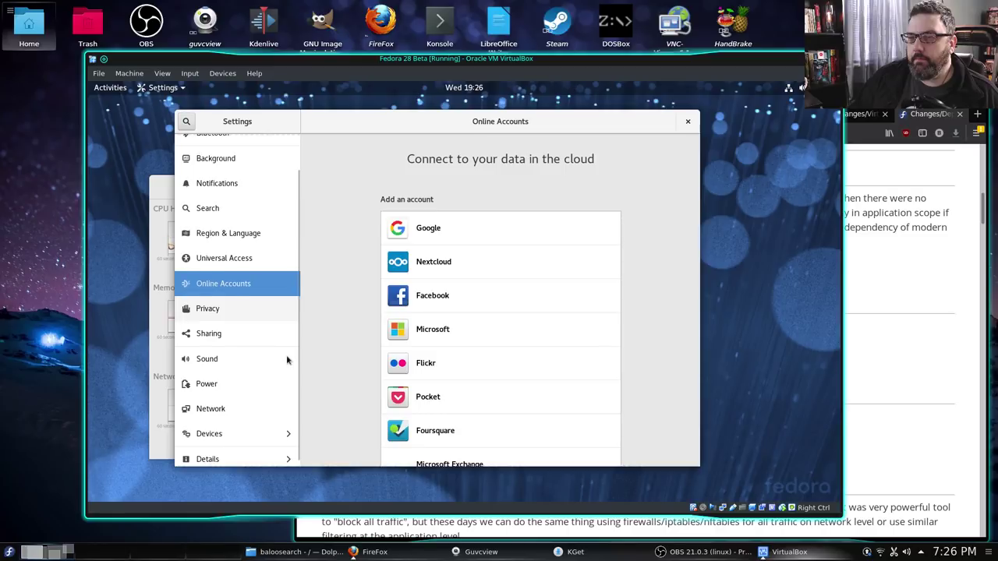
Review the Power, Sound, Network, Displays and Mouse & Touchpad settings, then close Settings
click(192, 387)
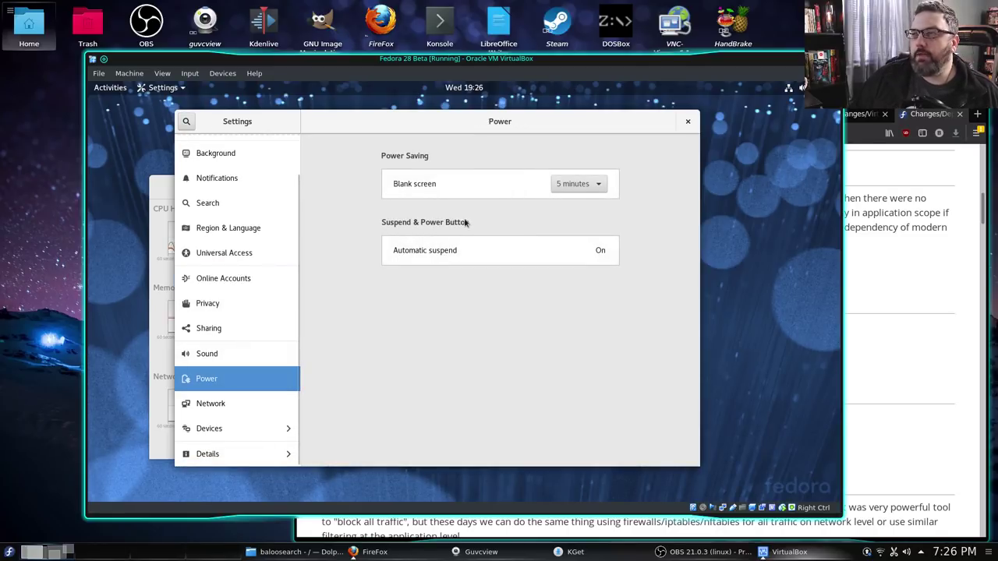
click(257, 353)
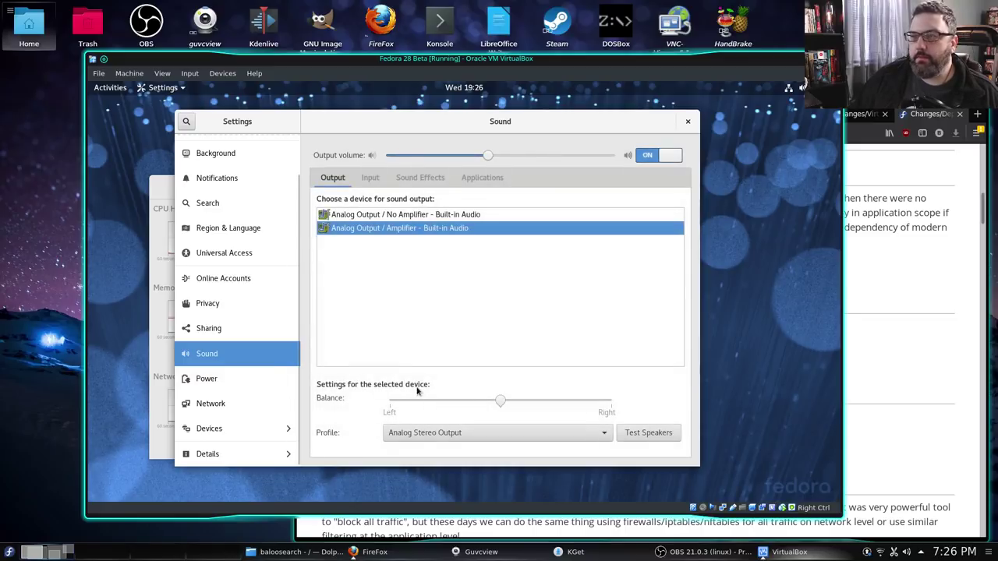
click(232, 411)
click(232, 431)
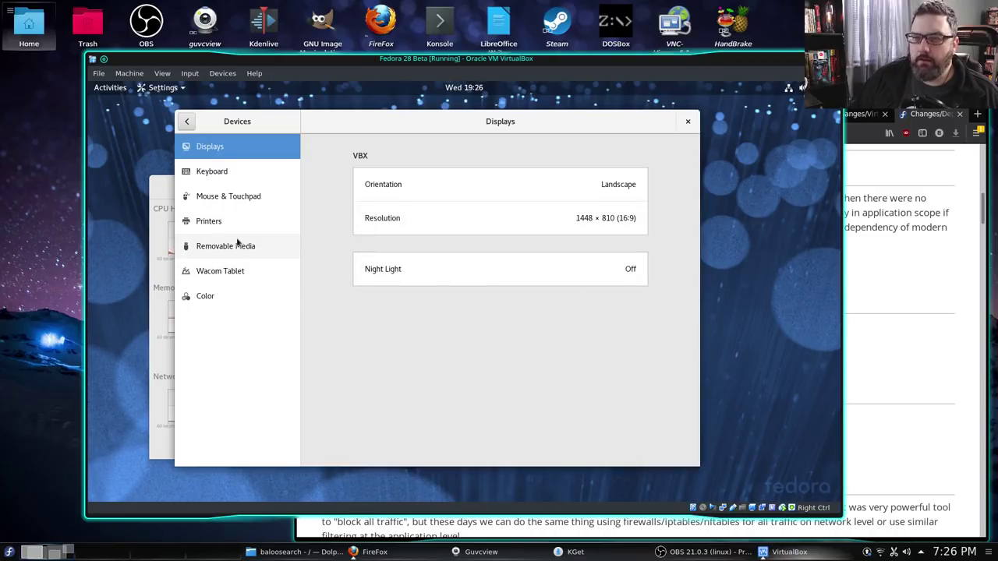
click(237, 196)
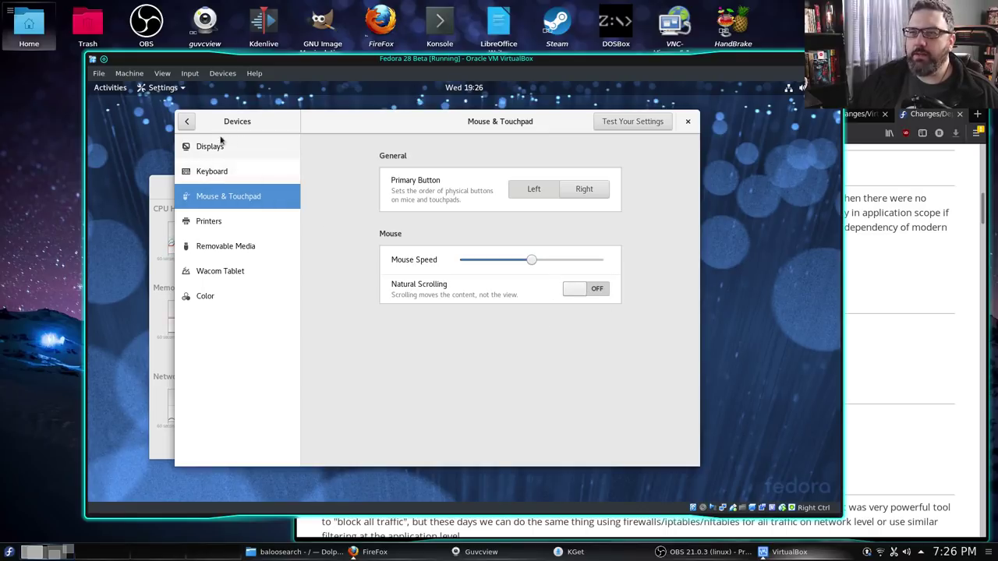
click(189, 121)
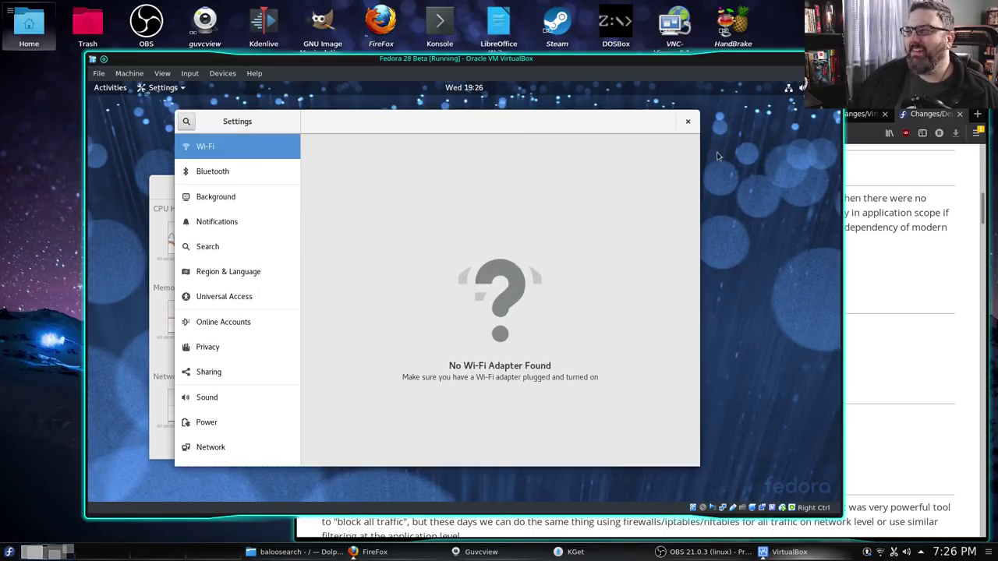
click(687, 122)
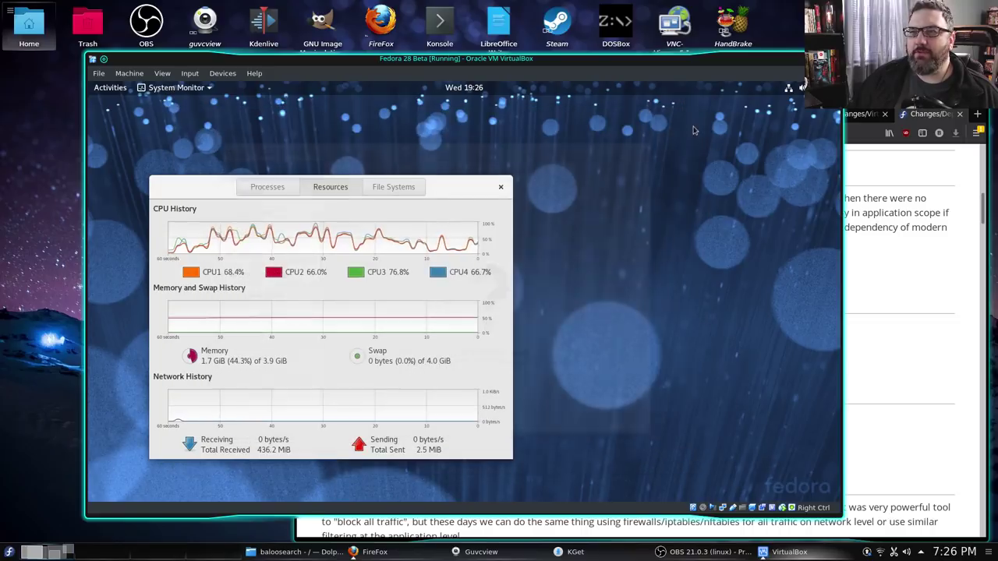
Launch Firefox inside the virtual machine, check its version information in About Mozilla Firefox and quit the browser
click(107, 88)
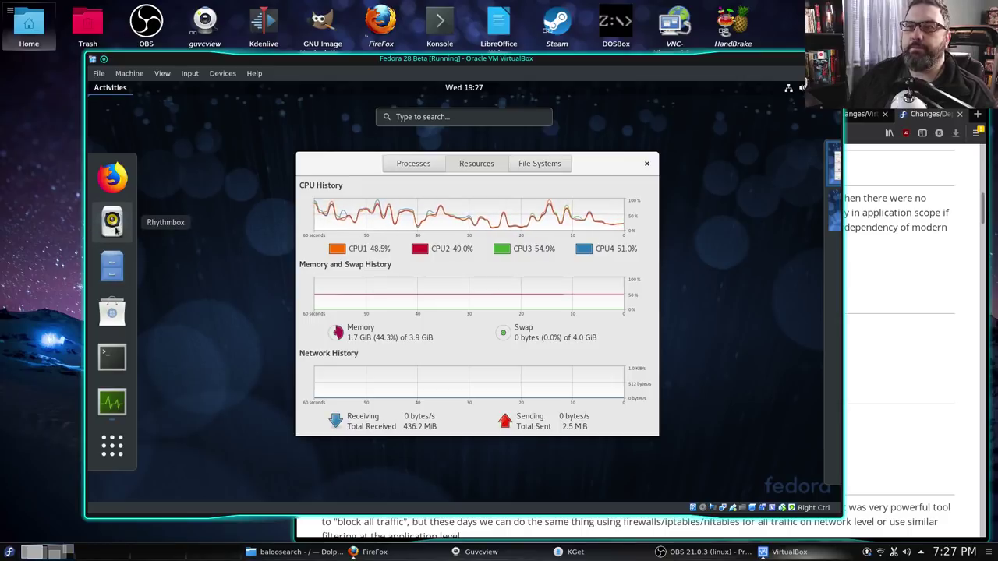
click(111, 177)
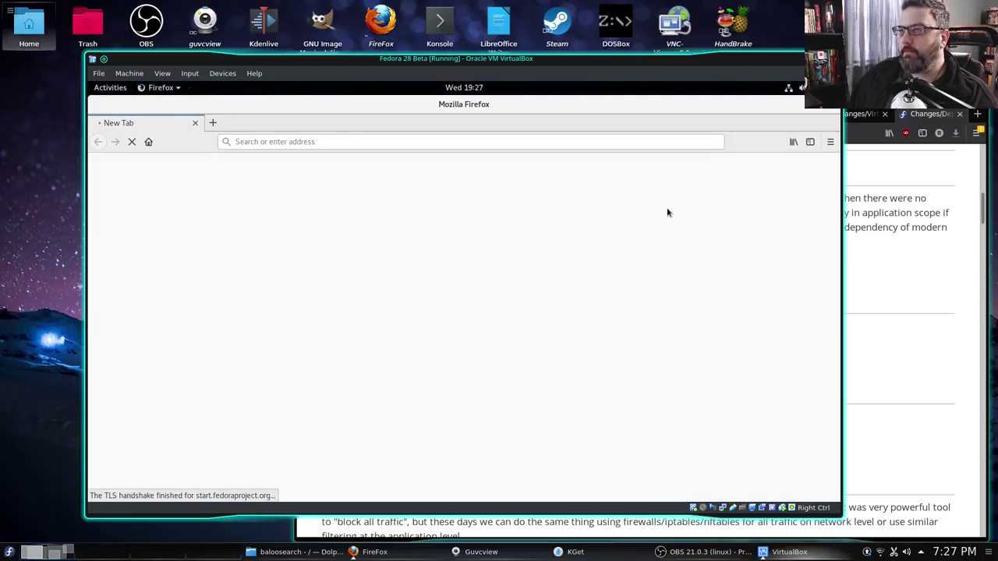
click(830, 141)
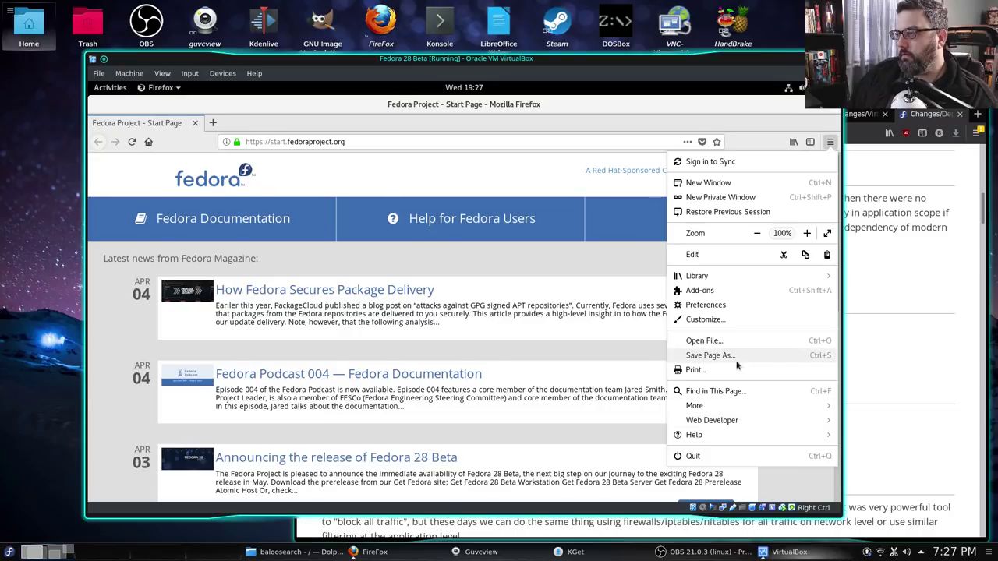
click(729, 435)
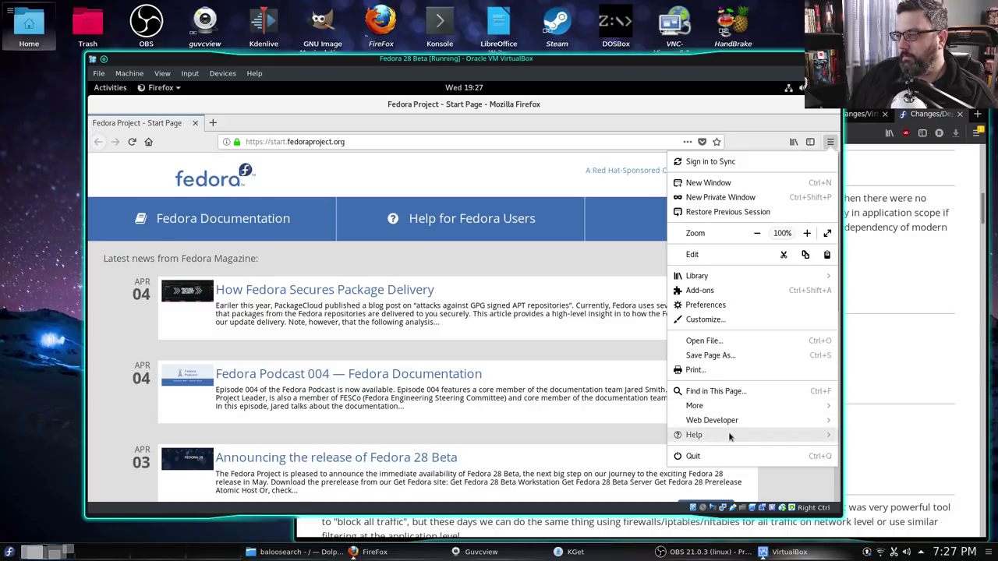
click(722, 285)
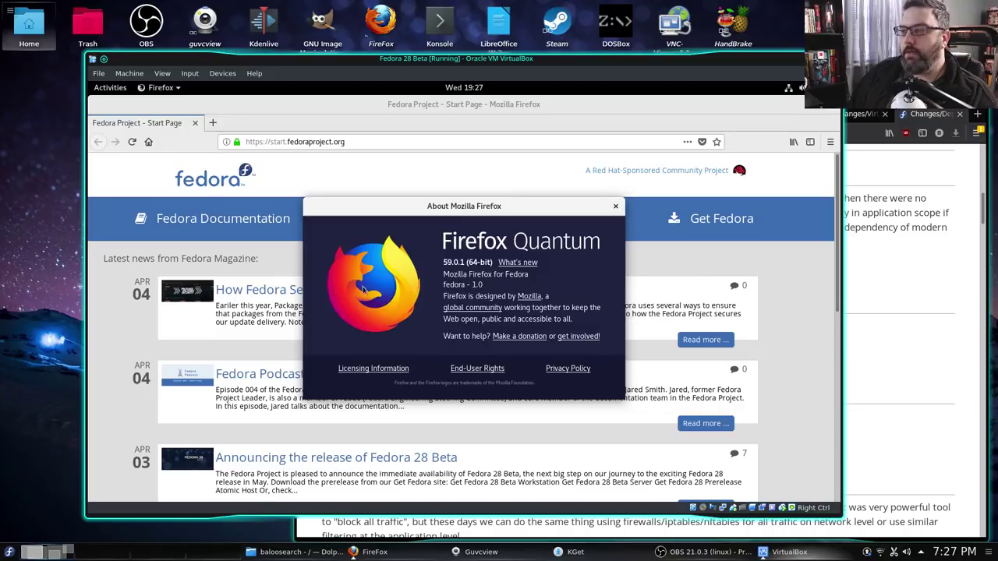
click(616, 207)
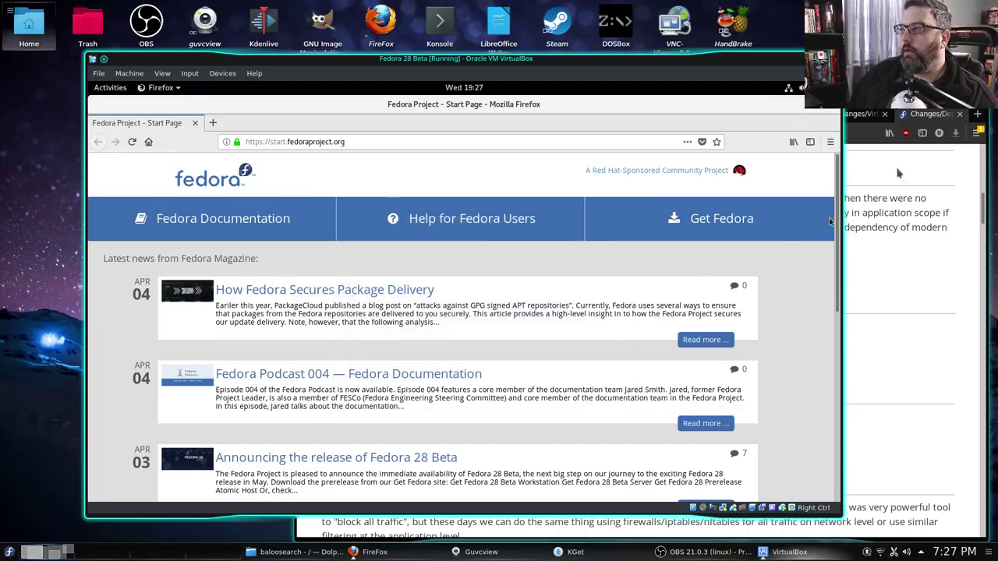
key(ctrl+q)
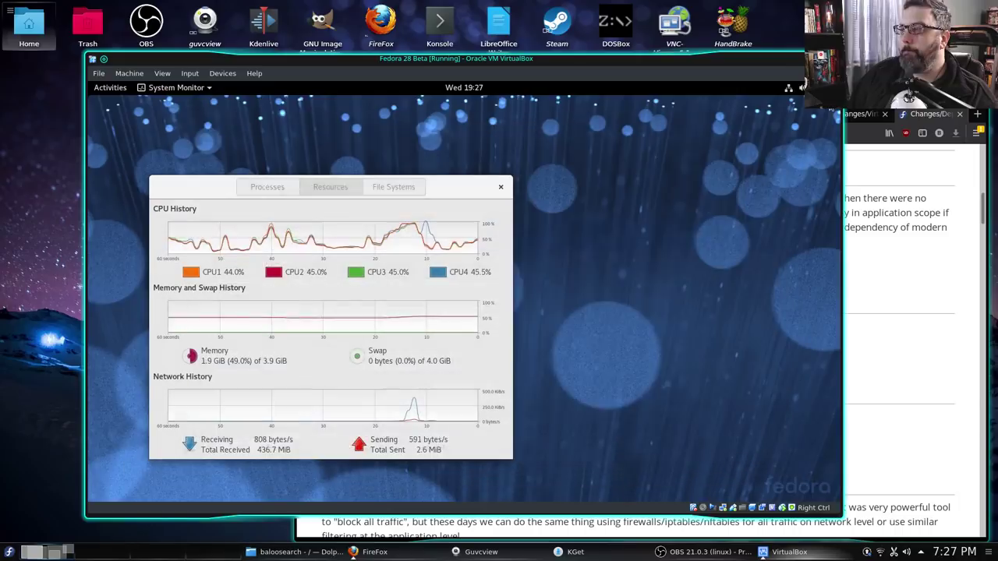
Open a terminal and run sudo dnf update, authenticating with the account password
click(110, 88)
click(117, 362)
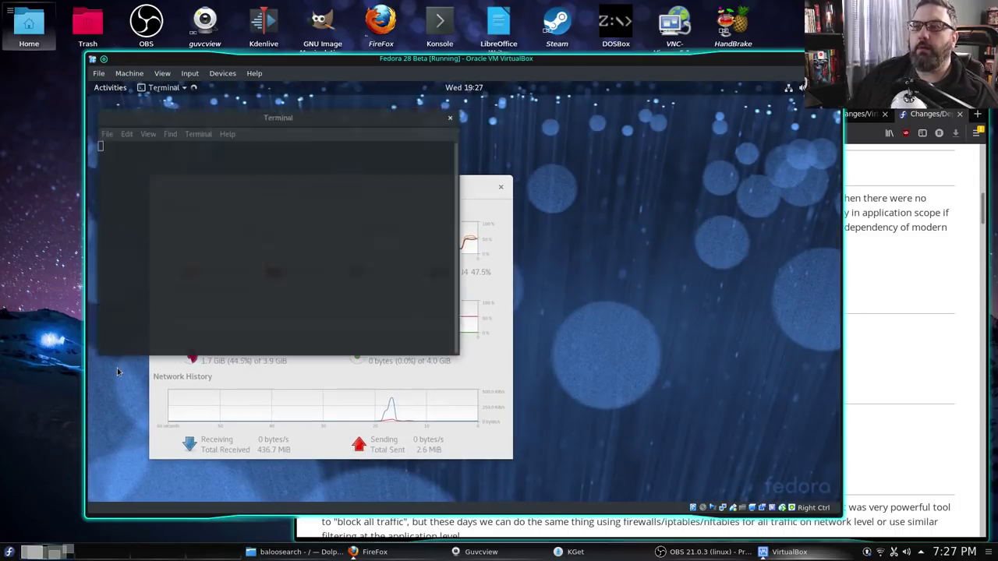
text(sudo )
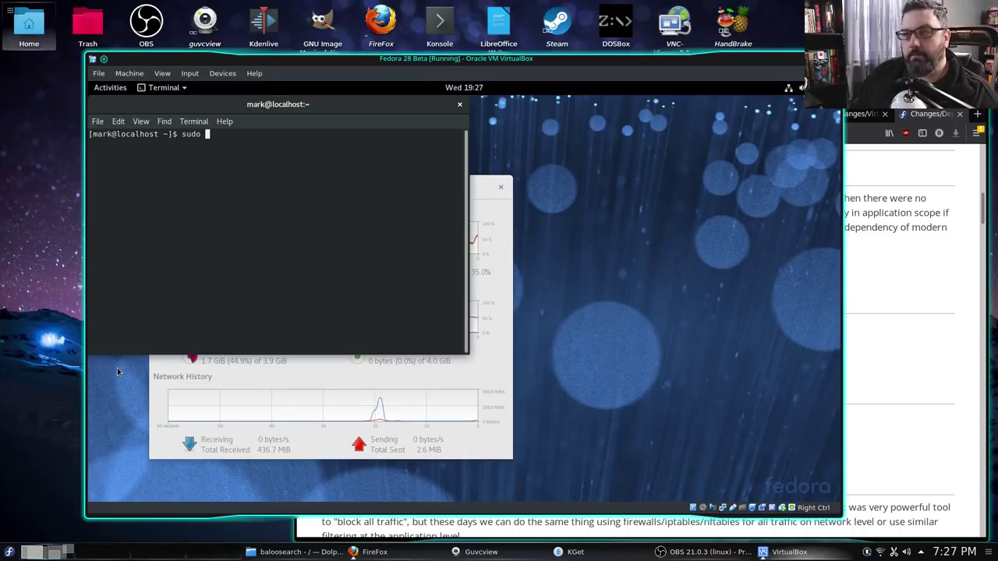
text(dnf update)
key(Return)
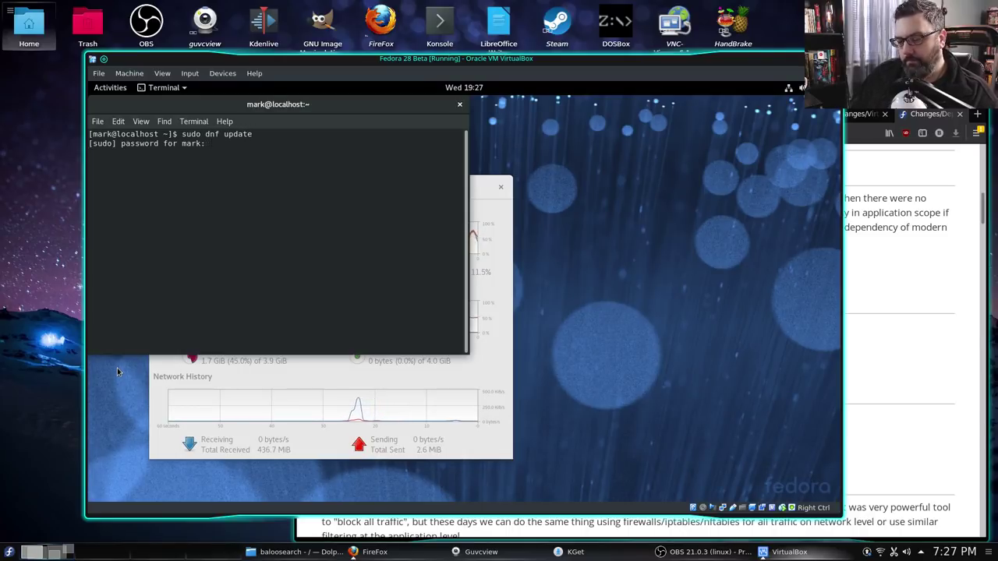
key(Return)
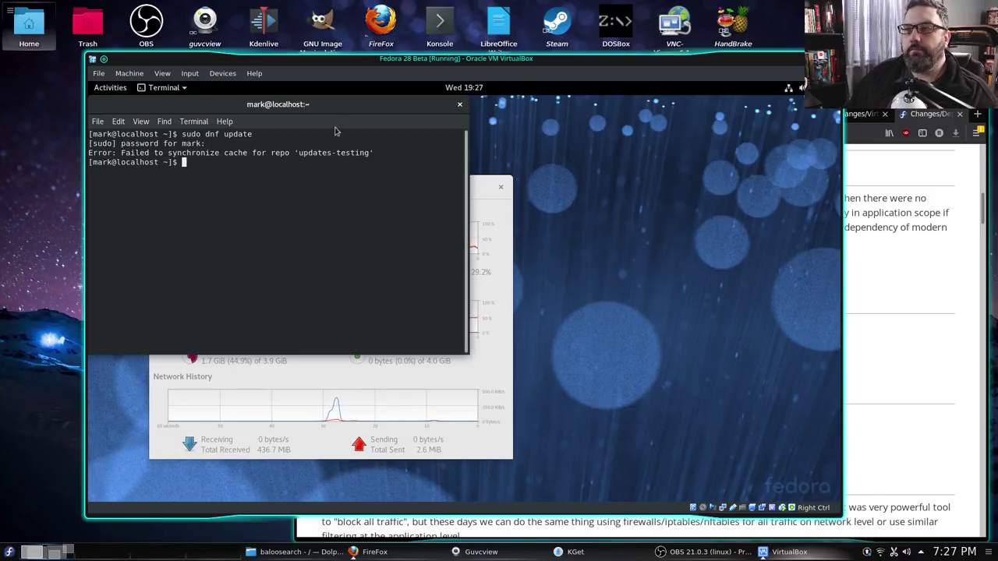
drag(336, 110, 586, 121)
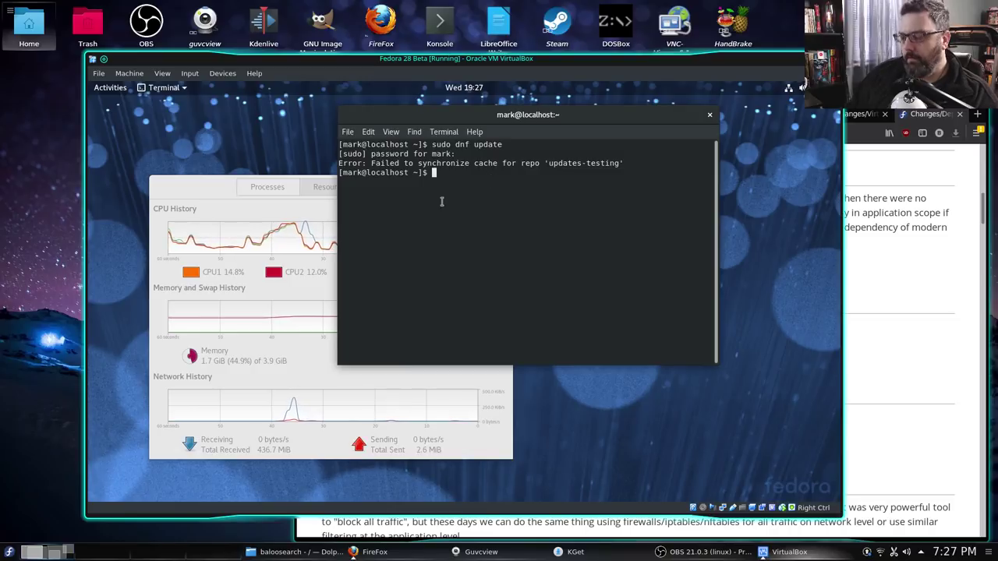
text(ping )
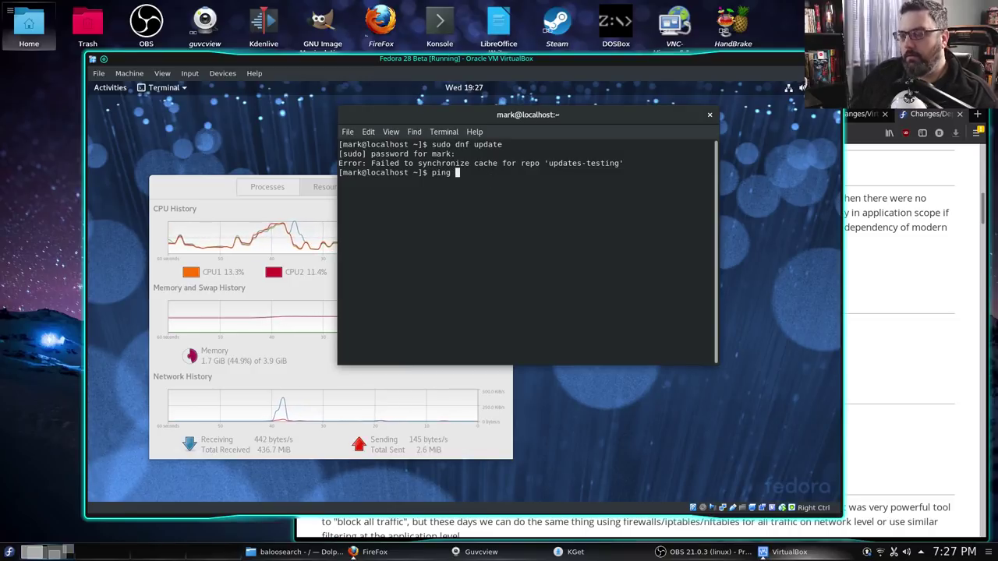
text(www.fedoraproject.org)
key(Return)
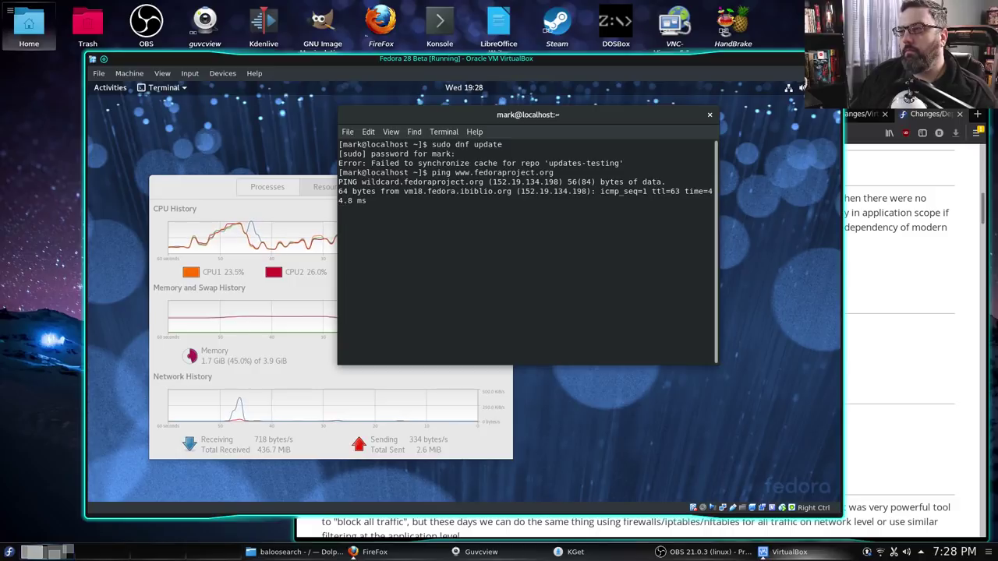
key(ctrl+c)
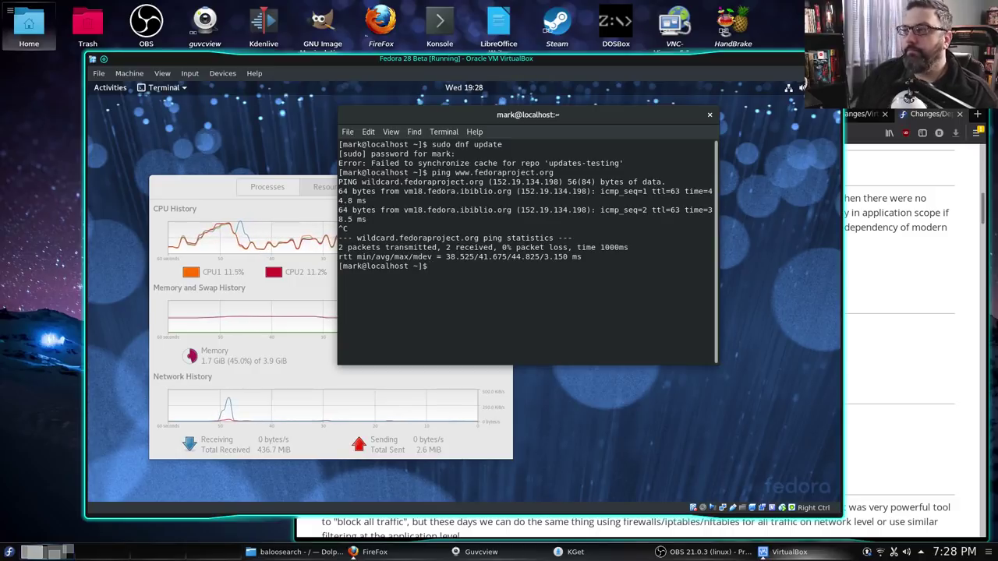
Rerun the sudo dnf update command from the terminal history
key(Up)
key(Up)
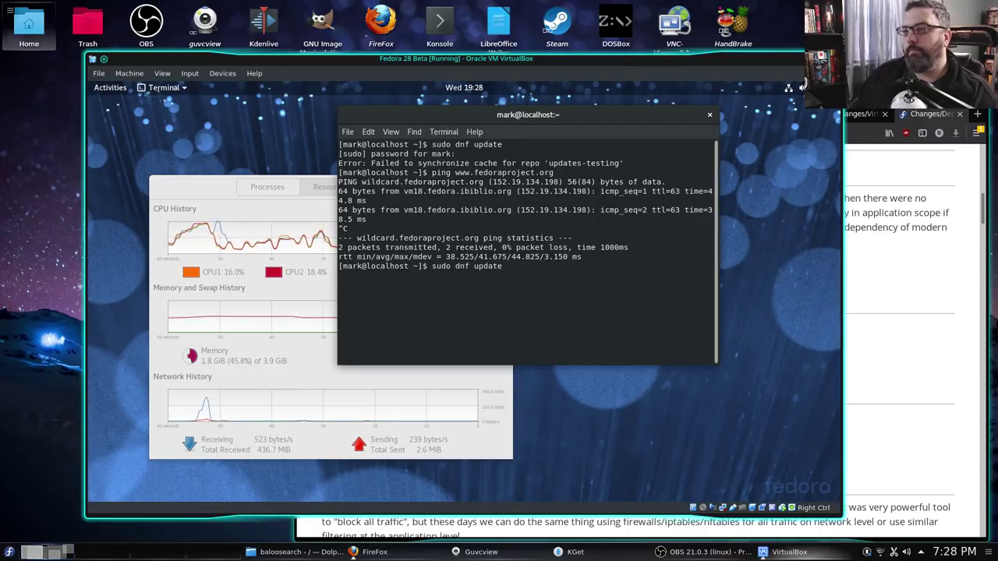
key(Return)
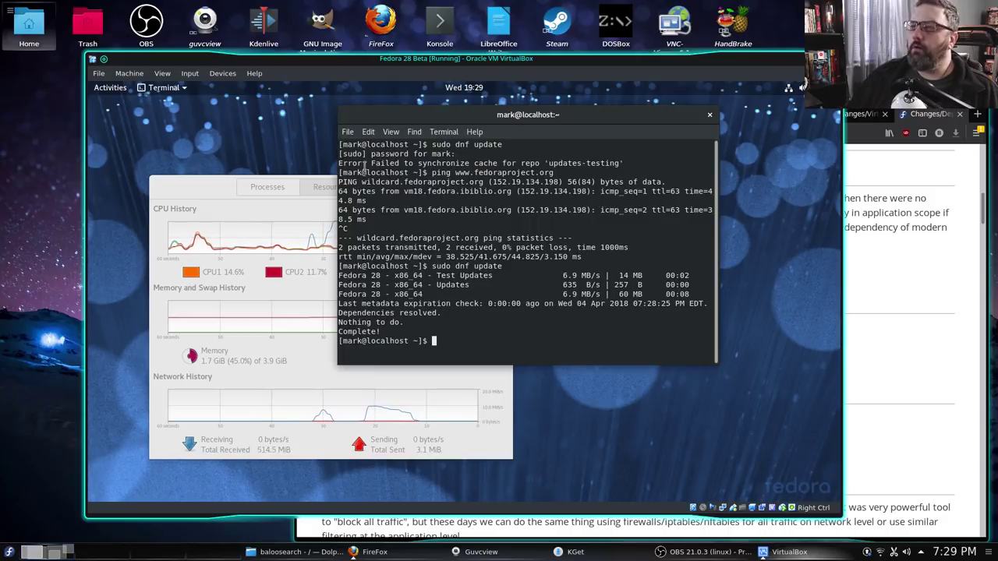
Reposition the System Monitor and terminal windows on the desktop, with the terminal in front overlapping the System Monitor's edge
drag(421, 114, 485, 203)
drag(299, 204, 271, 184)
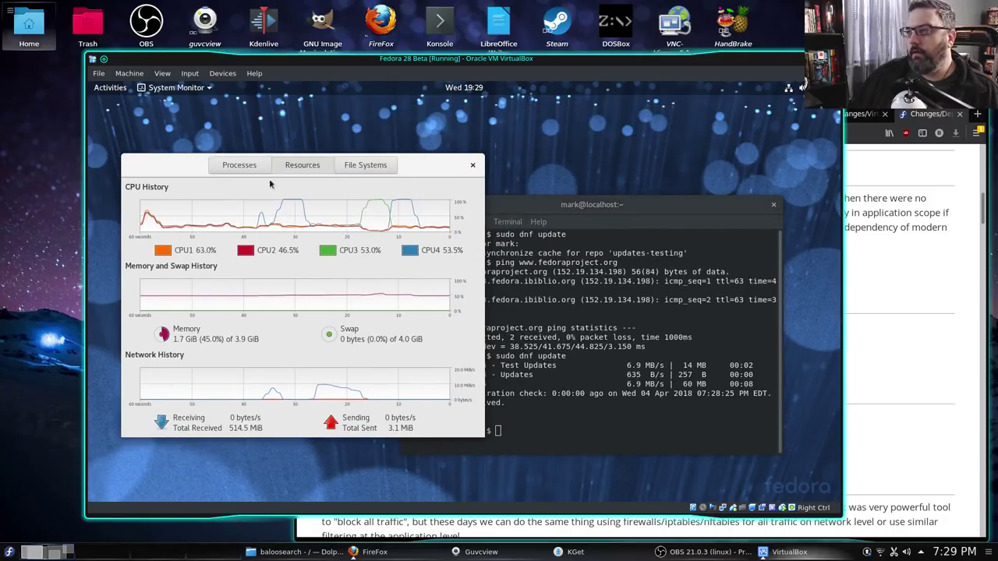
drag(572, 205, 506, 170)
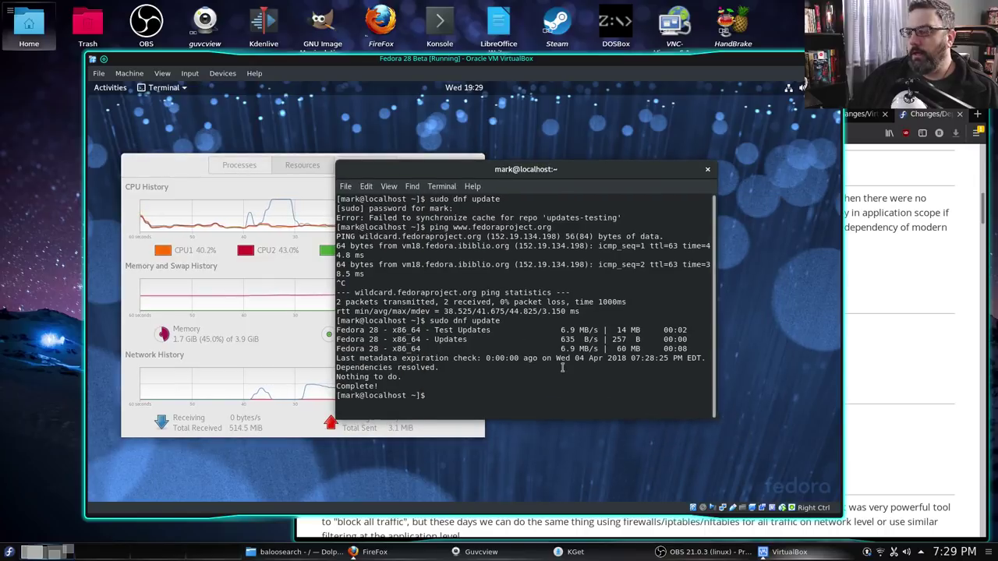
Open the dnf manual page with man dnf and read through its description, return values and available commands up to search
text(man dnf)
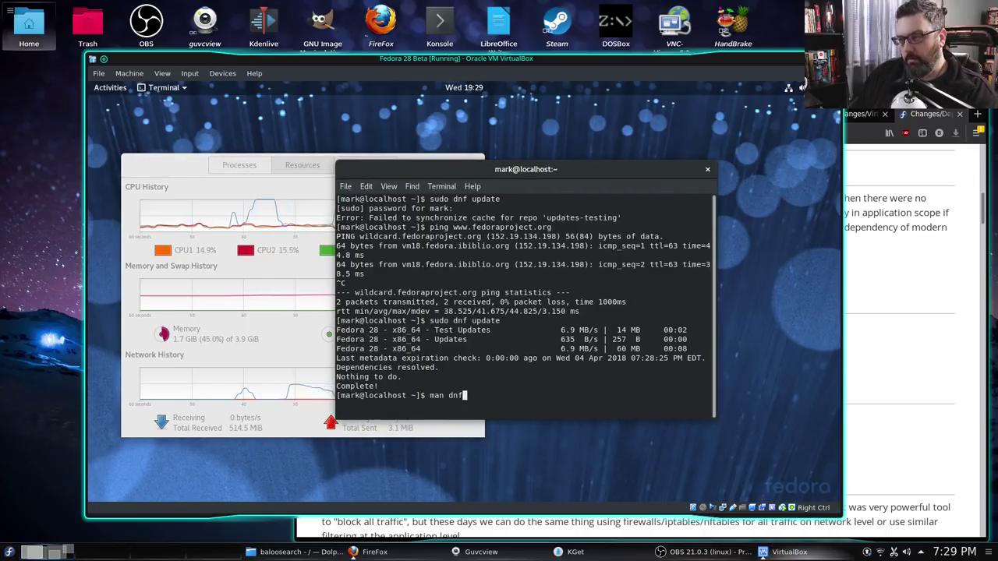
key(Return)
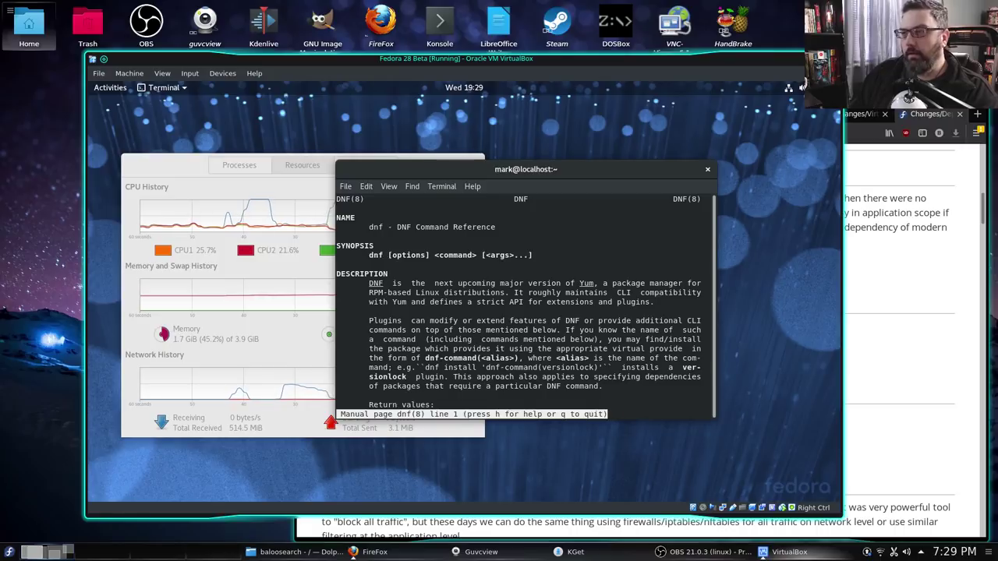
key(Down)
key(Down)
key(Down)
key(Down)
key(Down)
key(Down)
key(Down)
key(Down)
key(Down)
key(Down)
key(Down)
key(Down)
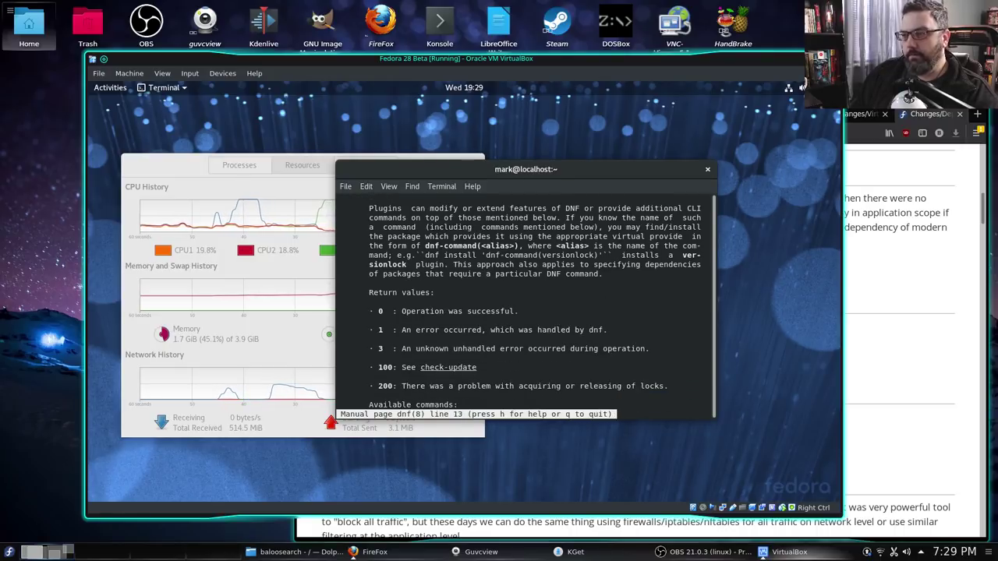
key(Down)
key(Down)
key(Down)
key(Down)
key(Down)
key(Down)
key(Down)
key(Down)
key(Down)
key(Down)
key(Down)
key(Down)
key(Down)
key(Down)
key(Down)
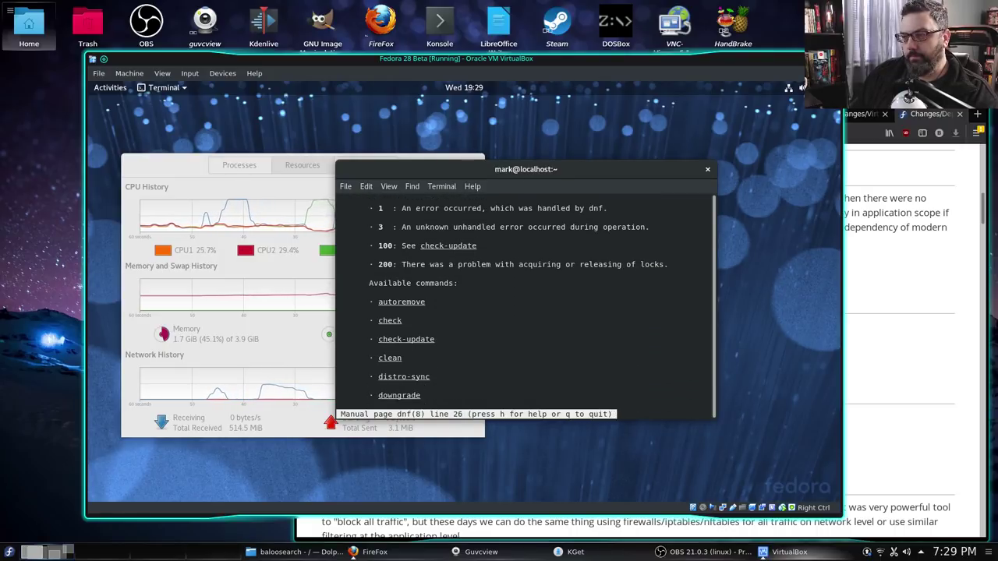
key(Down)
key(Down)
key(Down)
key(Down)
key(Down)
key(Down)
key(Down)
key(Down)
key(Down)
key(Down)
key(Down)
key(Down)
key(Down)
key(Down)
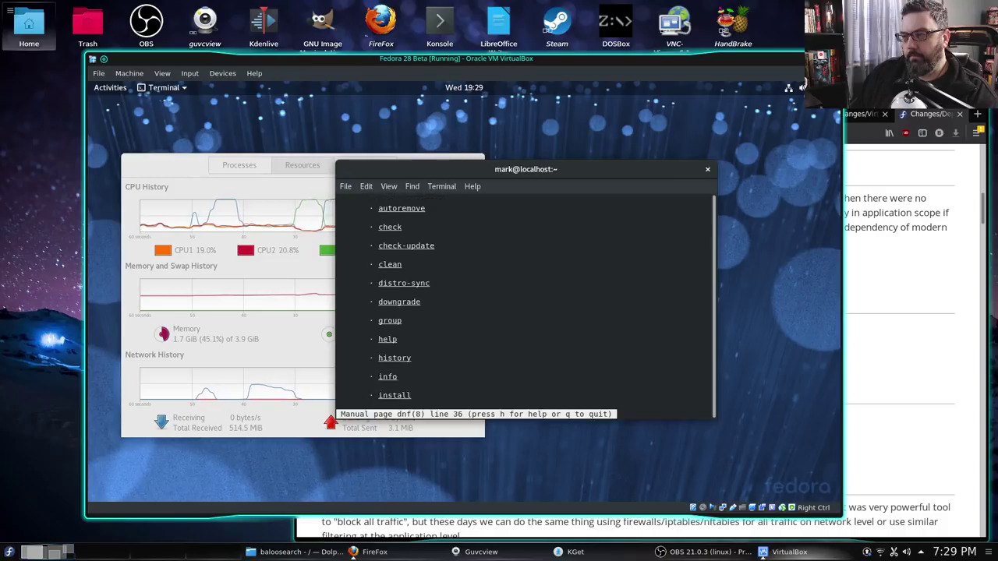
key(Down)
key(Down)
key(Down)
key(Down)
key(Down)
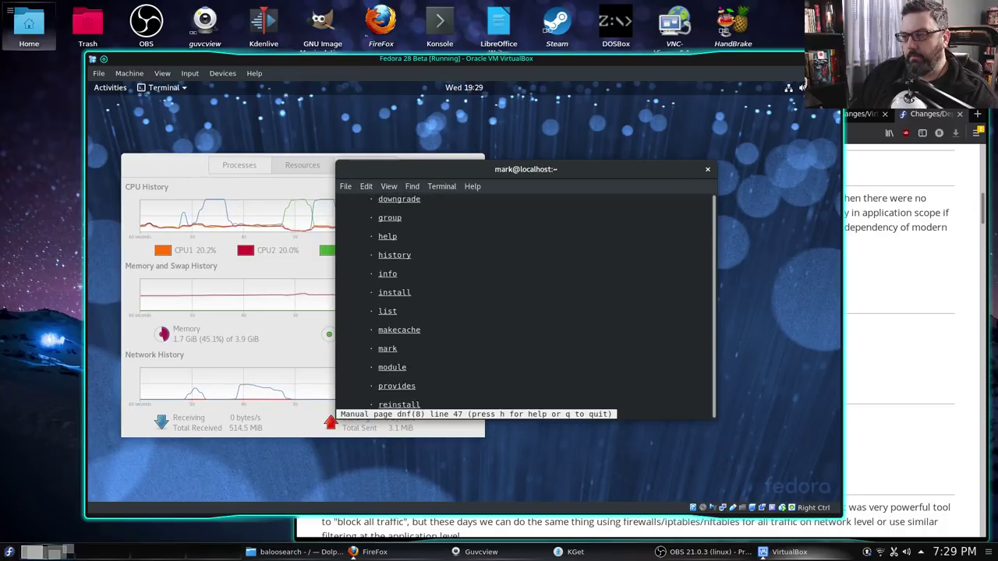
key(Down)
key(Down)
key(Down)
key(Down)
key(Down)
key(Down)
key(Down)
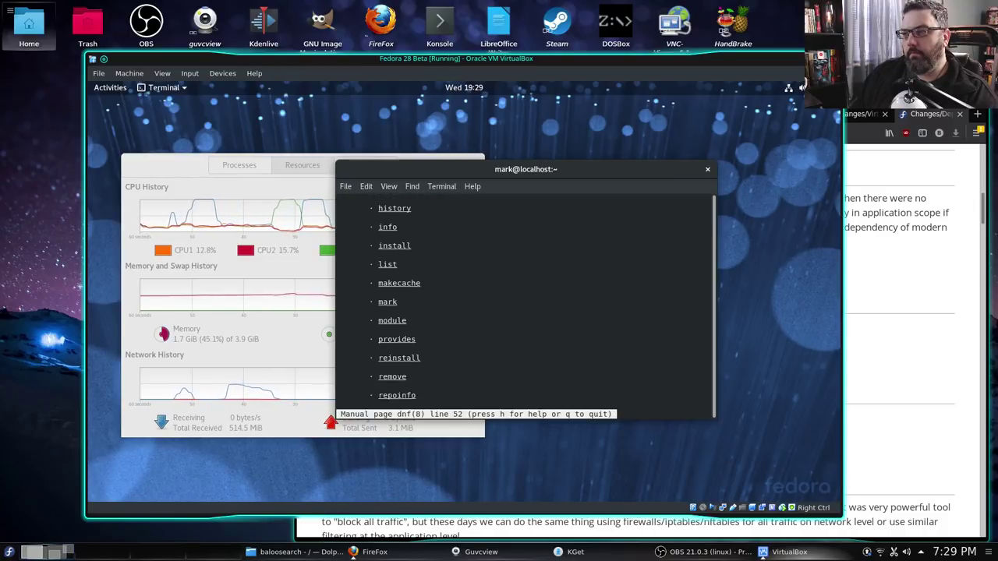
key(Down)
key(Down)
key(Down)
key(Down)
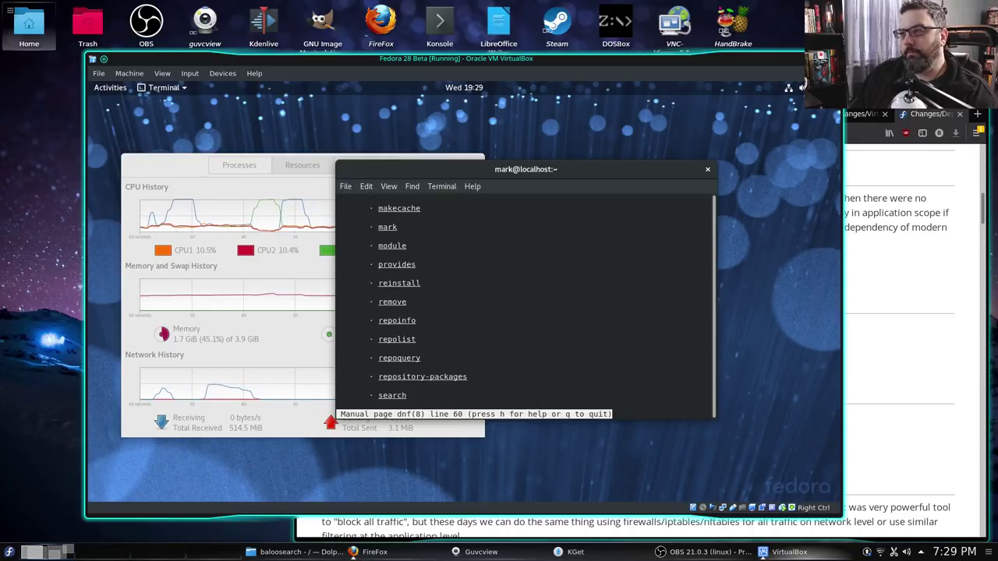
Quit the manual page and enter the command dnf repolist at the terminal prompt
text(qd)
text(nf repol)
text(ist)
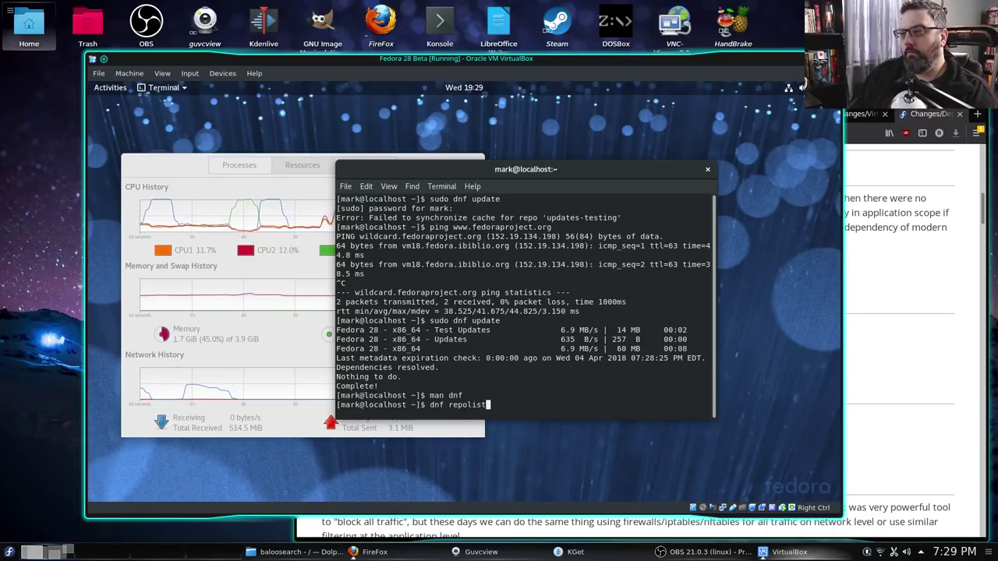